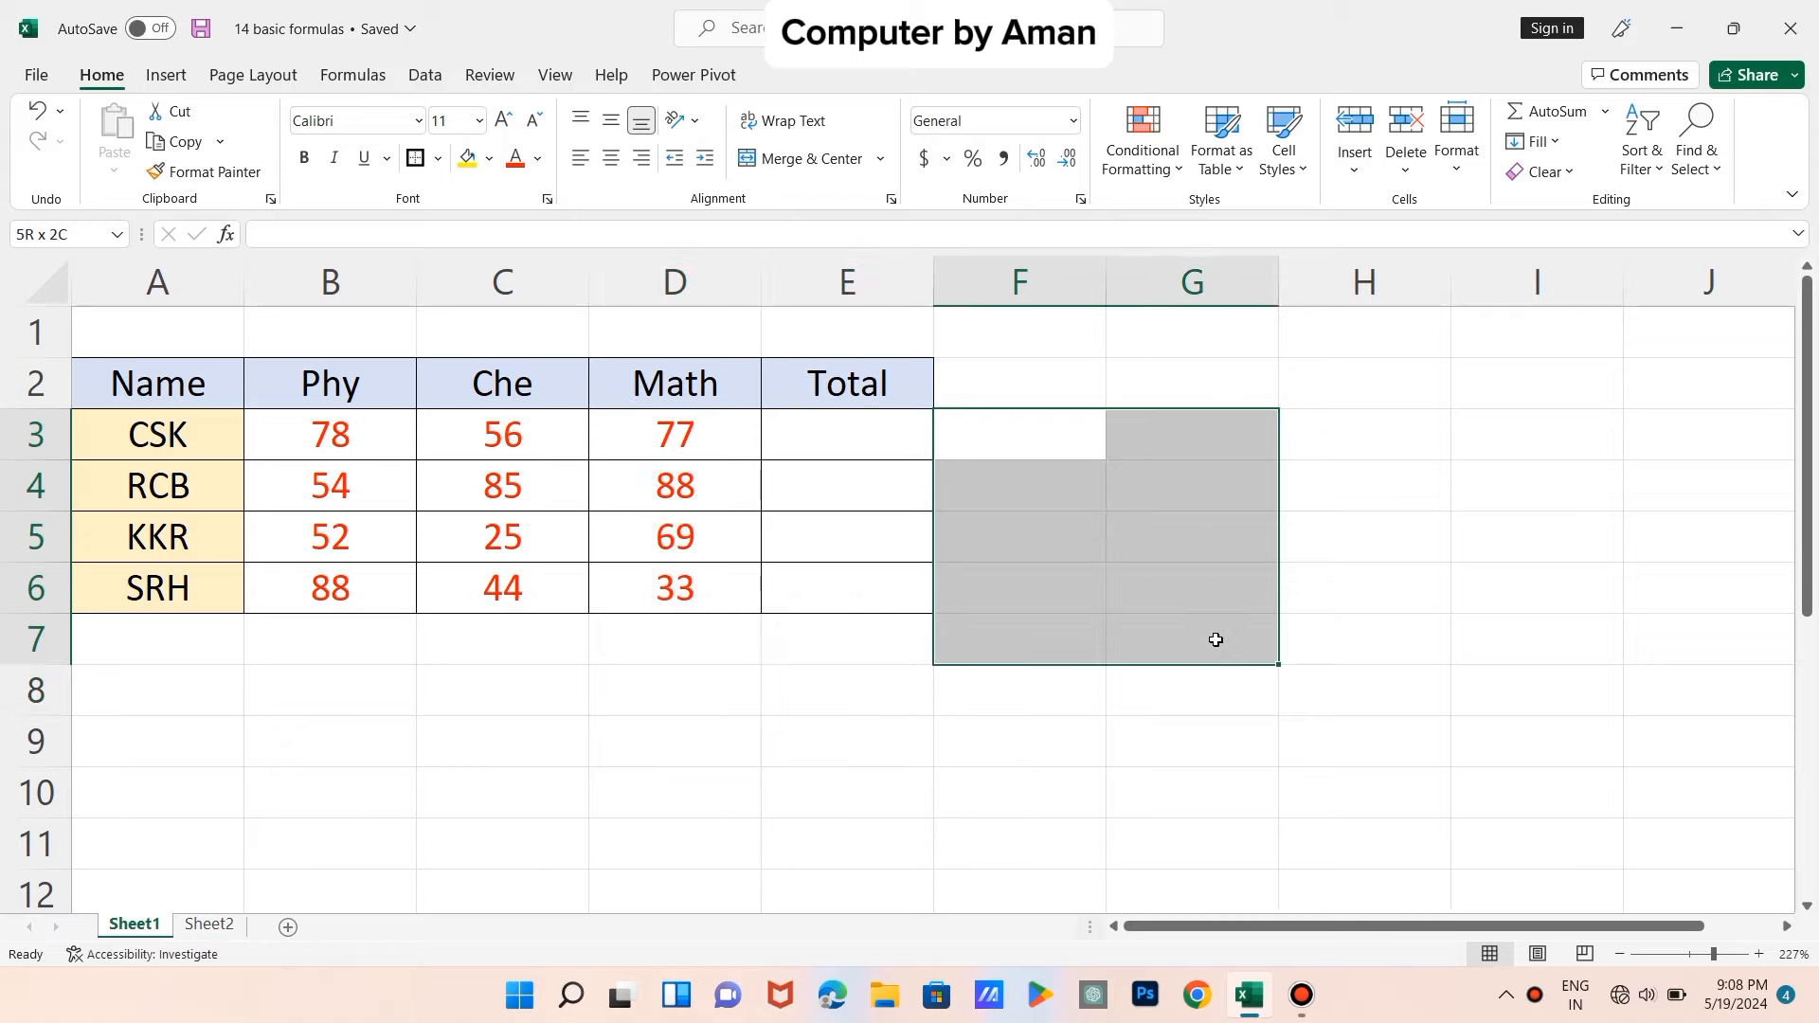
- Review the list of basic formulas on Sheet2 and return to the marks table on Sheet1
{"action": "left_click", "coordinate": [1189, 638]}
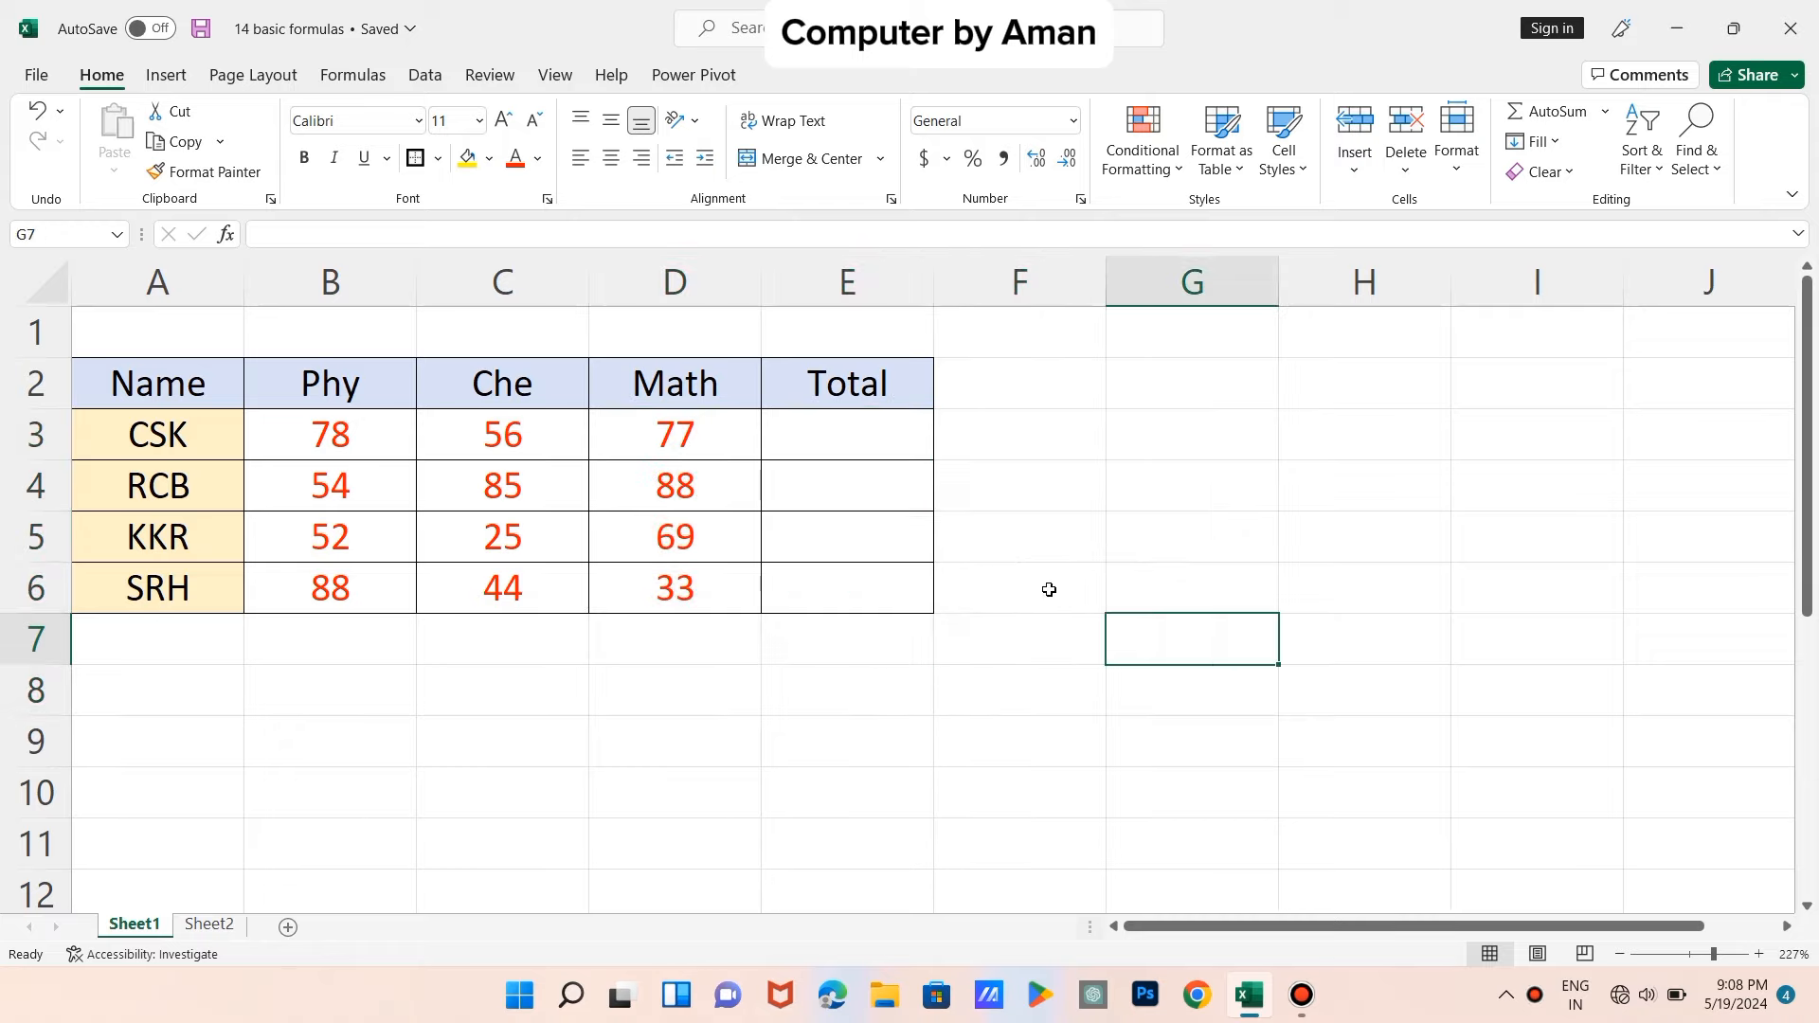
{"action": "left_click", "coordinate": [1036, 430]}
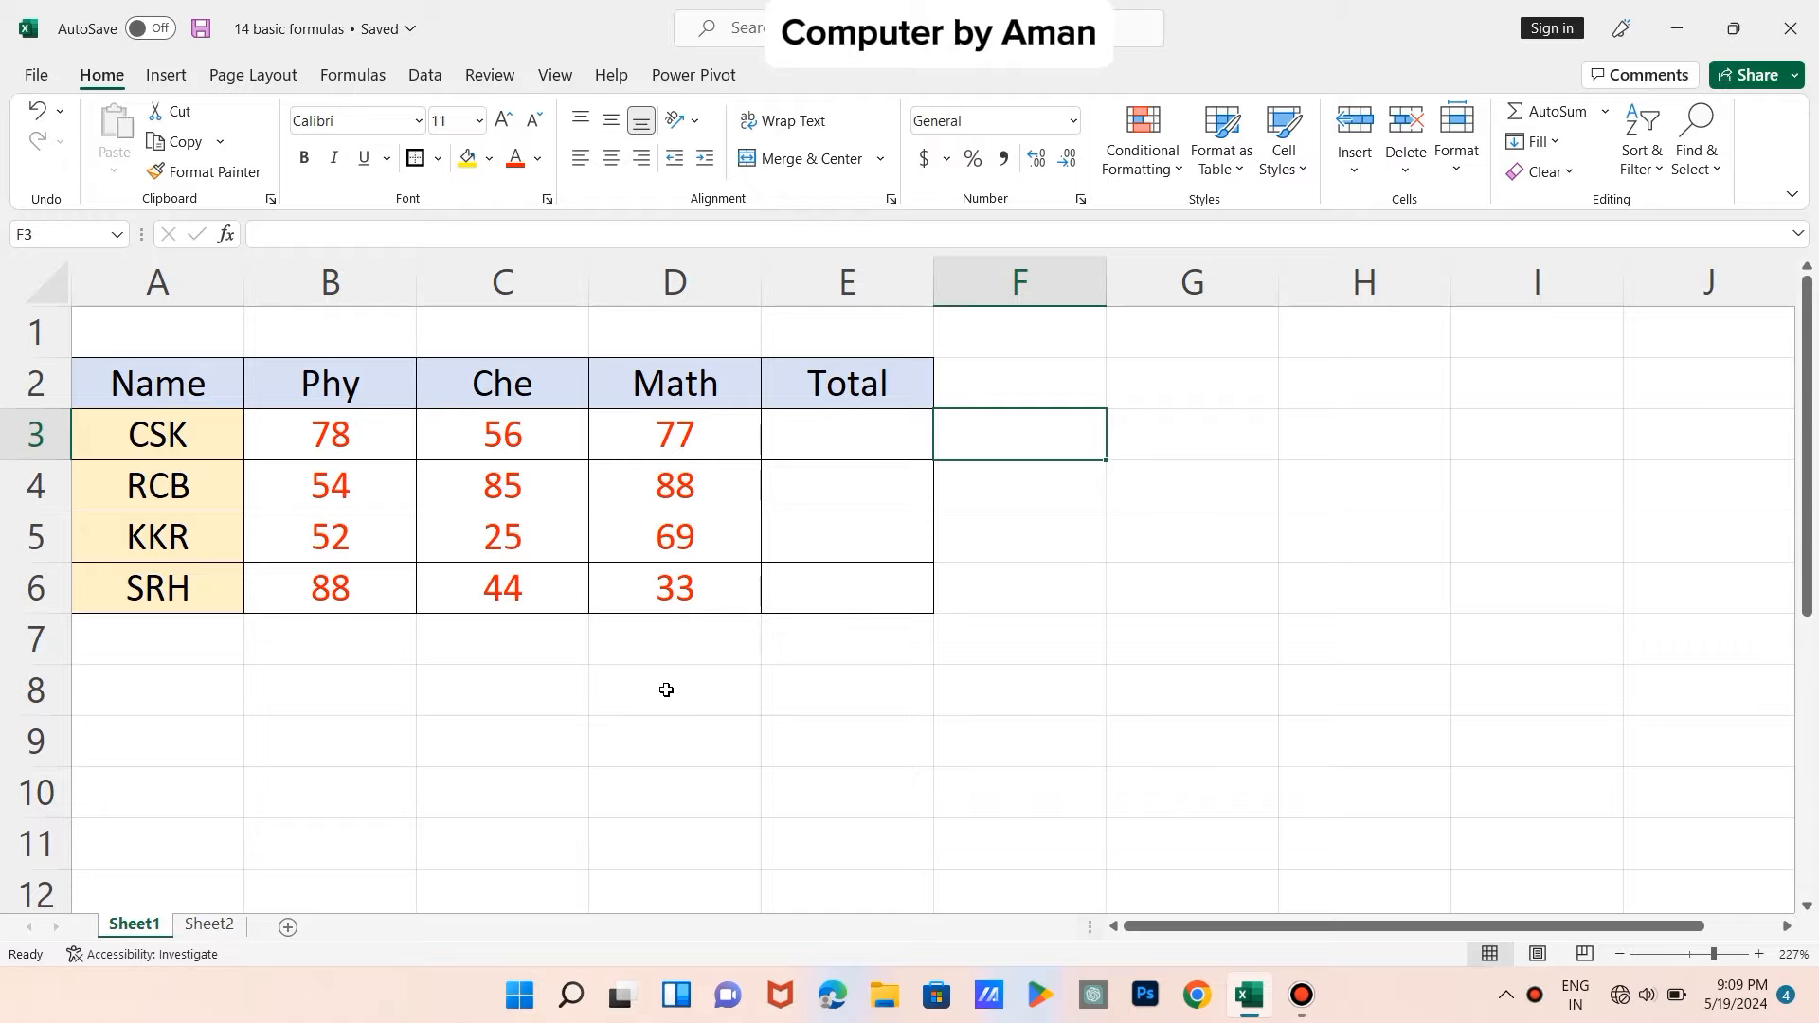
{"action": "left_click", "coordinate": [208, 926]}
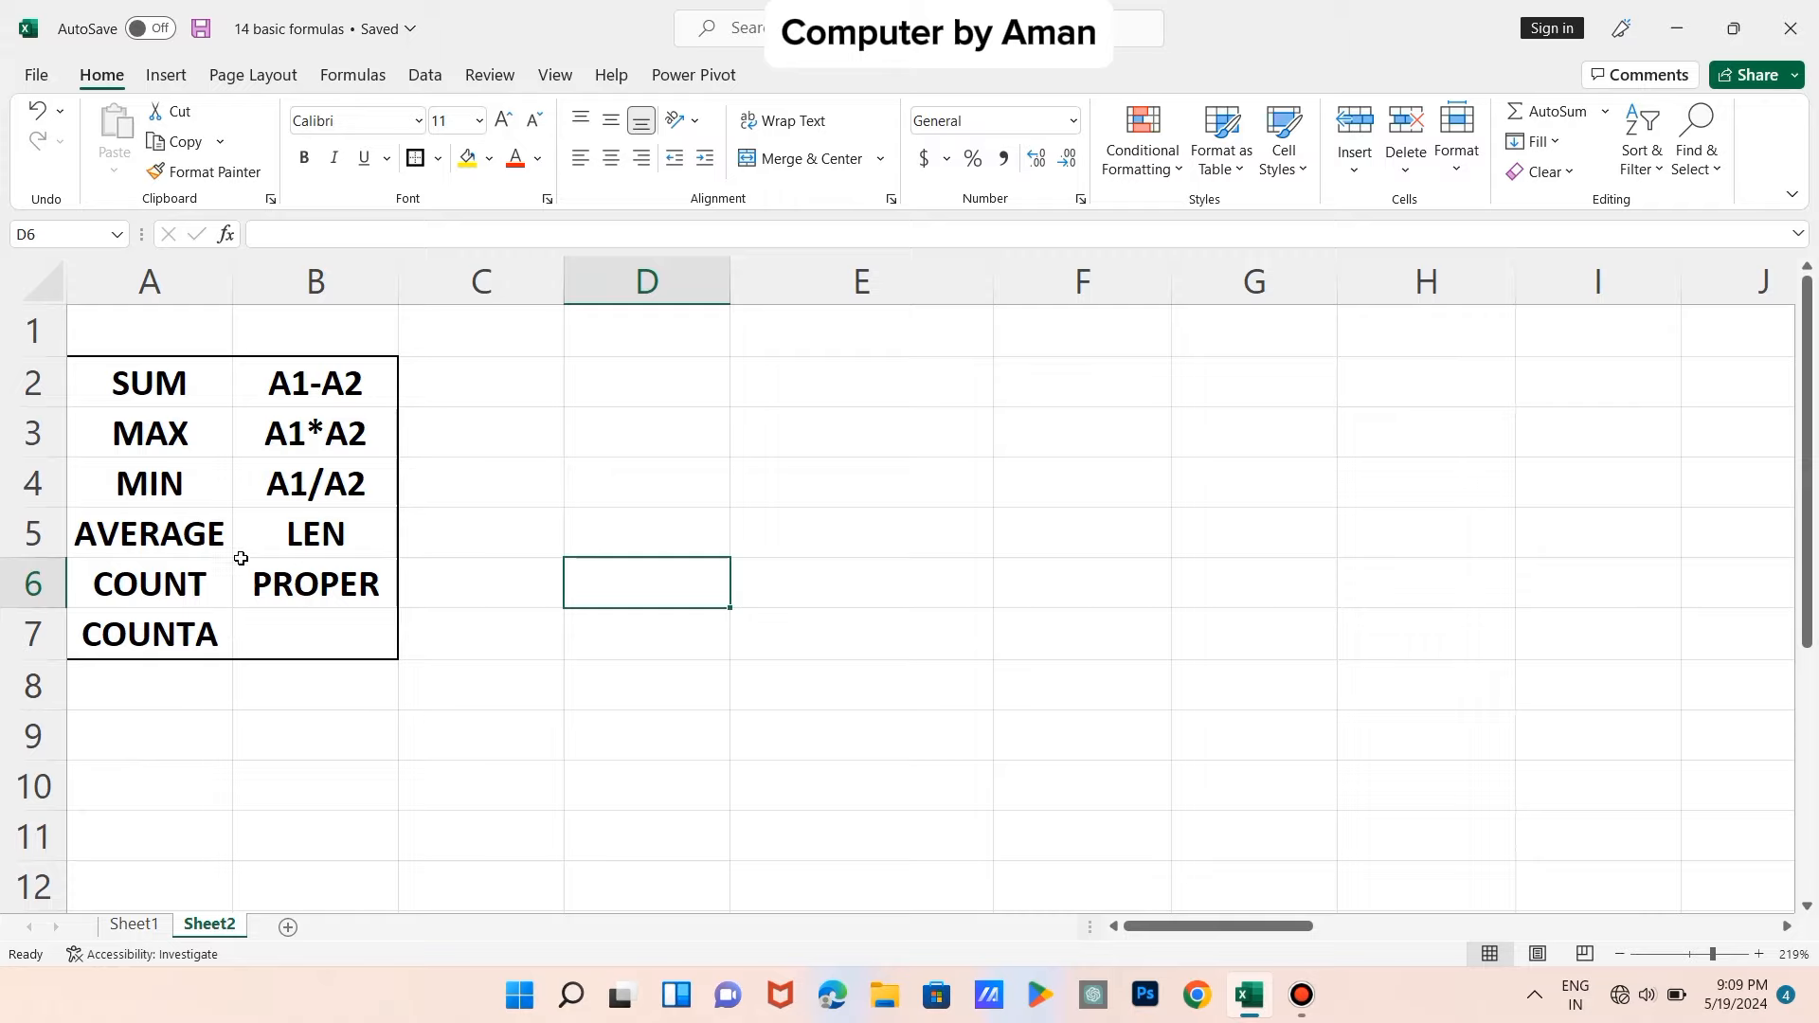
{"action": "left_click", "coordinate": [135, 925]}
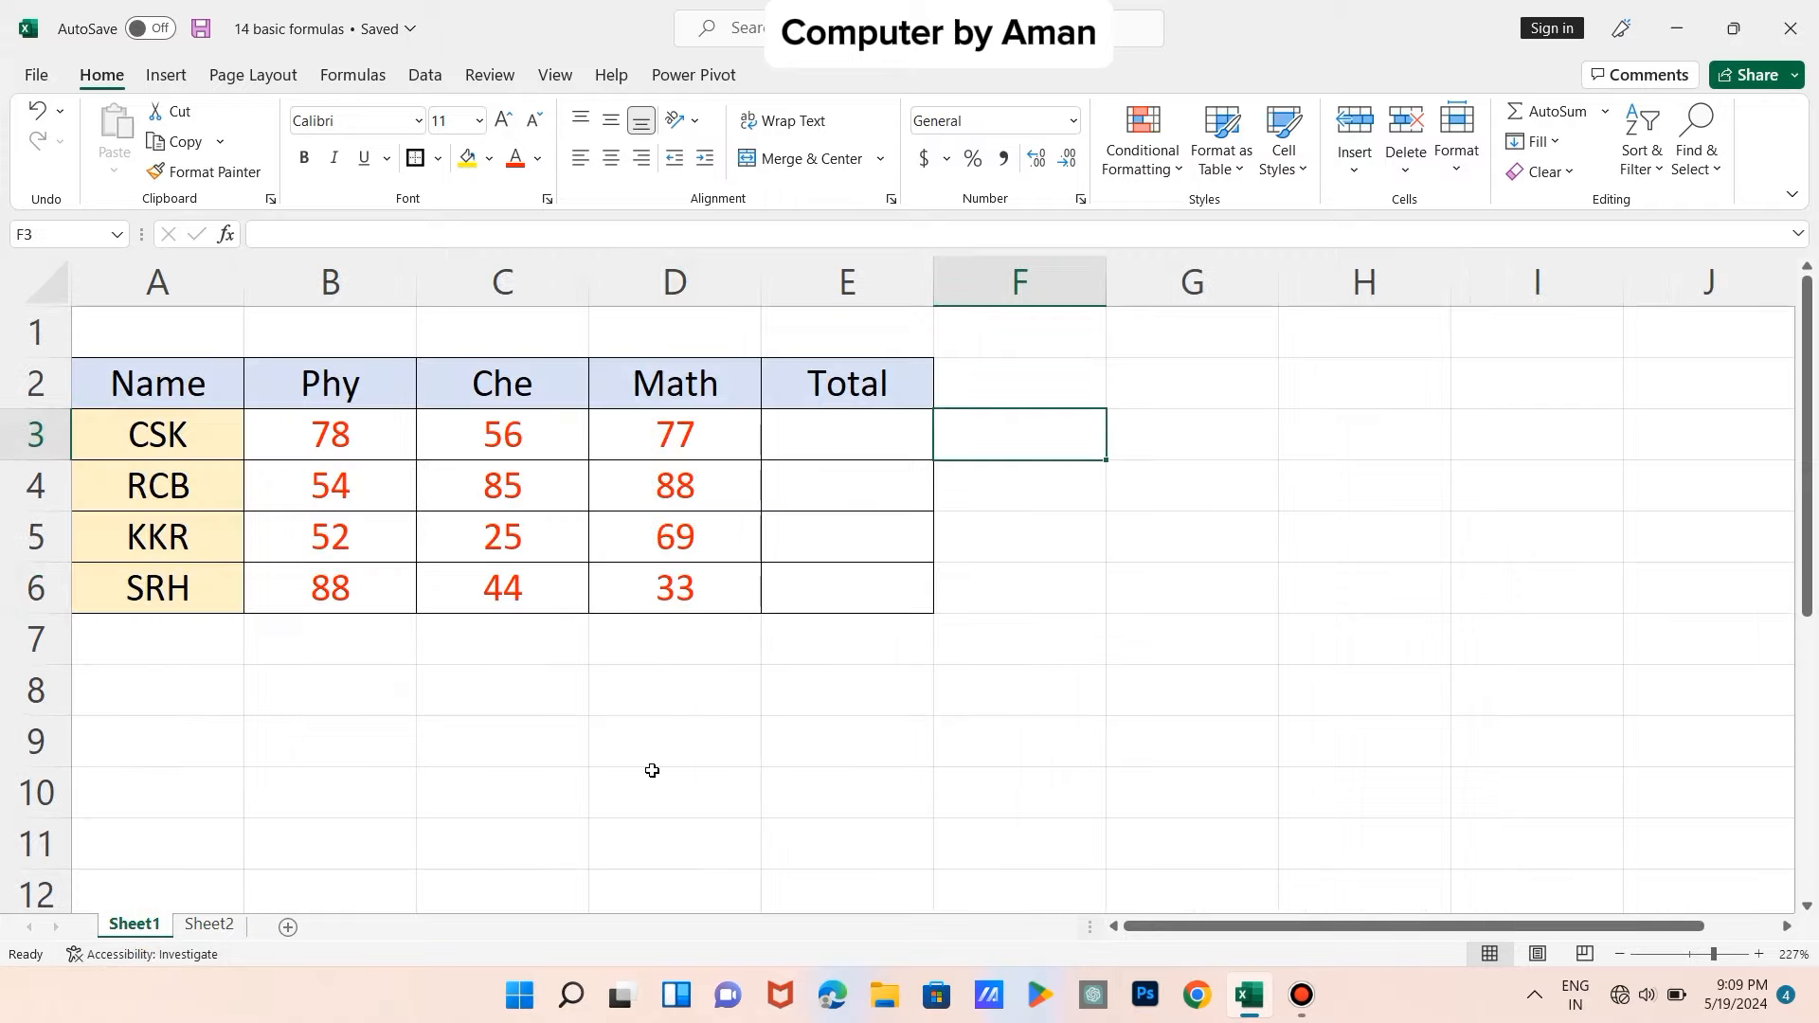
{"action": "left_click", "coordinate": [212, 929]}
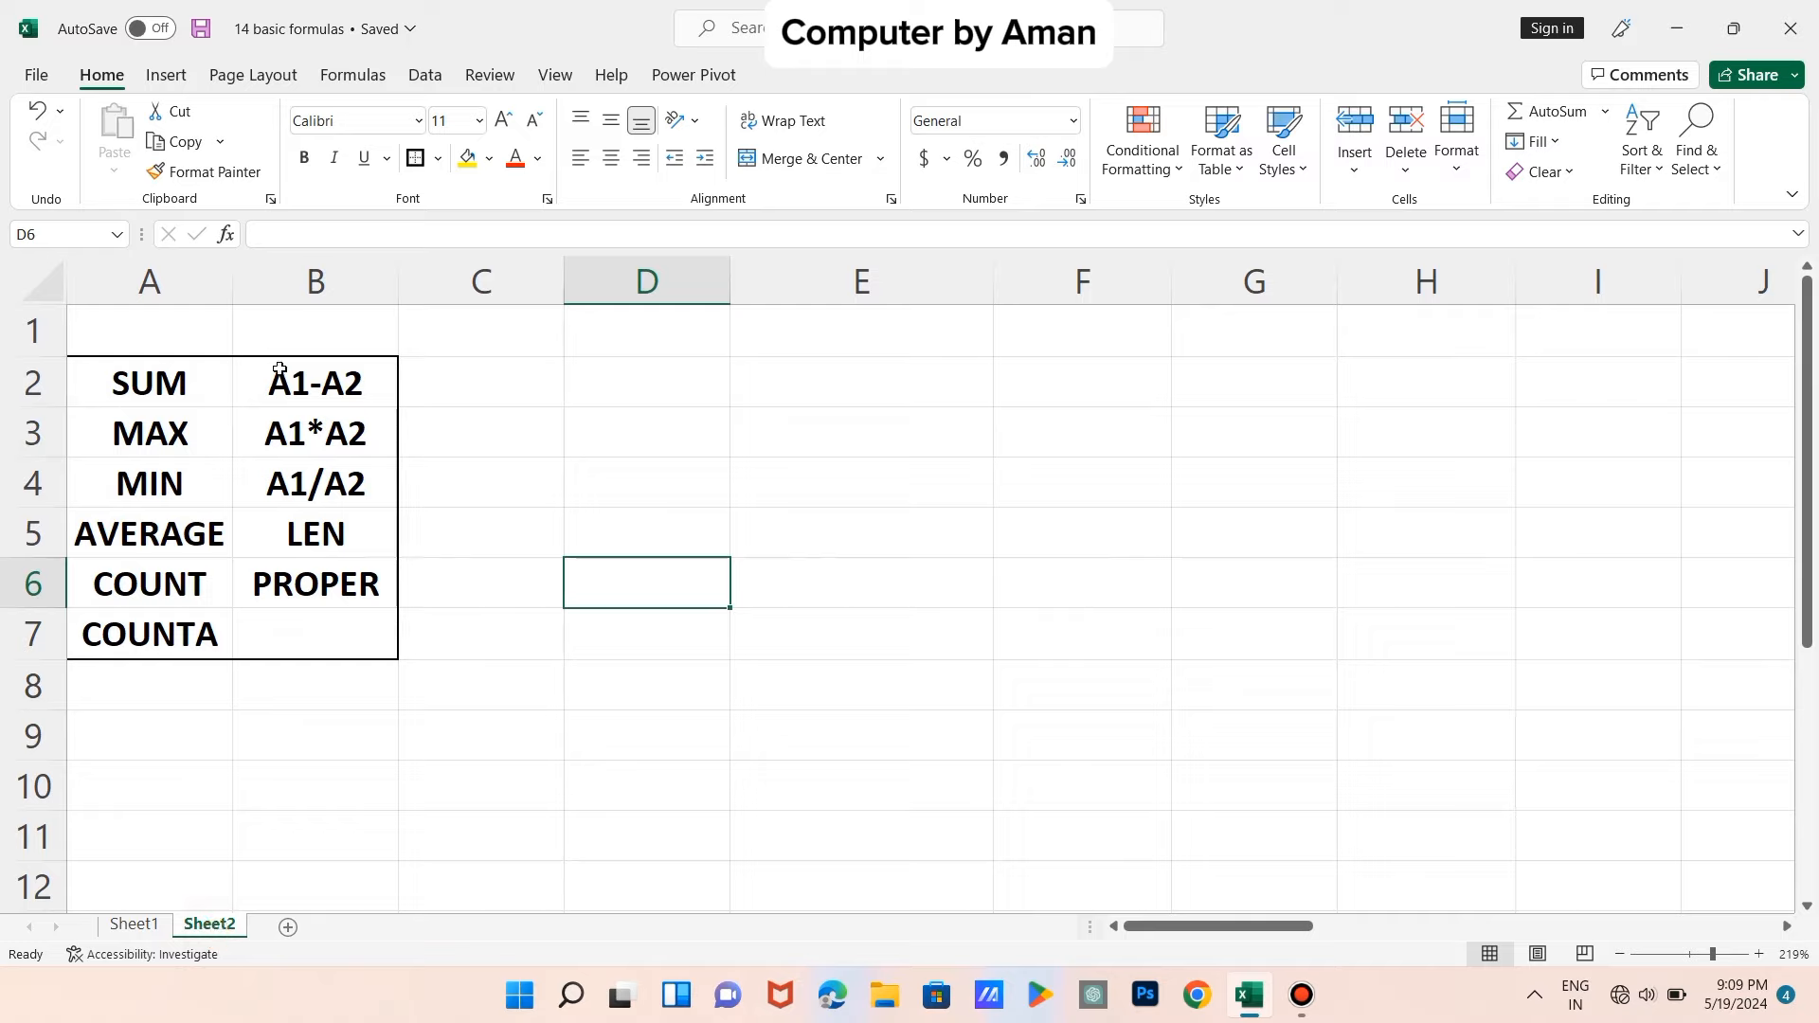
{"action": "left_click", "coordinate": [137, 926]}
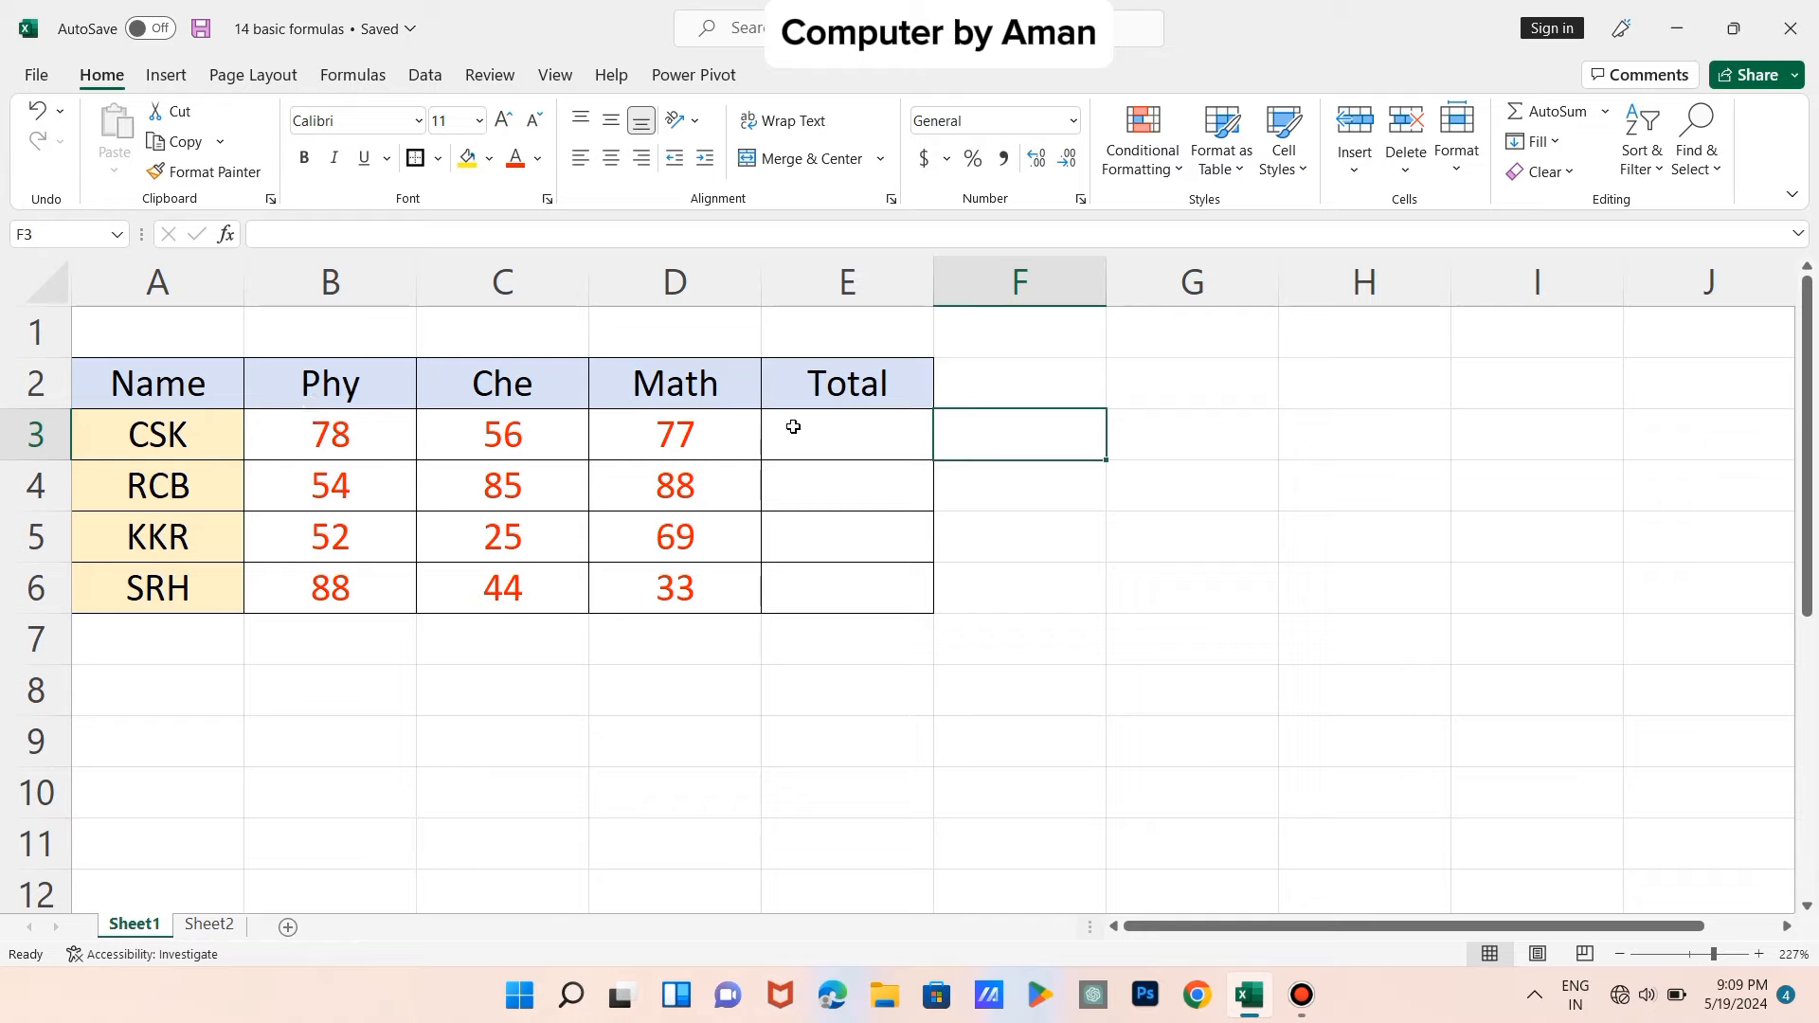
- Make the whole header row of the marks table, row 2, bold
{"action": "left_click", "coordinate": [144, 380]}
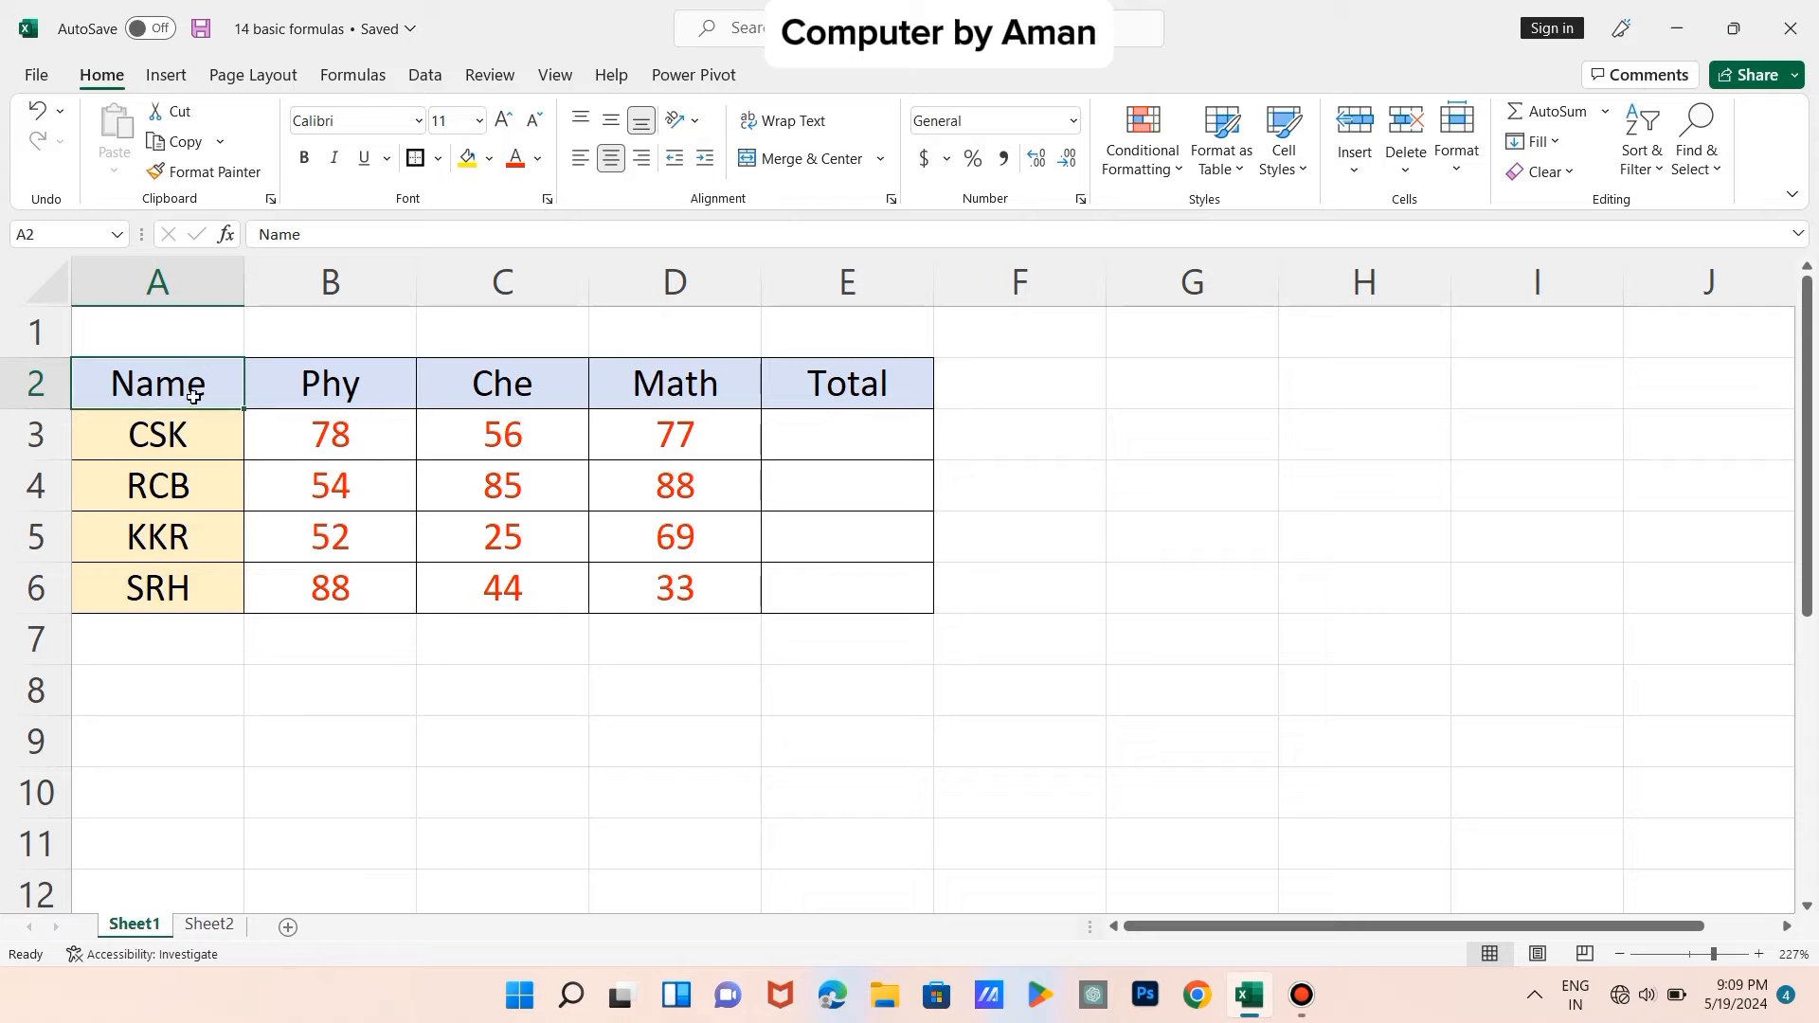
{"action": "left_click", "coordinate": [38, 383]}
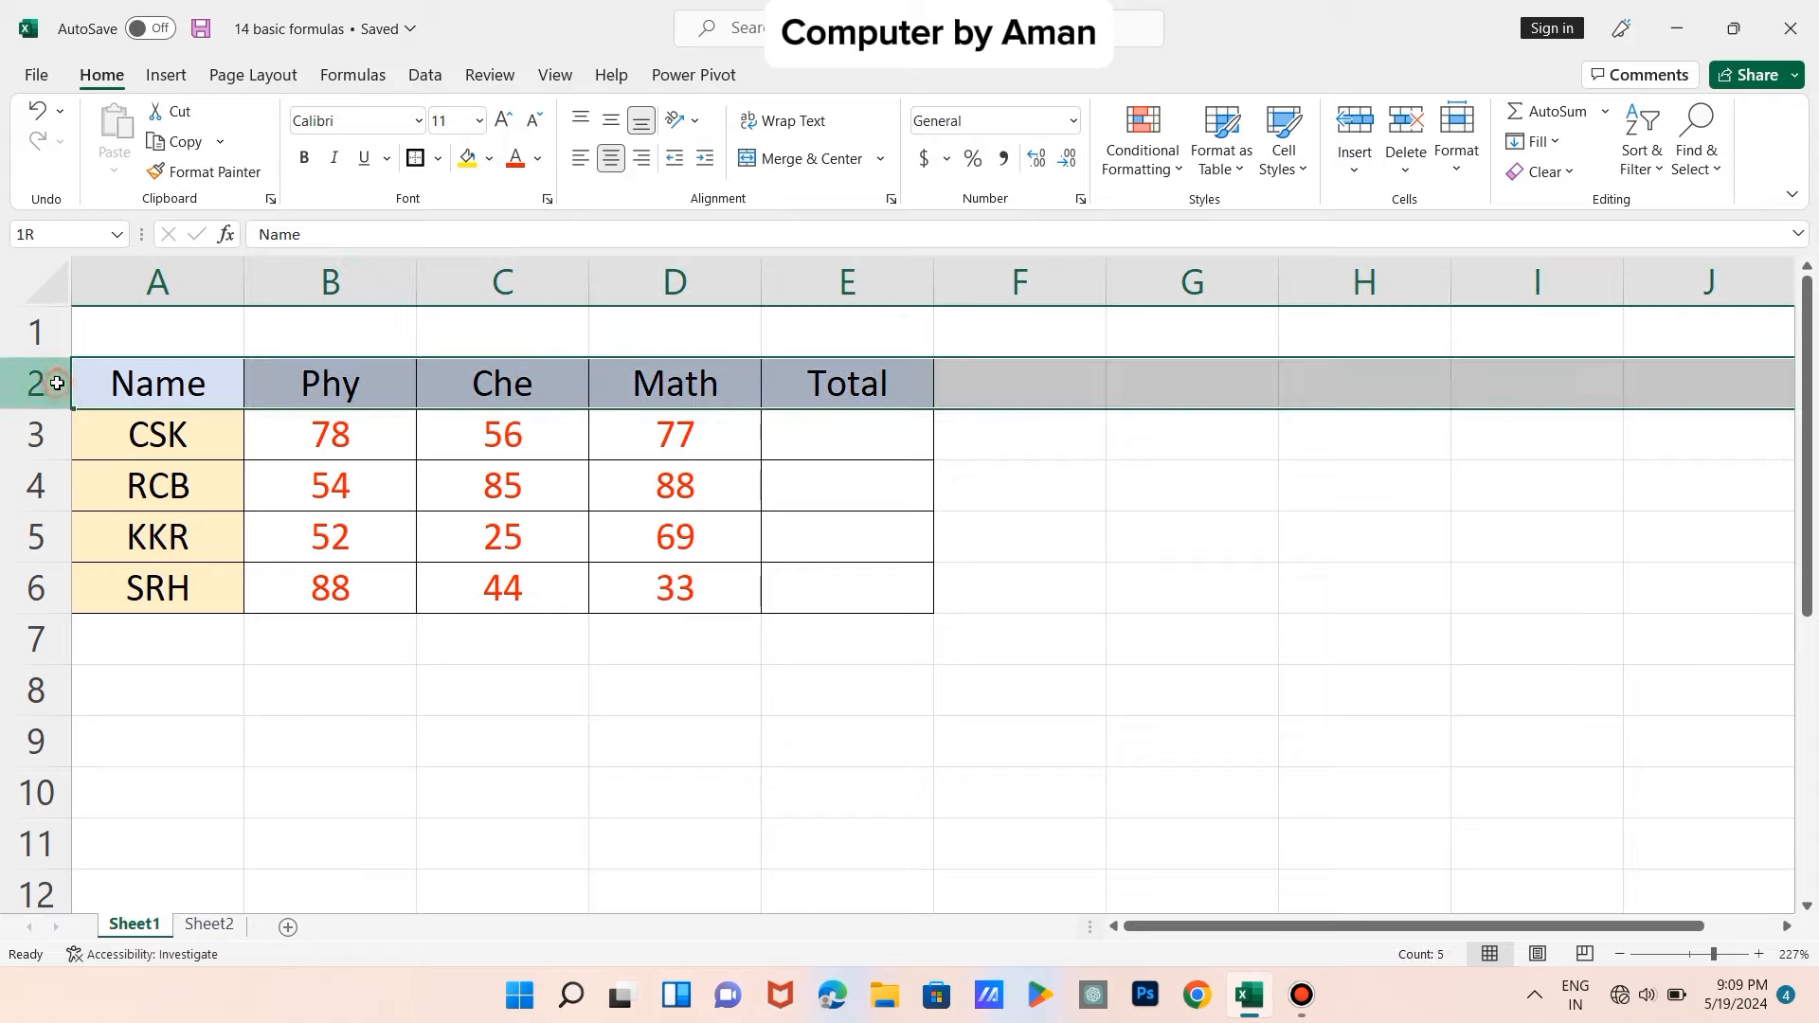
{"action": "left_click", "coordinate": [304, 157]}
{"action": "left_click", "coordinate": [339, 469]}
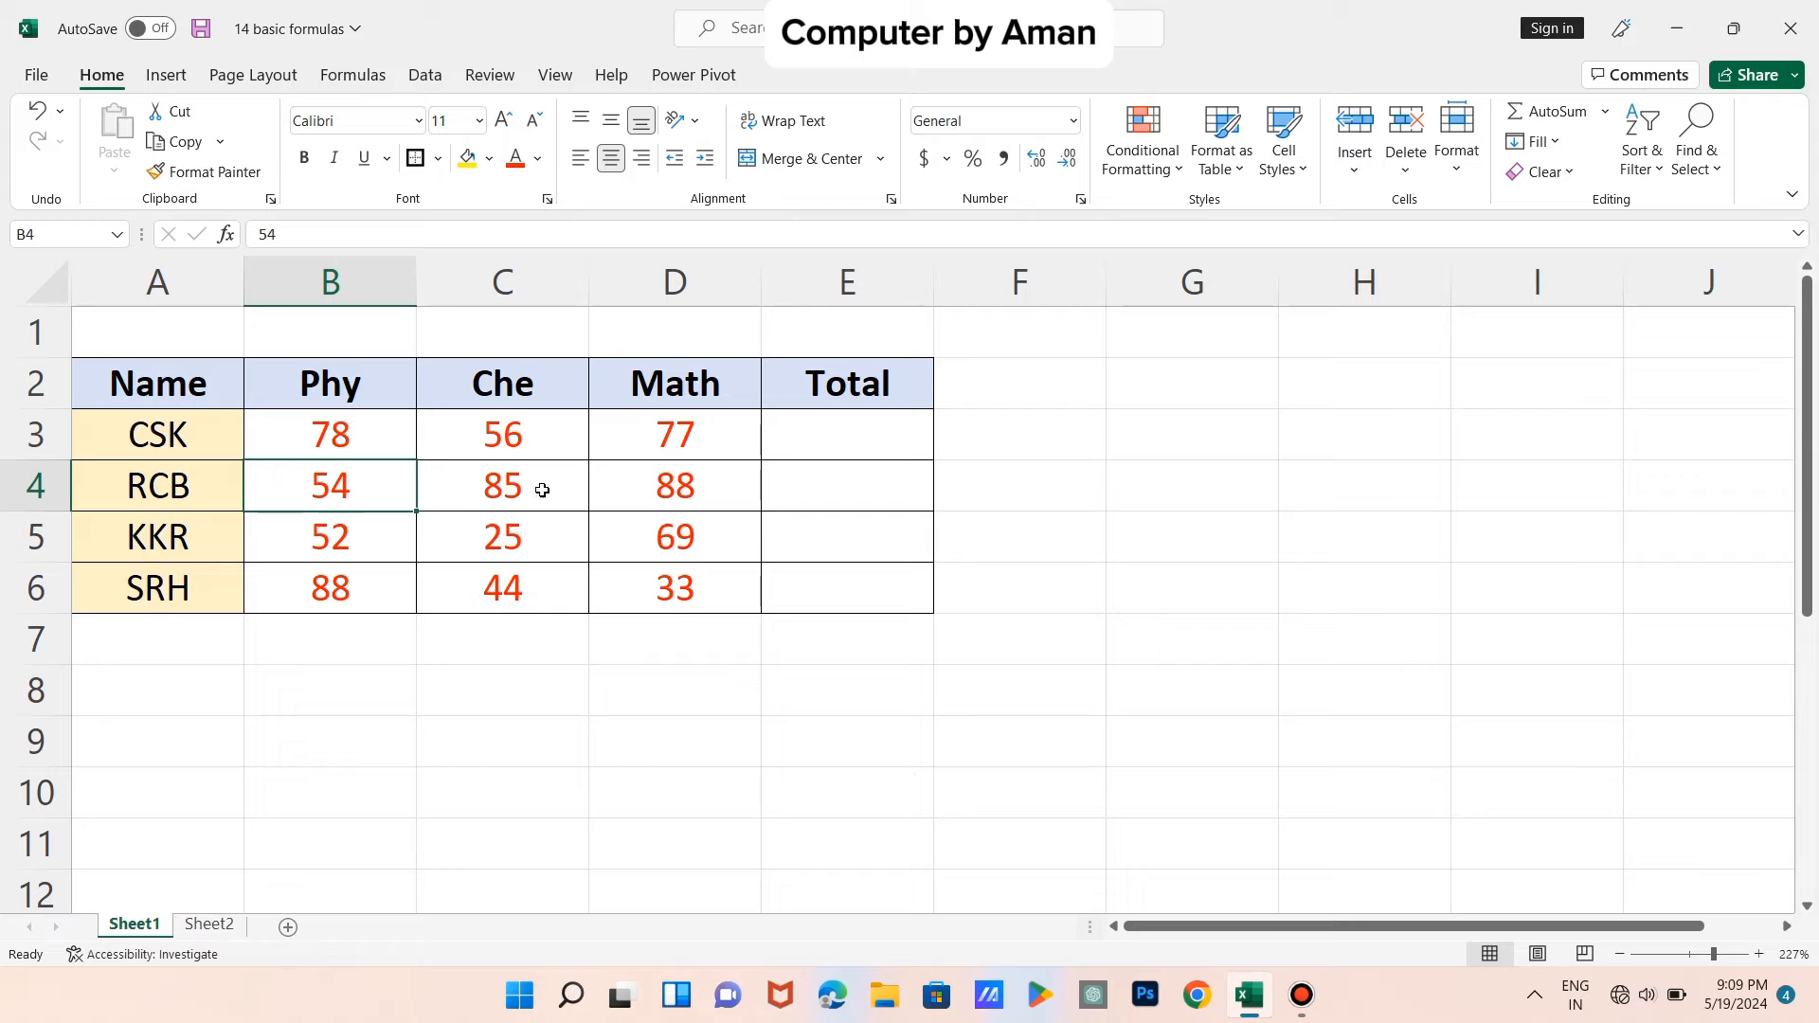
{"action": "left_click", "coordinate": [817, 457]}
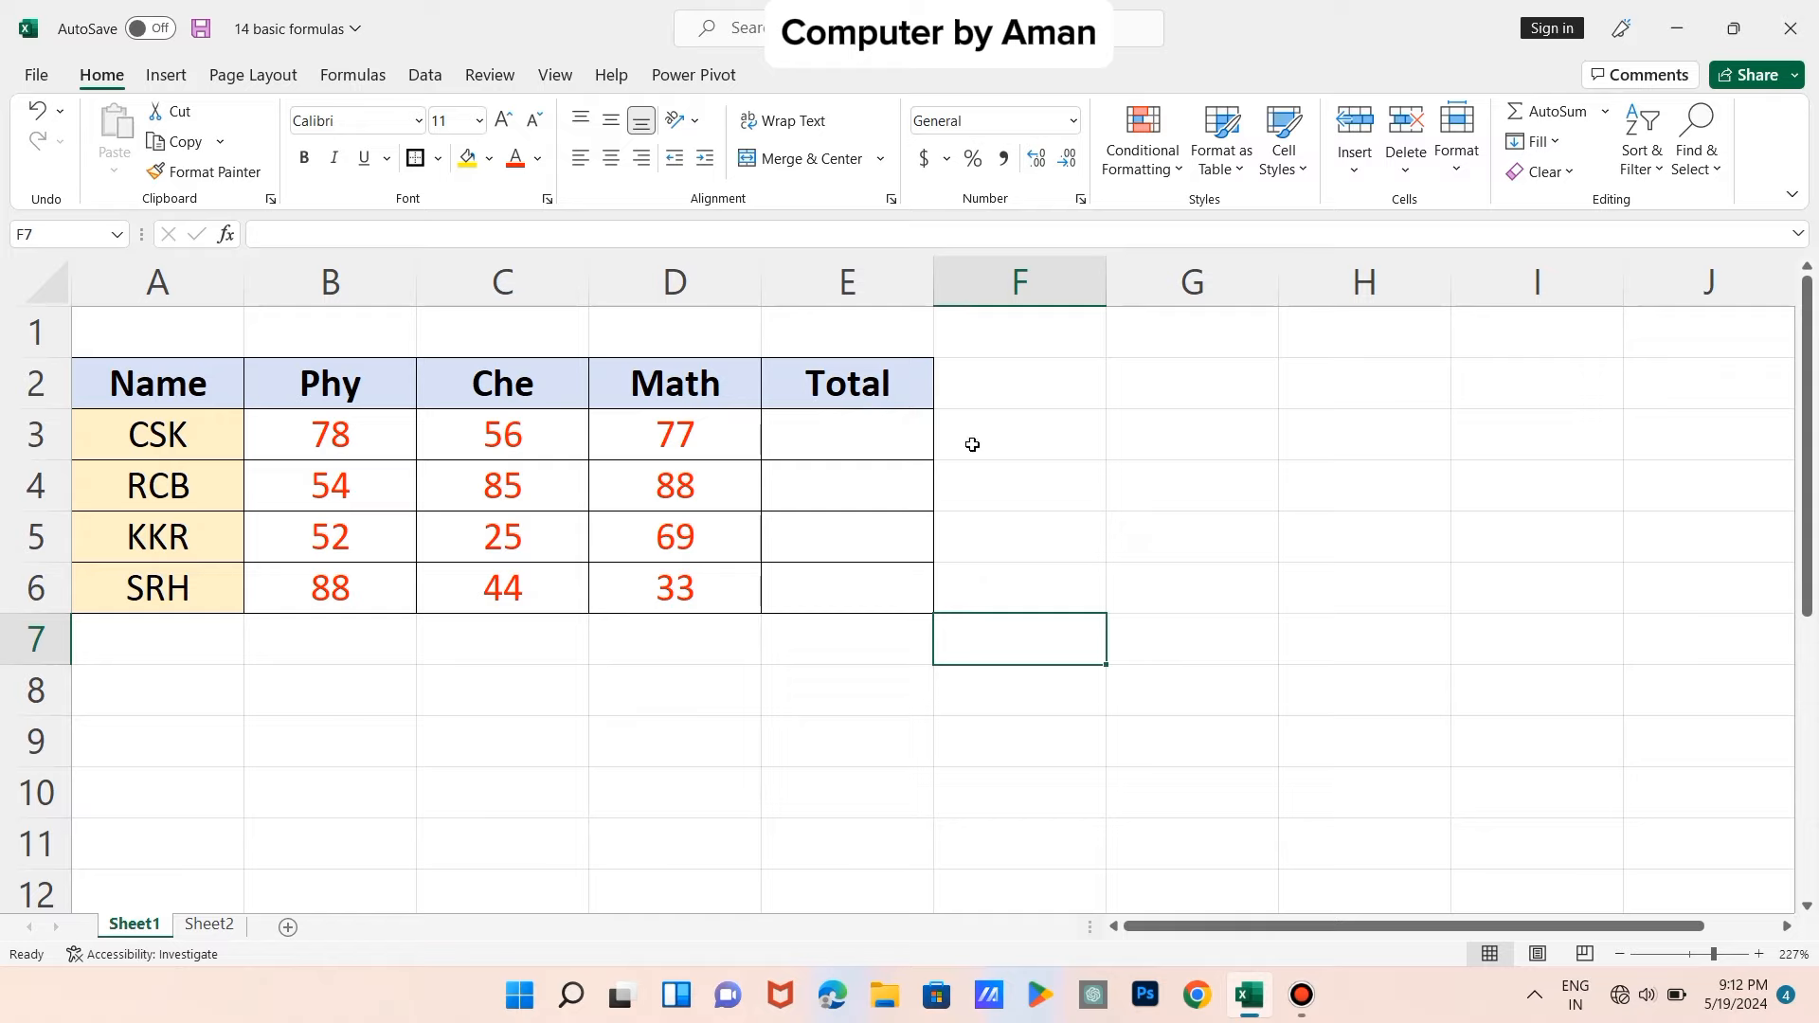
{"action": "left_click", "coordinate": [858, 449]}
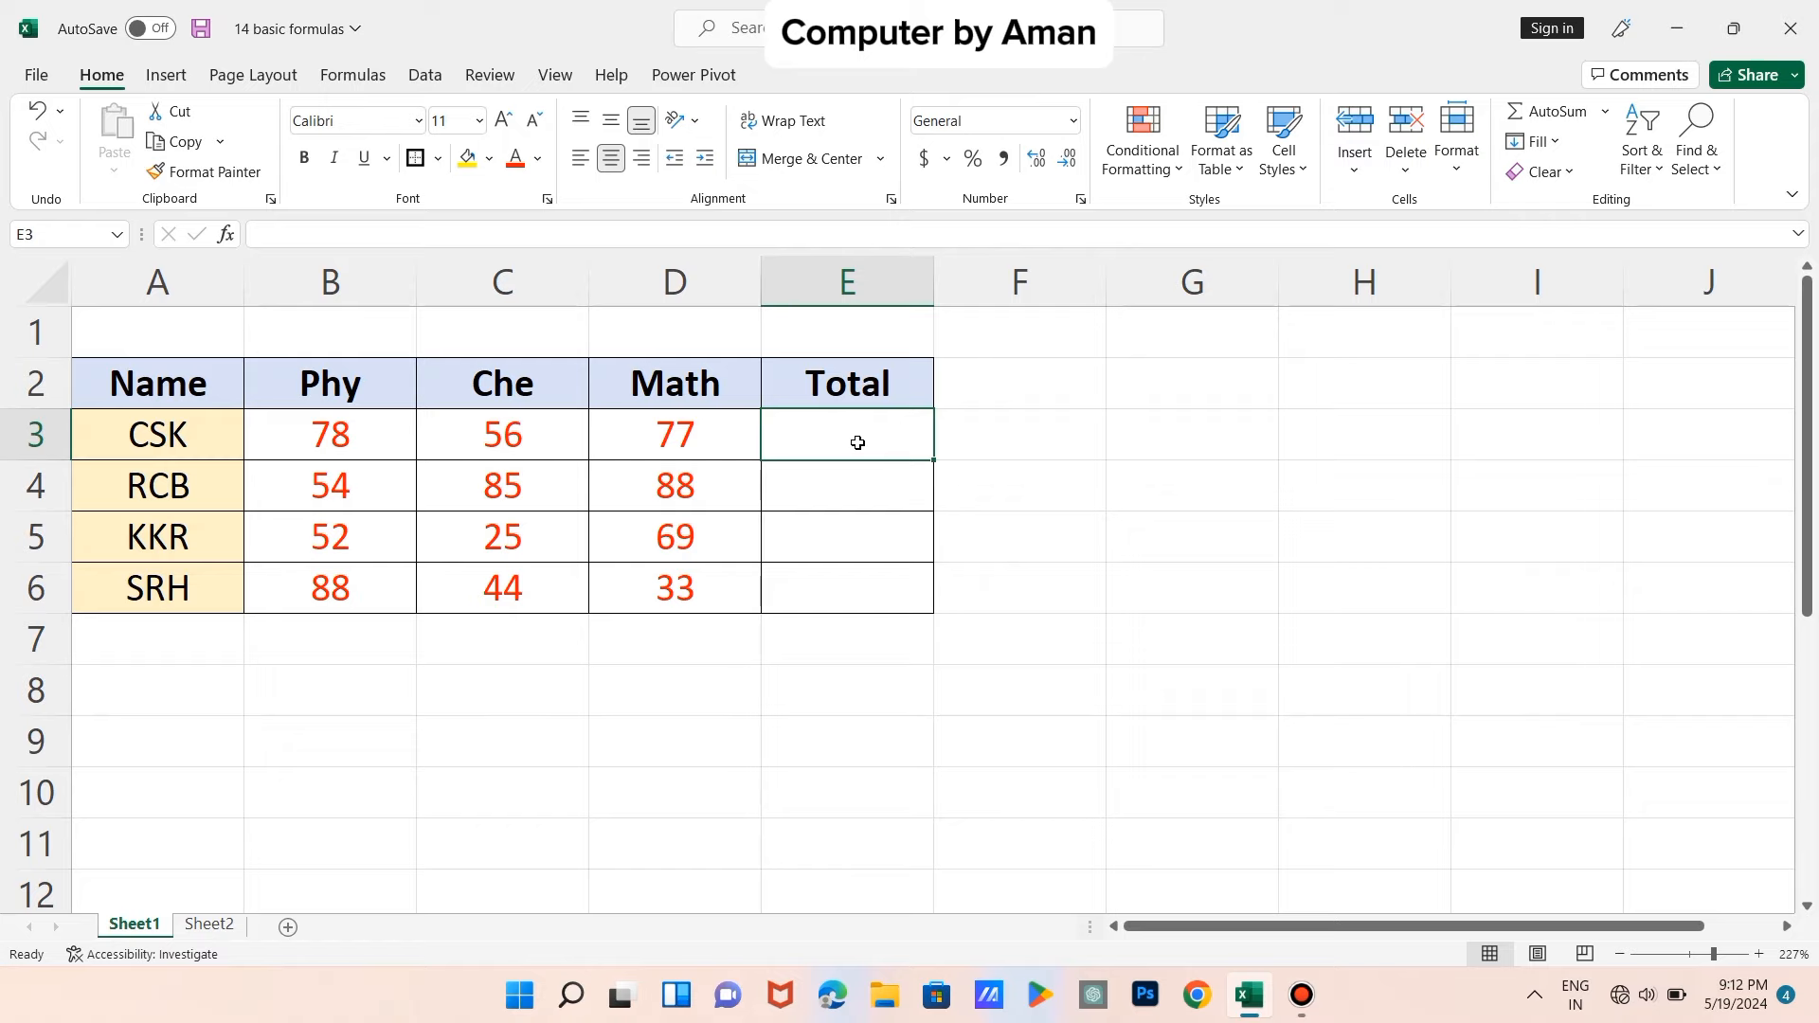
{"action": "type", "text": "SUM"}
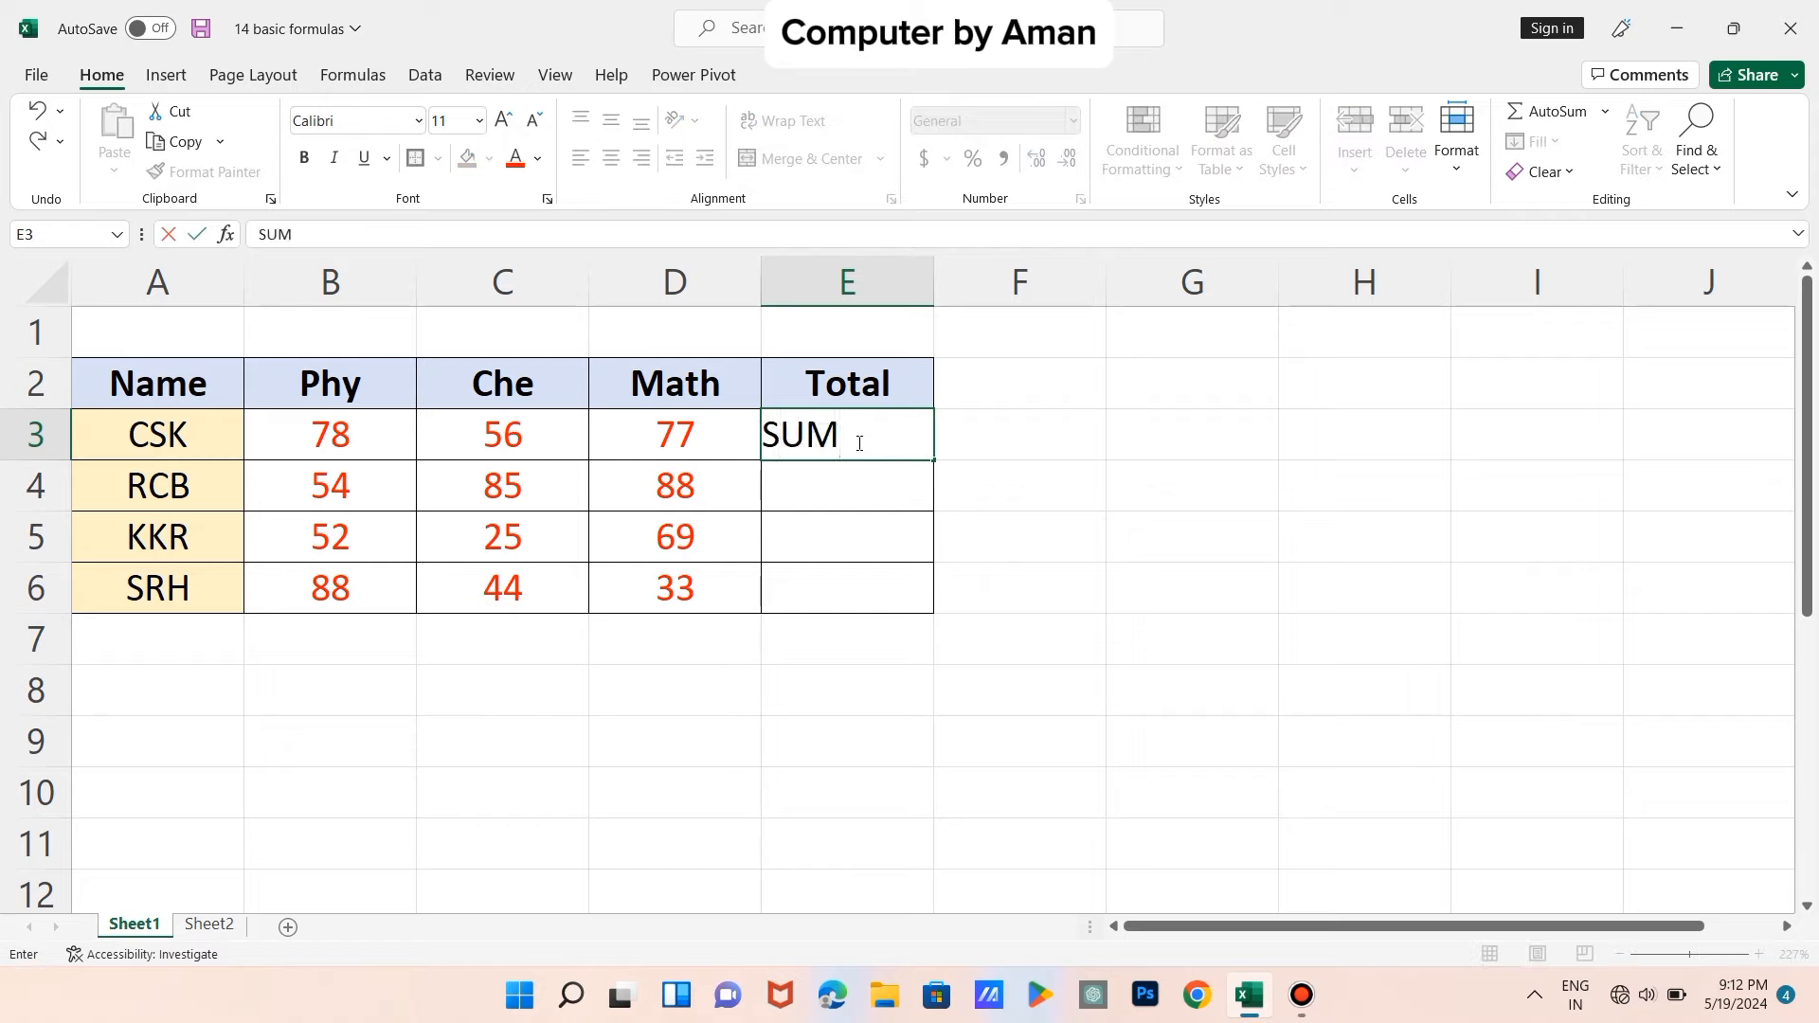
{"action": "type", "text": "("}
{"action": "key", "text": "BackSpace"}
{"action": "key", "text": "BackSpace"}
{"action": "key", "text": "BackSpace"}
{"action": "key", "text": "BackSpace"}
{"action": "type", "text": "="}
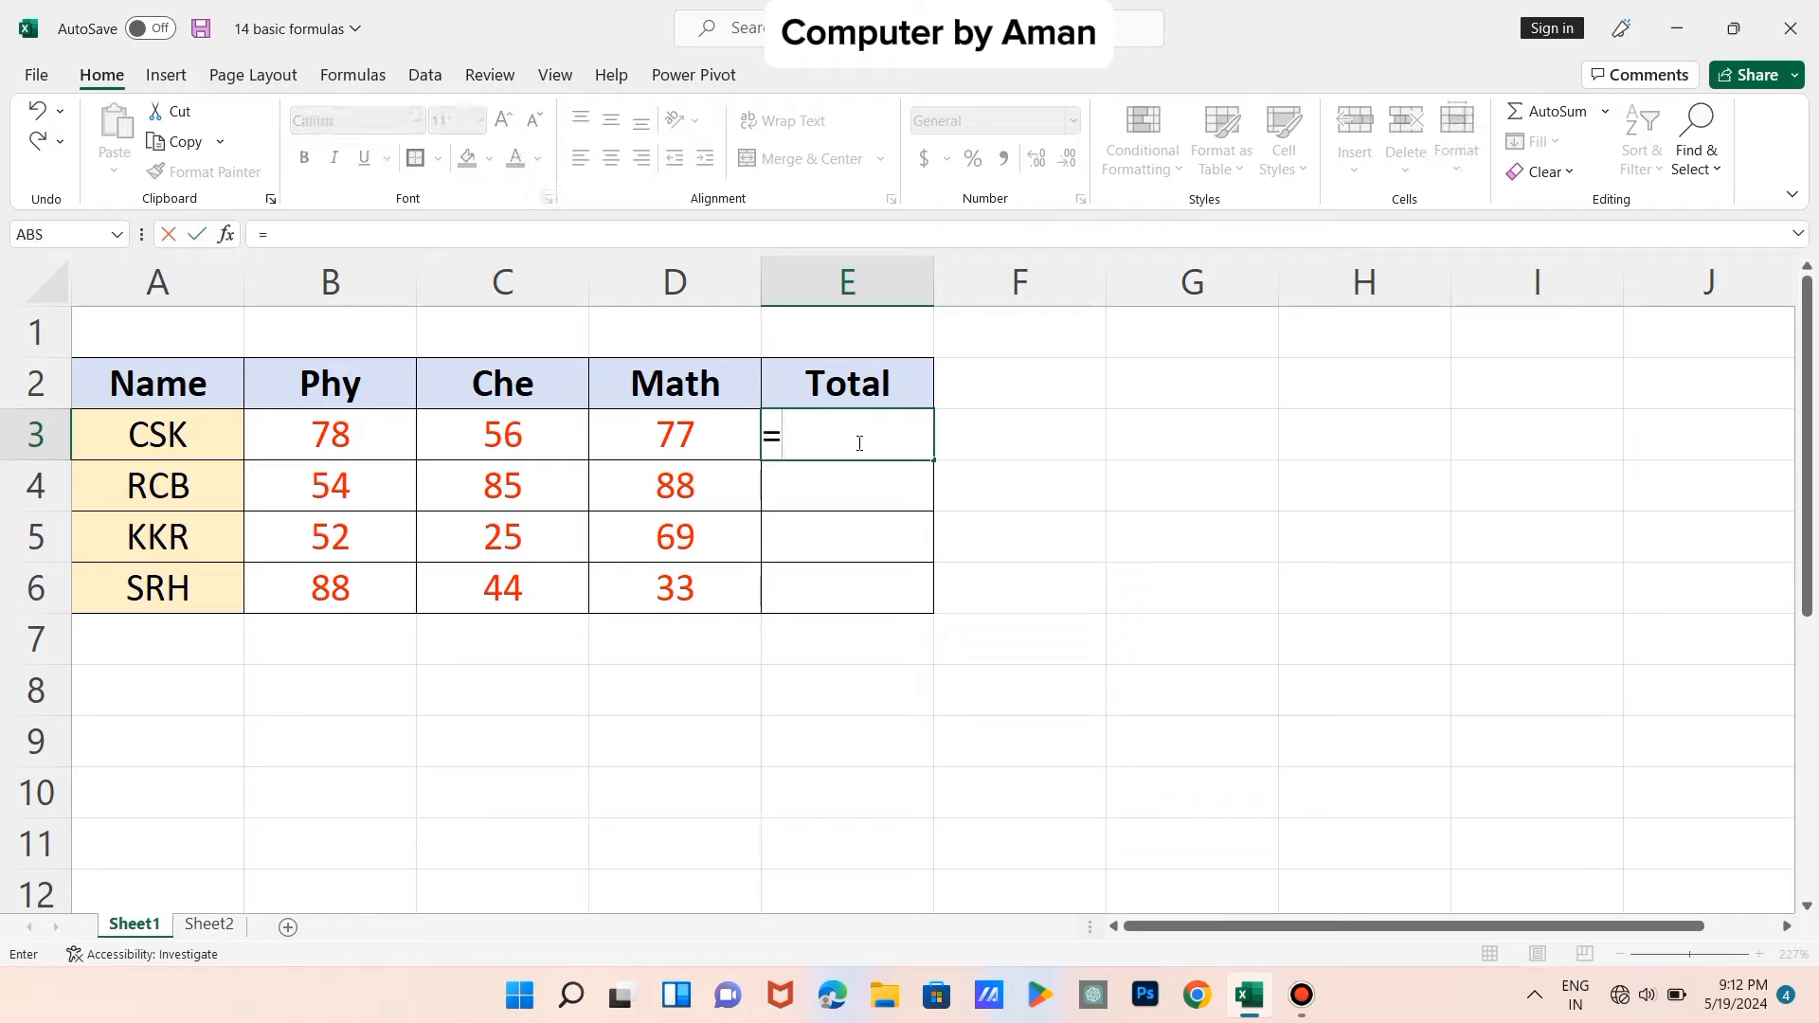
{"action": "key", "text": "BackSpace"}
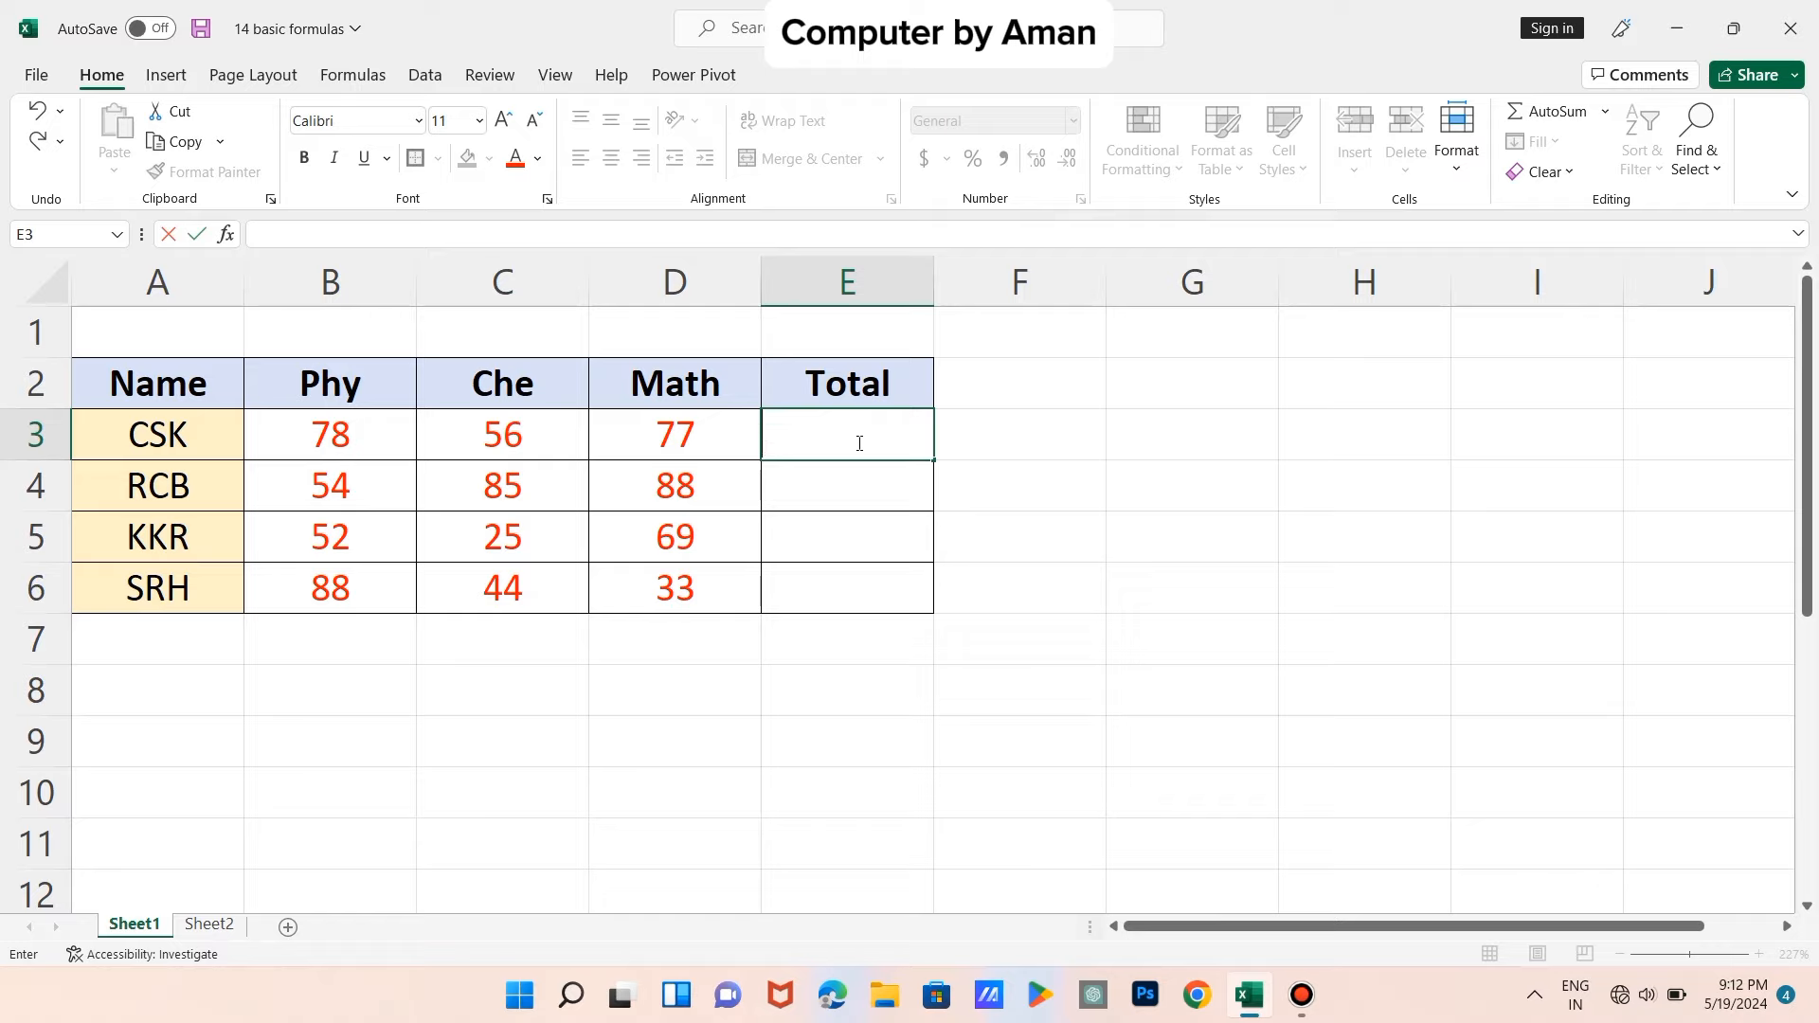
{"action": "type", "text": "GFDG"}
{"action": "key", "text": "BackSpace"}
{"action": "key", "text": "BackSpace"}
{"action": "key", "text": "BackSpace"}
{"action": "key", "text": "BackSpace"}
{"action": "key", "text": "BackSpace"}
- Total CSK's three subject marks in cell E3 with the formula =SUM(B3:D3)
{"action": "type", "text": "="}
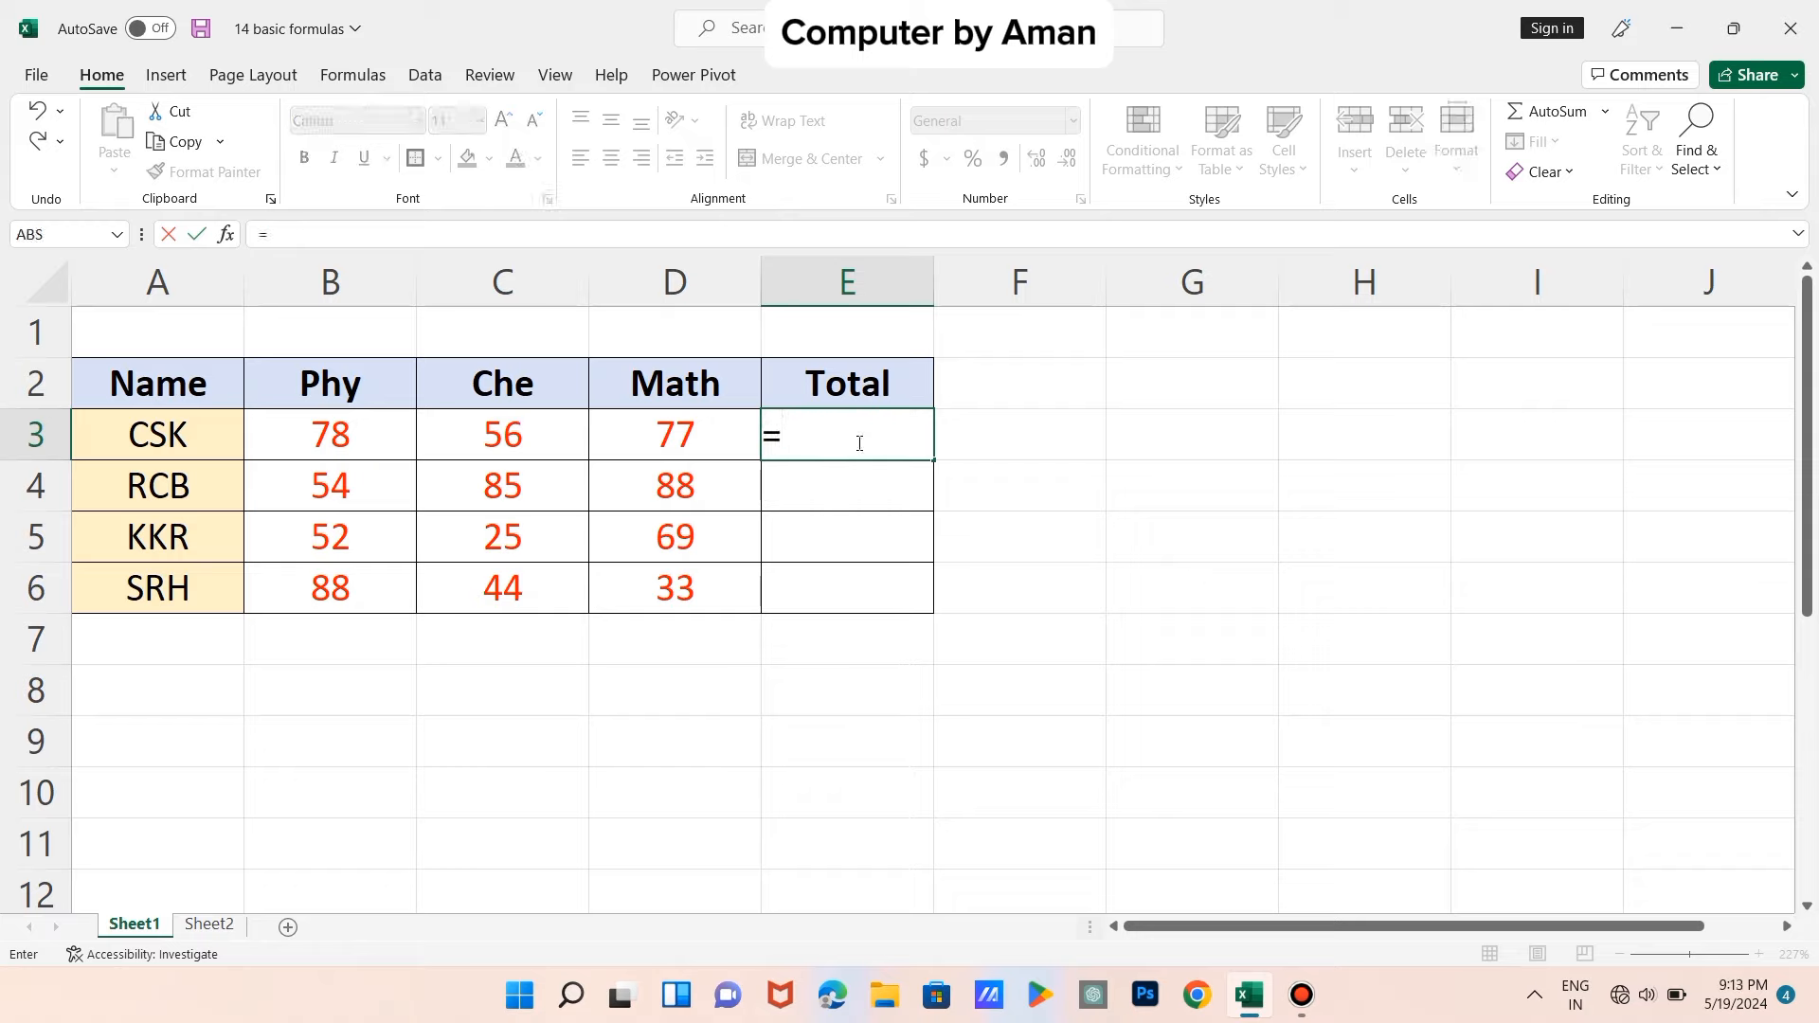
{"action": "type", "text": "SU"}
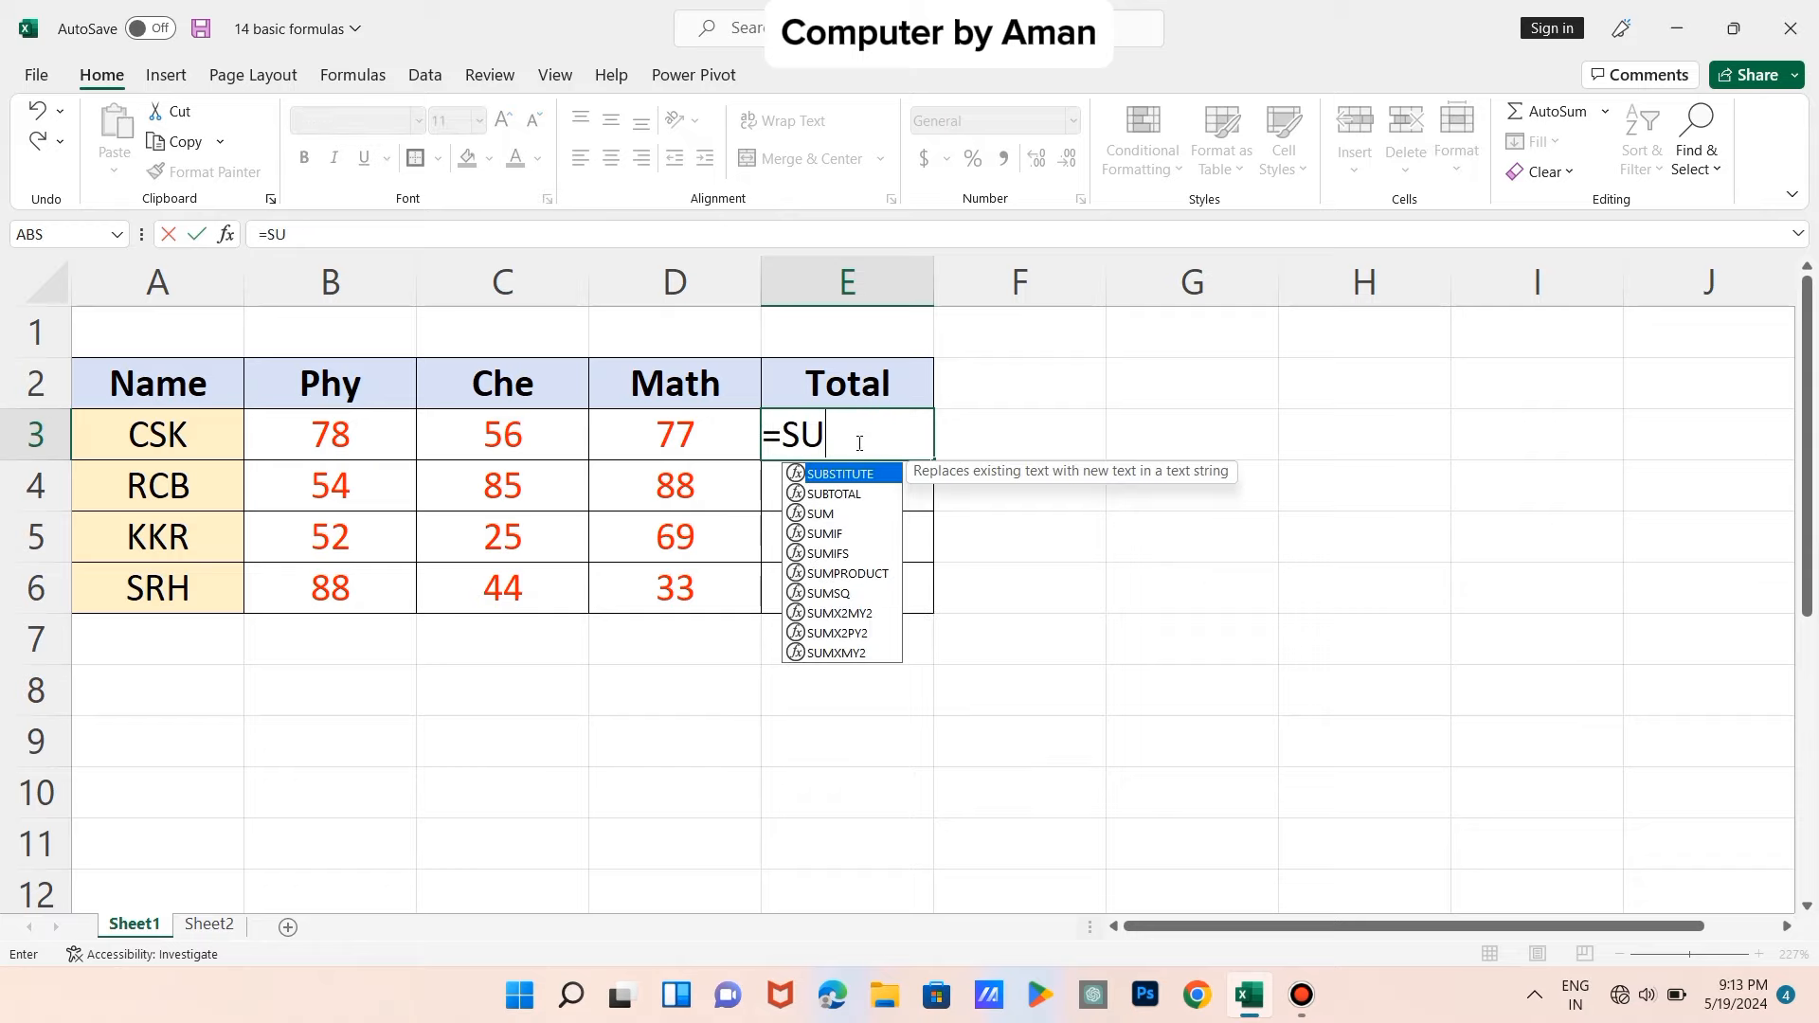
{"action": "type", "text": "M("}
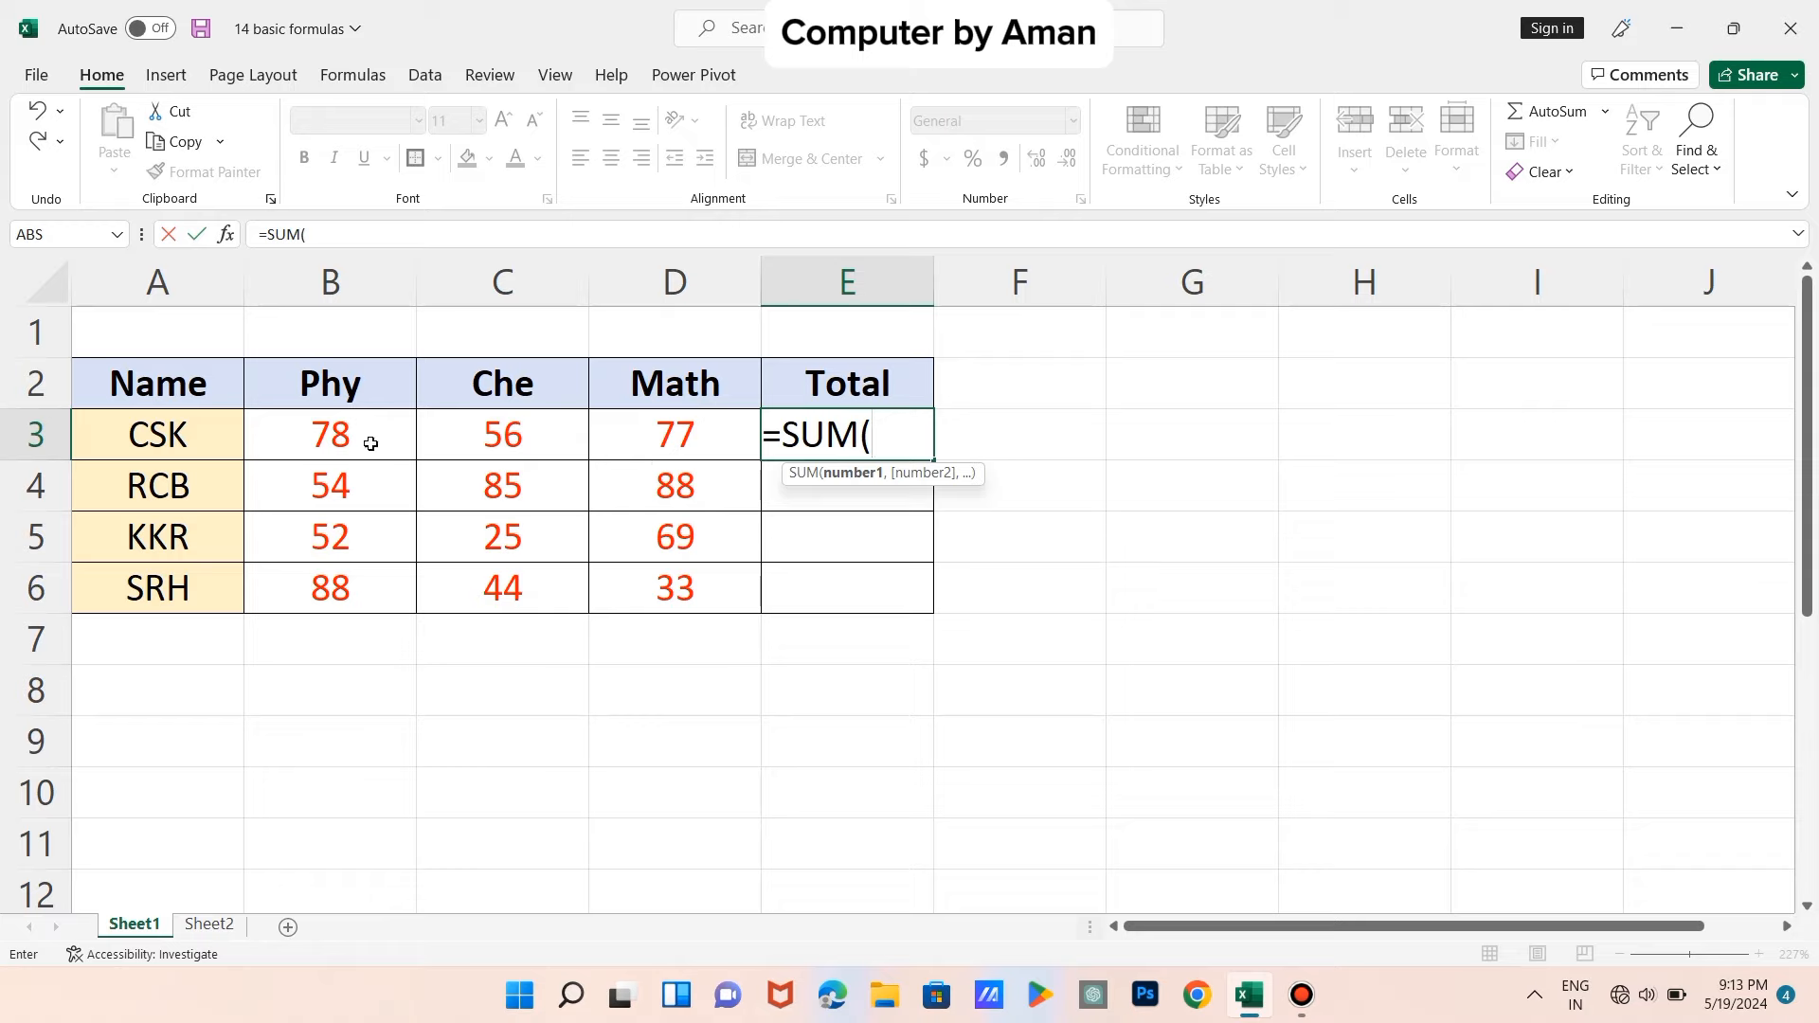
{"action": "left_click_drag", "start_coordinate": [346, 435], "coordinate": [621, 438]}
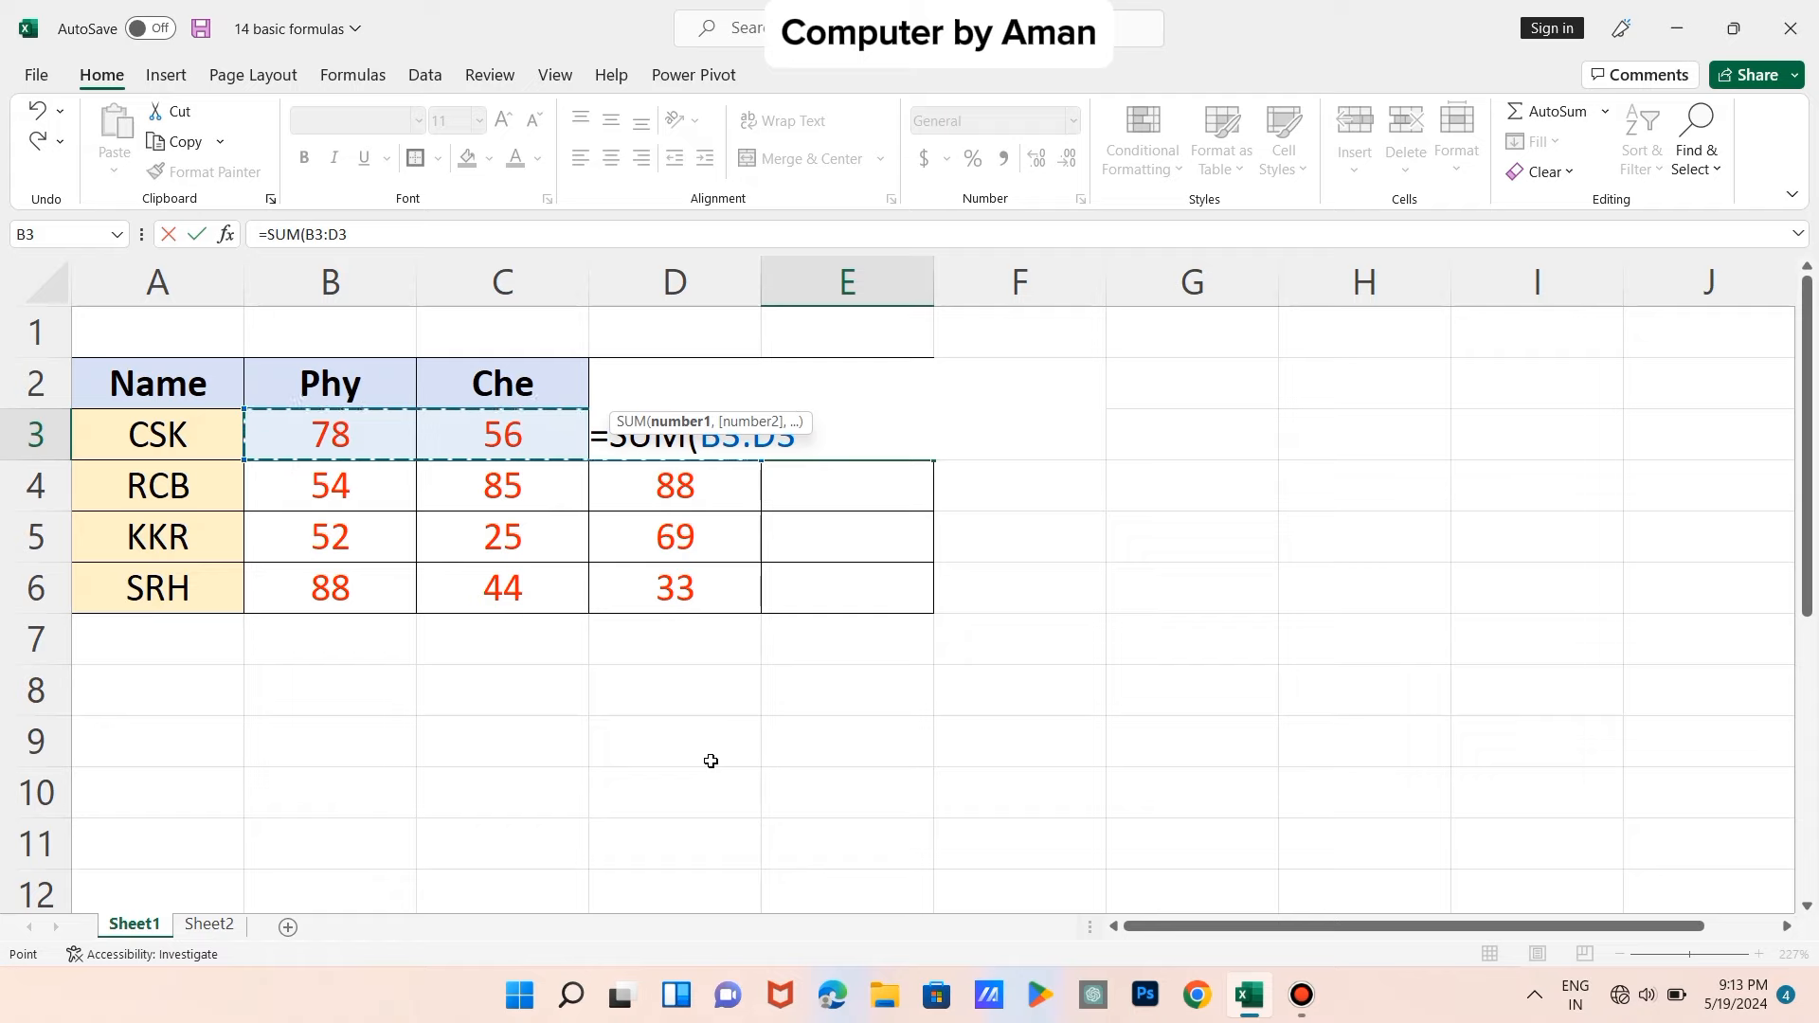
{"action": "type", "text": ")"}
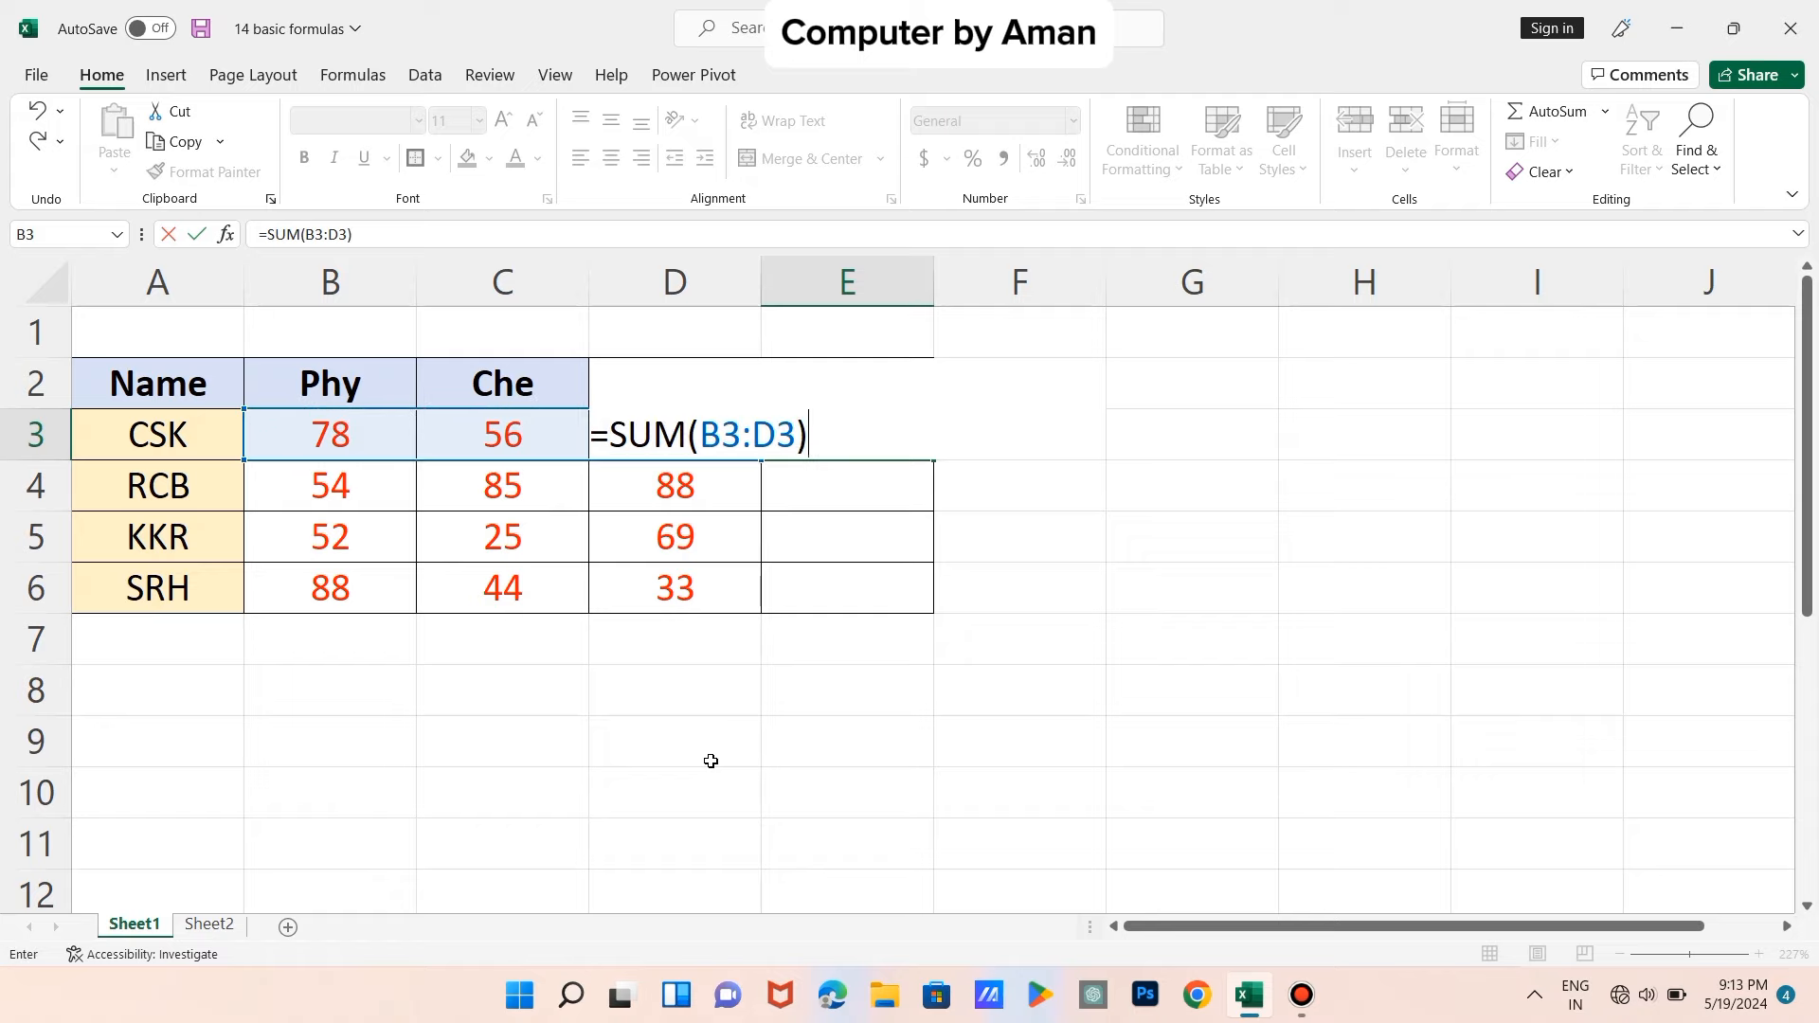
{"action": "key", "text": "Return"}
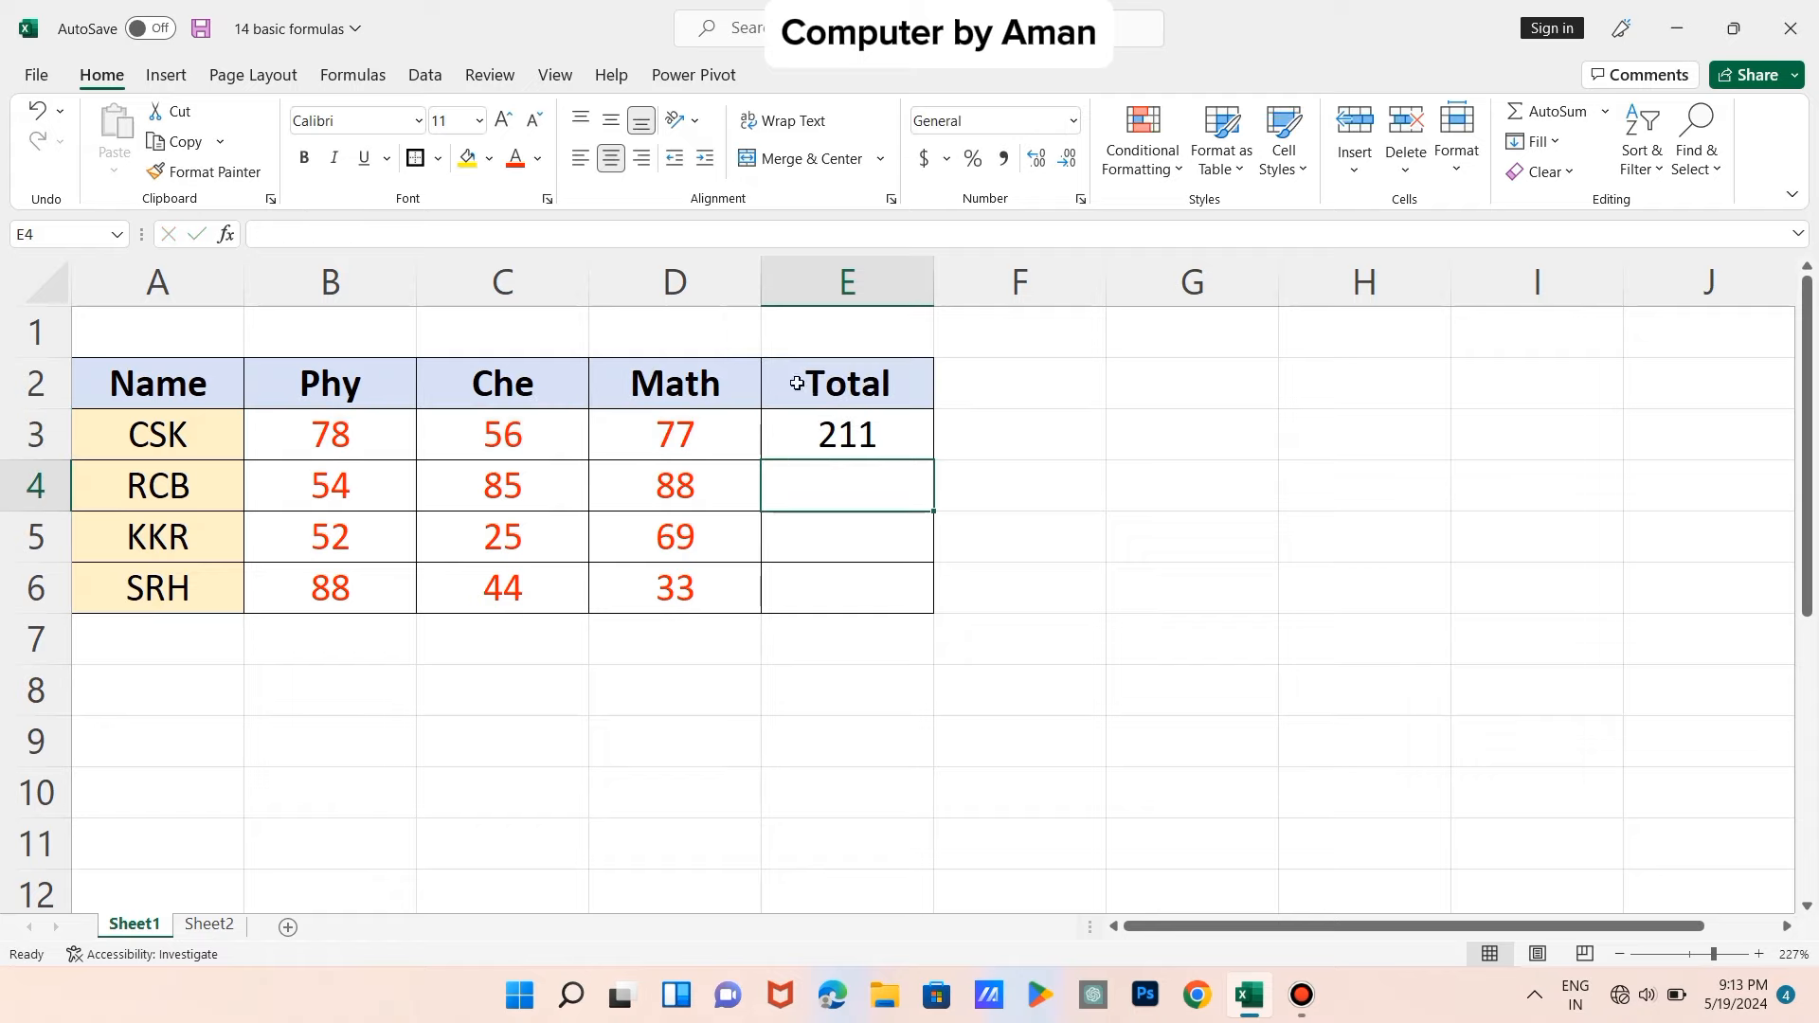
{"action": "left_click", "coordinate": [826, 441]}
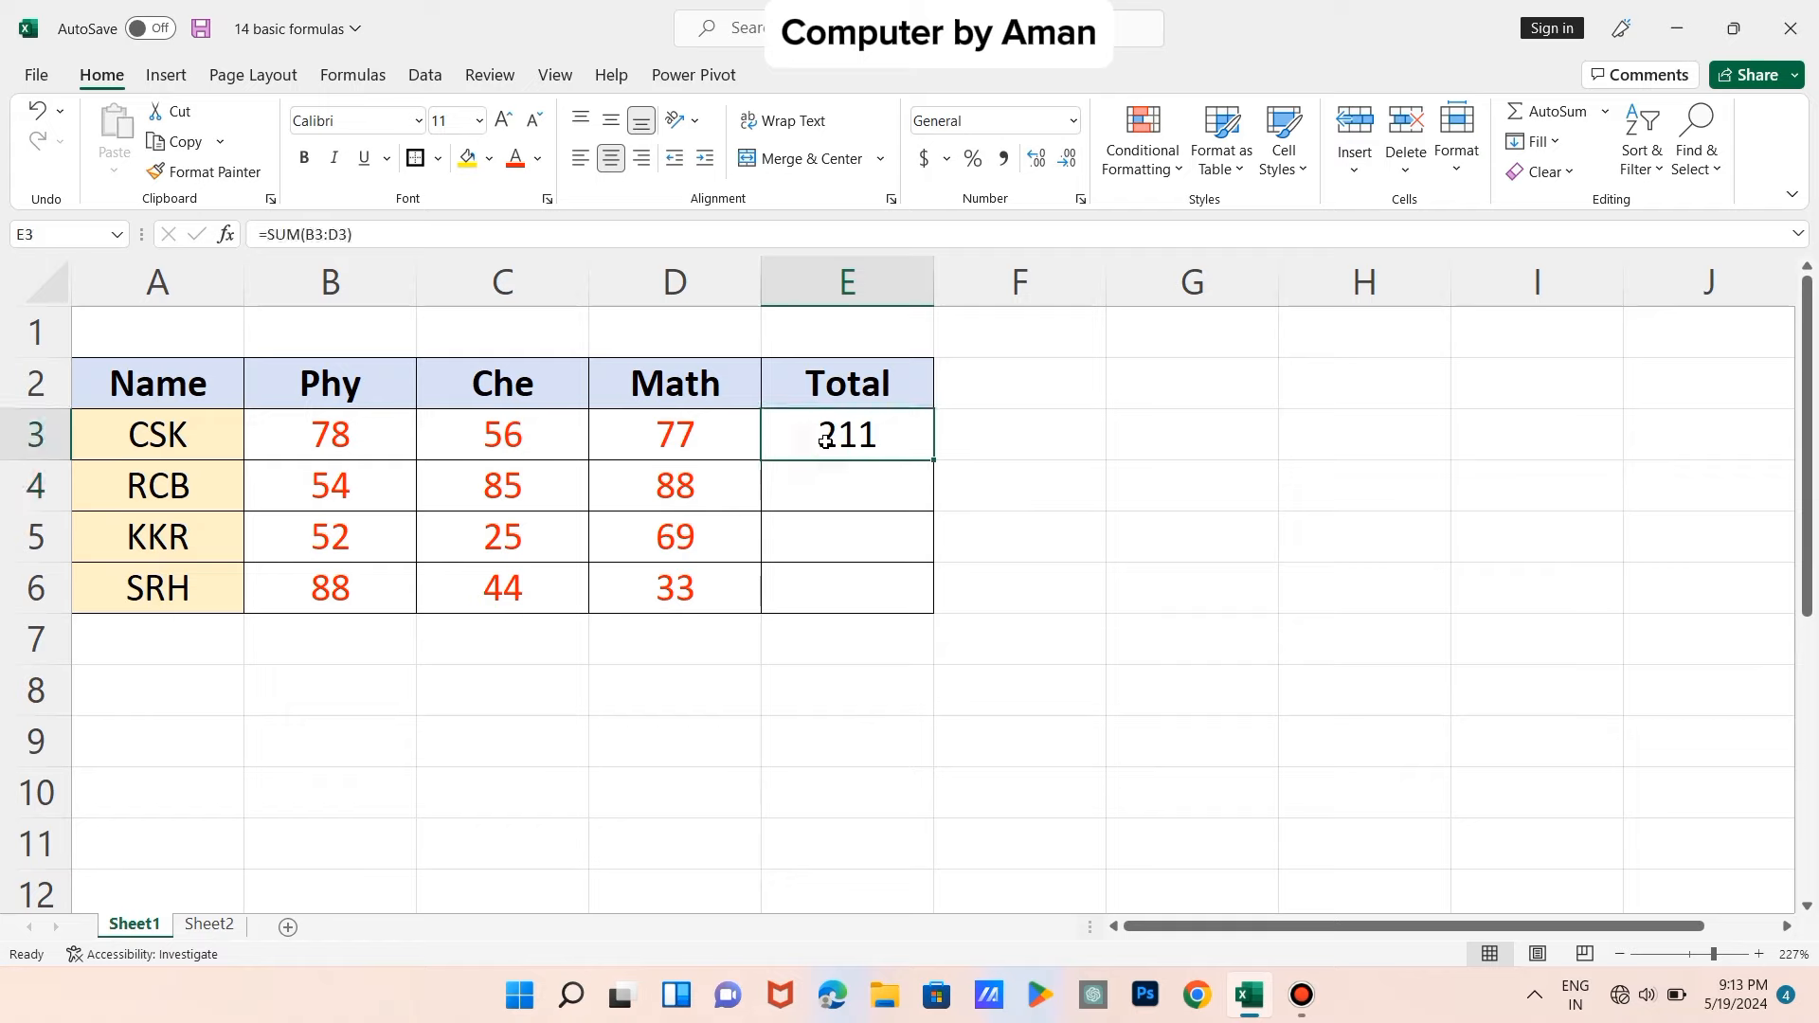
- Total RCB's three subject marks in cell E4 with the formula =SUM(B4:D4)
{"action": "left_click", "coordinate": [825, 494]}
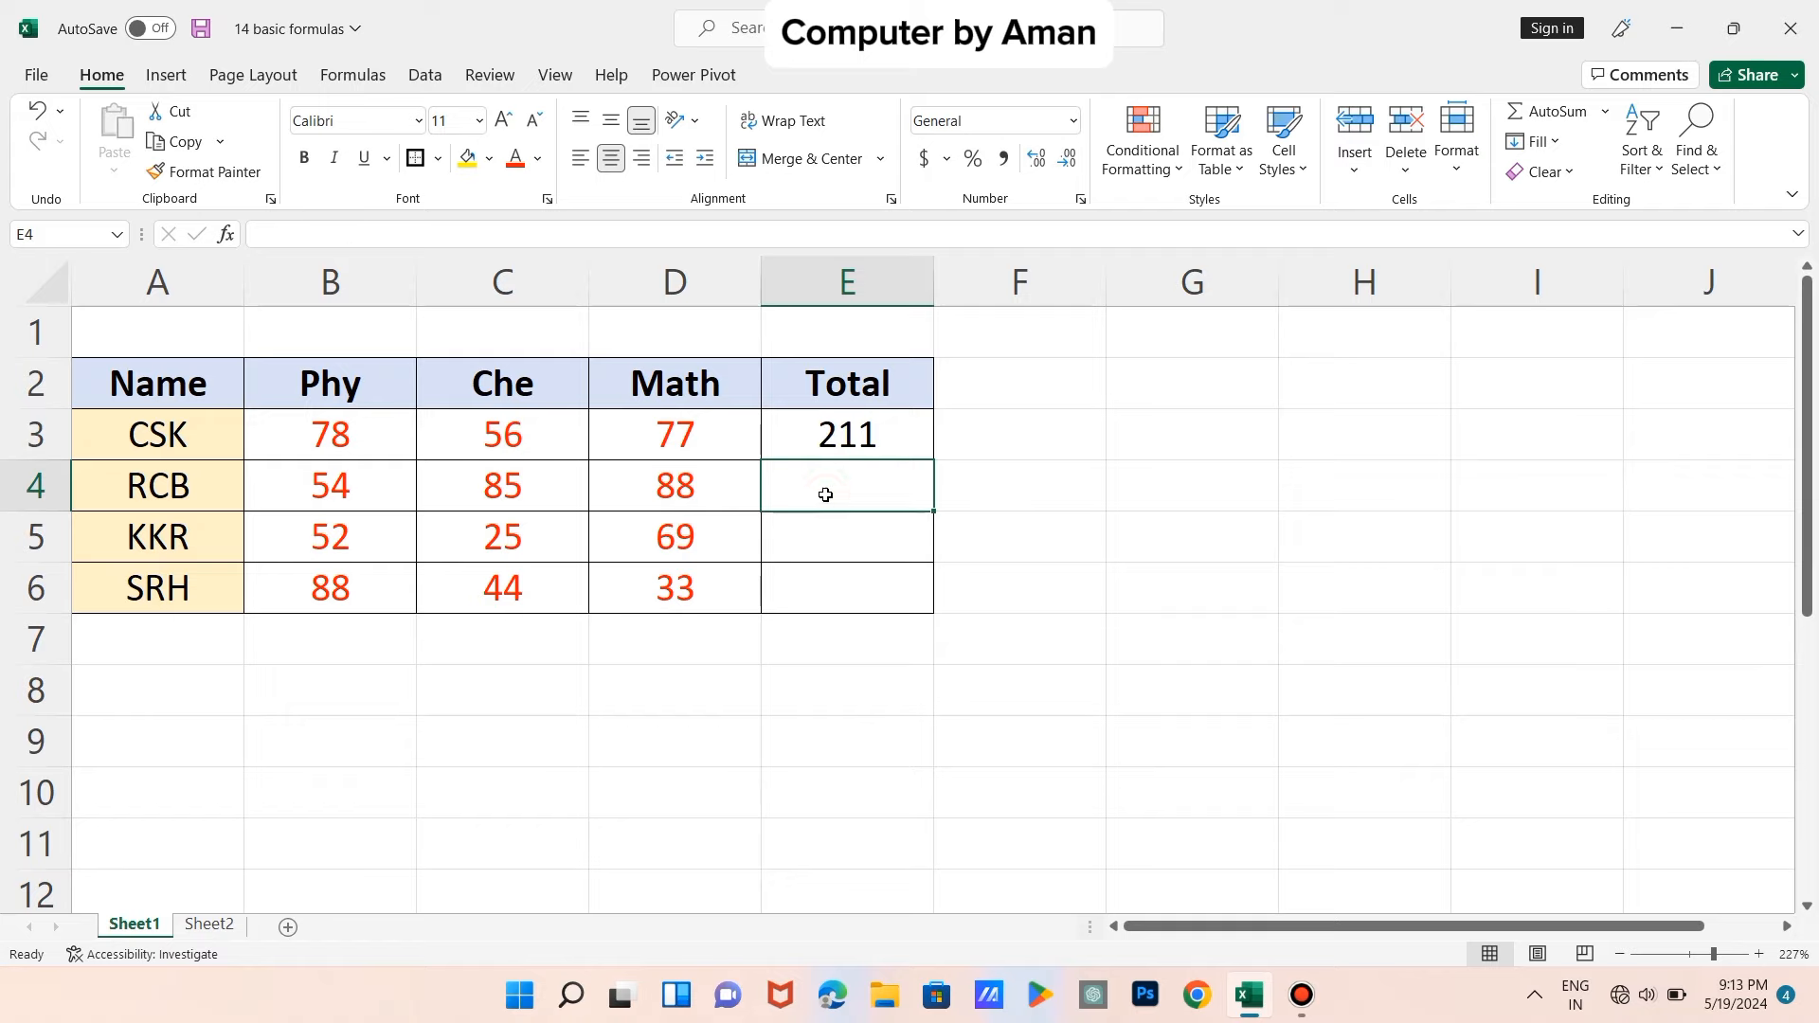
{"action": "type", "text": "=SU"}
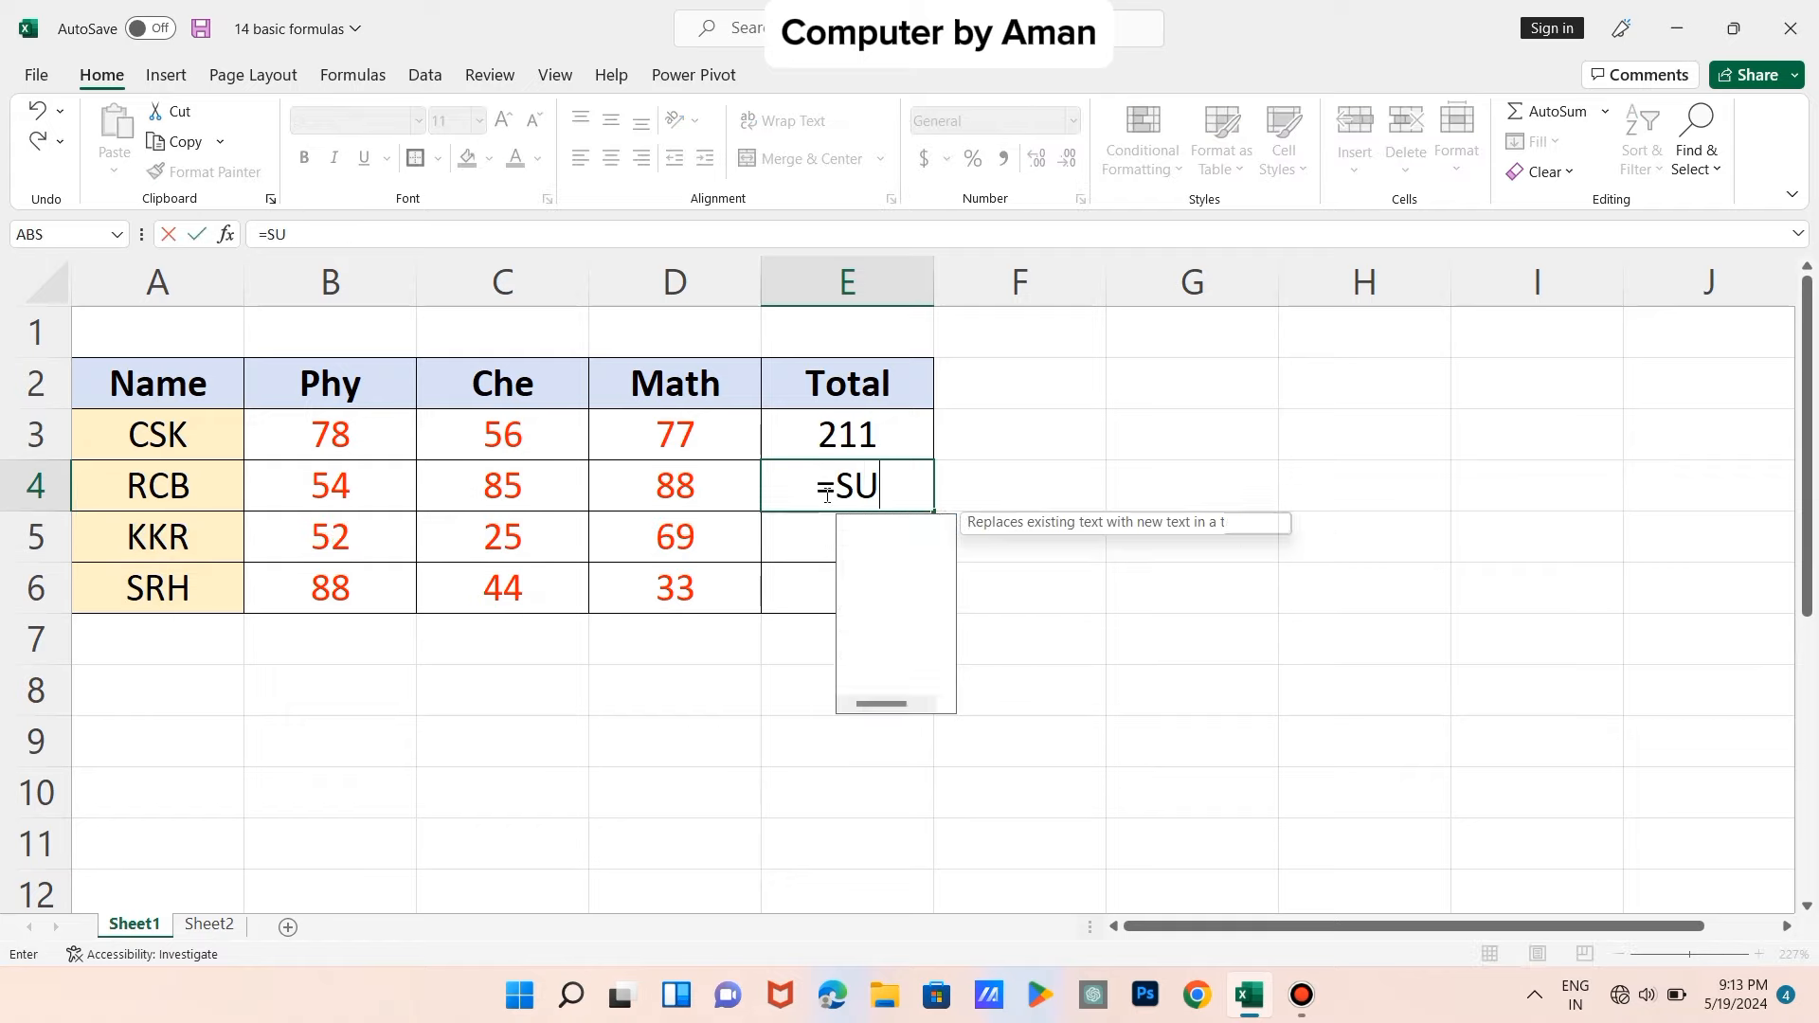
{"action": "type", "text": "M("}
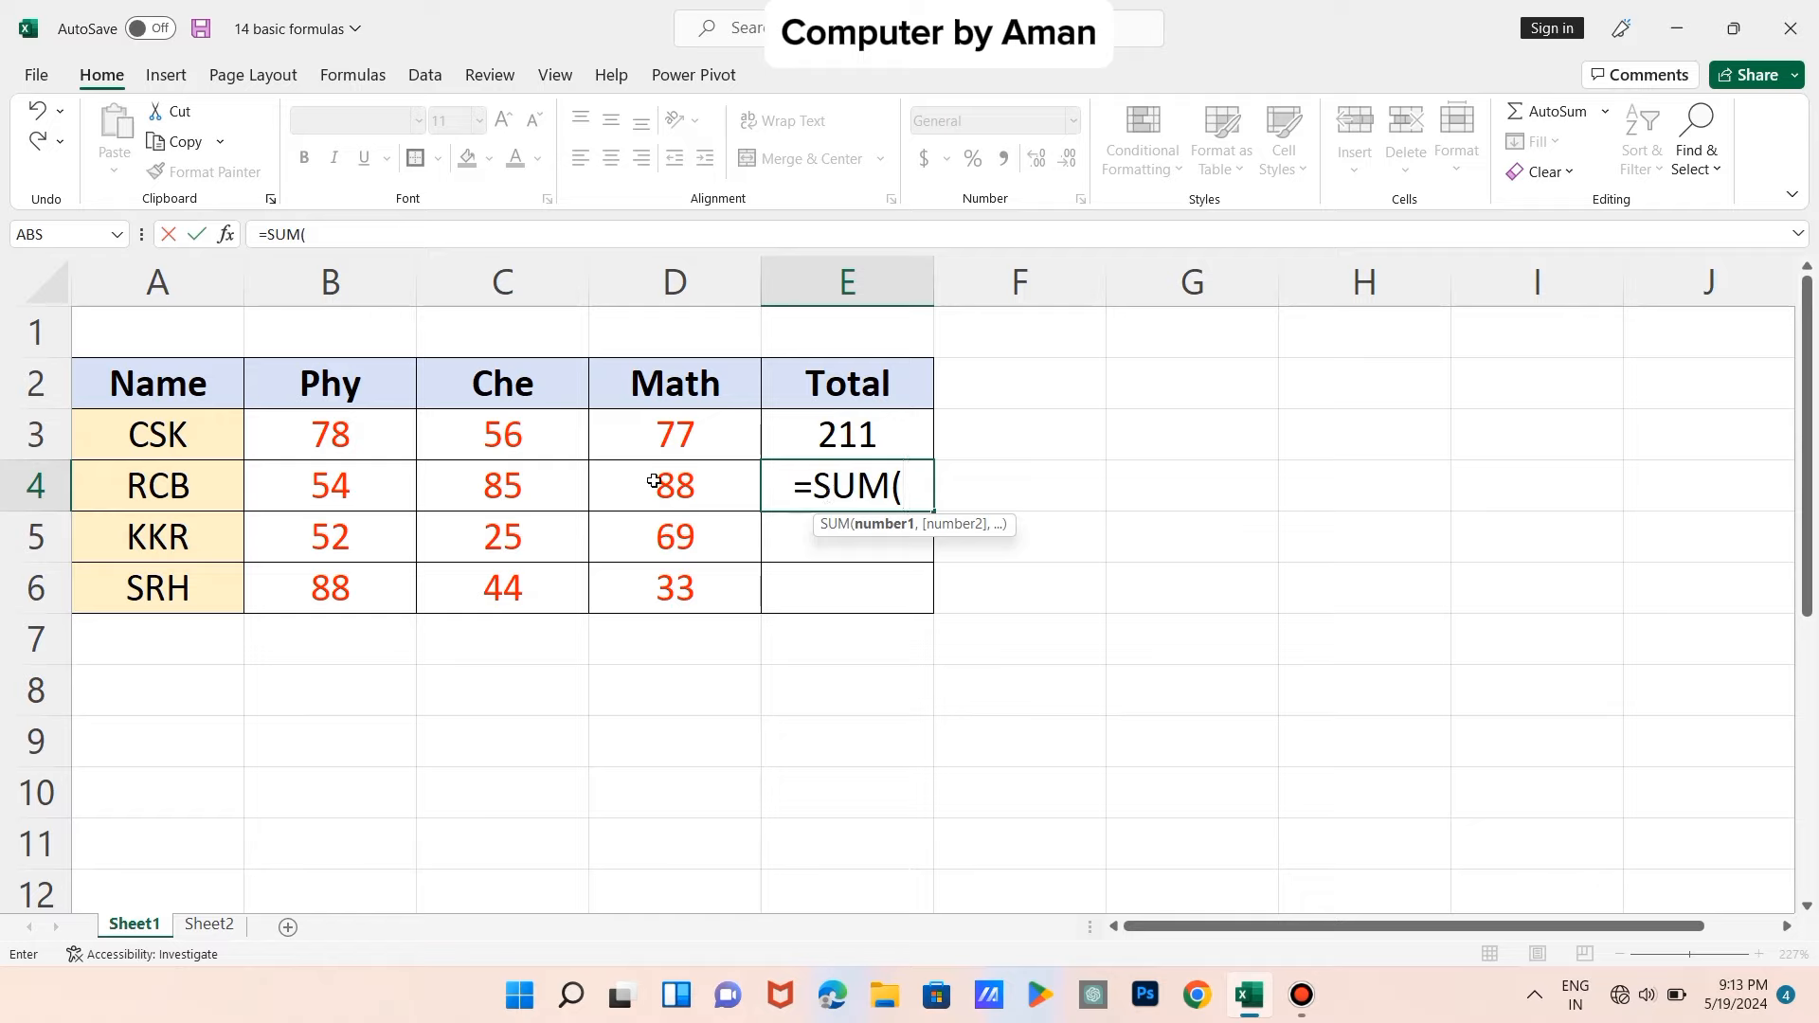
{"action": "left_click_drag", "start_coordinate": [352, 485], "coordinate": [641, 495]}
{"action": "type", "text": ")"}
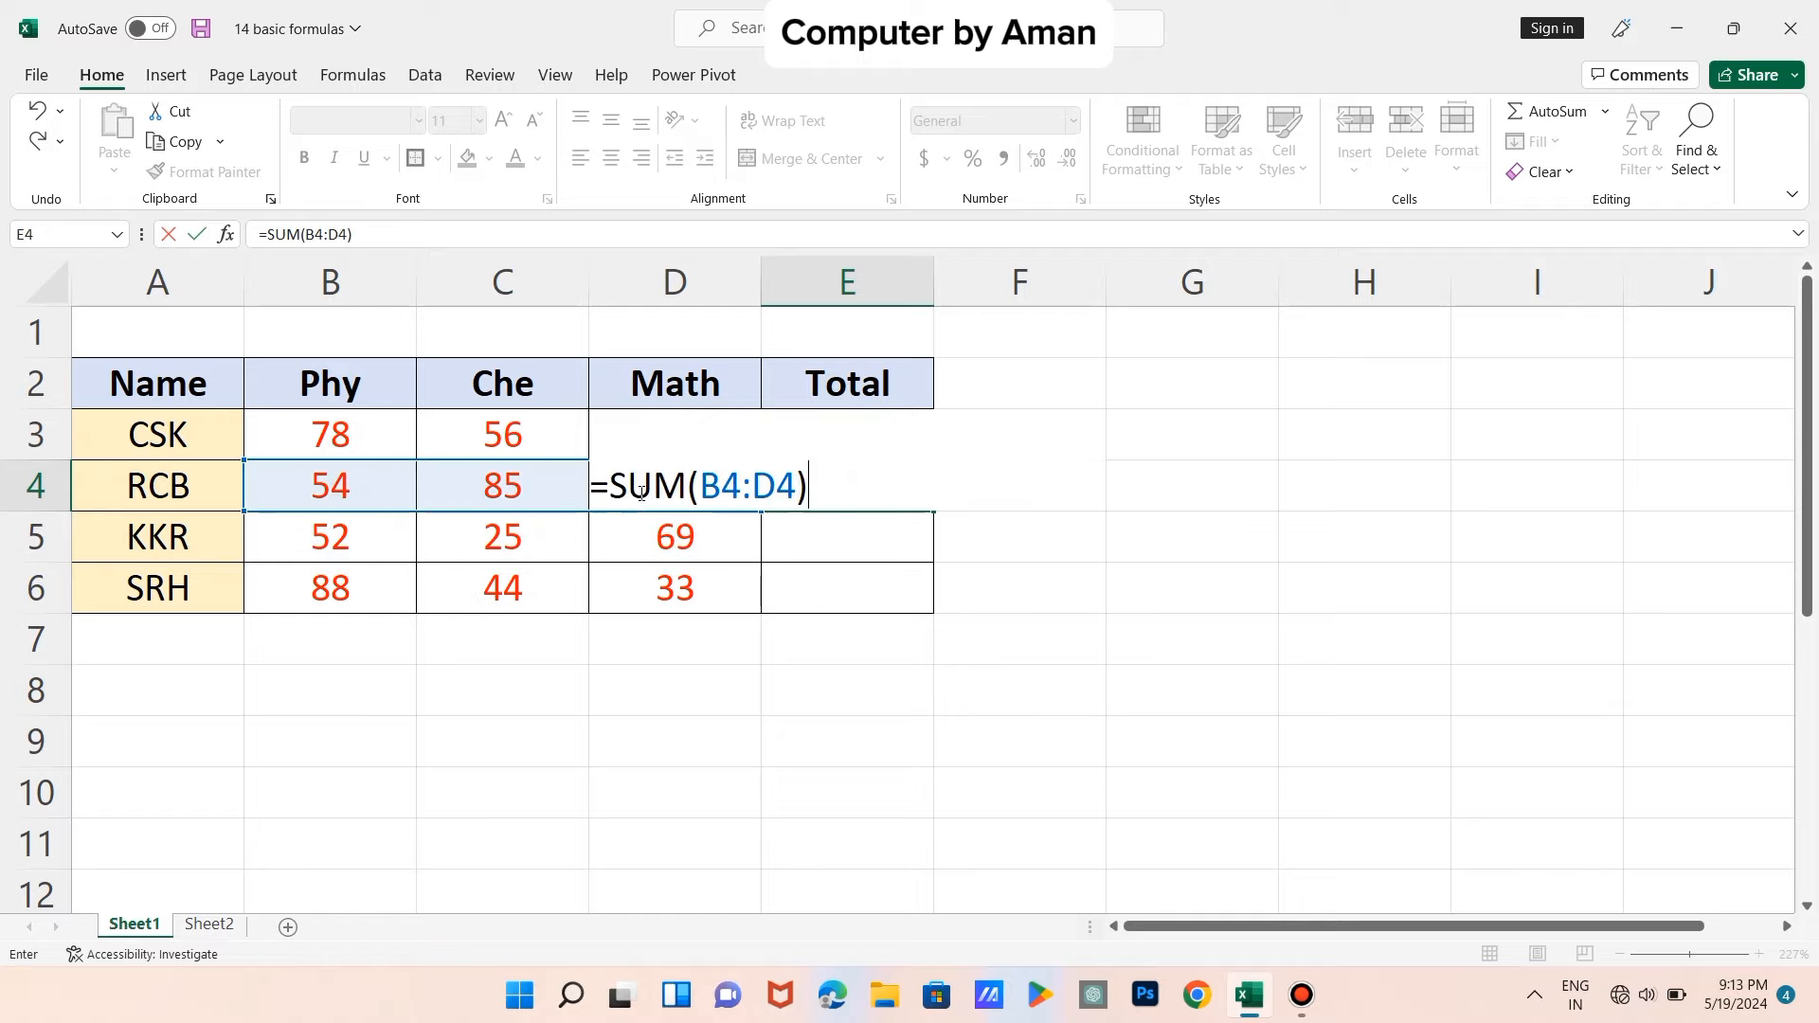
{"action": "key", "text": "Return"}
{"action": "left_click", "coordinate": [839, 485]}
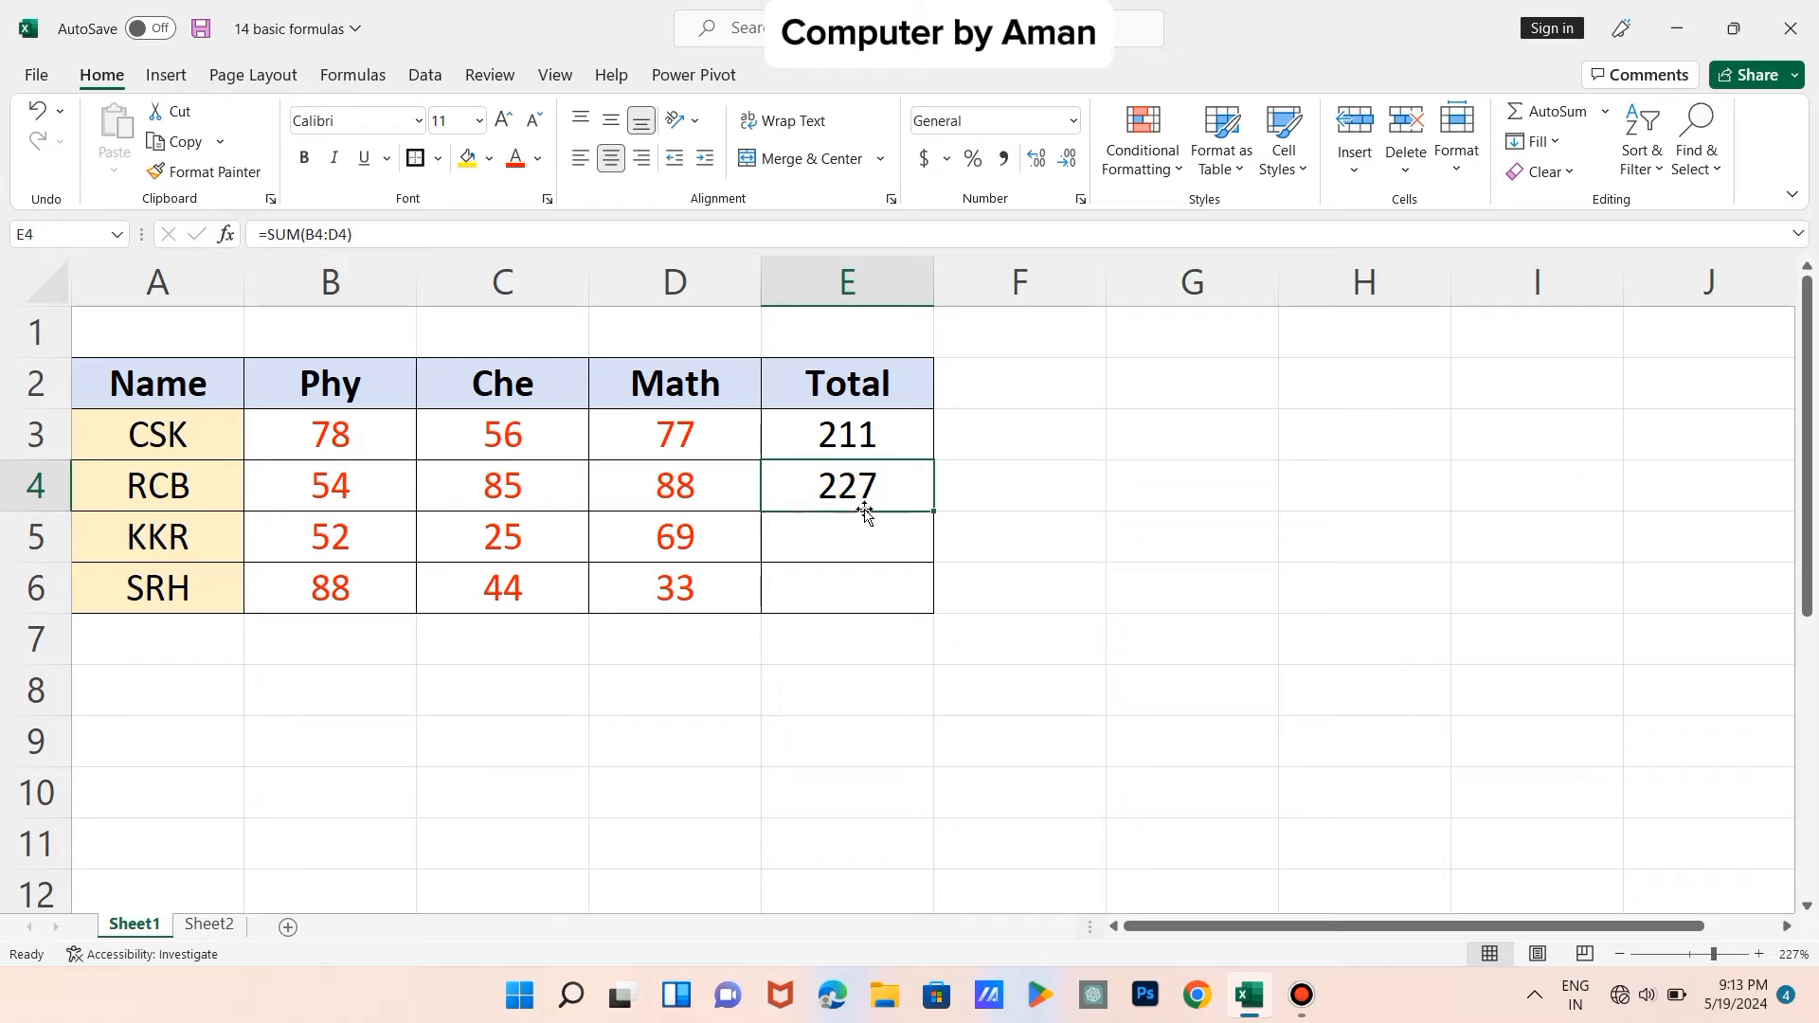
- Fill the SUM formula from E4 down through E6 to total the KKR and SRH rows
{"action": "left_click", "coordinate": [1003, 487]}
{"action": "left_click", "coordinate": [910, 477]}
{"action": "left_click_drag", "start_coordinate": [934, 511], "coordinate": [923, 614]}
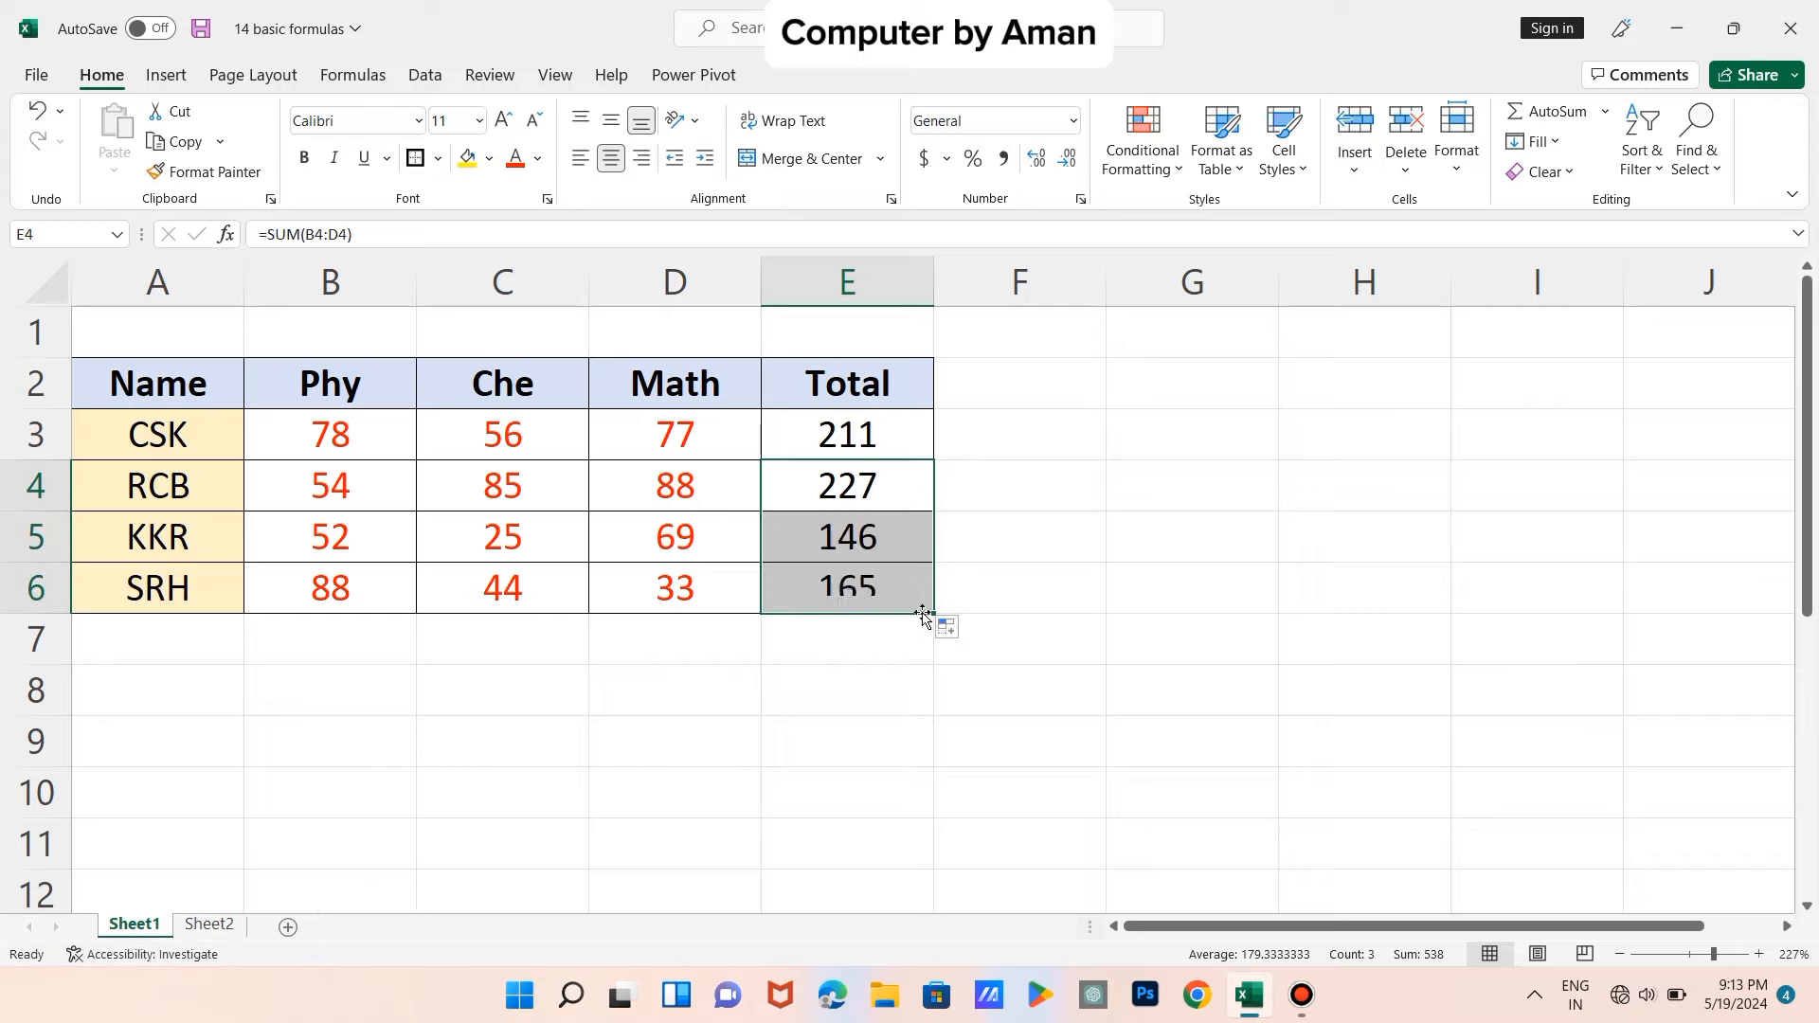
{"action": "left_click", "coordinate": [989, 474]}
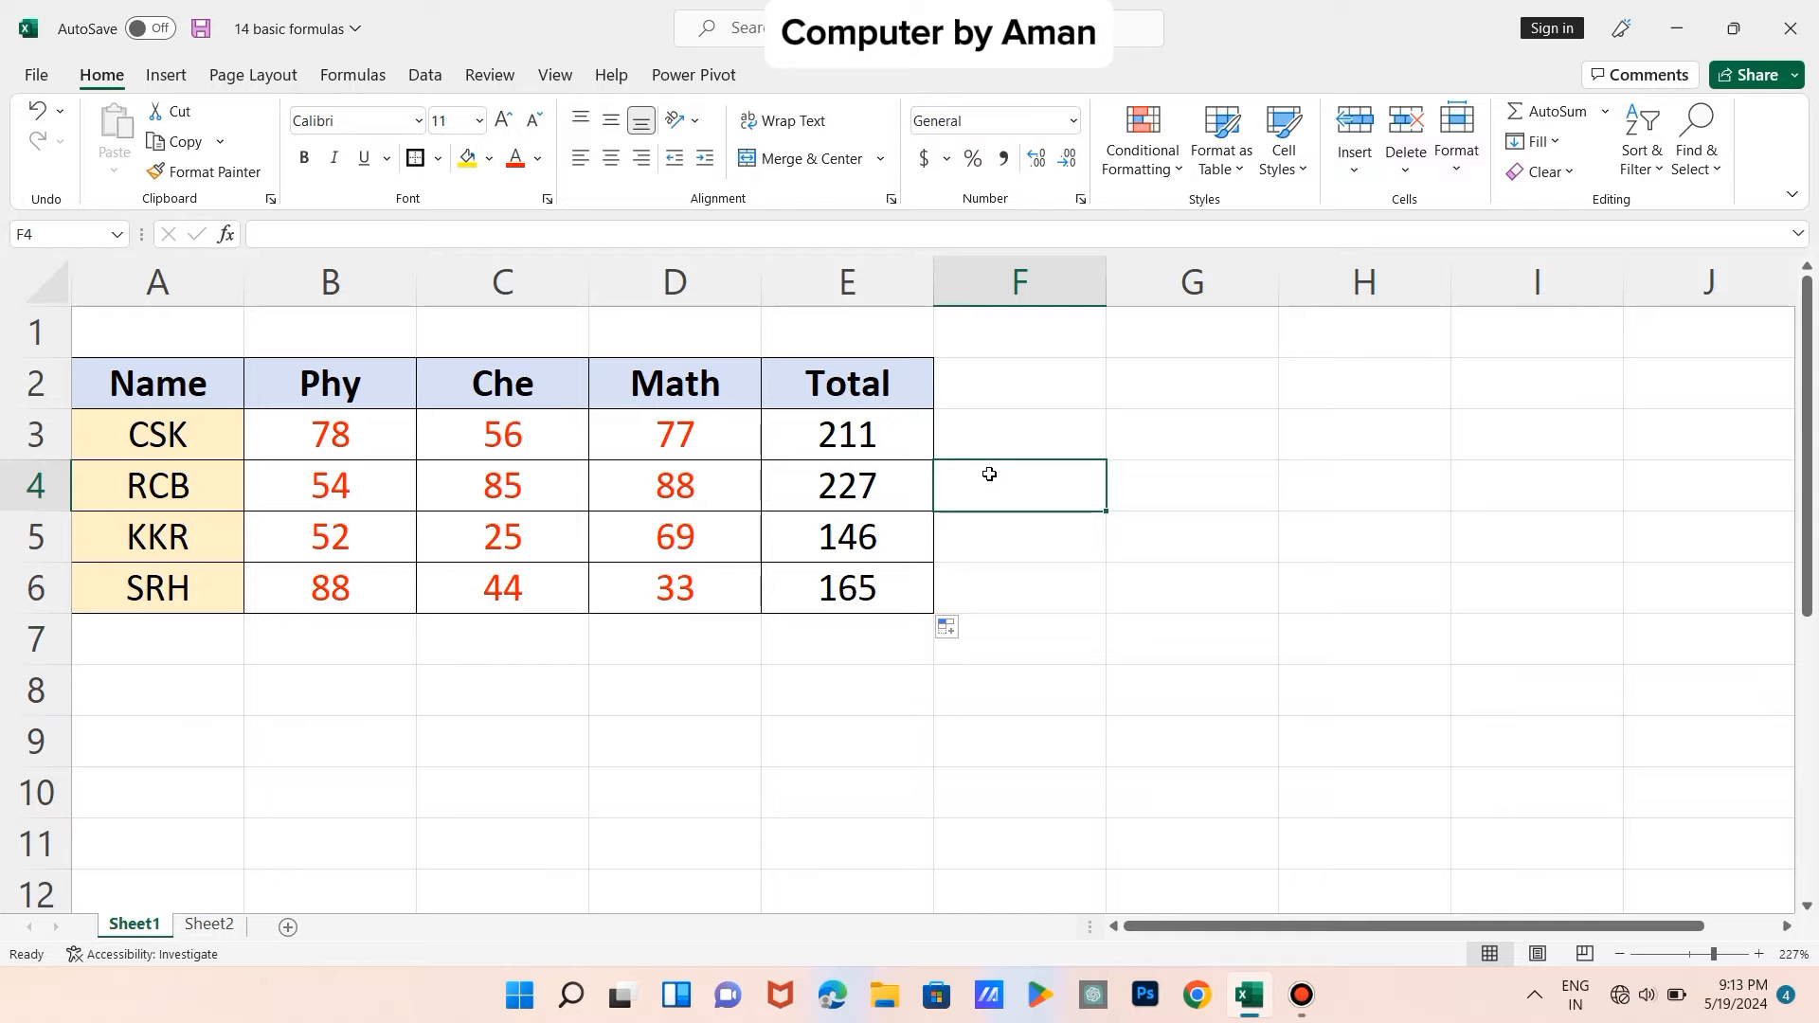
- Check the formula list on Sheet2, return to Sheet1 and add the heading MAX in cell F2 beside Total
{"action": "left_click", "coordinate": [228, 927]}
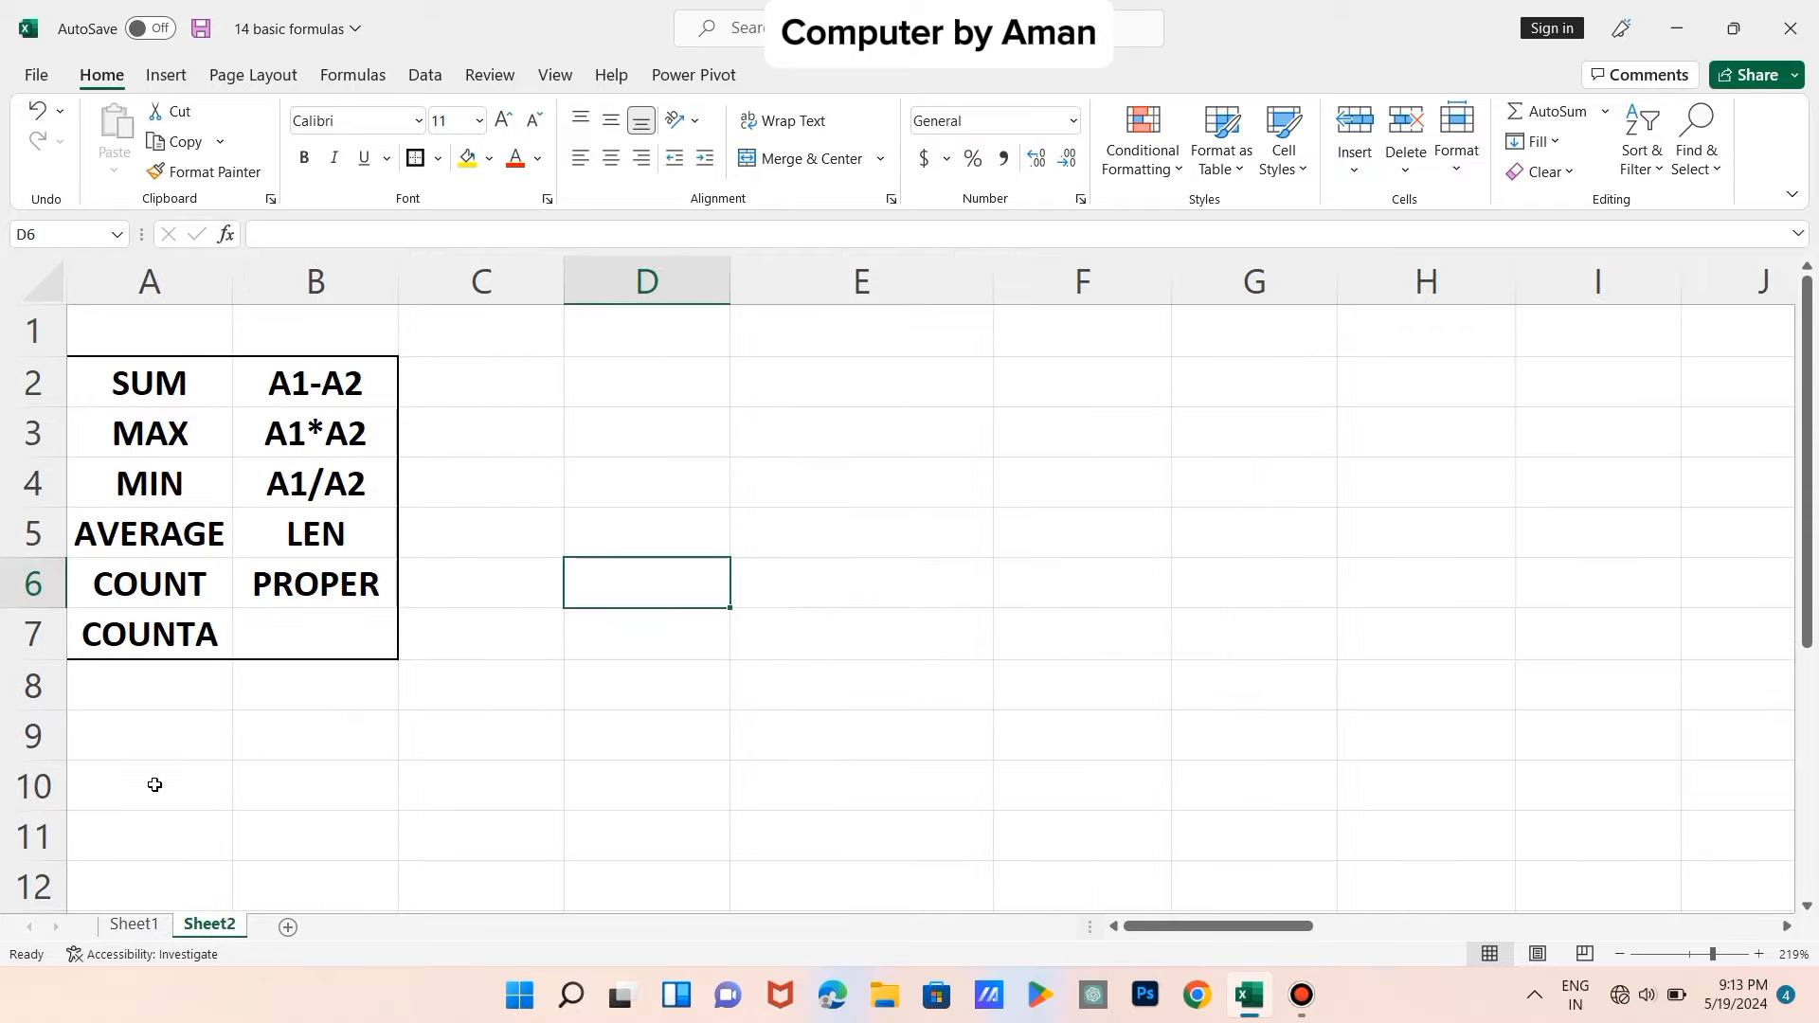
{"action": "left_click", "coordinate": [135, 927]}
{"action": "left_click", "coordinate": [1046, 401]}
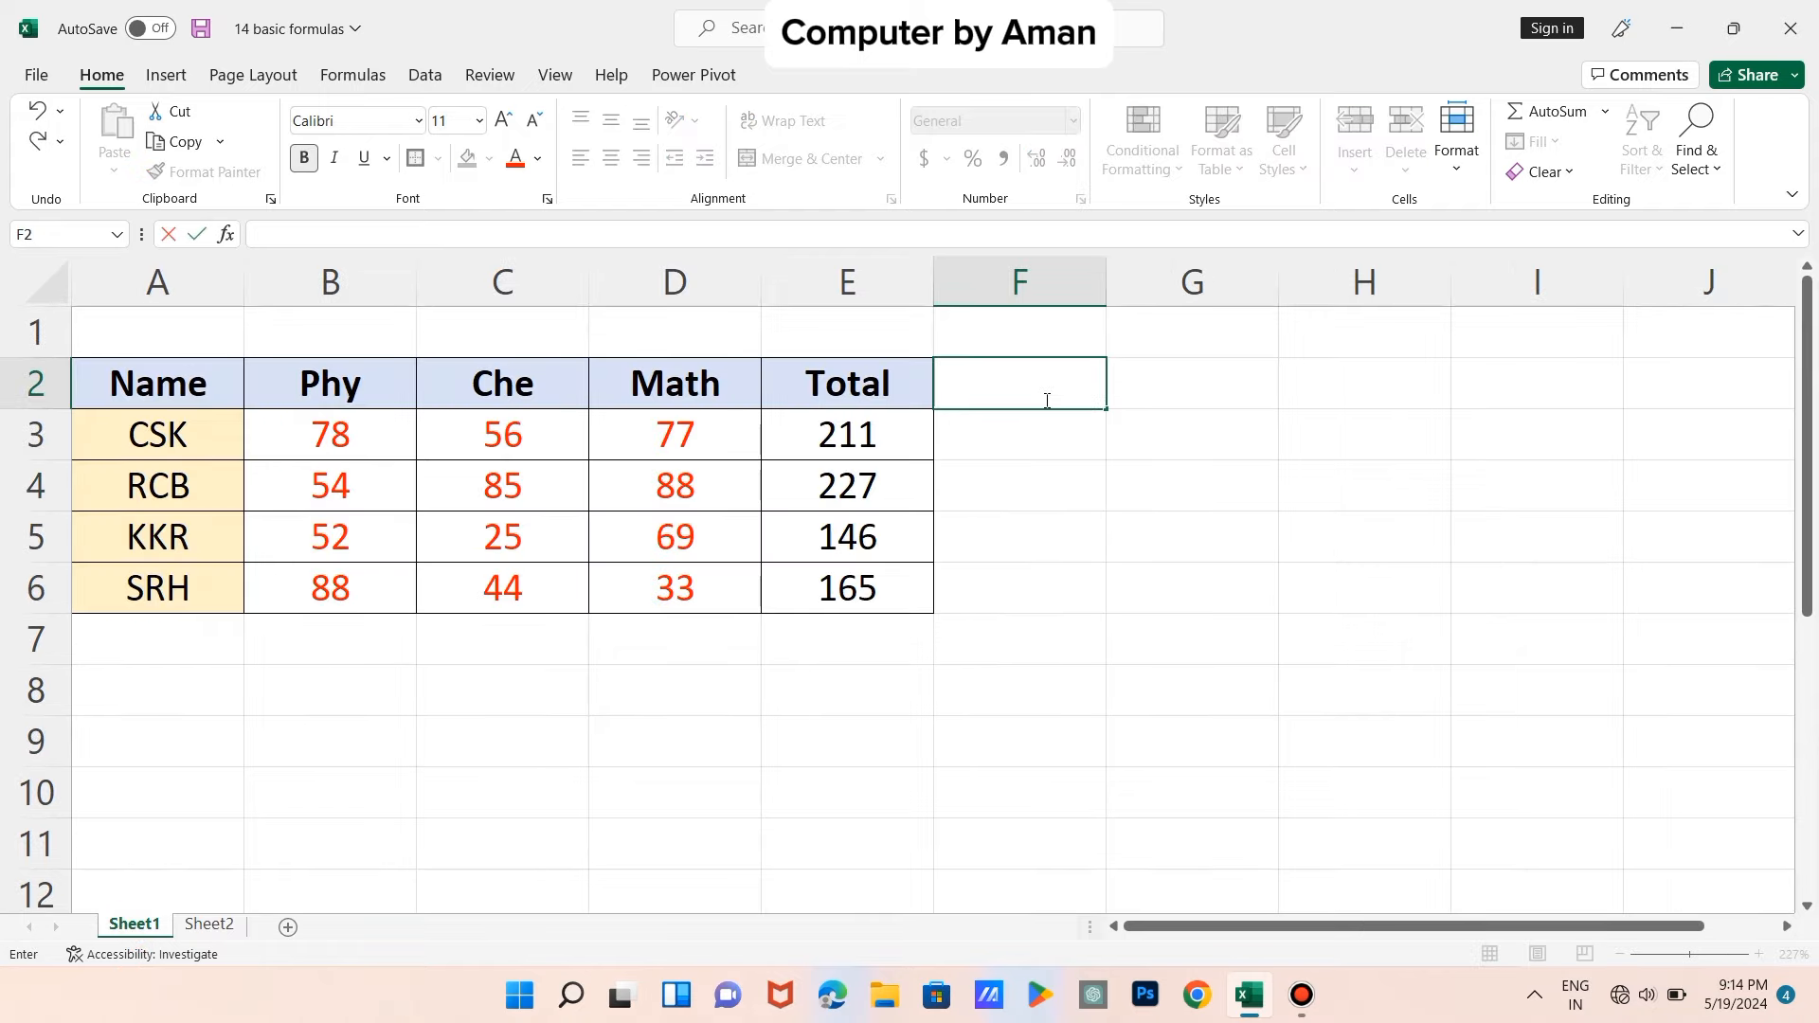
{"action": "type", "text": "max"}
{"action": "key", "text": "BackSpace"}
{"action": "key", "text": "BackSpace"}
{"action": "key", "text": "BackSpace"}
{"action": "type", "text": "MAX"}
{"action": "key", "text": "Left"}
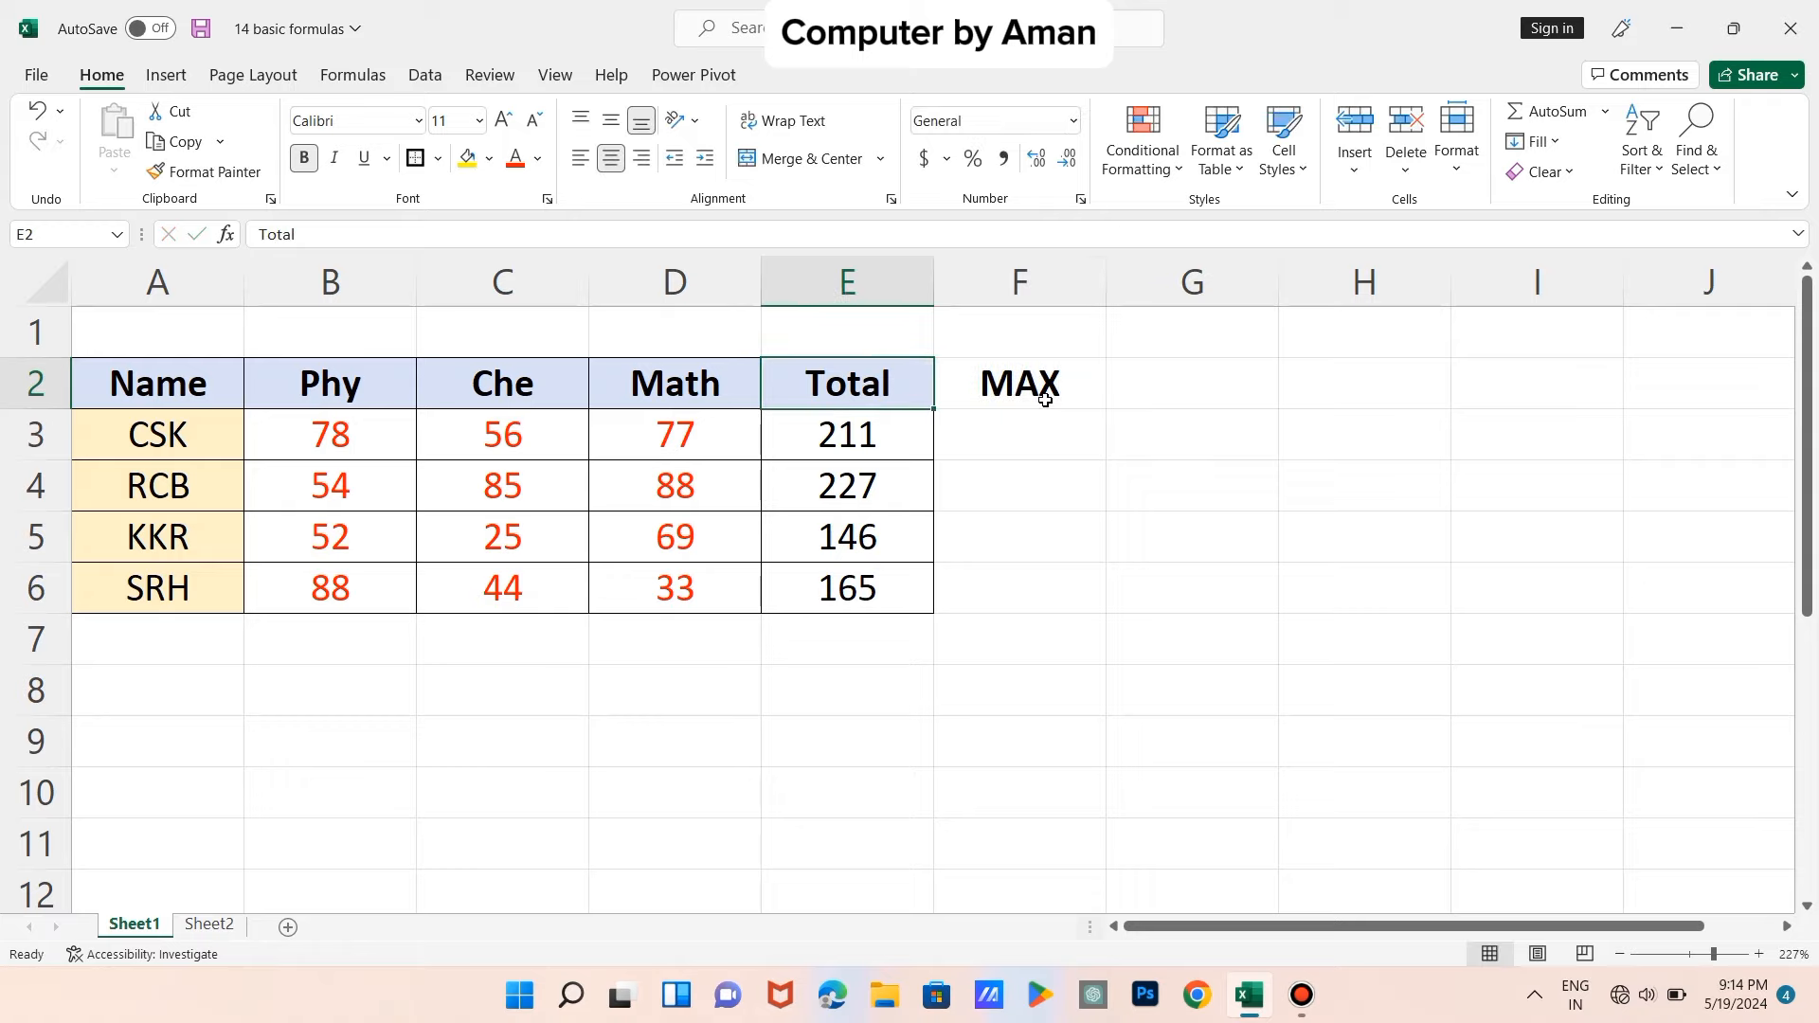
- Find CSK's highest subject mark in cell F3 with the formula =MAX(B3:D3)
{"action": "key", "text": "Down"}
{"action": "key", "text": "Right"}
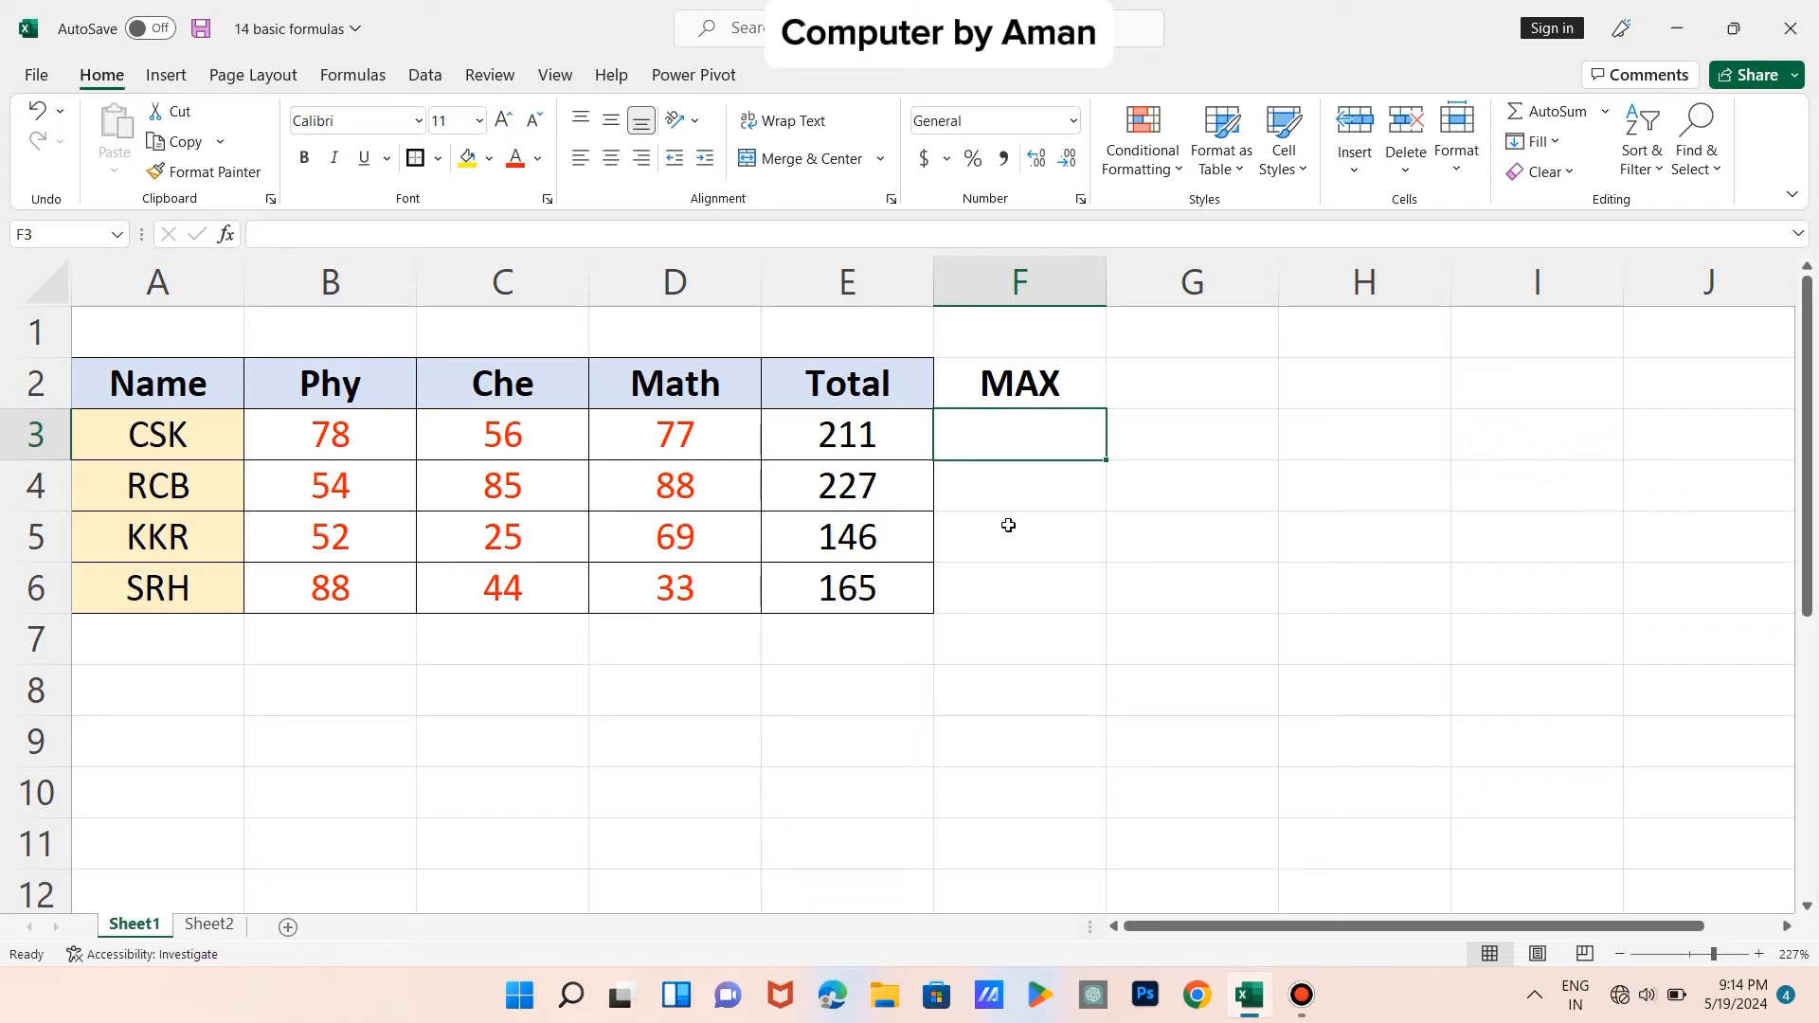
{"action": "type", "text": "=M"}
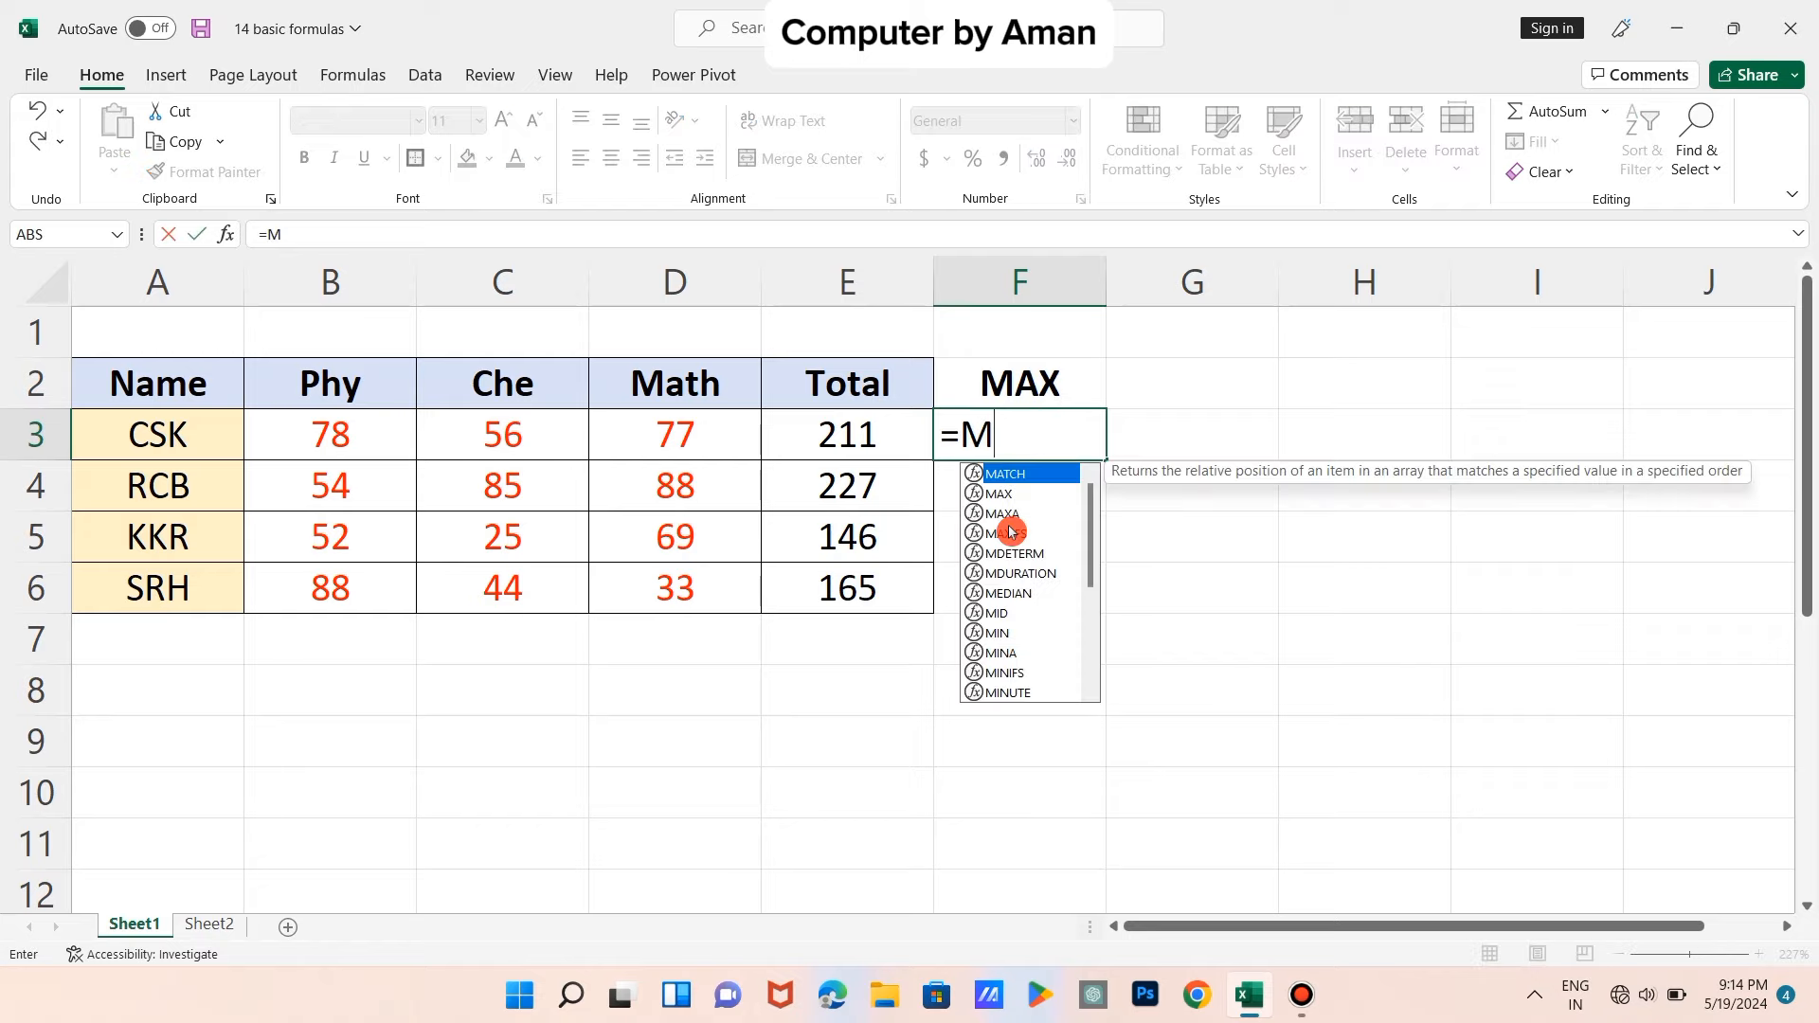
{"action": "type", "text": "AX"}
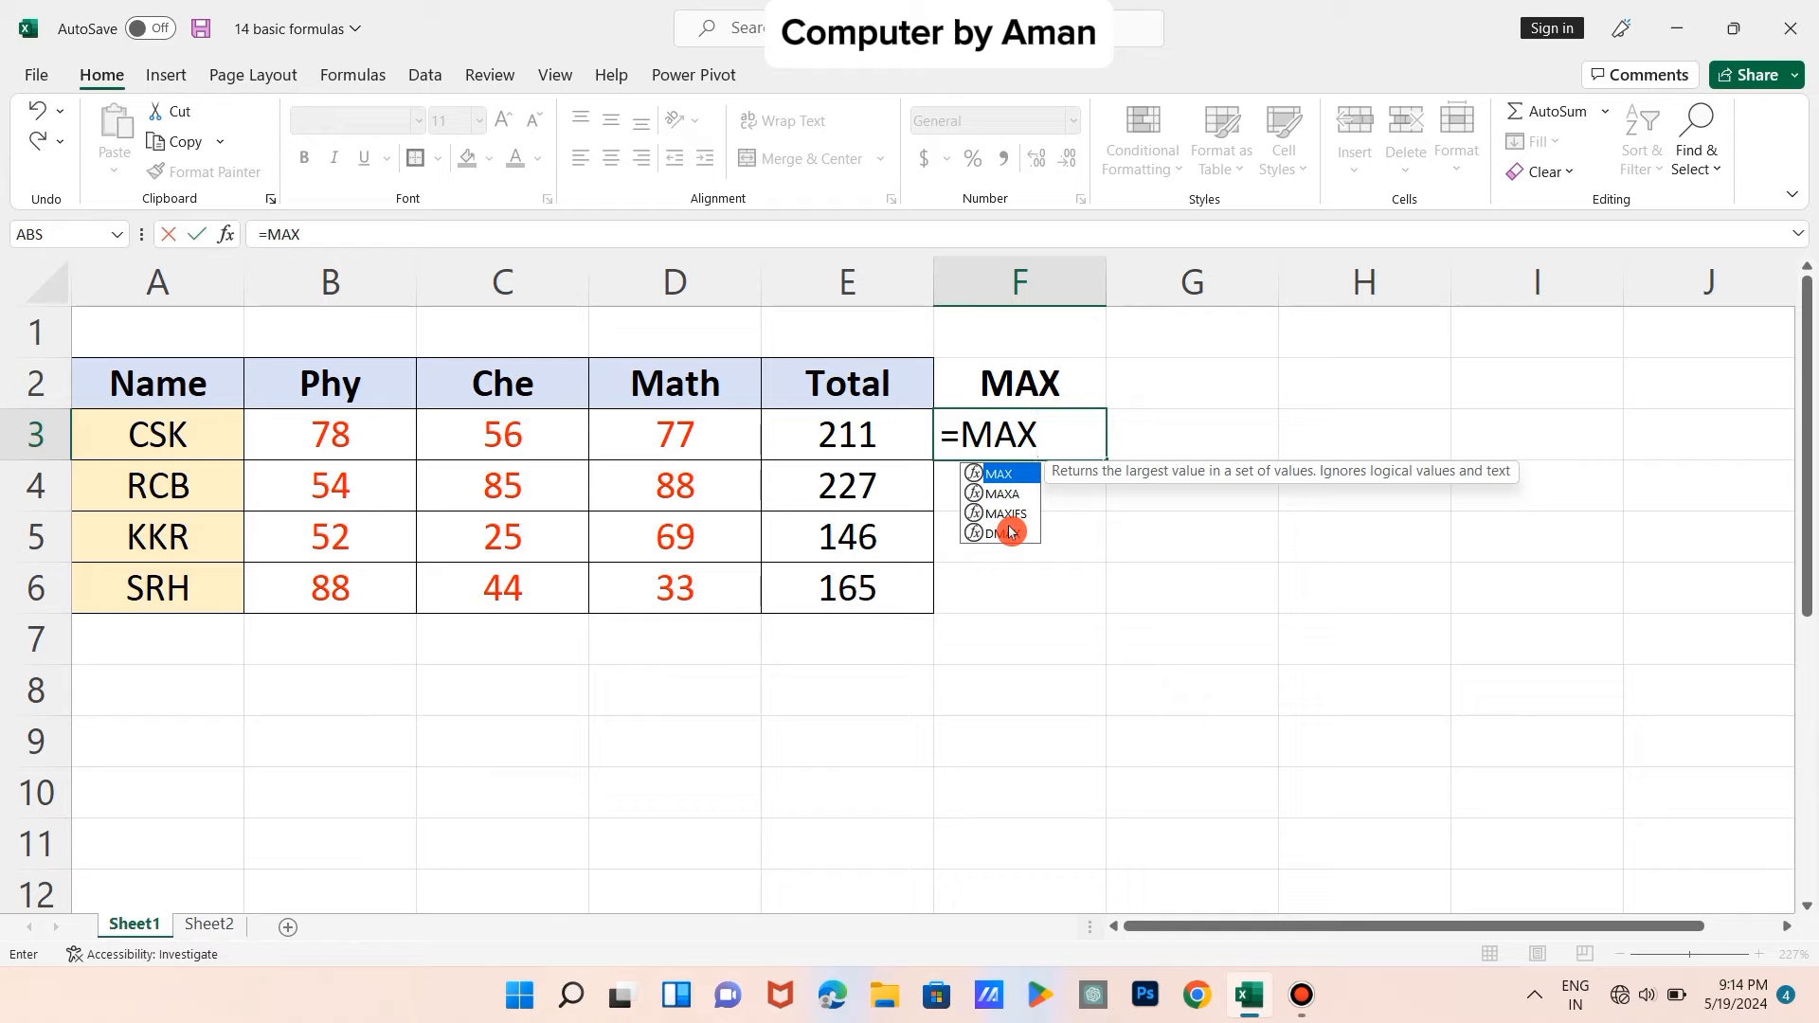
{"action": "type", "text": "("}
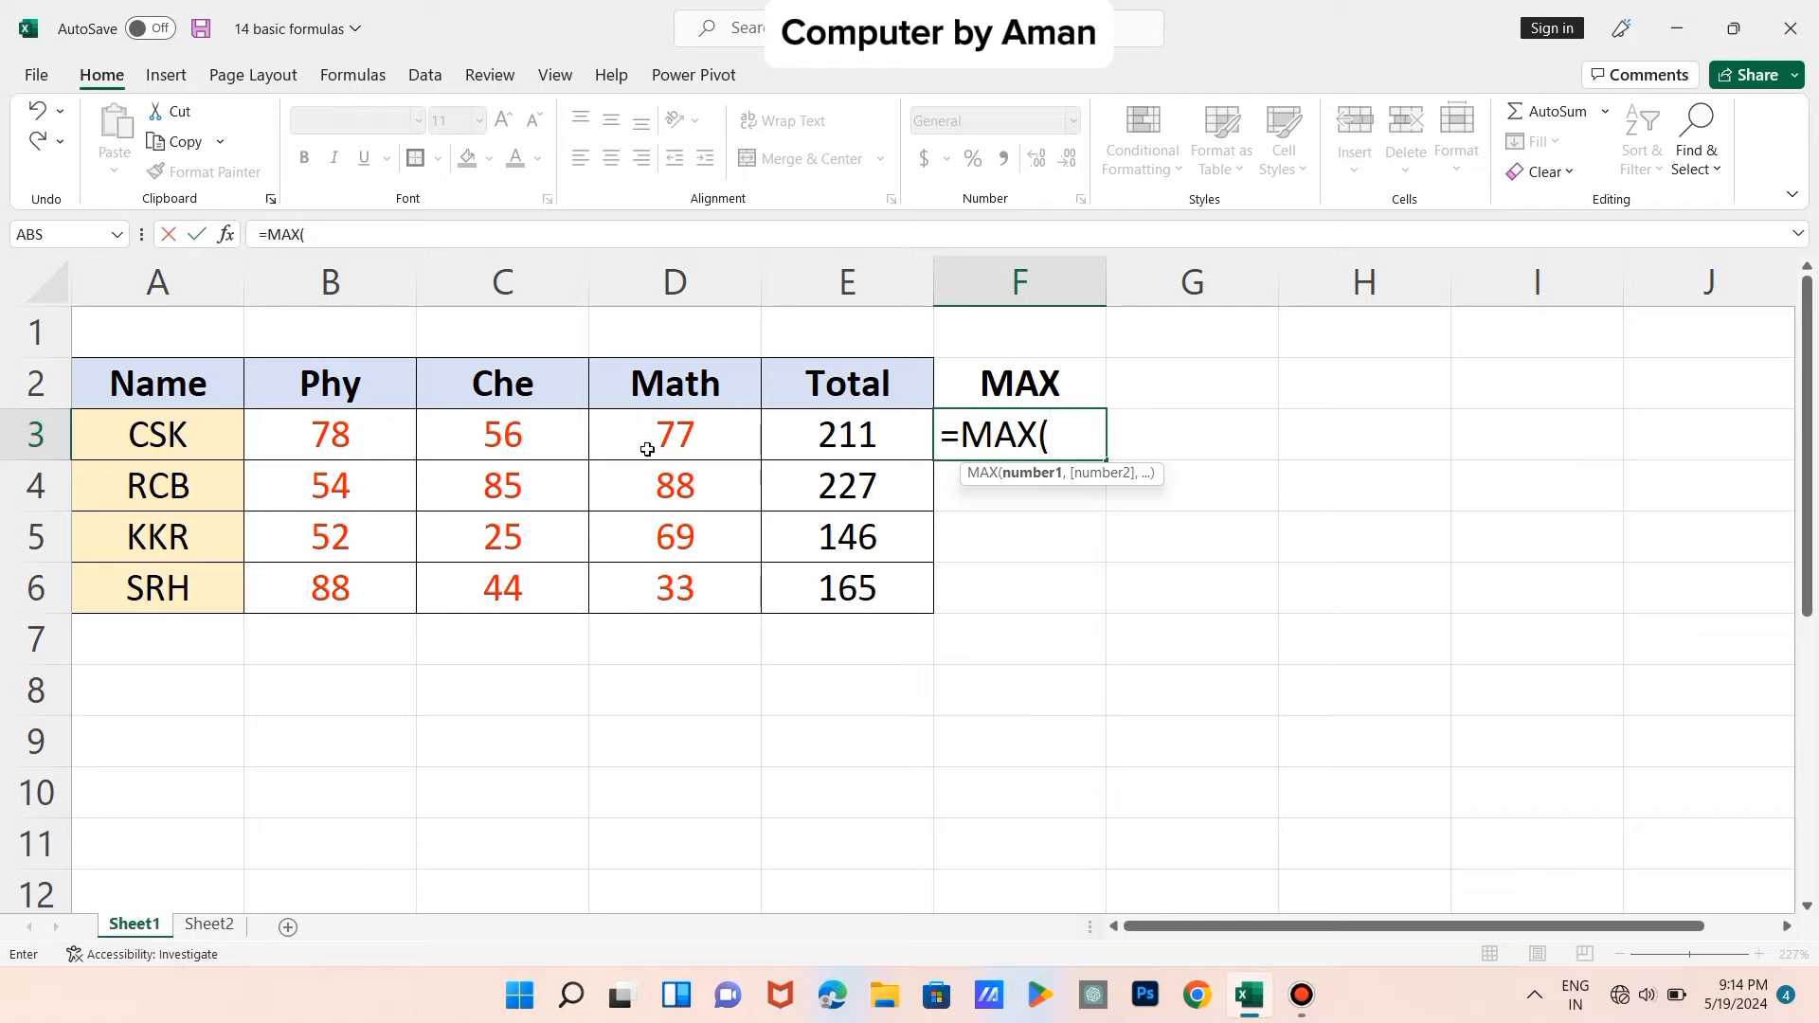
{"action": "left_click", "coordinate": [356, 434]}
{"action": "left_click_drag", "start_coordinate": [427, 451], "coordinate": [634, 446]}
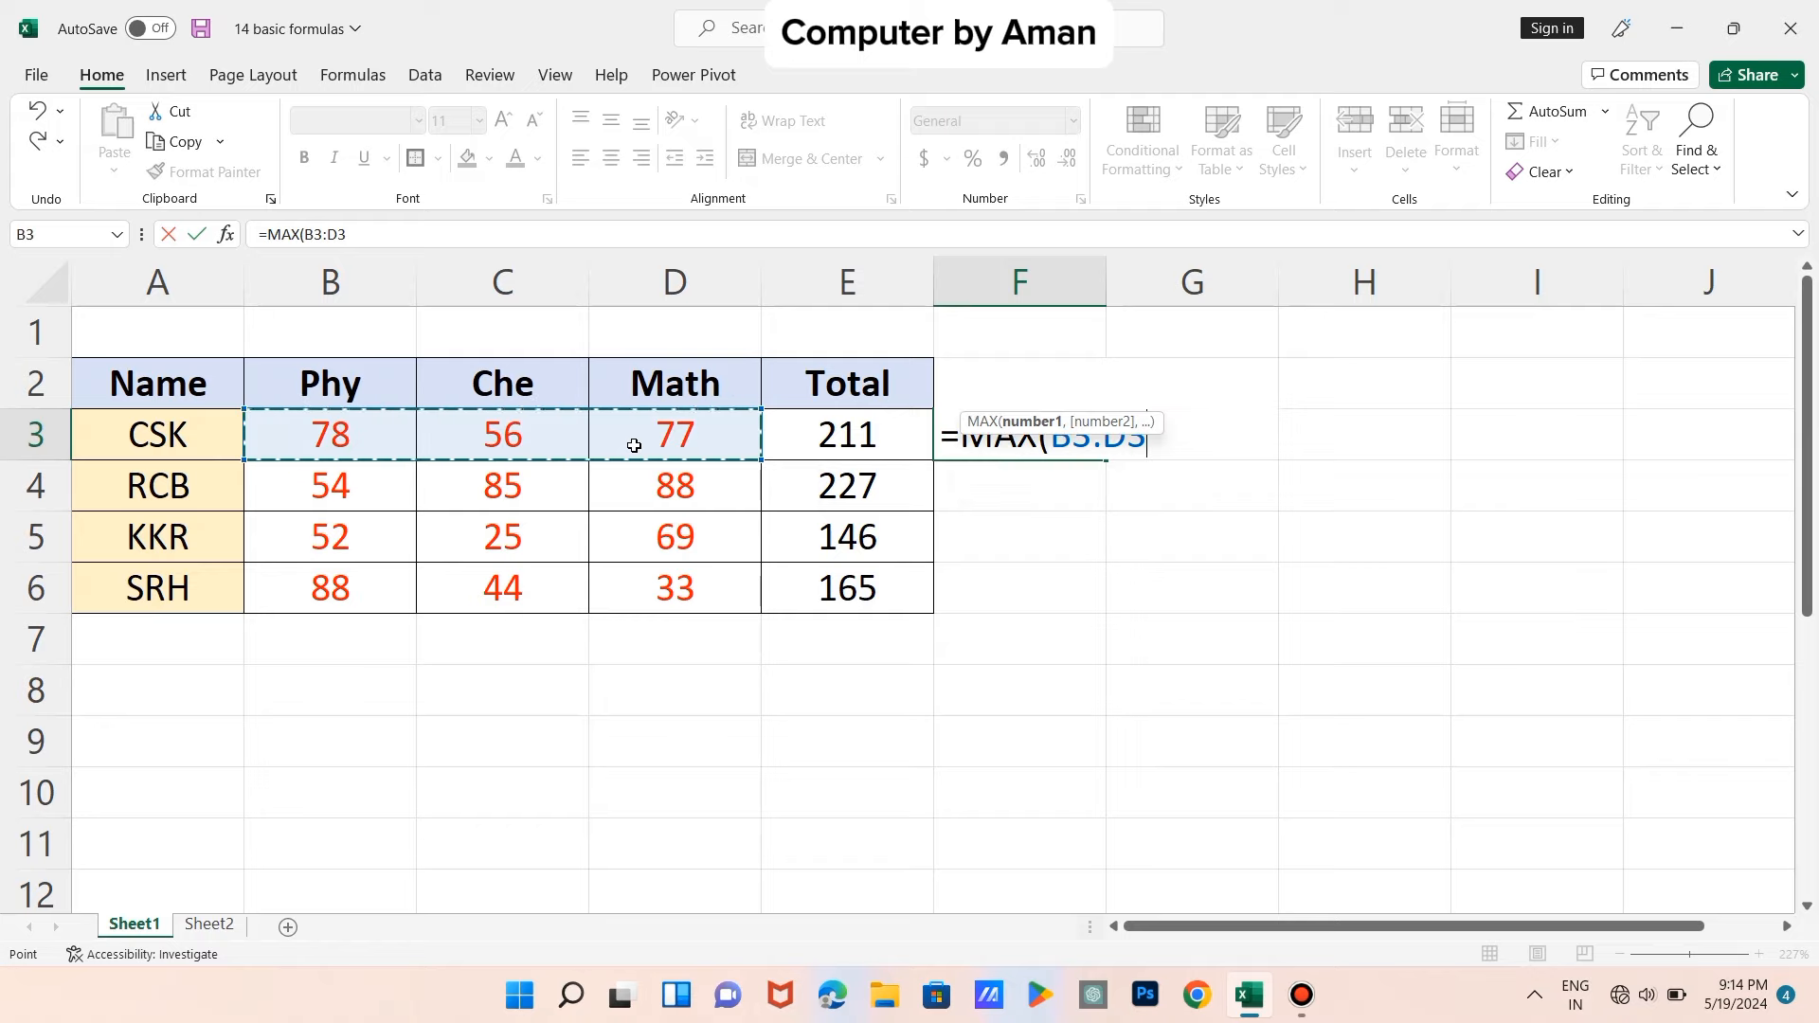
{"action": "type", "text": ")"}
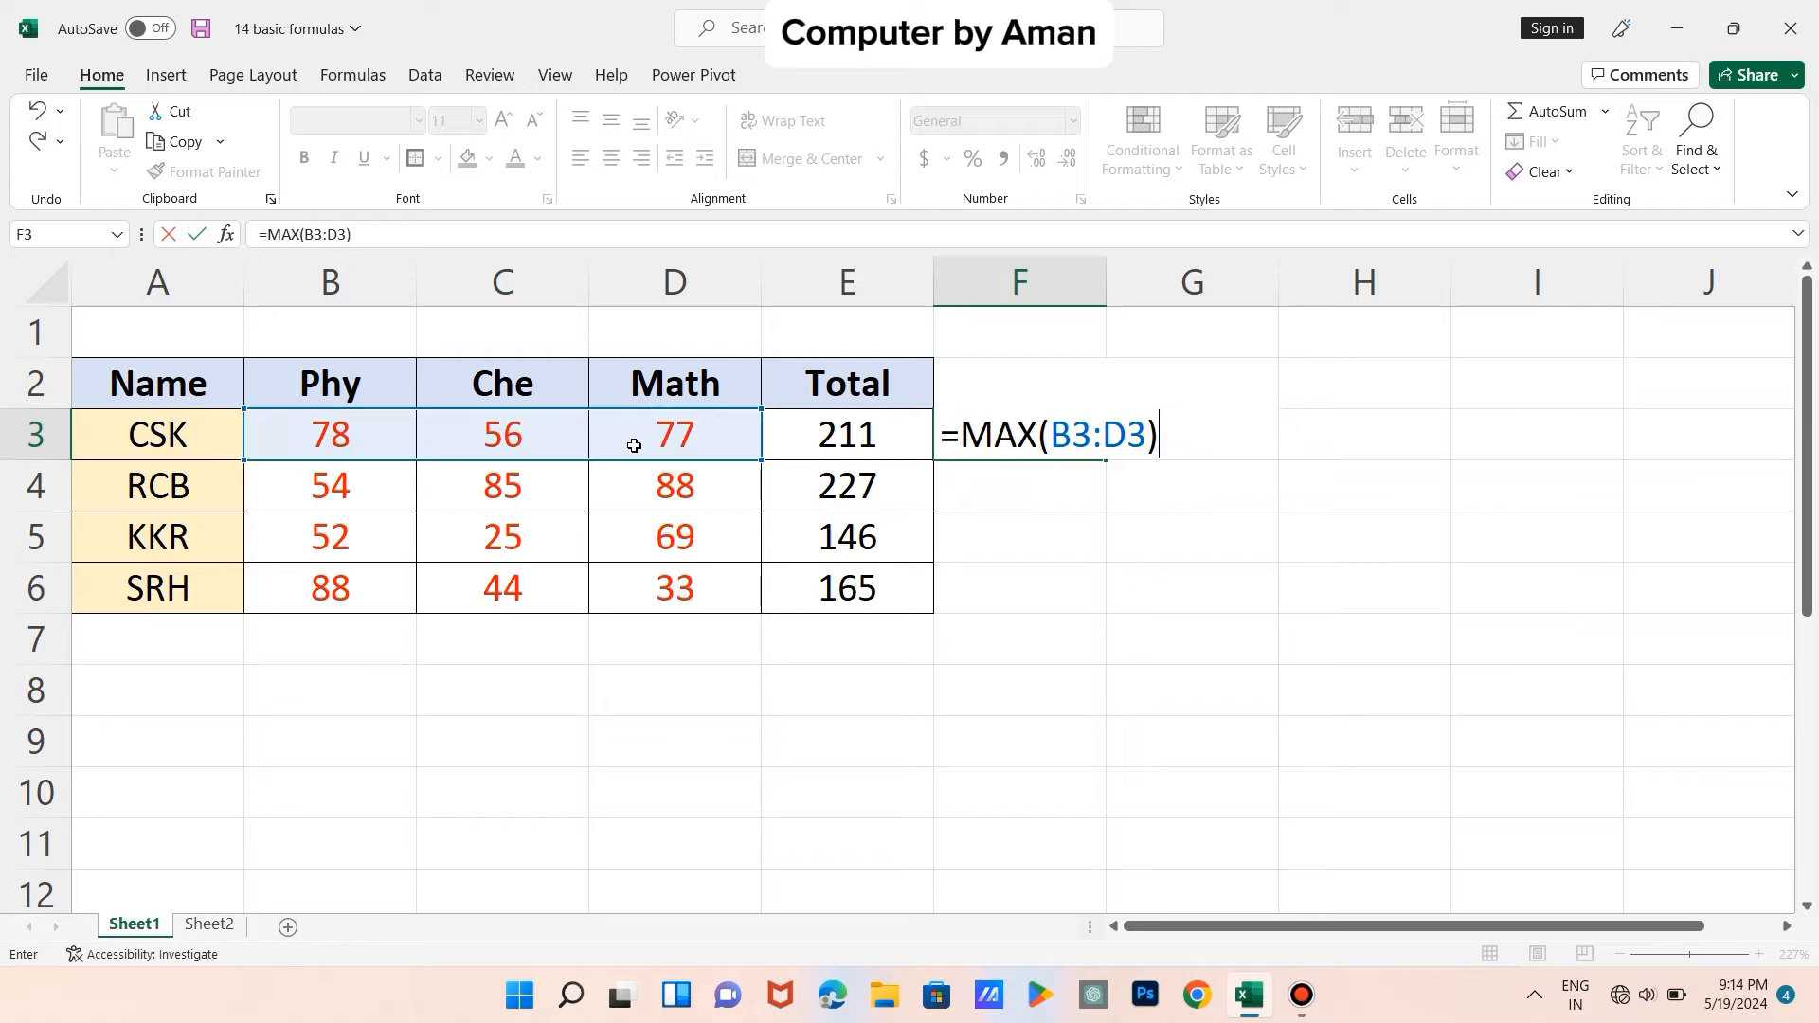
{"action": "key", "text": "Return"}
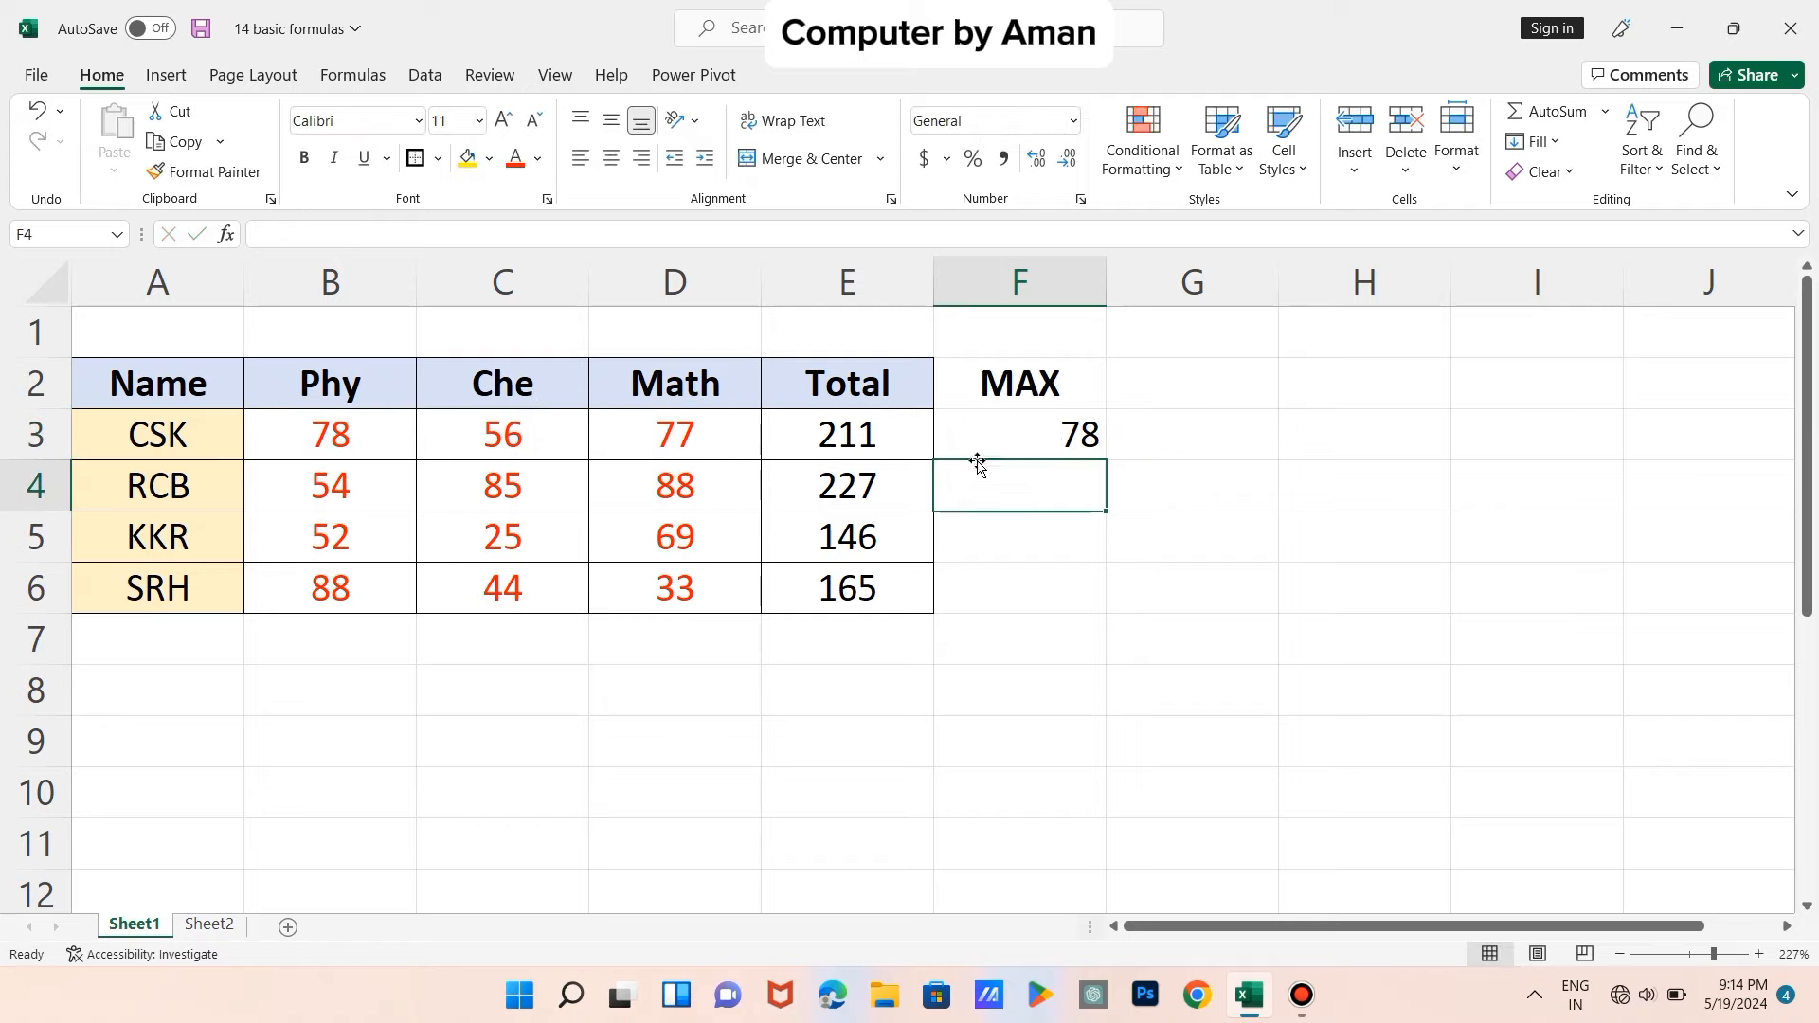
- Find RCB's highest mark in F4 with =MAX(B4:D4) and fill the formula down through F6 for KKR and SRH
{"action": "left_click", "coordinate": [1034, 453]}
{"action": "left_click", "coordinate": [1024, 482]}
{"action": "type", "text": "=MAX"}
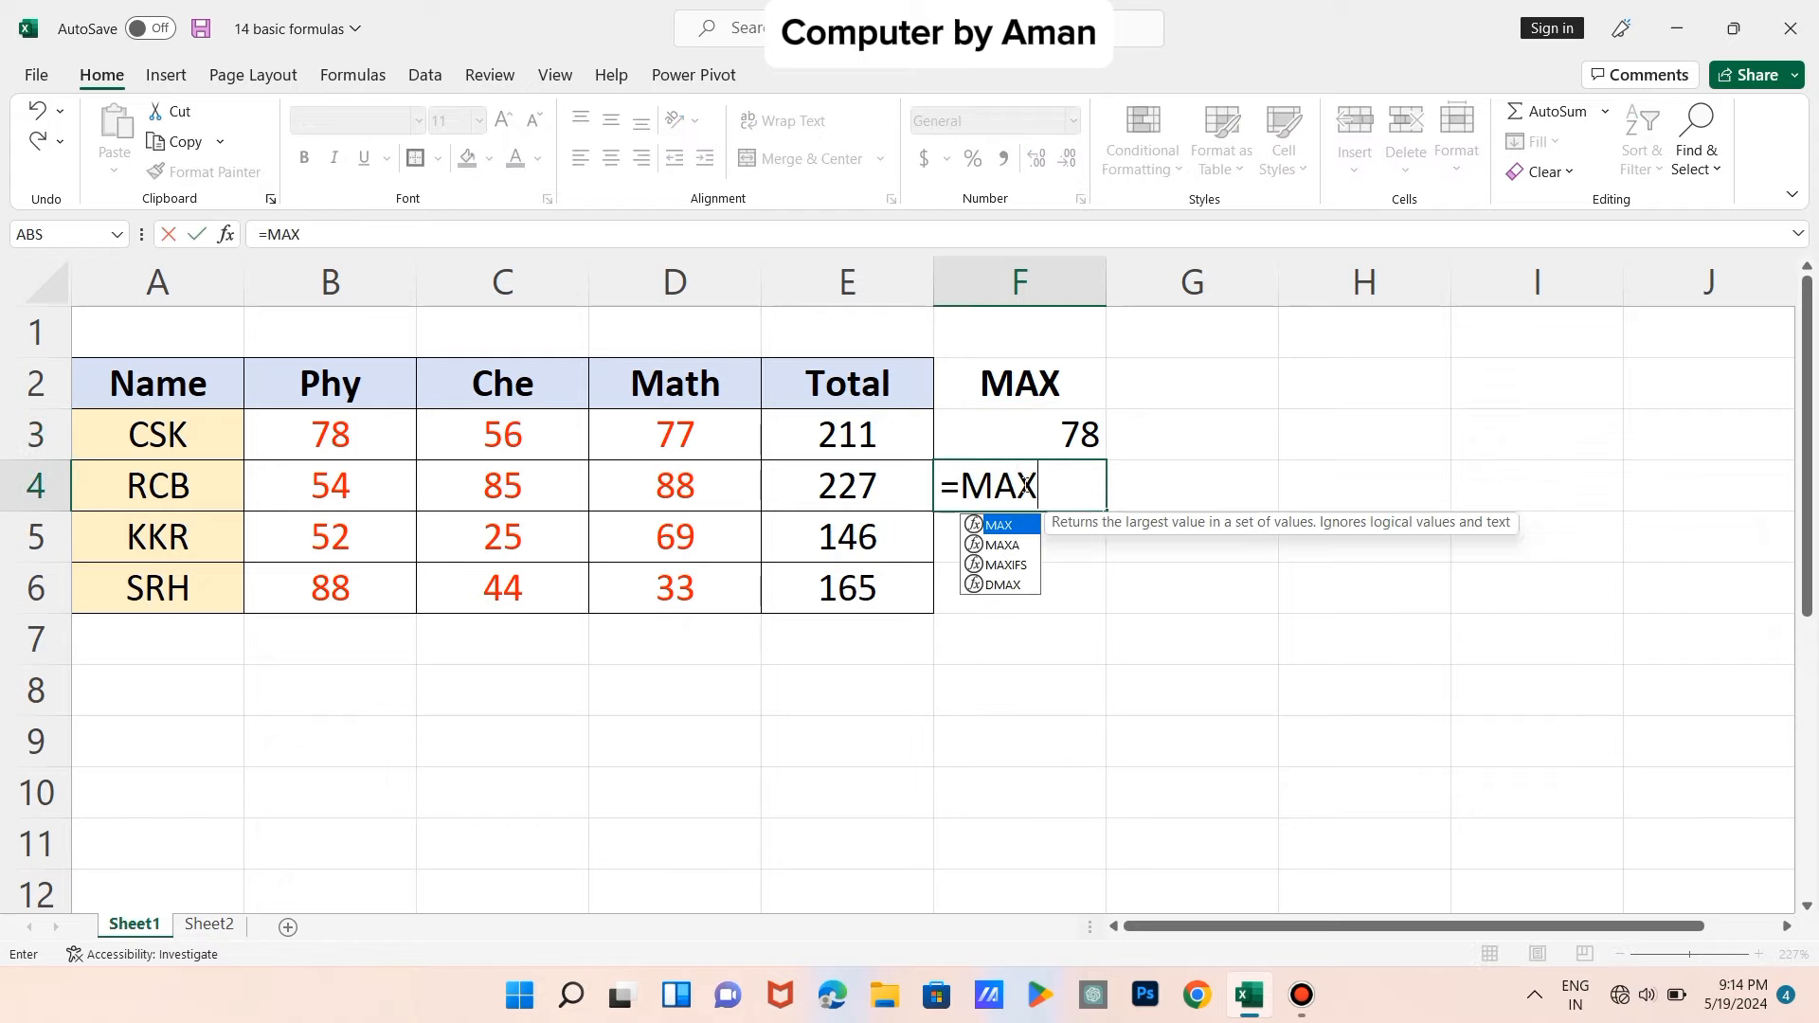
{"action": "type", "text": "("}
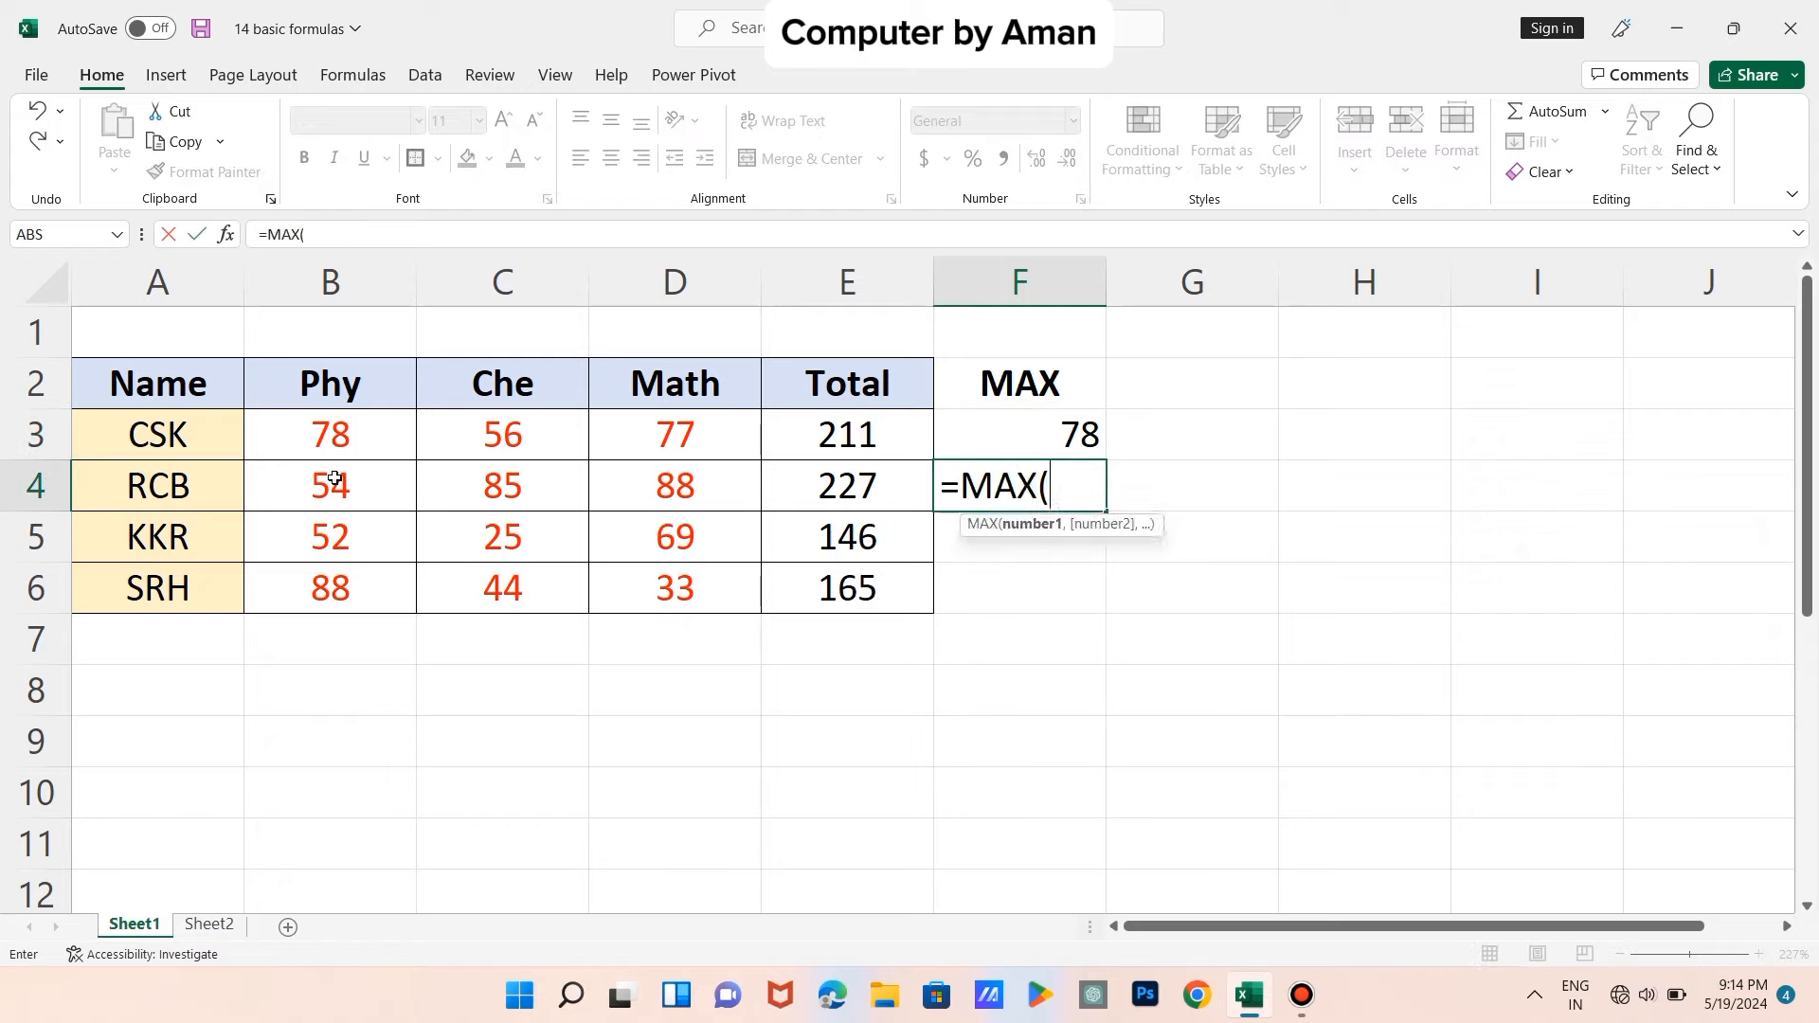
{"action": "left_click_drag", "start_coordinate": [331, 478], "coordinate": [621, 478]}
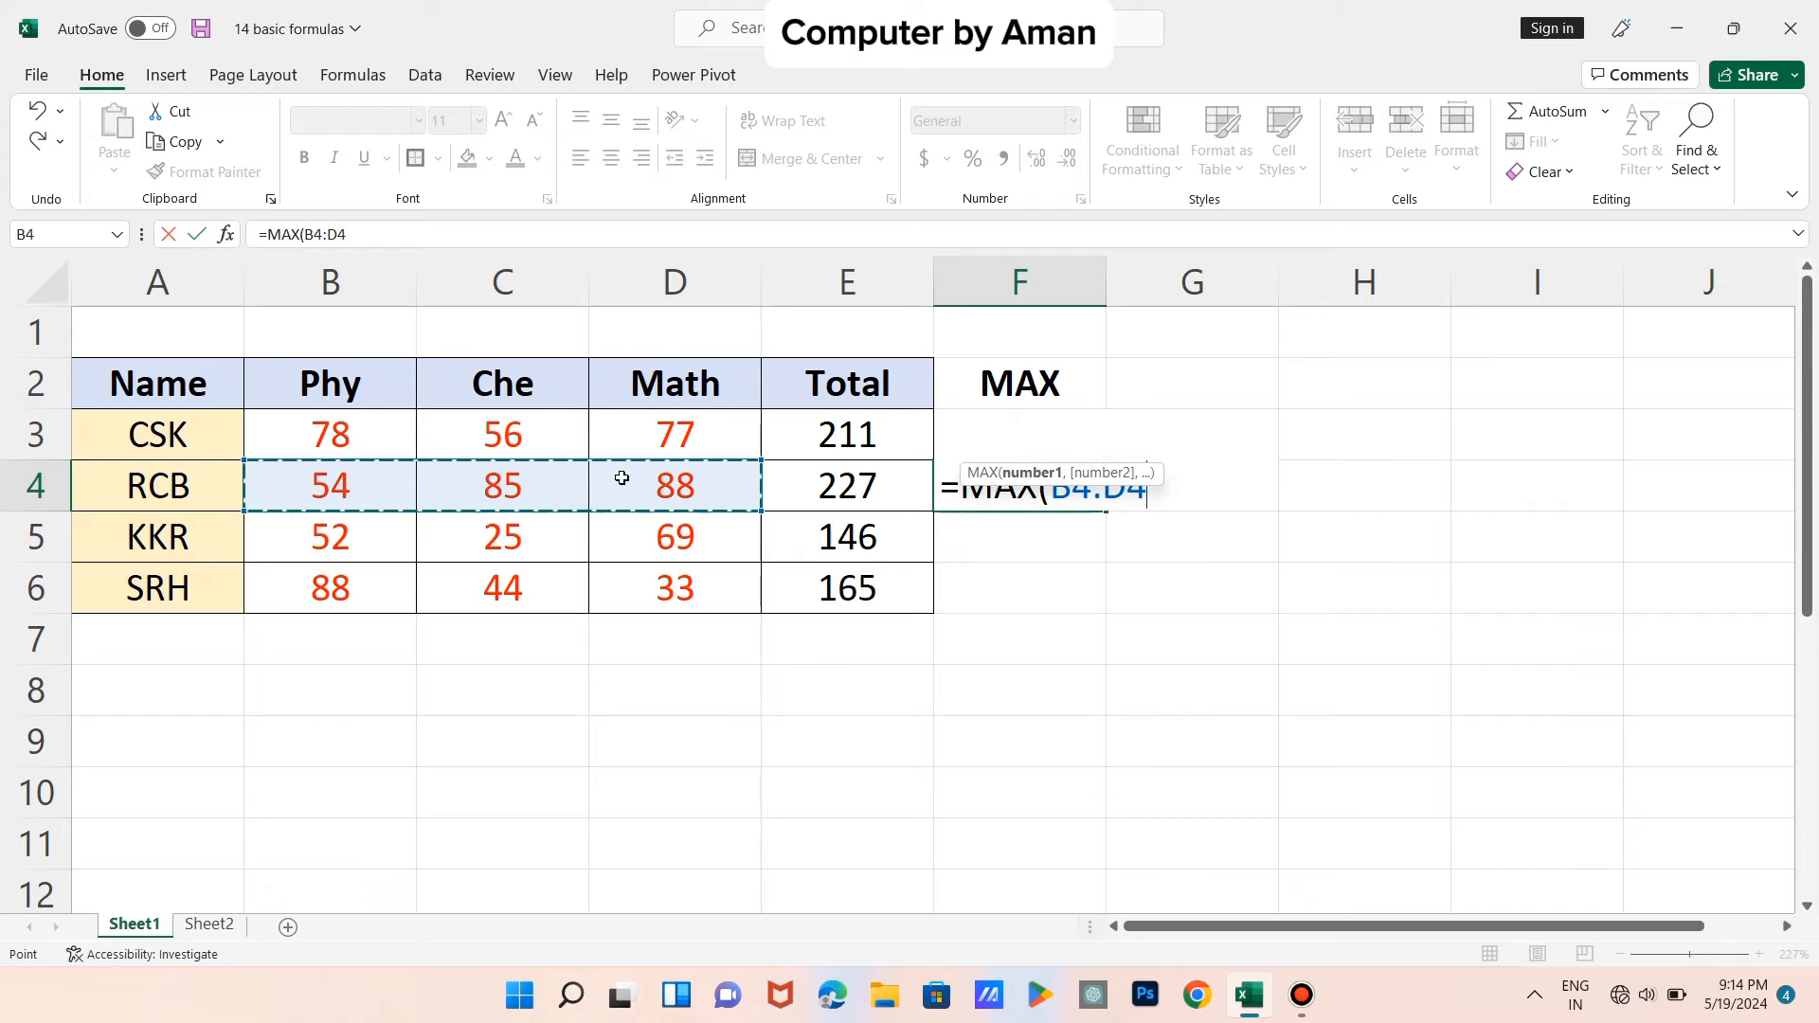
{"action": "type", "text": ")"}
{"action": "key", "text": "Return"}
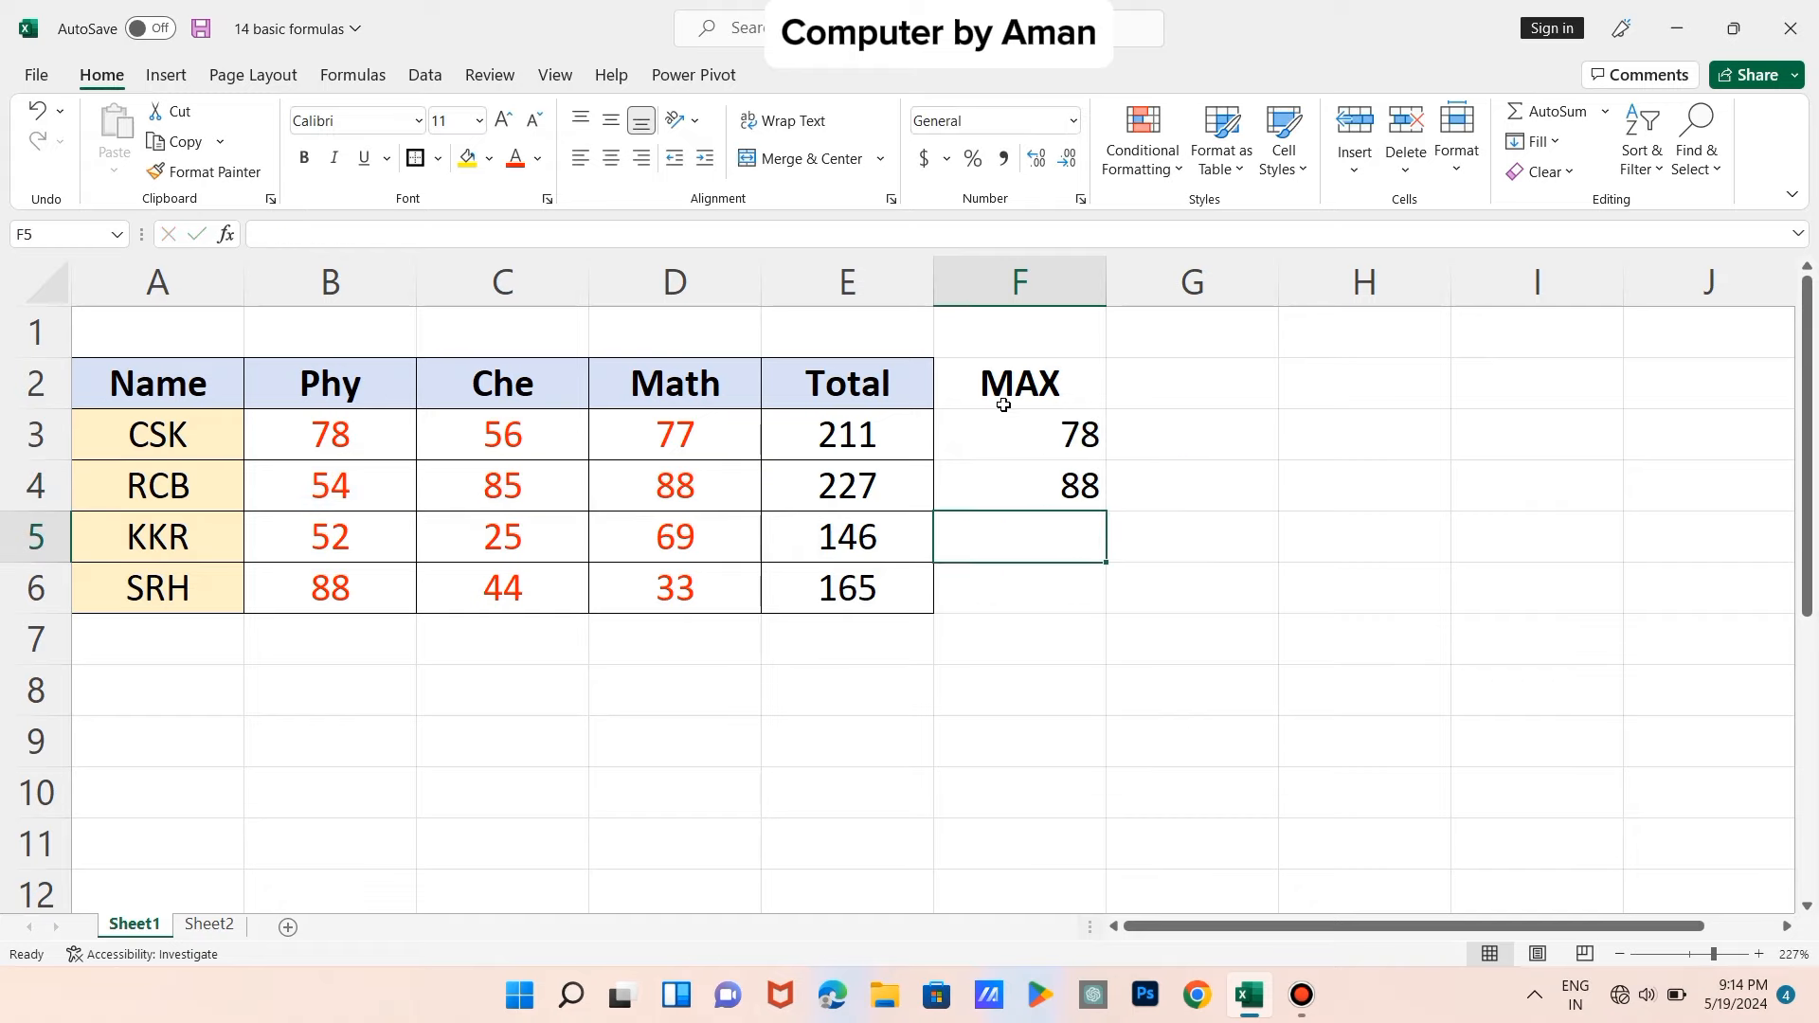
{"action": "left_click", "coordinate": [999, 490]}
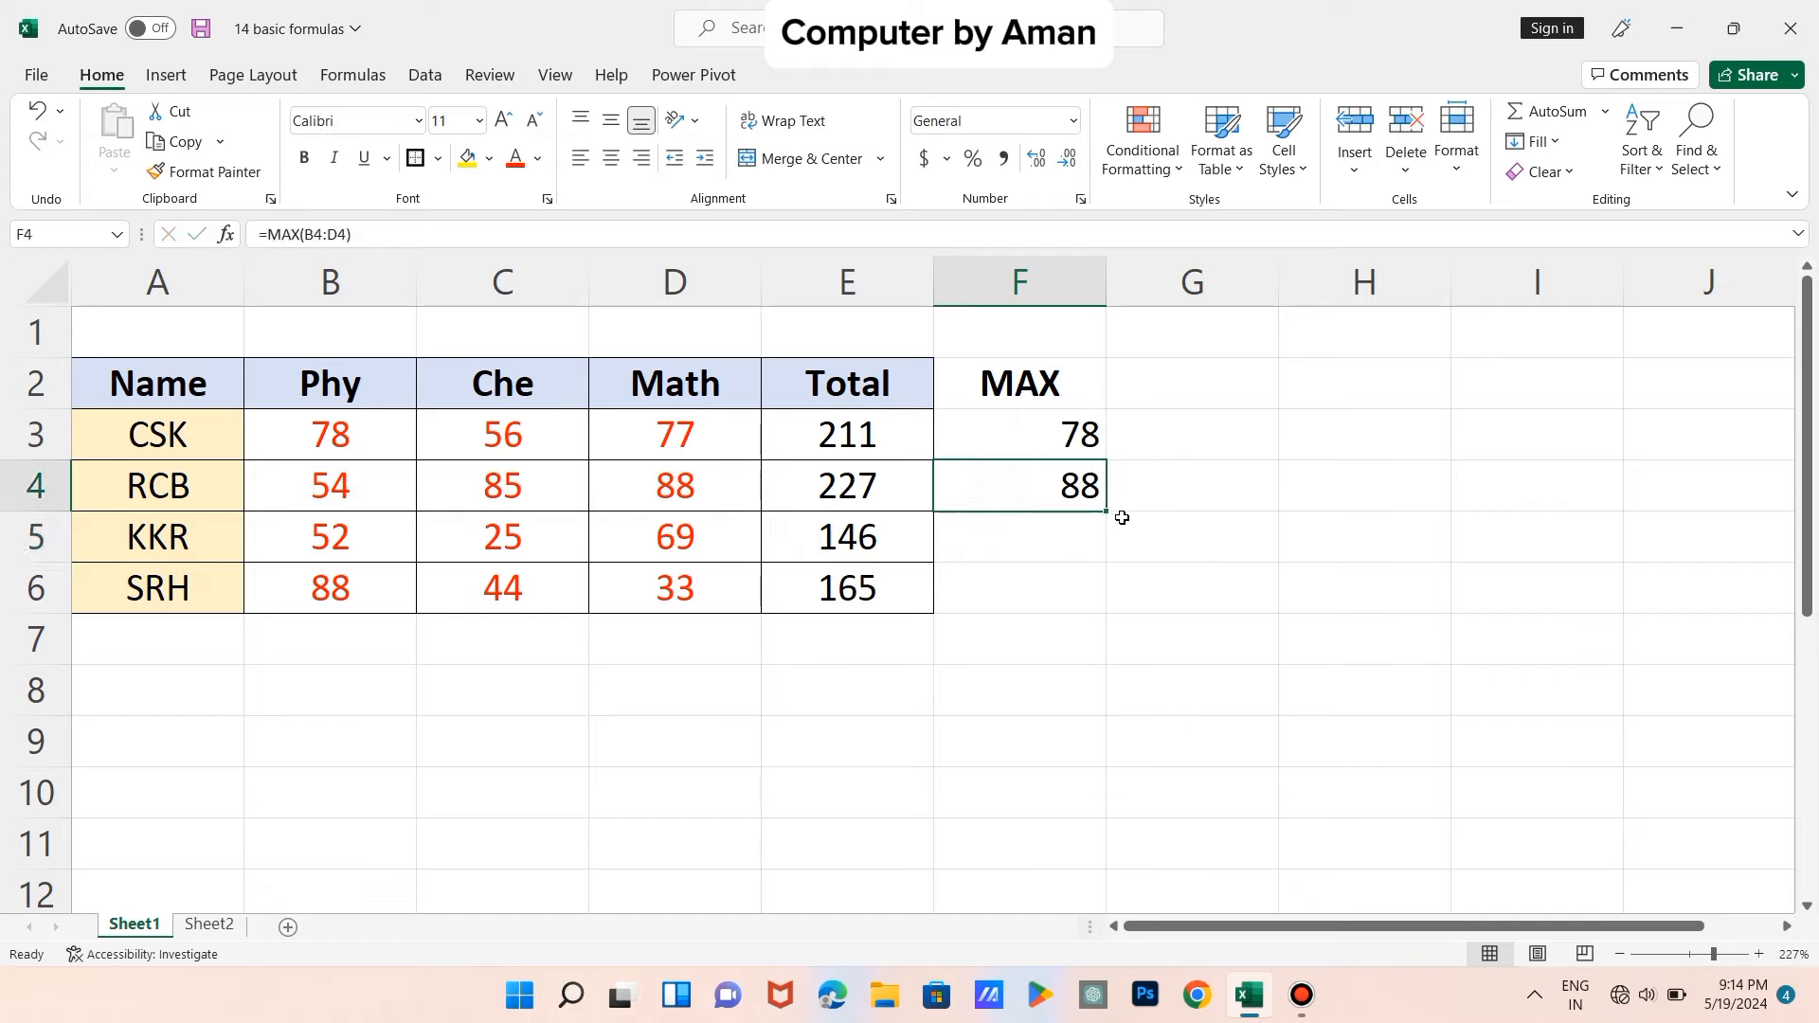
{"action": "left_click_drag", "start_coordinate": [1105, 511], "coordinate": [1104, 622]}
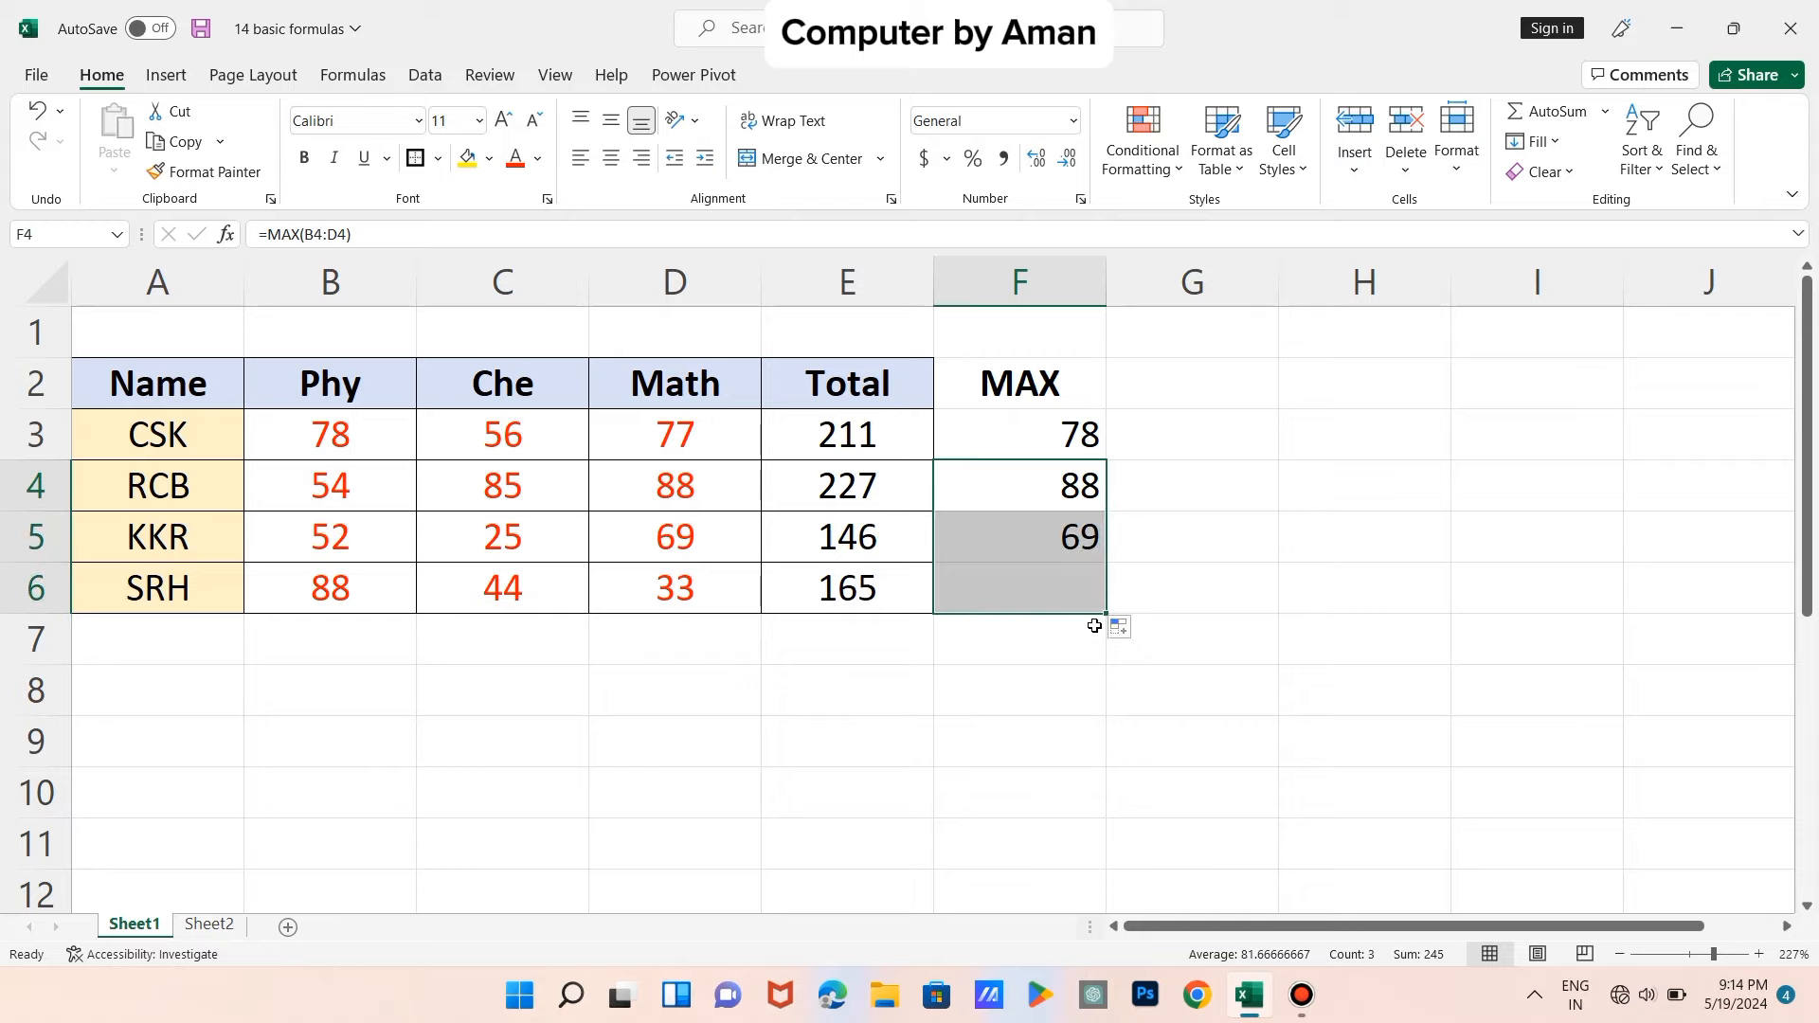
- Add the heading MIN in cell G2 beside the MAX heading
{"action": "left_click", "coordinate": [1203, 379]}
{"action": "type", "text": "MIN"}
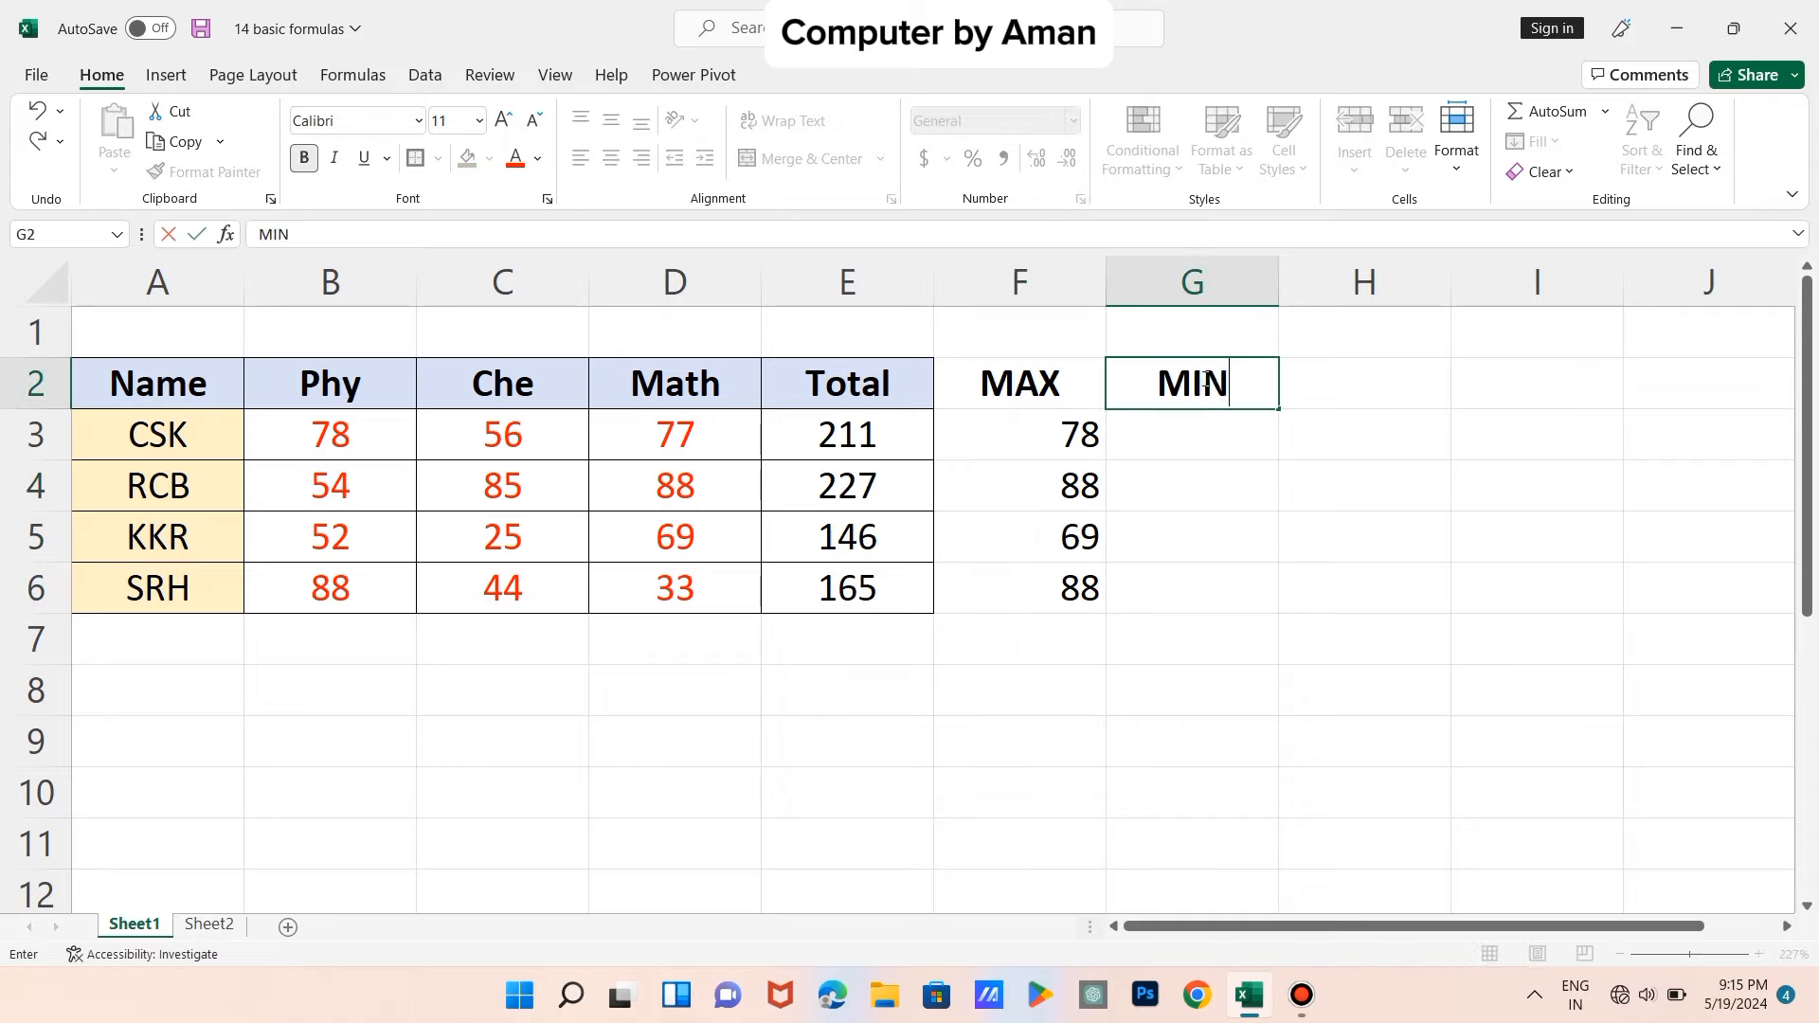
{"action": "key", "text": "Return"}
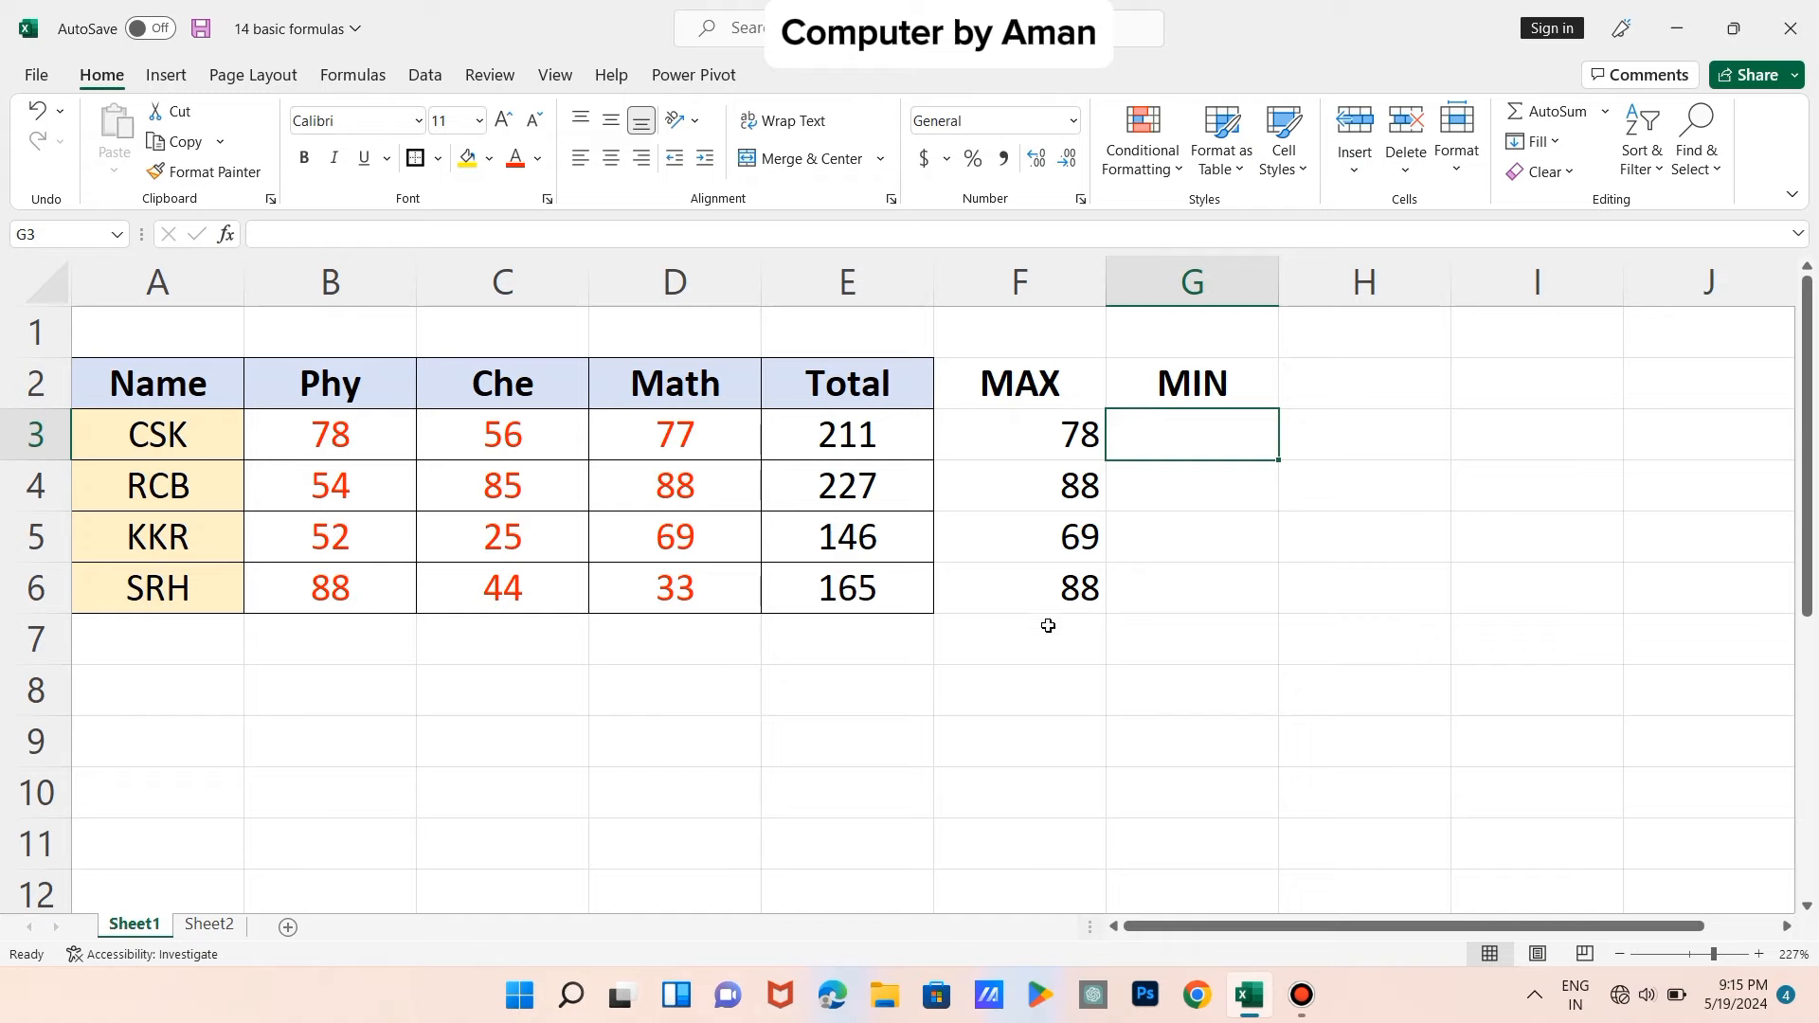
- Find CSK's lowest subject mark in G3 with =MIN(B3:D3) and fill the formula down through G6
{"action": "type", "text": "=MIN"}
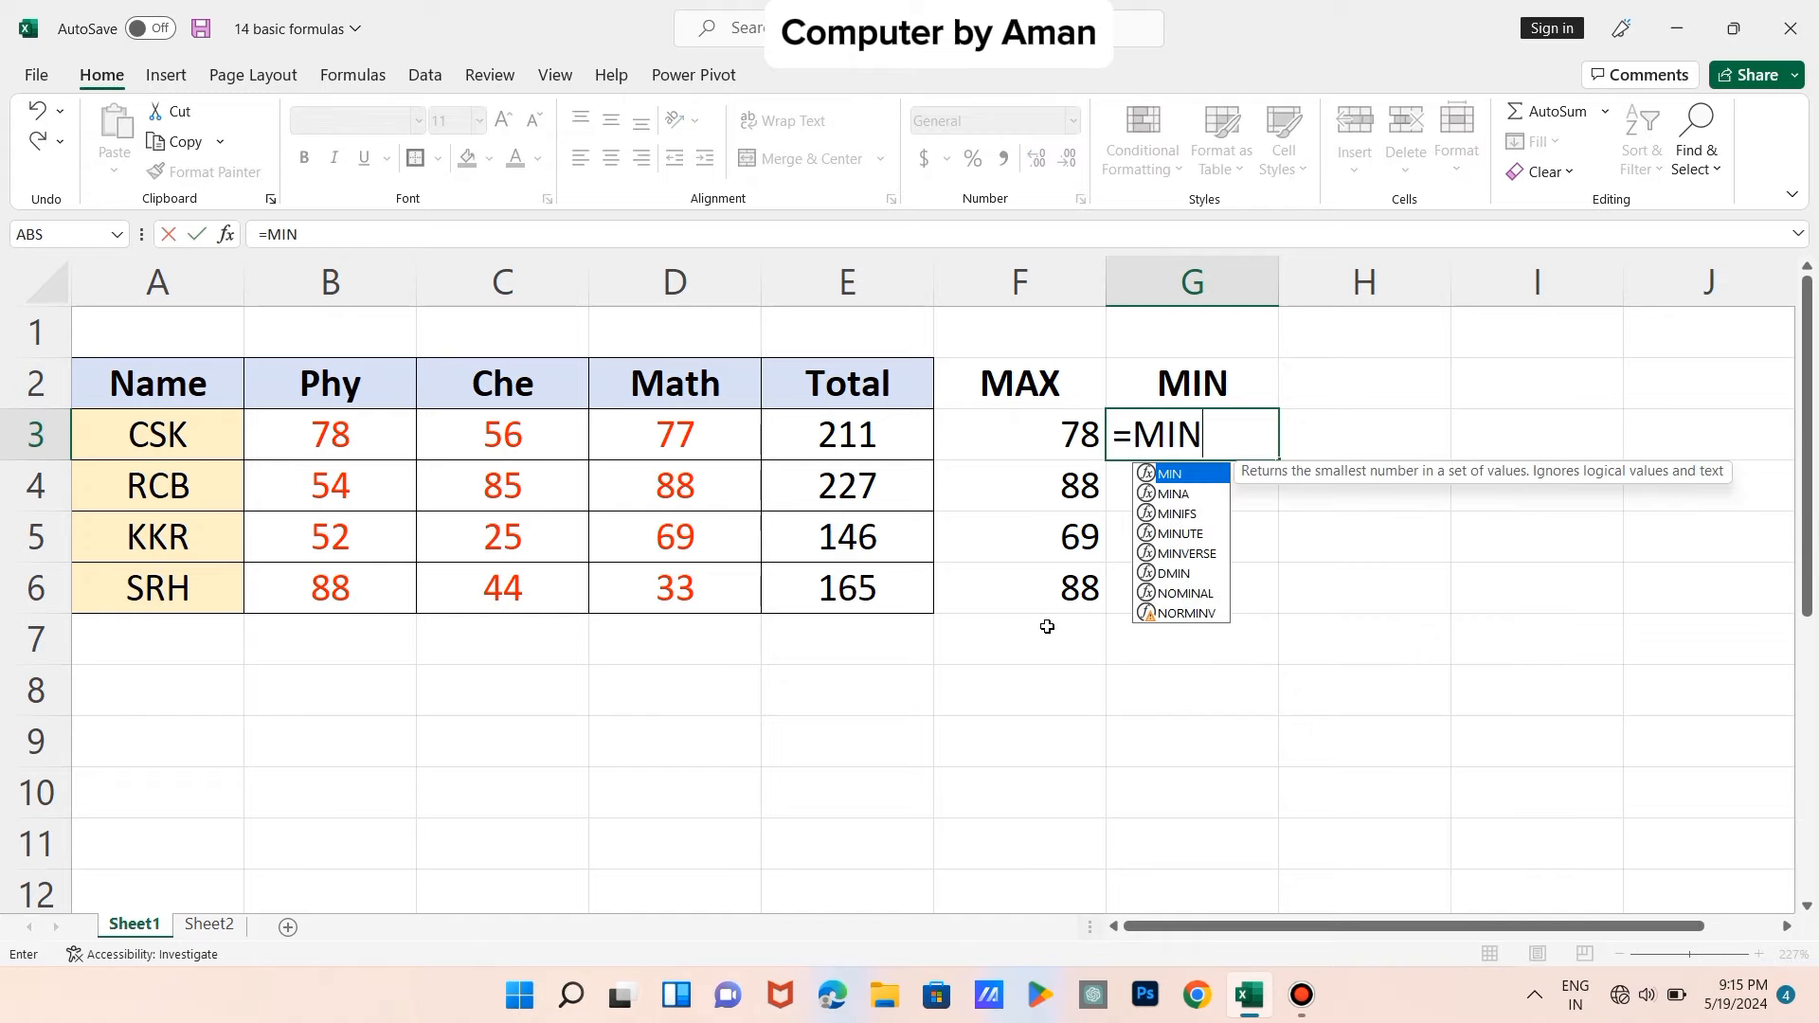
{"action": "type", "text": "("}
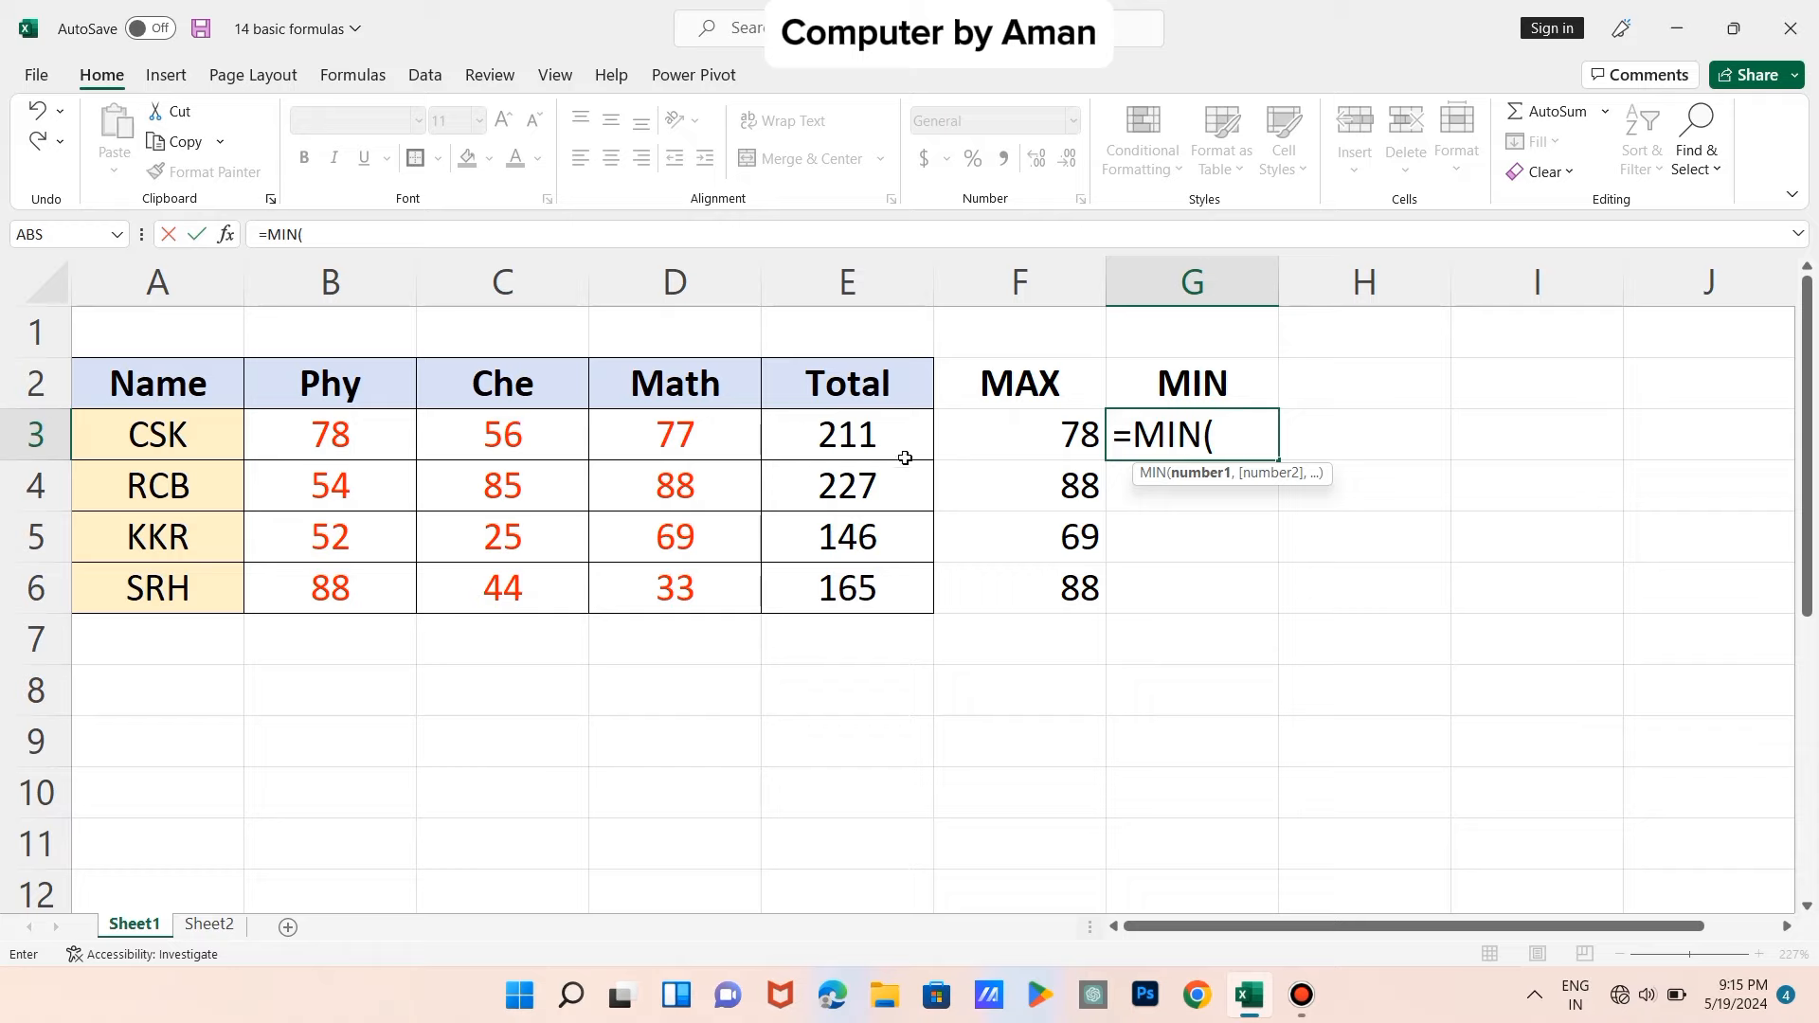
{"action": "left_click", "coordinate": [334, 434]}
{"action": "left_click_drag", "start_coordinate": [449, 448], "coordinate": [654, 436]}
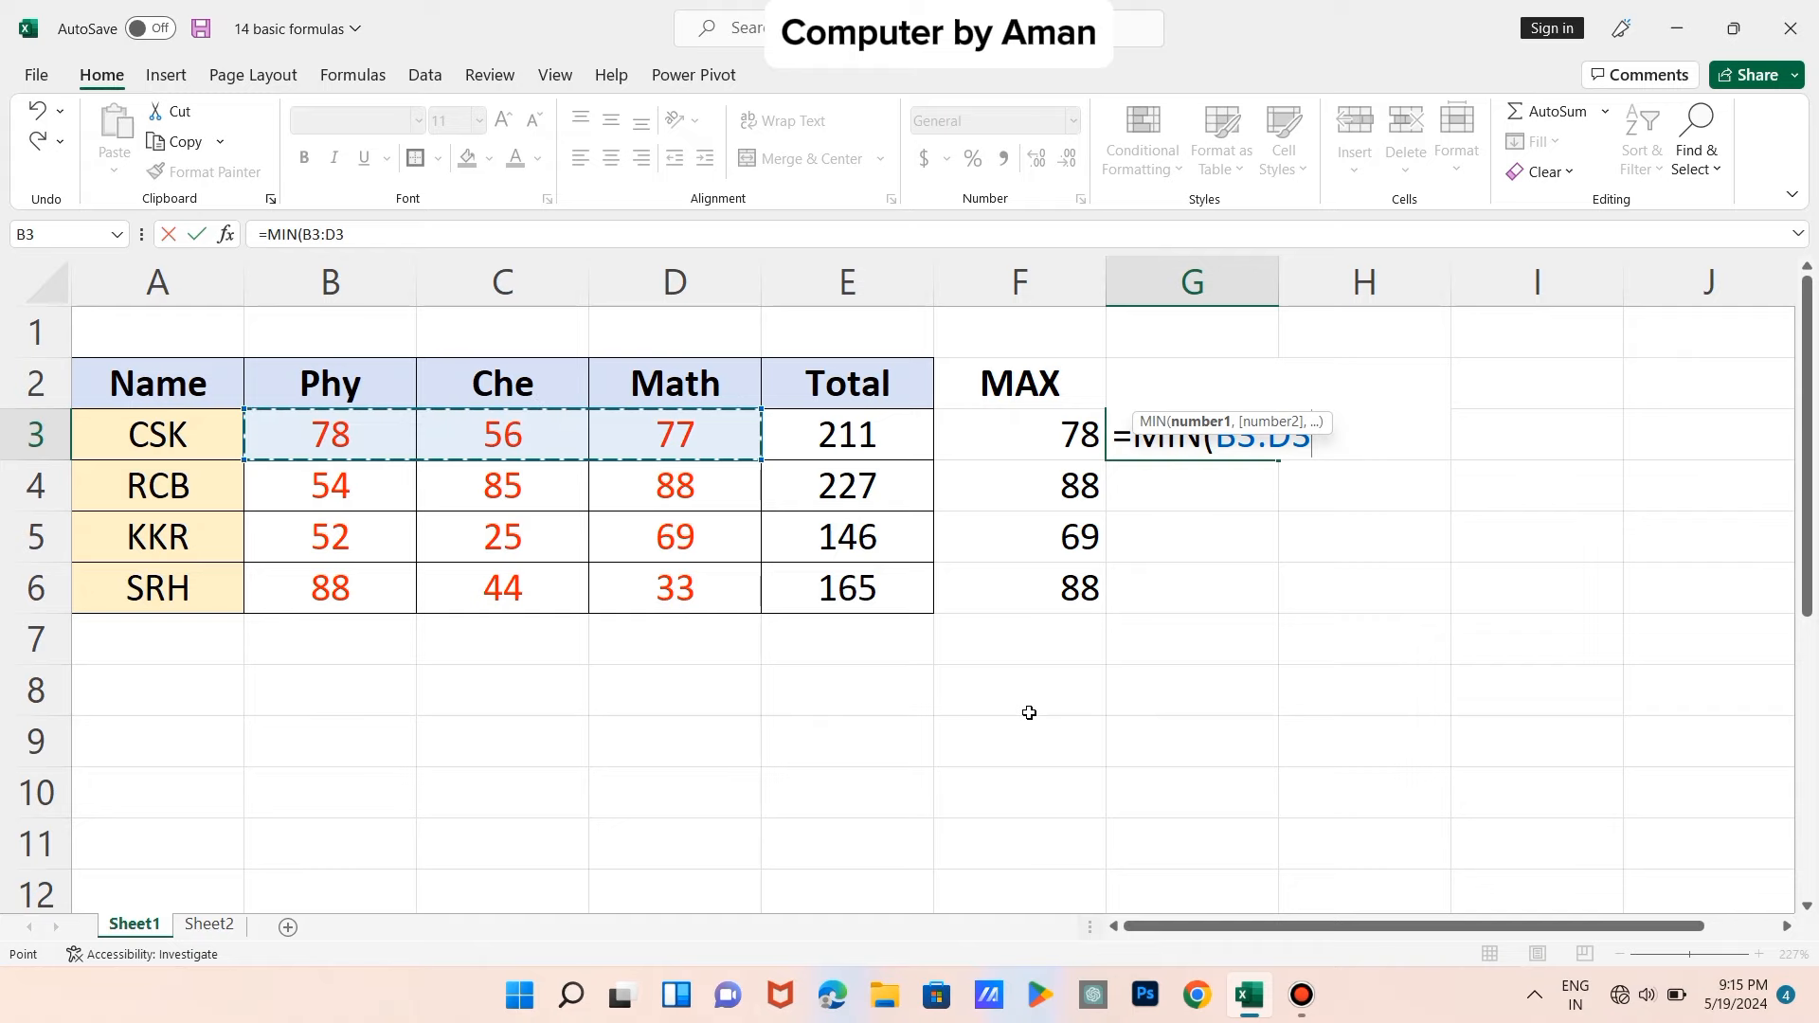
{"action": "type", "text": ")"}
{"action": "key", "text": "ctrl+Return"}
{"action": "key", "text": "Return"}
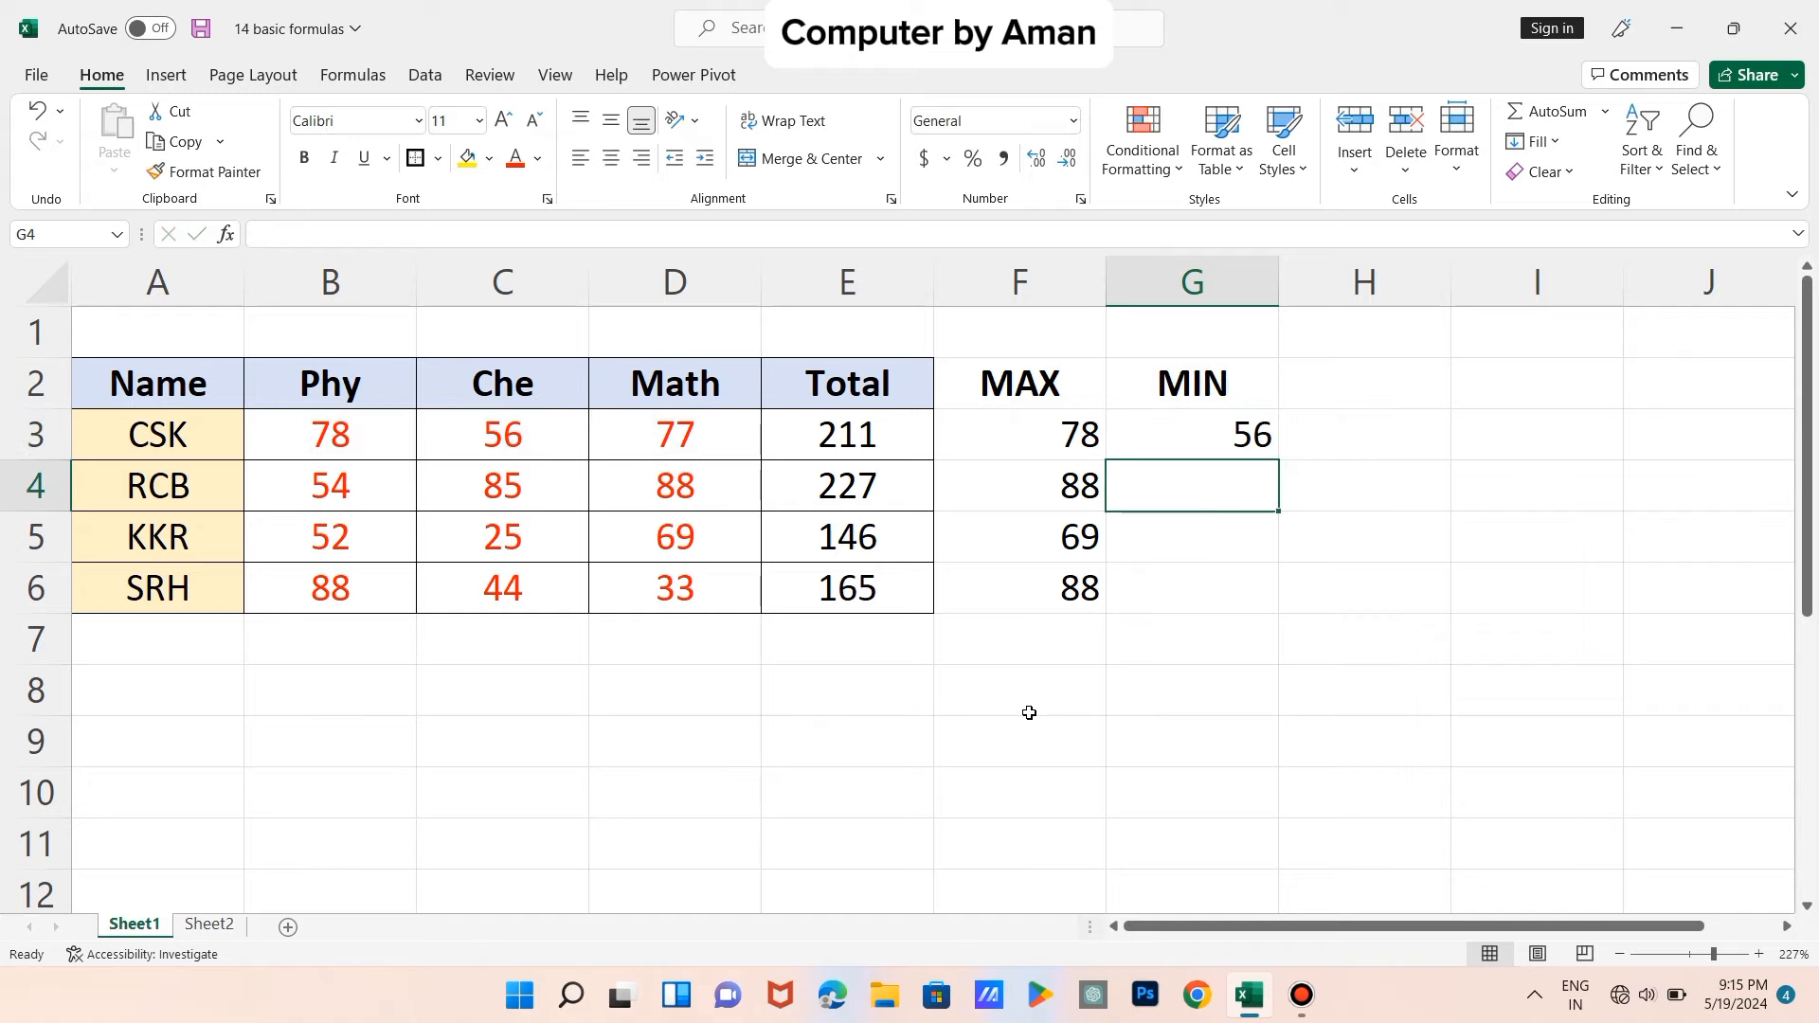
{"action": "left_click", "coordinate": [1236, 439]}
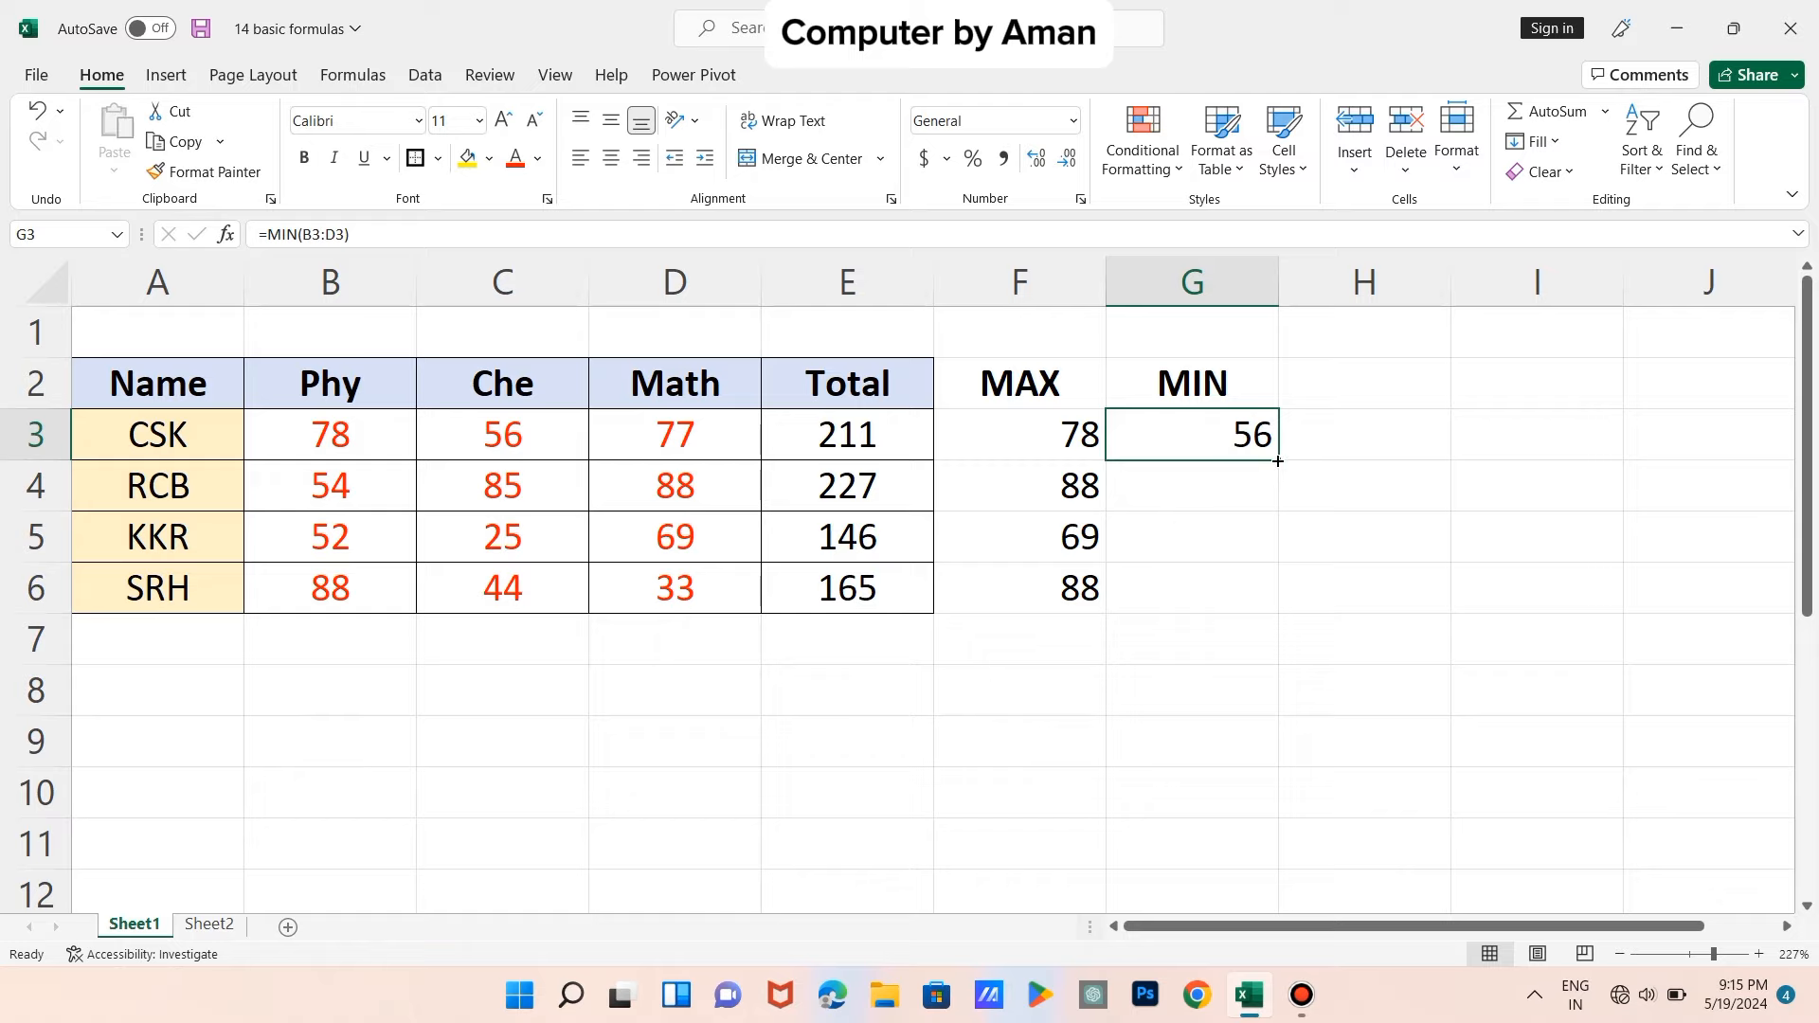
{"action": "left_click_drag", "start_coordinate": [1277, 461], "coordinate": [1275, 611]}
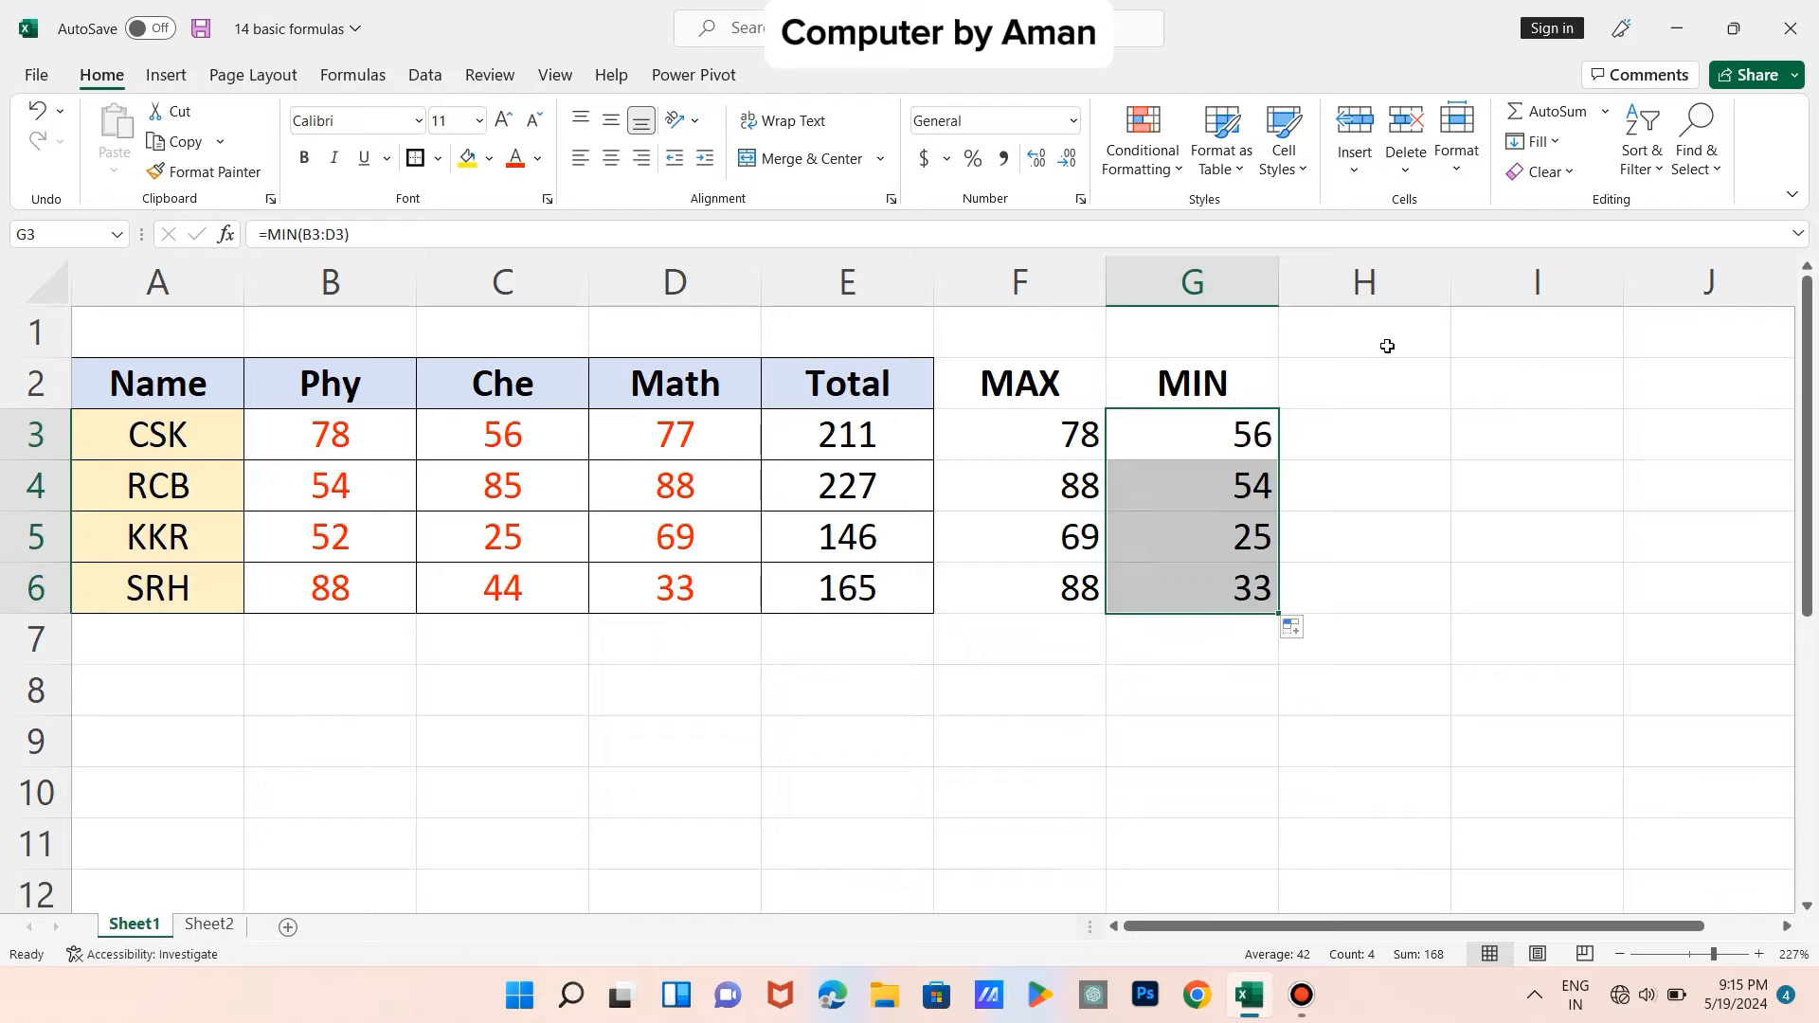
- Check the formula list on Sheet2, return to Sheet1 and add the heading AVERAGE in cell H2
{"action": "left_click", "coordinate": [1344, 384]}
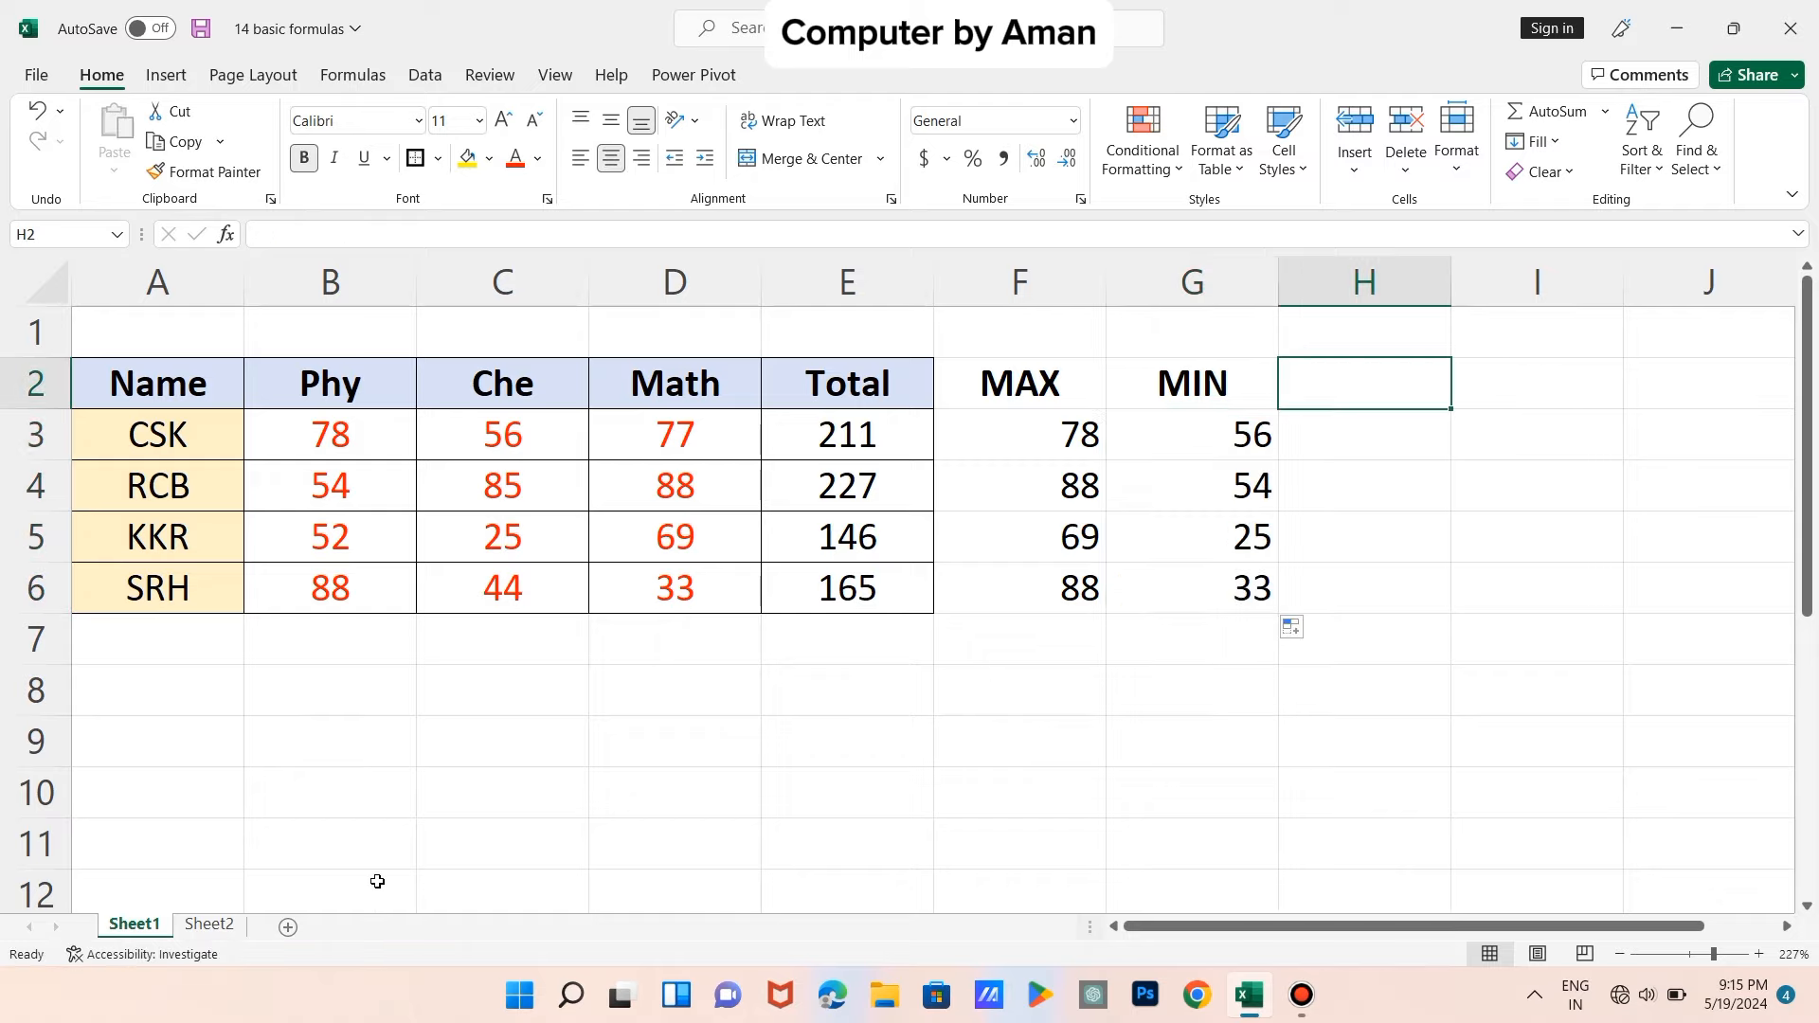
{"action": "left_click", "coordinate": [206, 923]}
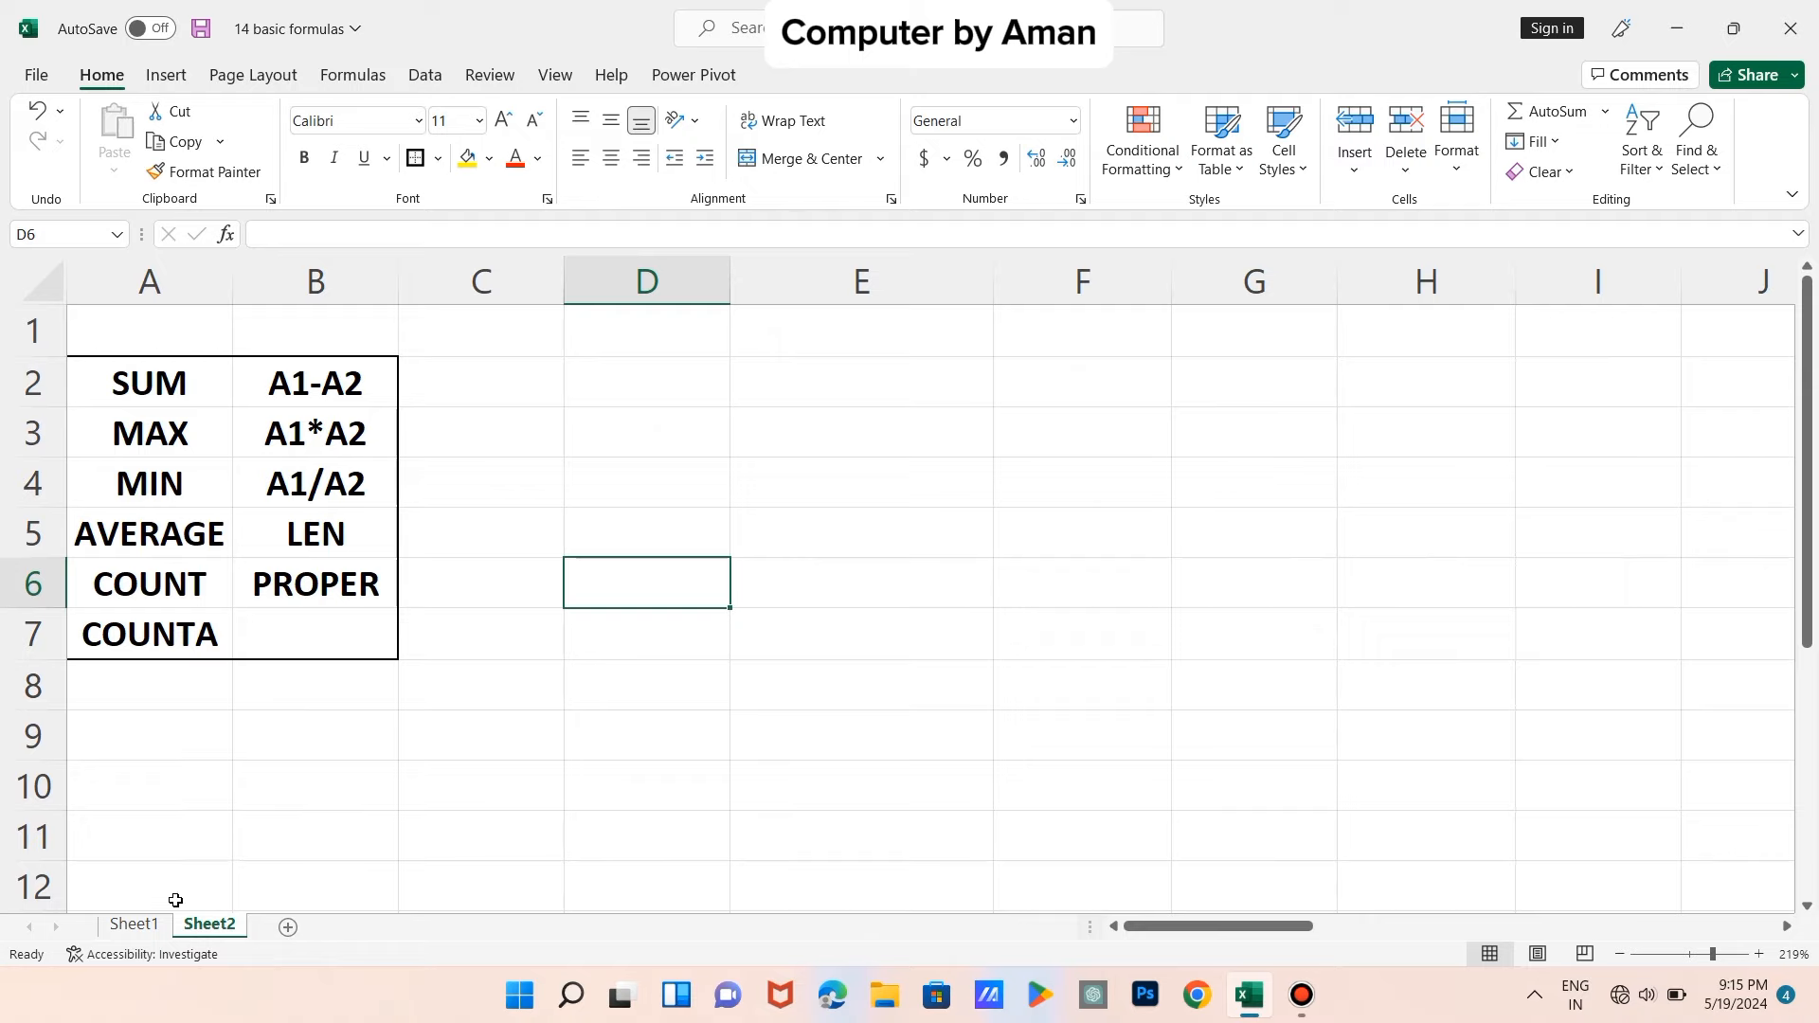
{"action": "left_click", "coordinate": [147, 924]}
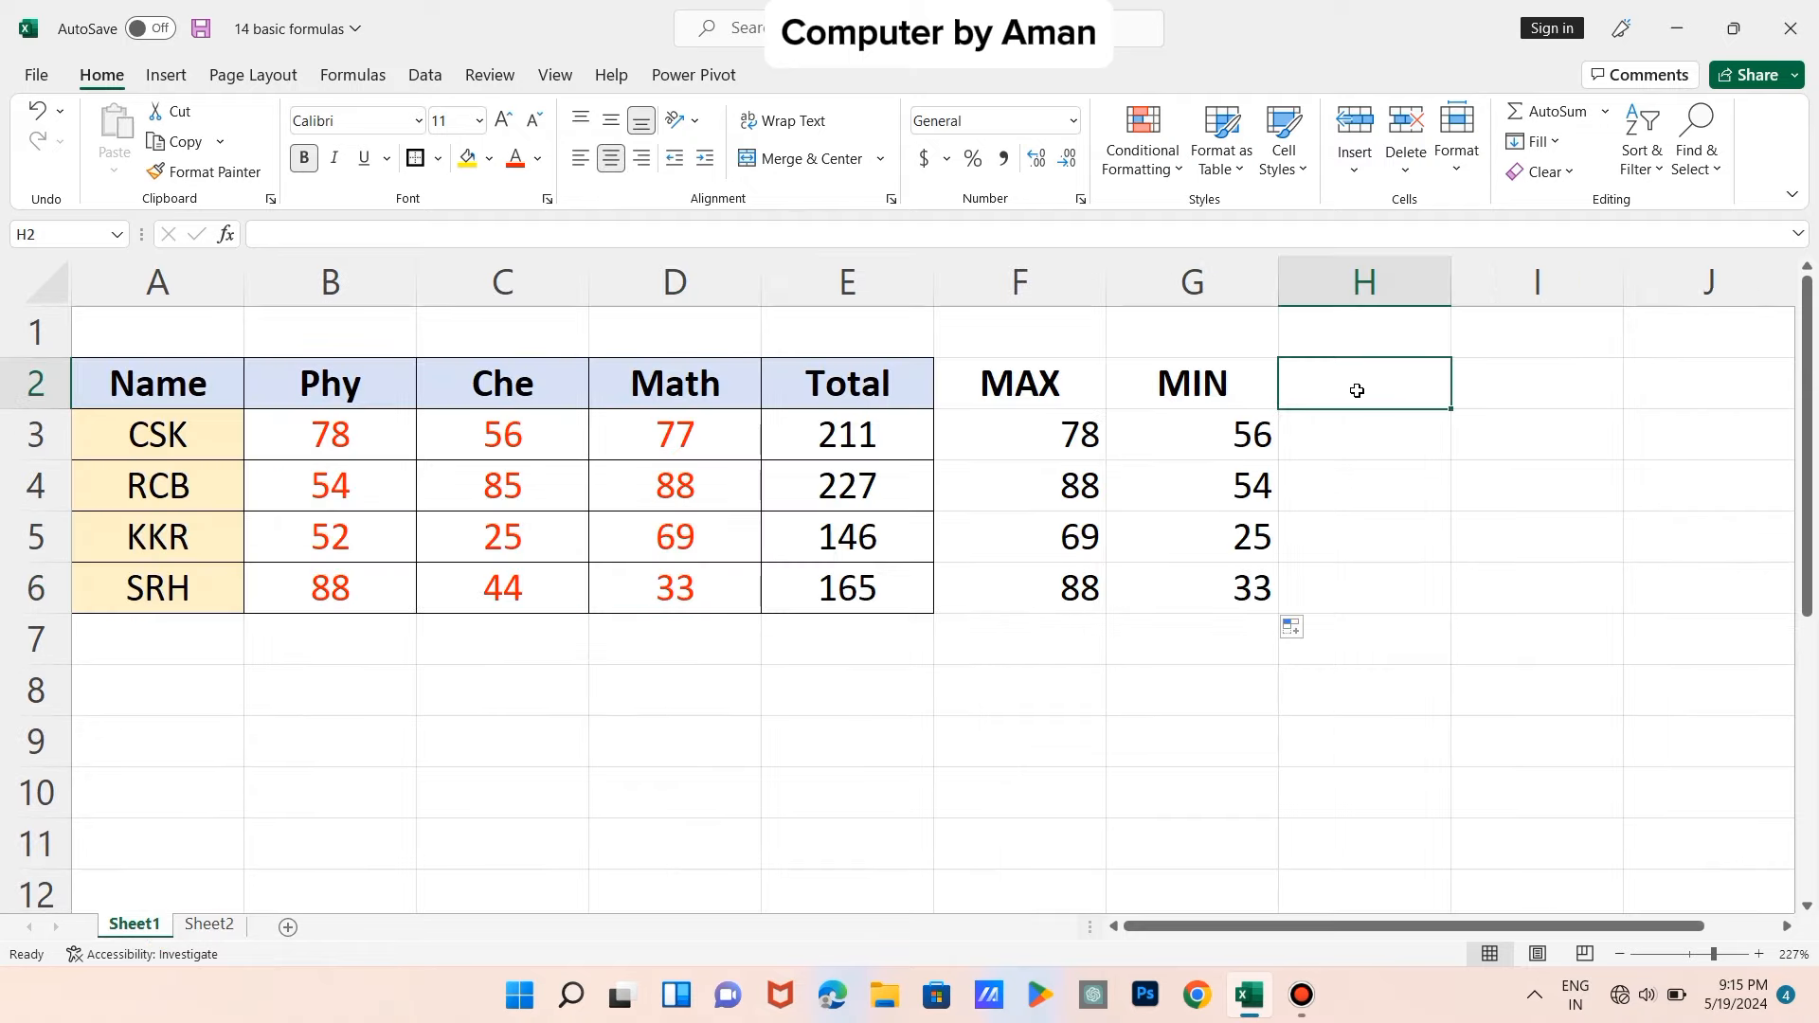
{"action": "type", "text": "AVERA"}
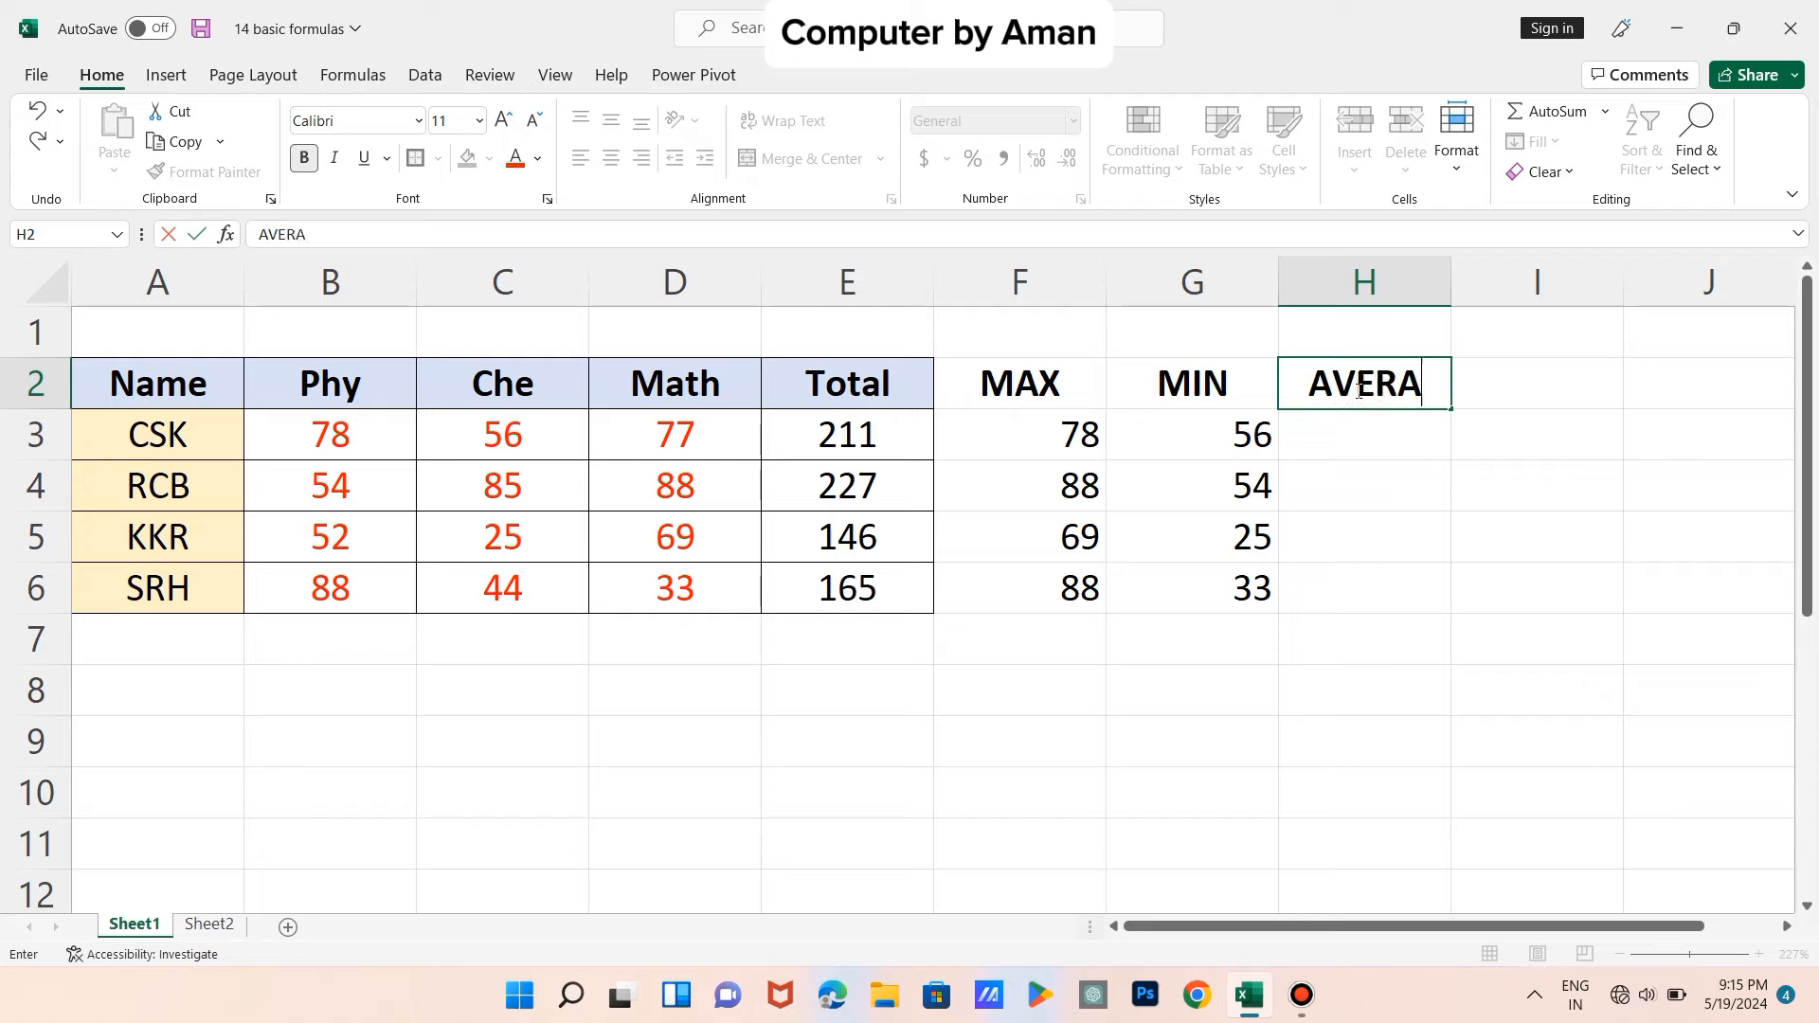
{"action": "type", "text": "GE"}
{"action": "key", "text": "Return"}
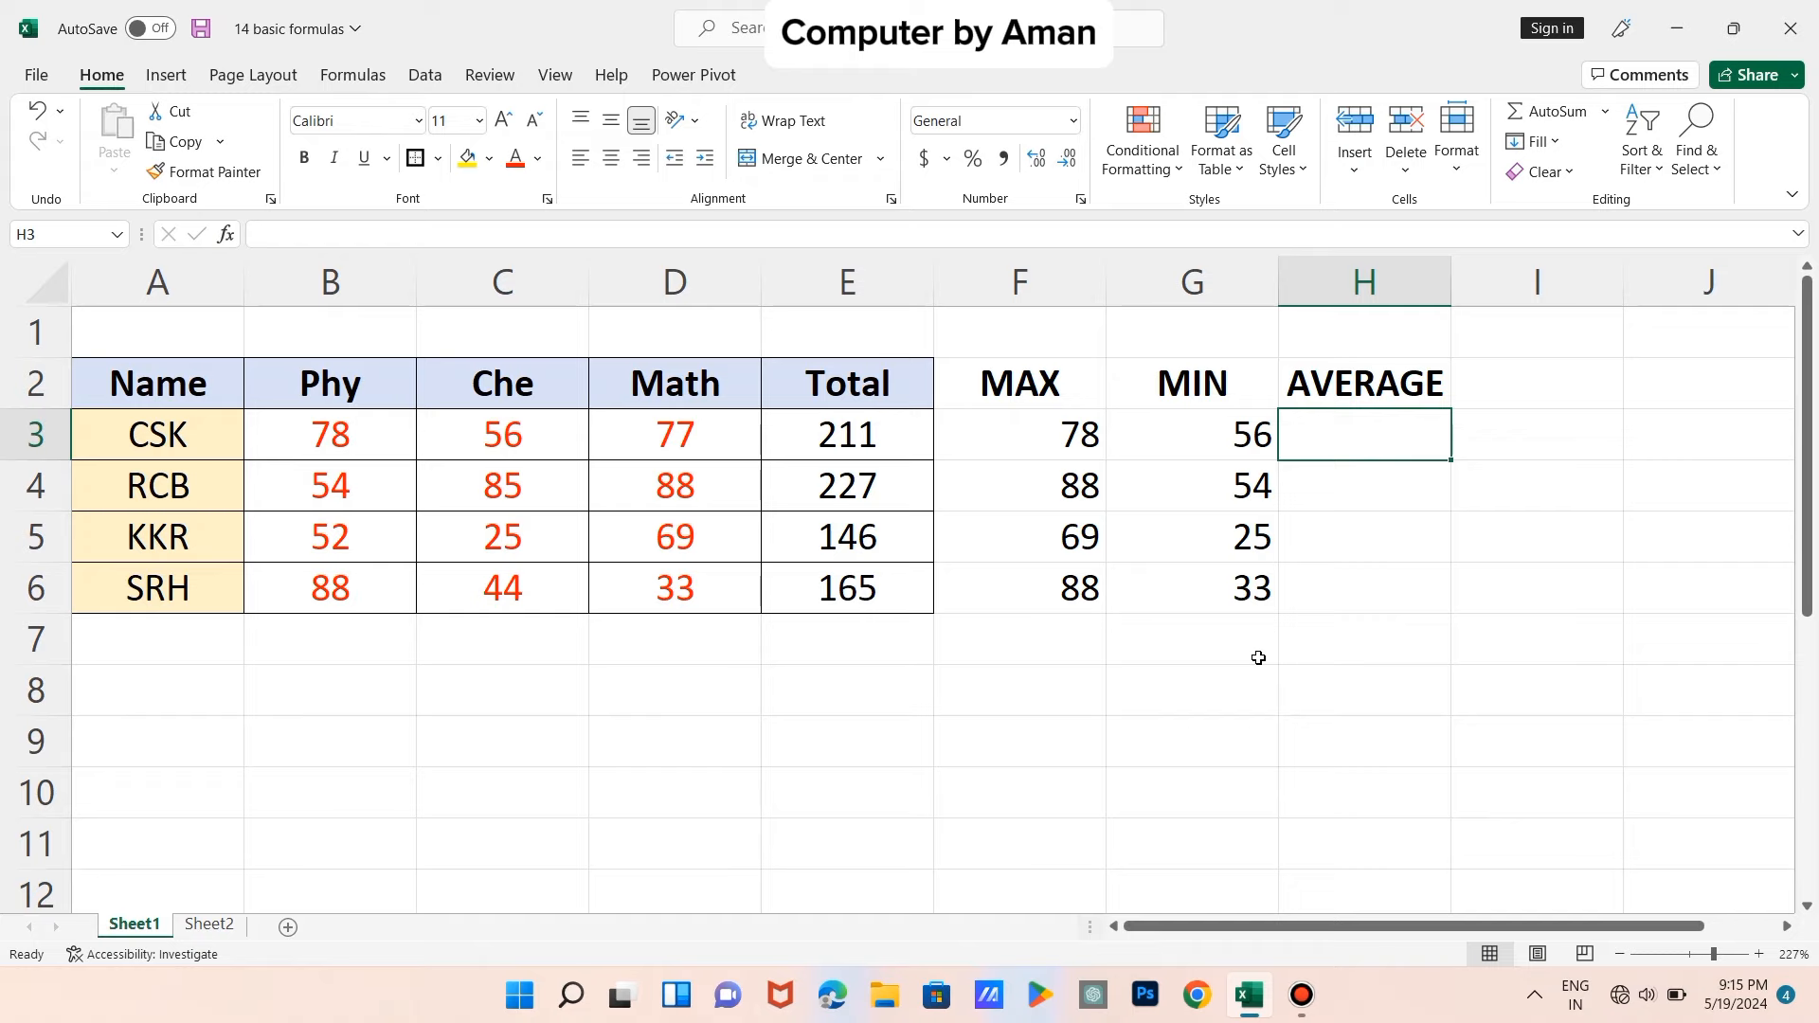
- Average CSK's three subject marks in H3 with =AVERAGE(B3:D3) and fill the formula down through H6
{"action": "type", "text": "="}
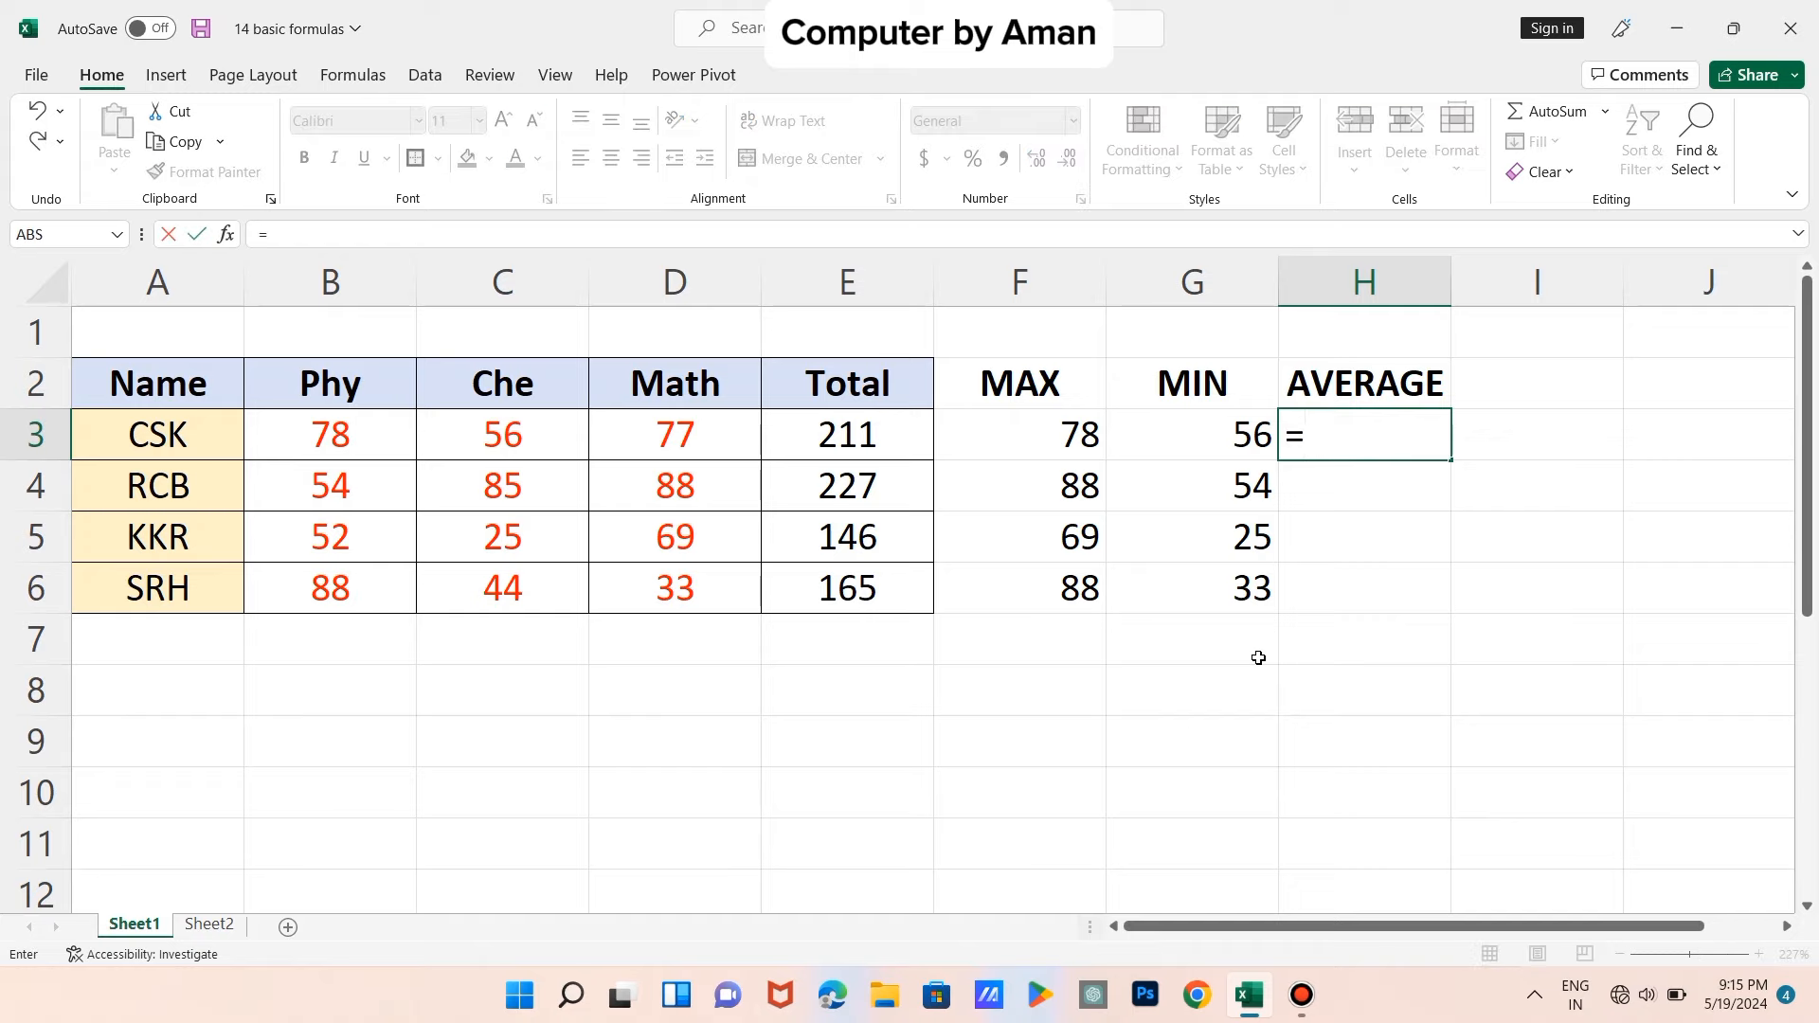
{"action": "type", "text": "AVER"}
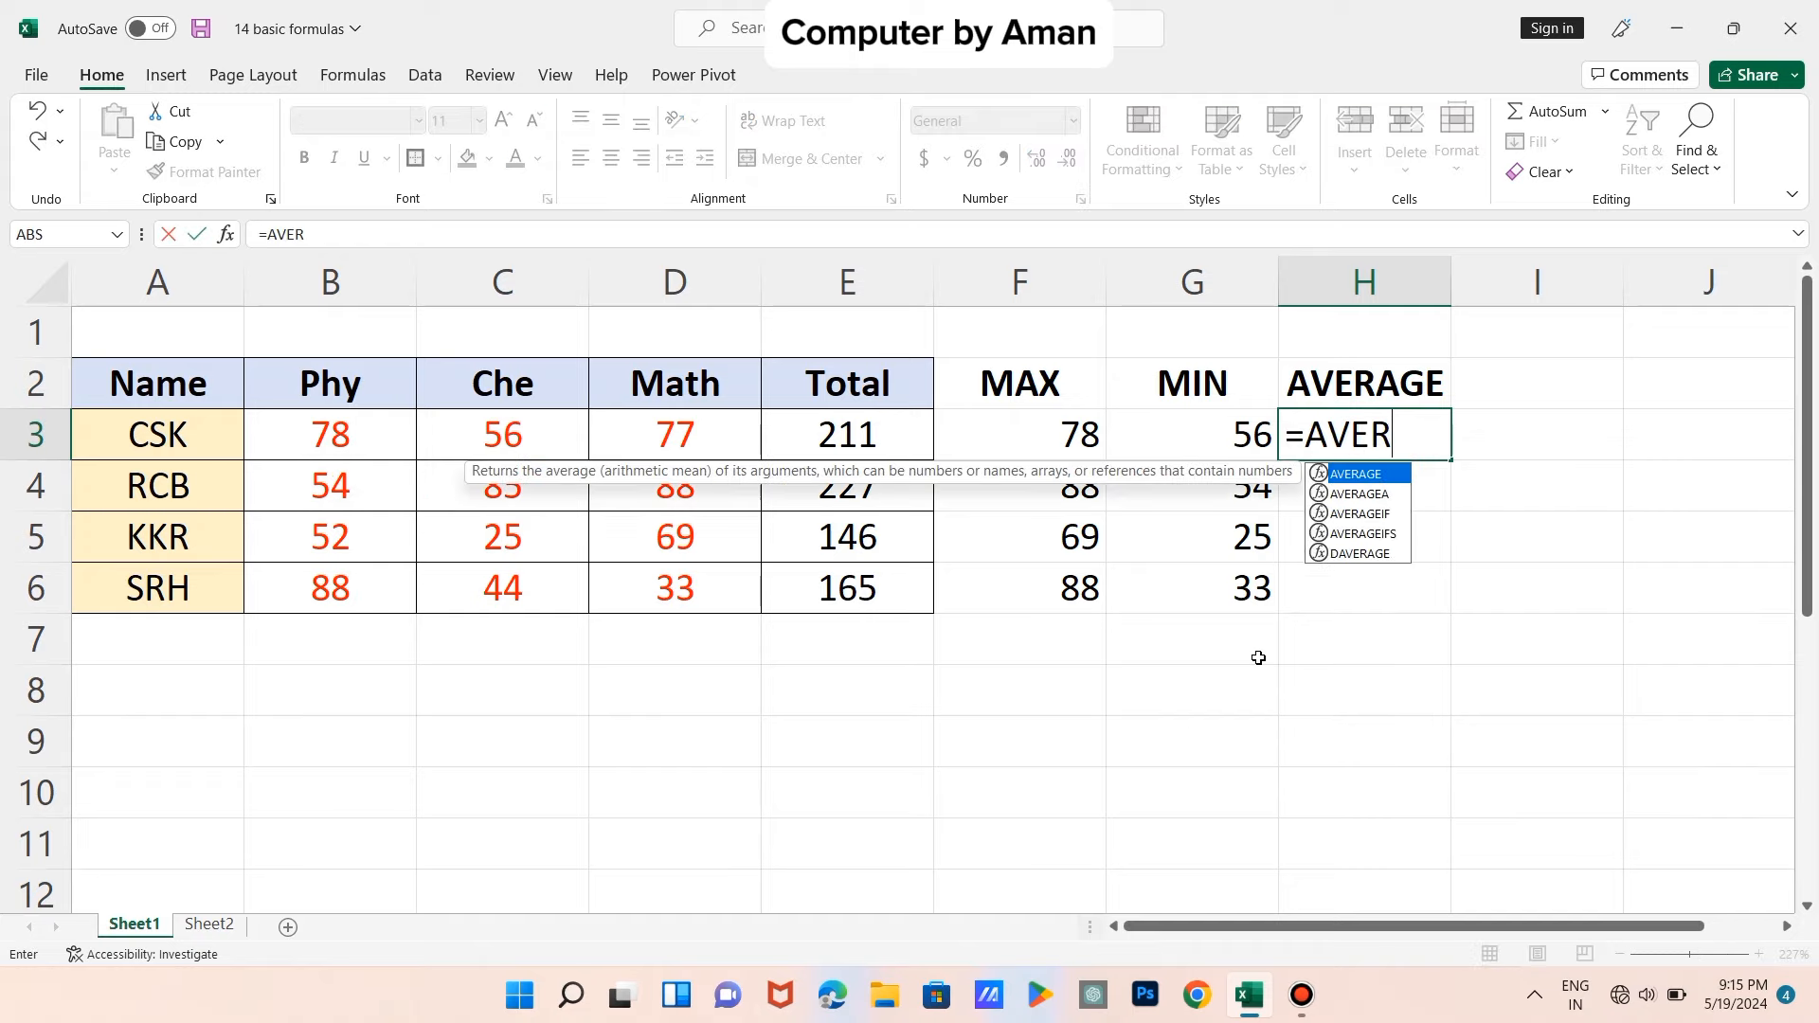
{"action": "type", "text": "AGE"}
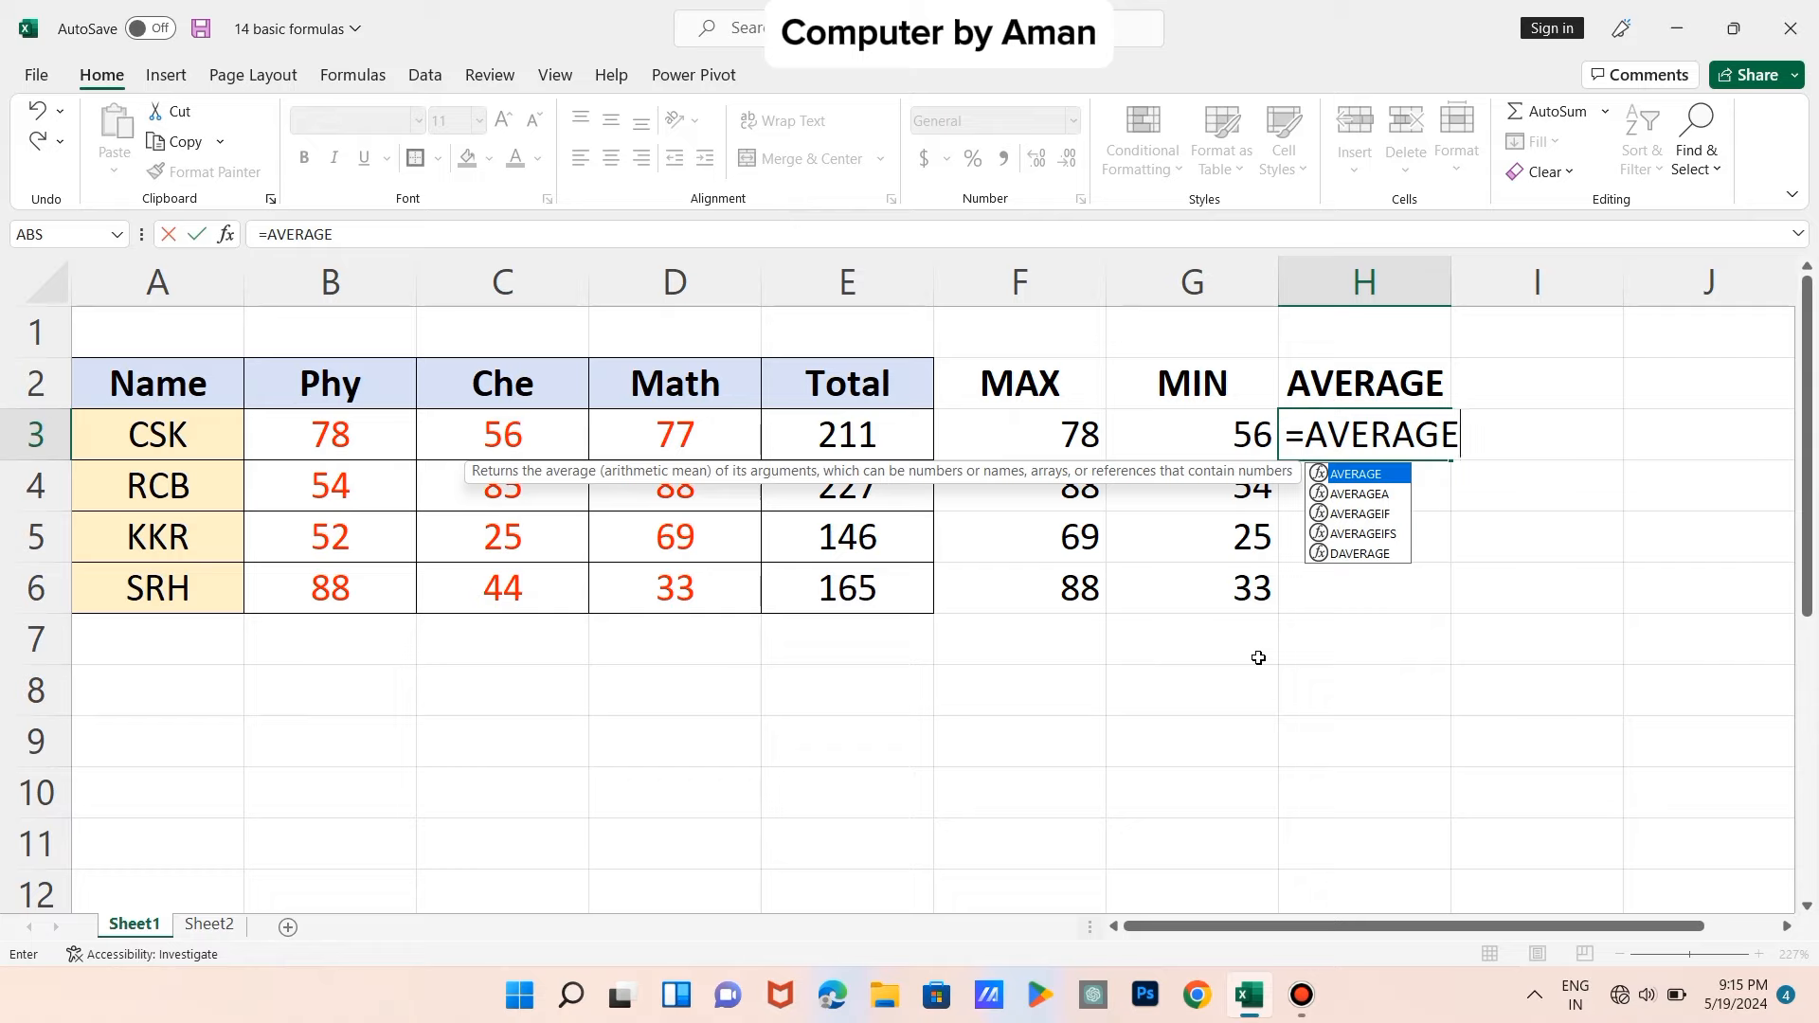
{"action": "type", "text": "("}
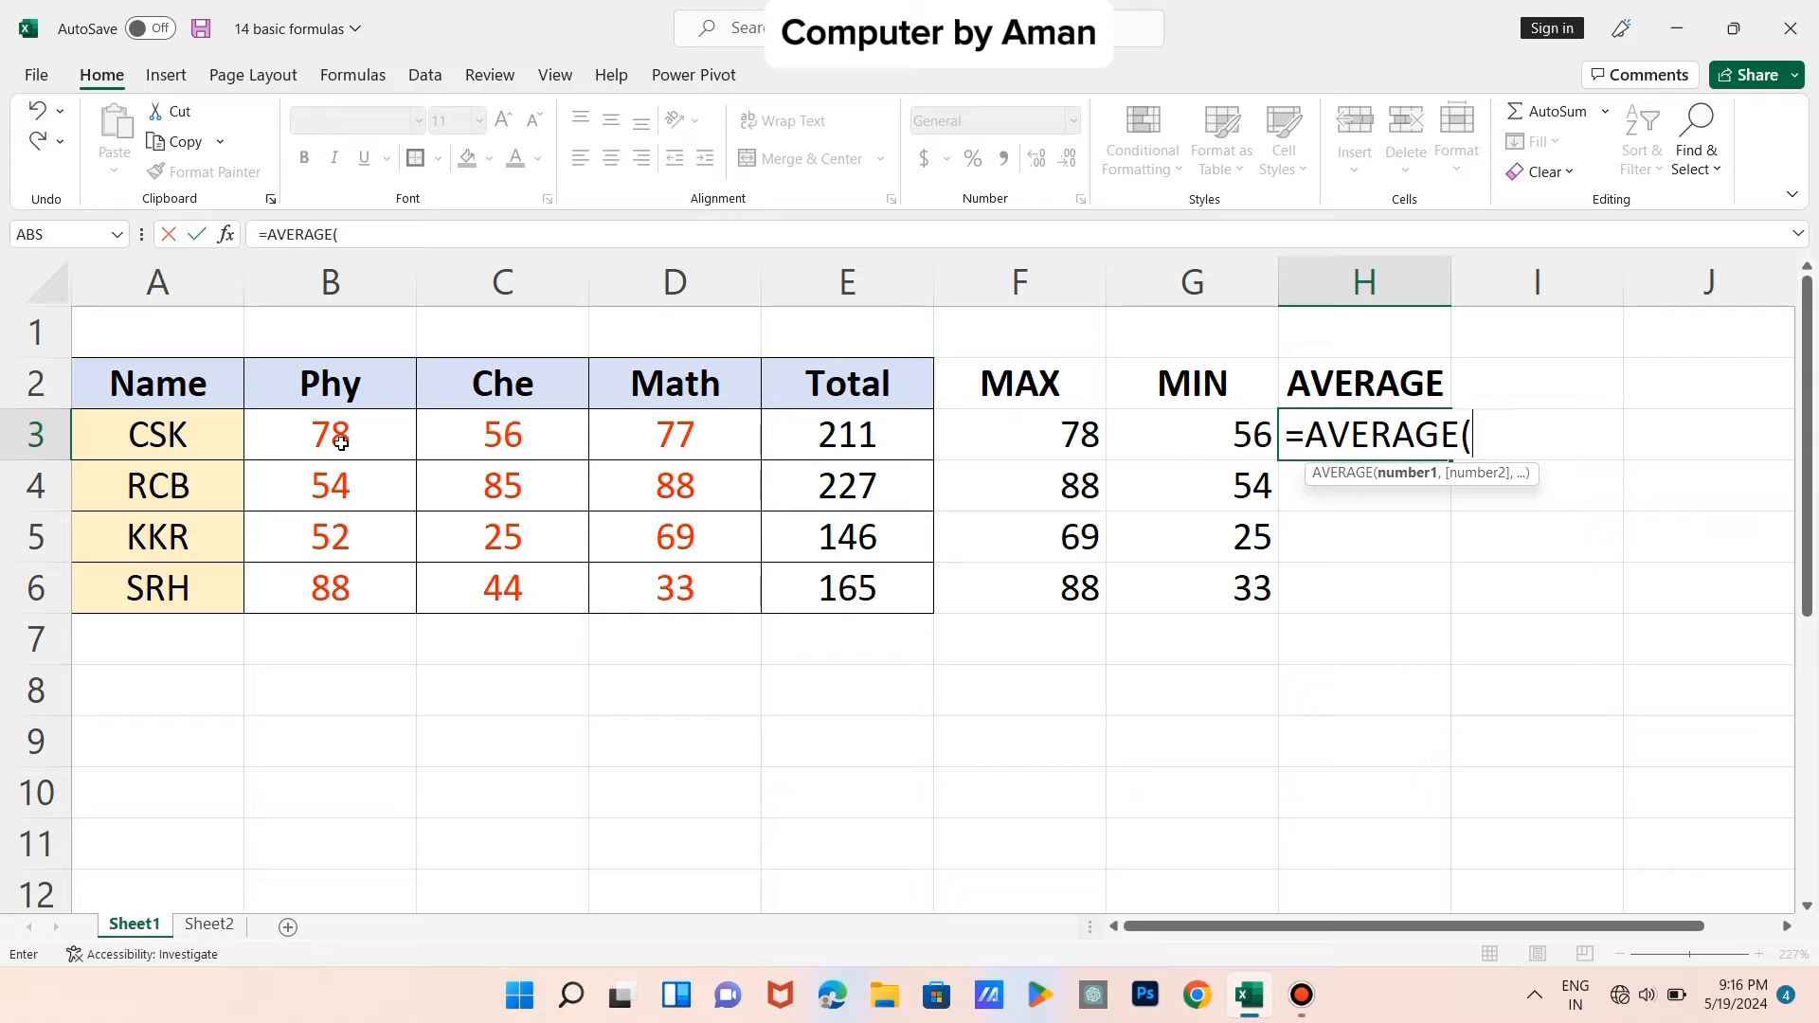
{"action": "left_click_drag", "start_coordinate": [340, 440], "coordinate": [633, 432]}
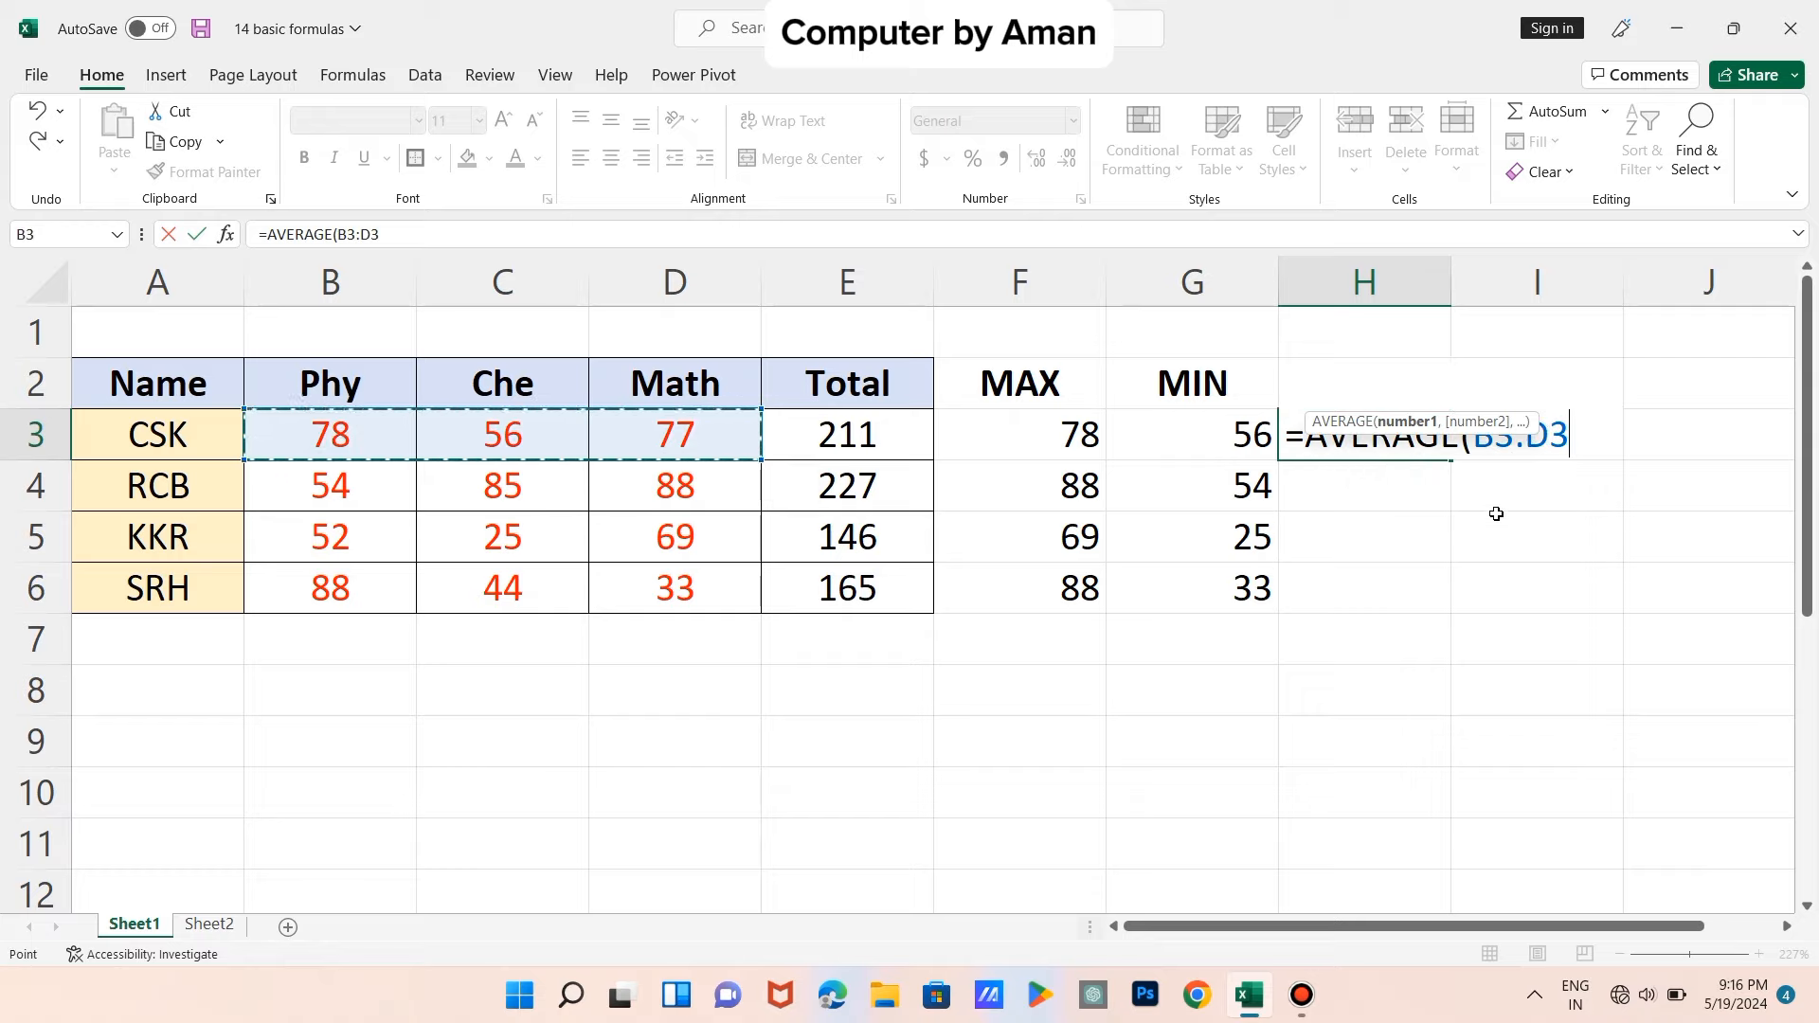
{"action": "type", "text": ")"}
{"action": "key", "text": "Return"}
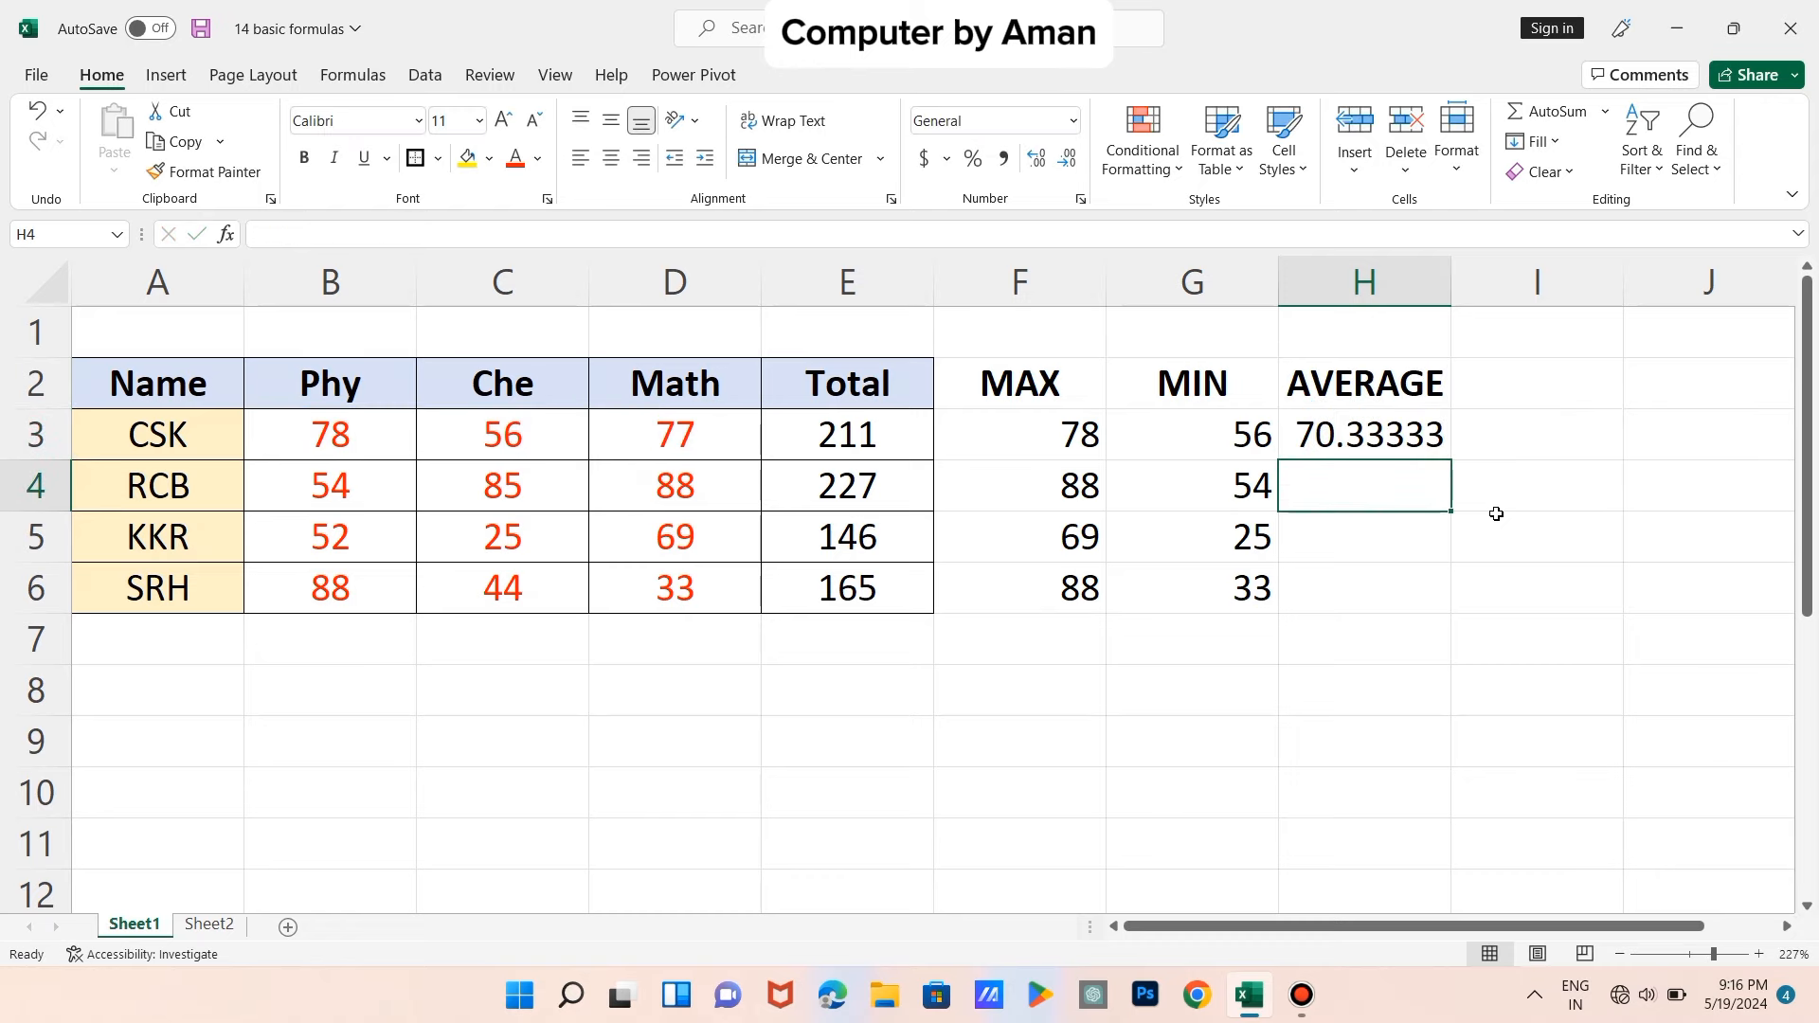
{"action": "left_click", "coordinate": [1403, 445]}
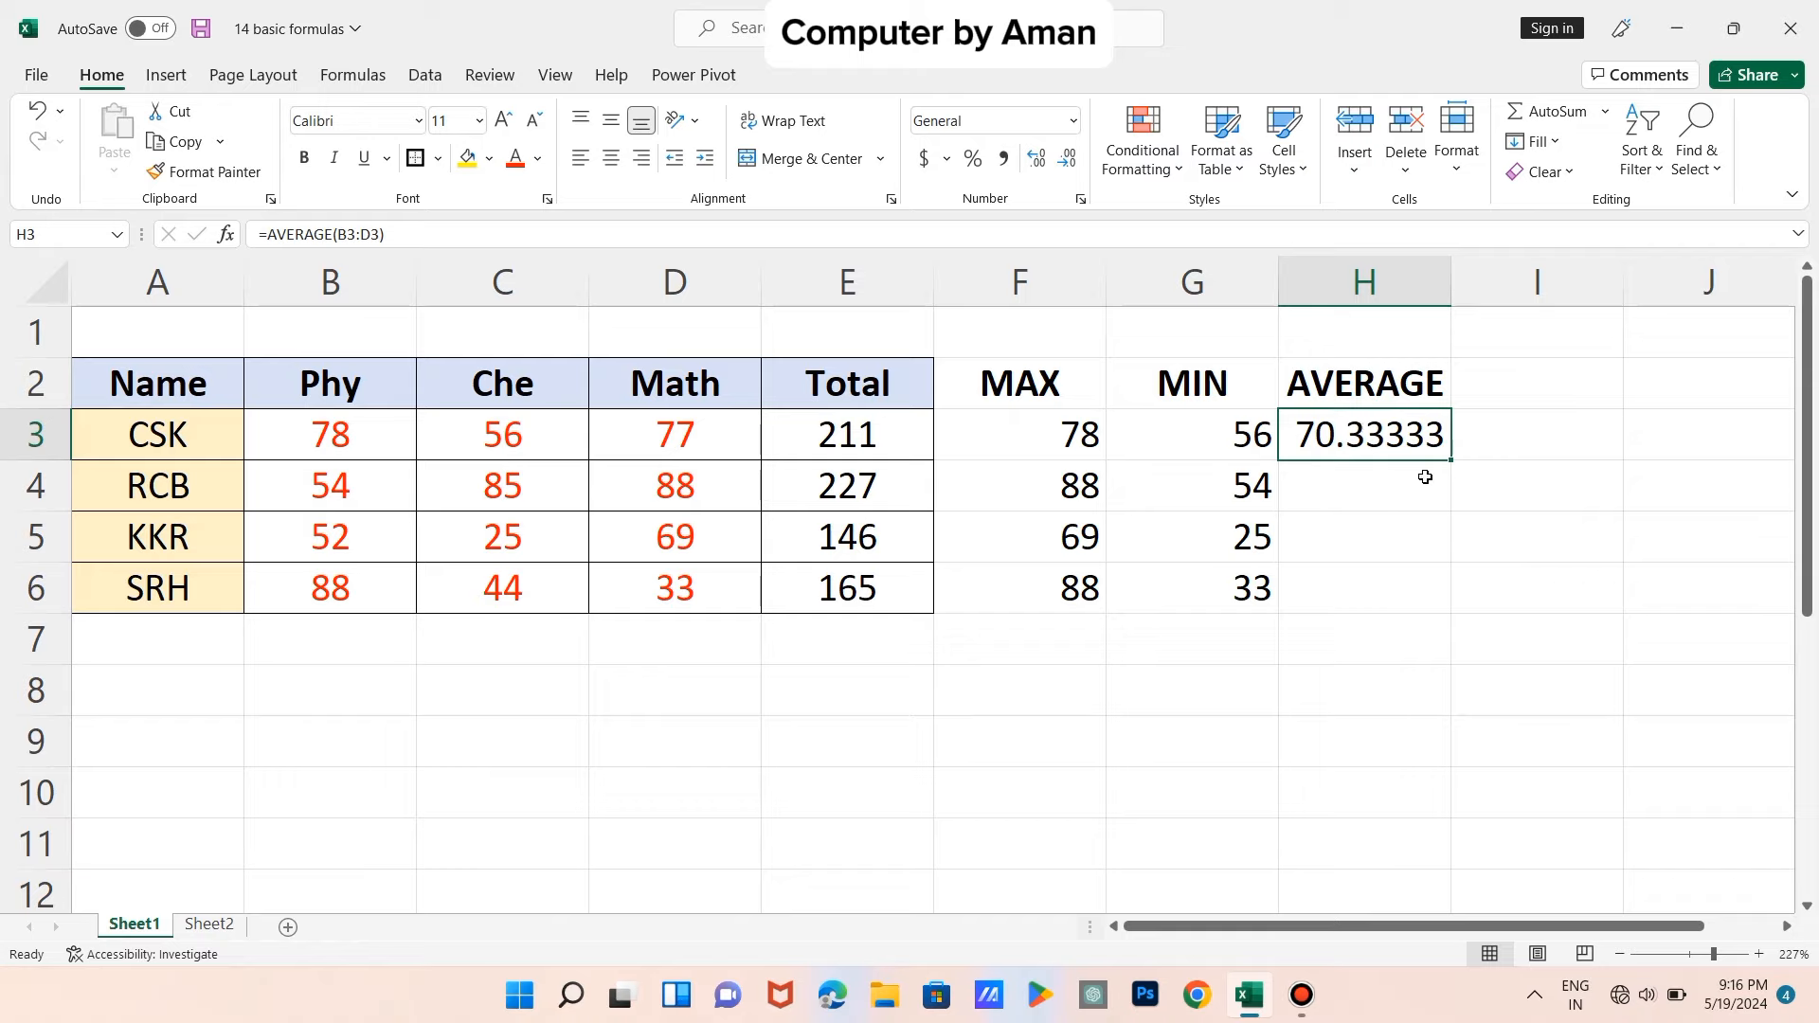
{"action": "left_click_drag", "start_coordinate": [1448, 463], "coordinate": [1443, 603]}
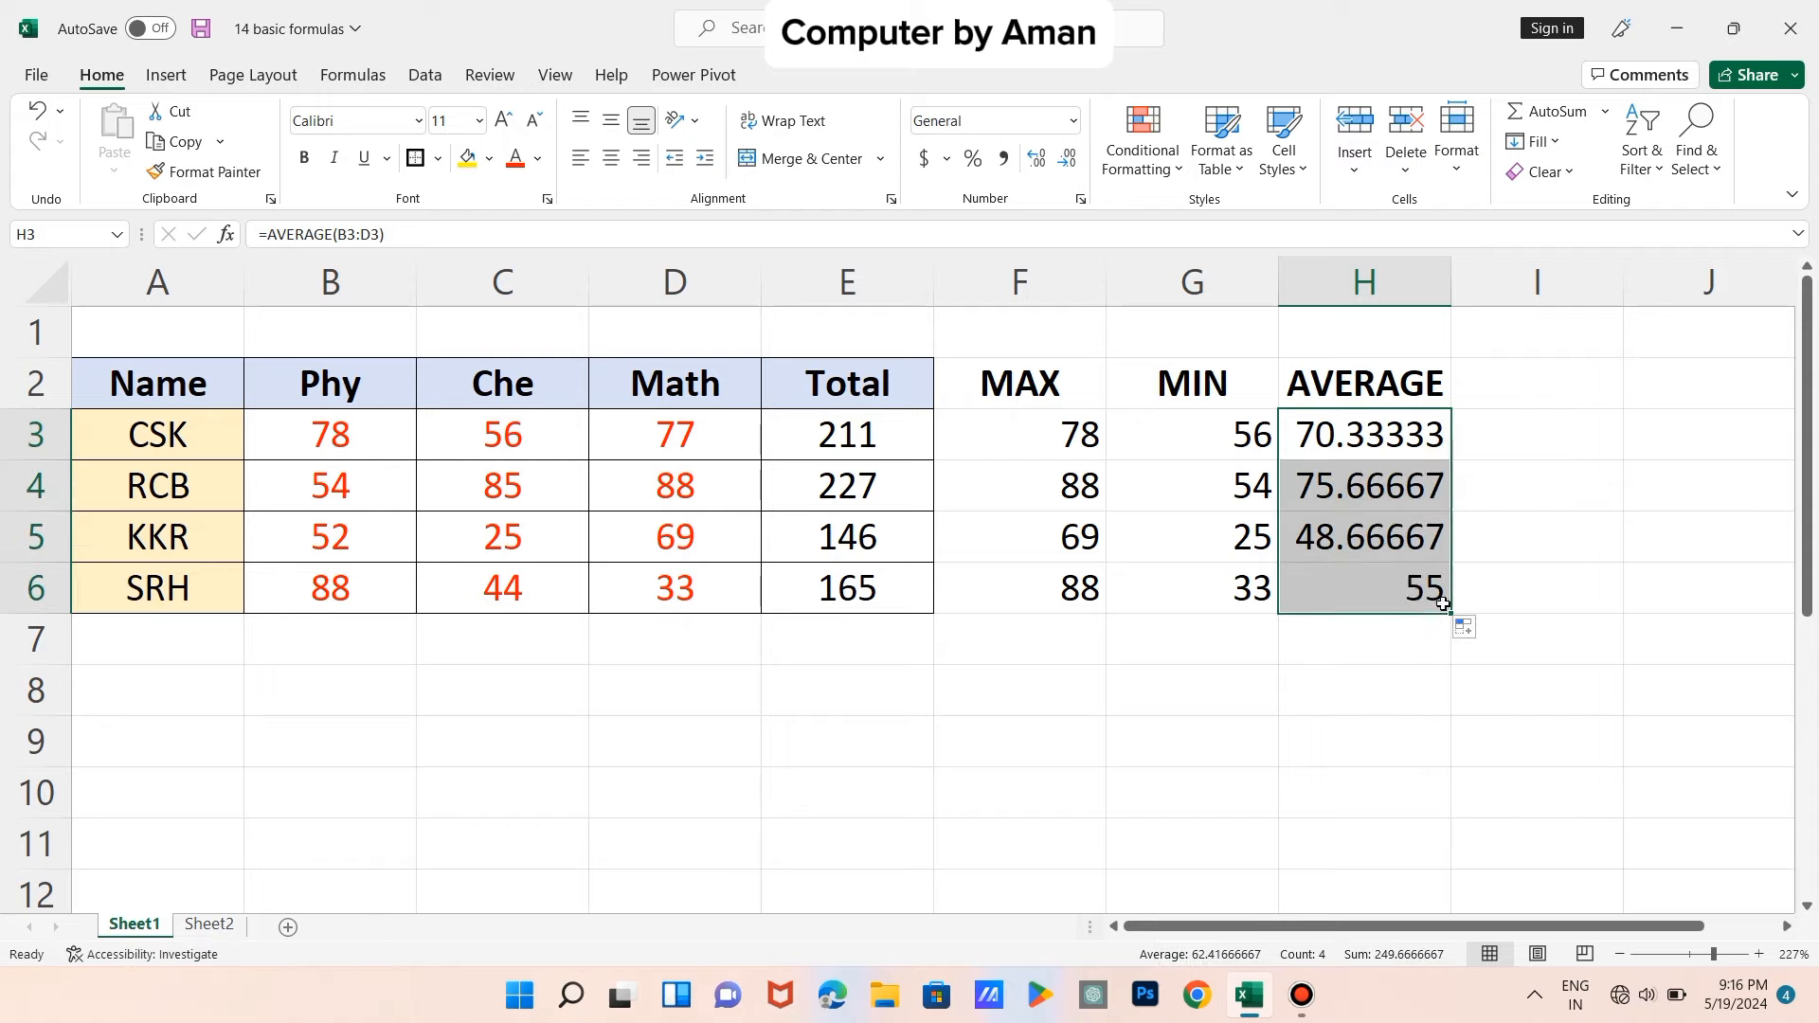
- Reduce the averages in H3:H5 to two decimal places
{"action": "left_click", "coordinate": [1378, 468]}
{"action": "left_click_drag", "start_coordinate": [1379, 436], "coordinate": [1373, 535]}
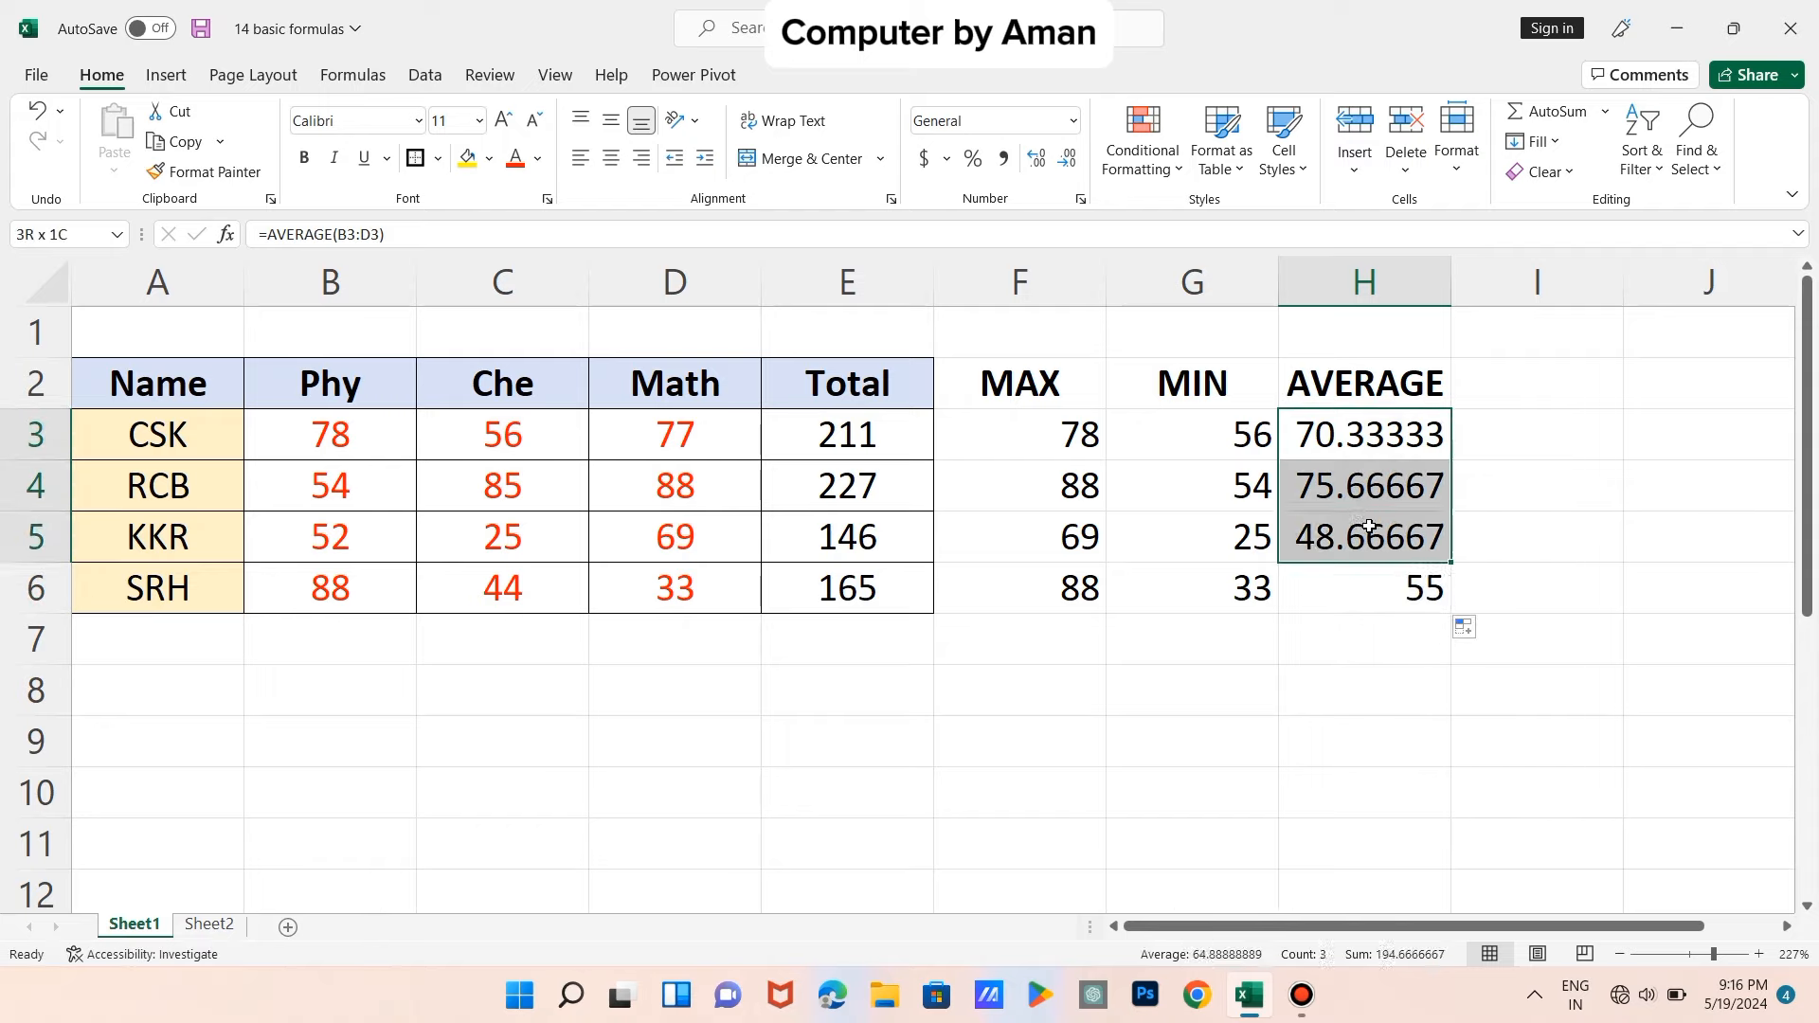
{"action": "left_click_drag", "start_coordinate": [1359, 488], "coordinate": [1344, 542]}
{"action": "left_click", "coordinate": [1352, 442]}
{"action": "left_click", "coordinate": [1068, 164]}
{"action": "left_click", "coordinate": [1069, 164]}
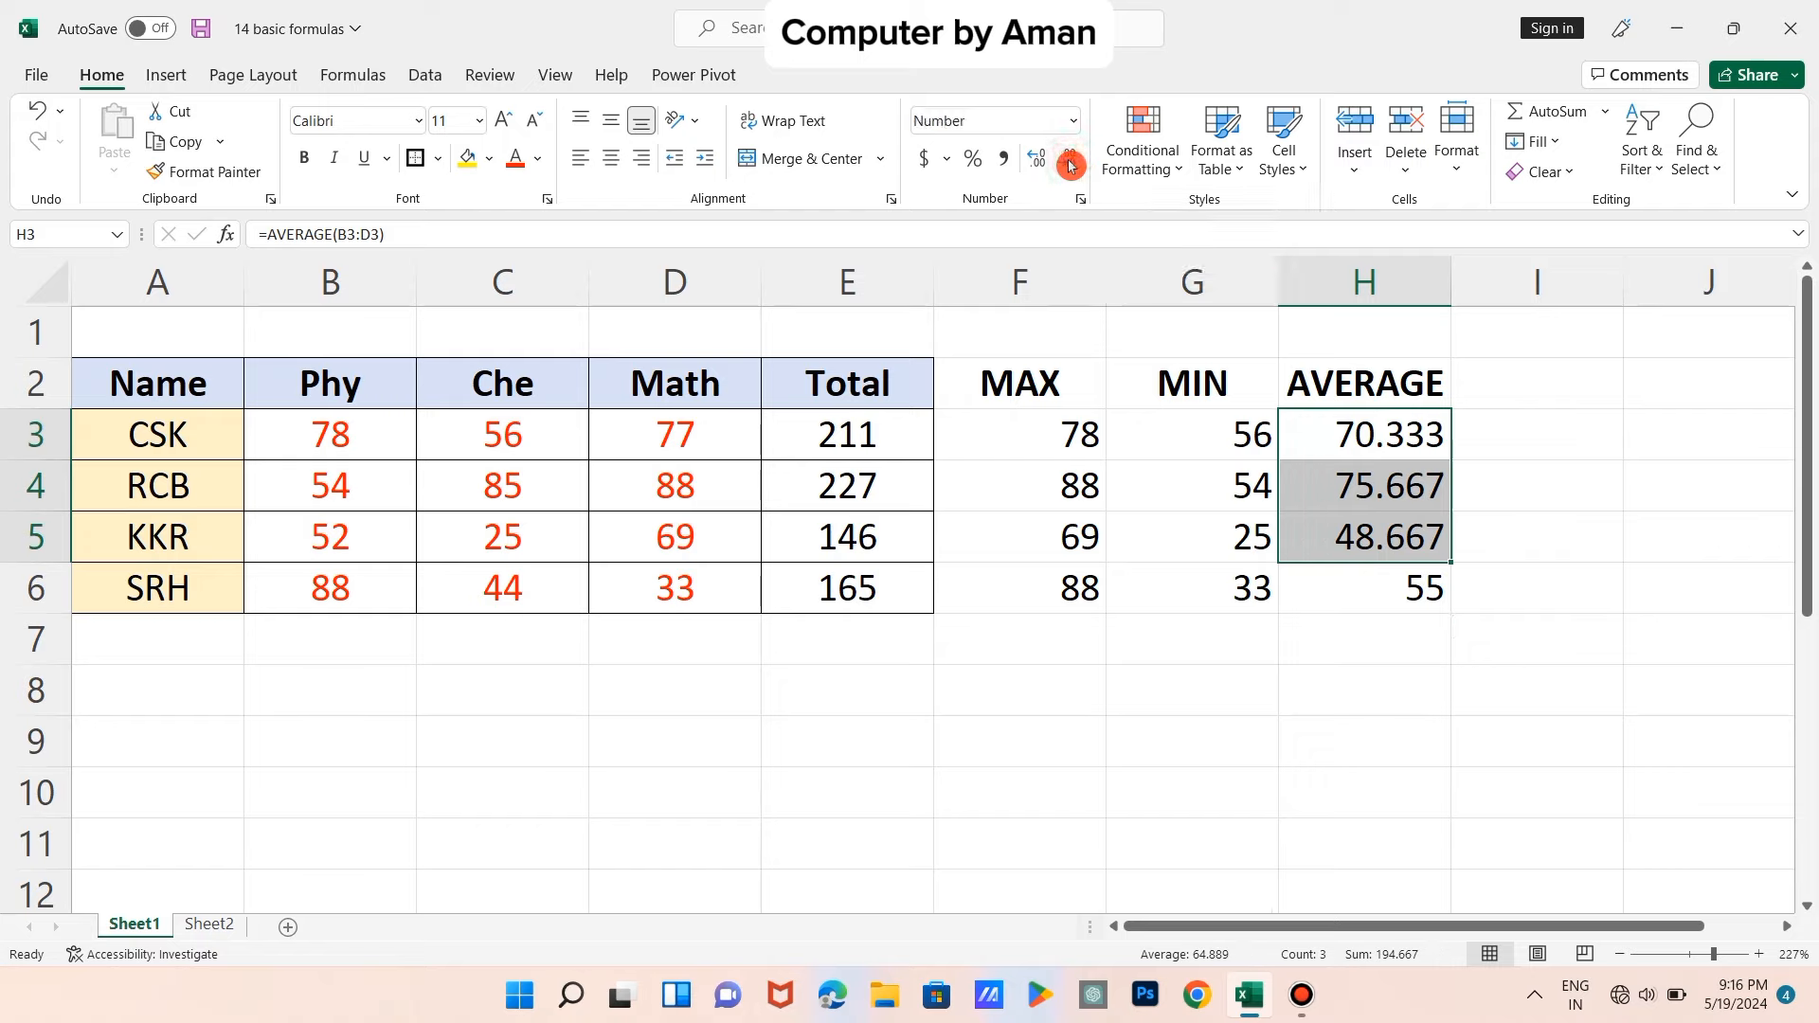
{"action": "left_click", "coordinate": [1069, 164]}
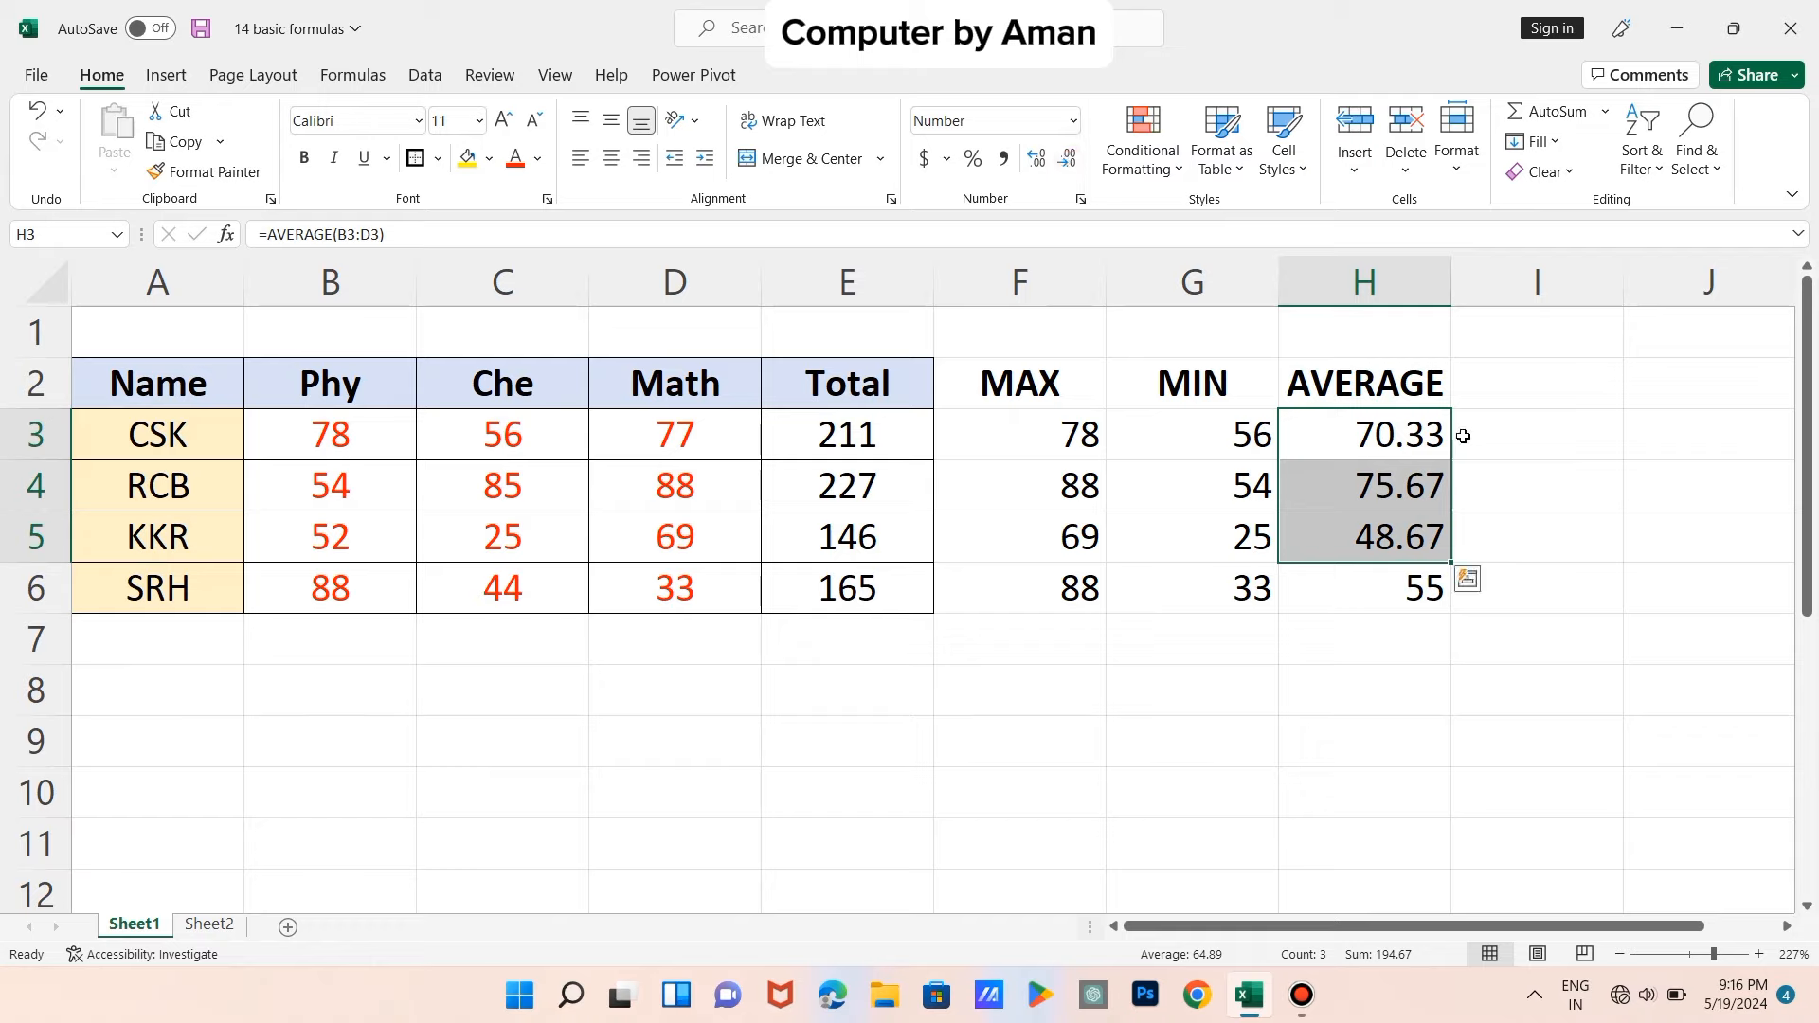
- Show extra decimals for the averages in H3:H5, and finally reduce them to one decimal place
{"action": "left_click", "coordinate": [1042, 163]}
{"action": "left_click", "coordinate": [1042, 163]}
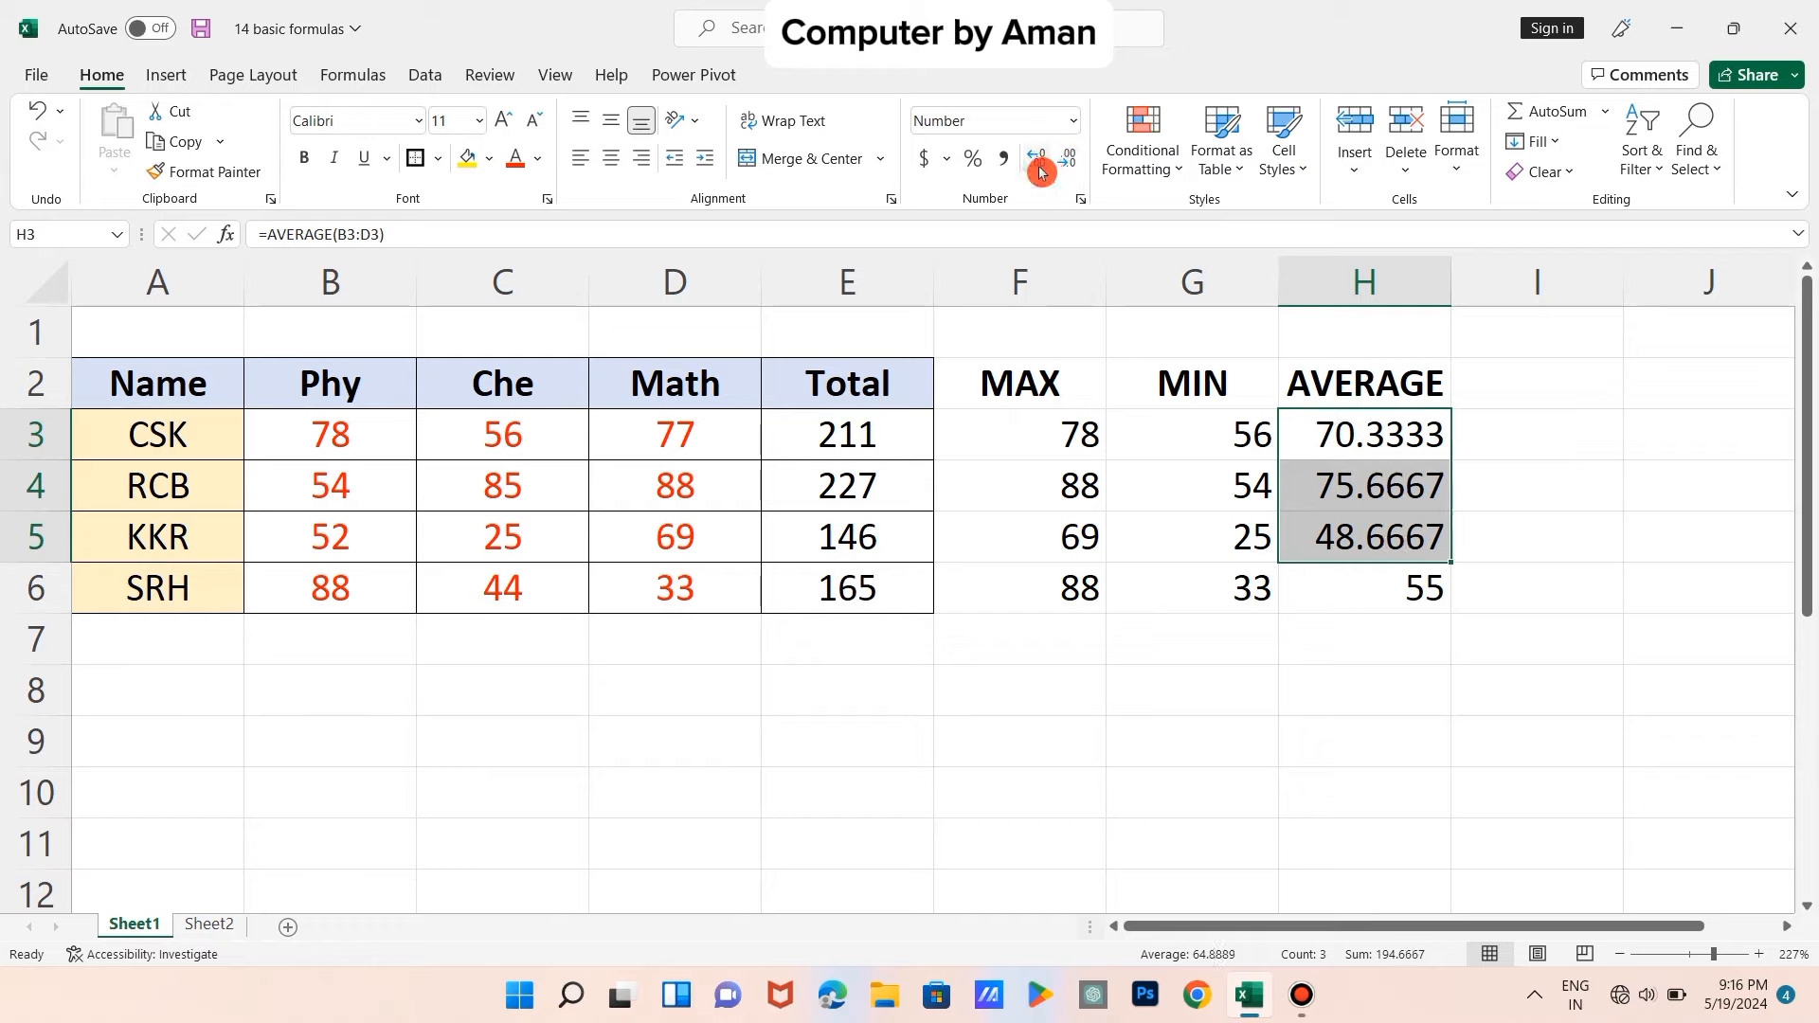
{"action": "left_click", "coordinate": [1042, 163]}
{"action": "left_click", "coordinate": [1067, 164]}
{"action": "left_click", "coordinate": [1067, 164]}
{"action": "left_click", "coordinate": [1067, 164]}
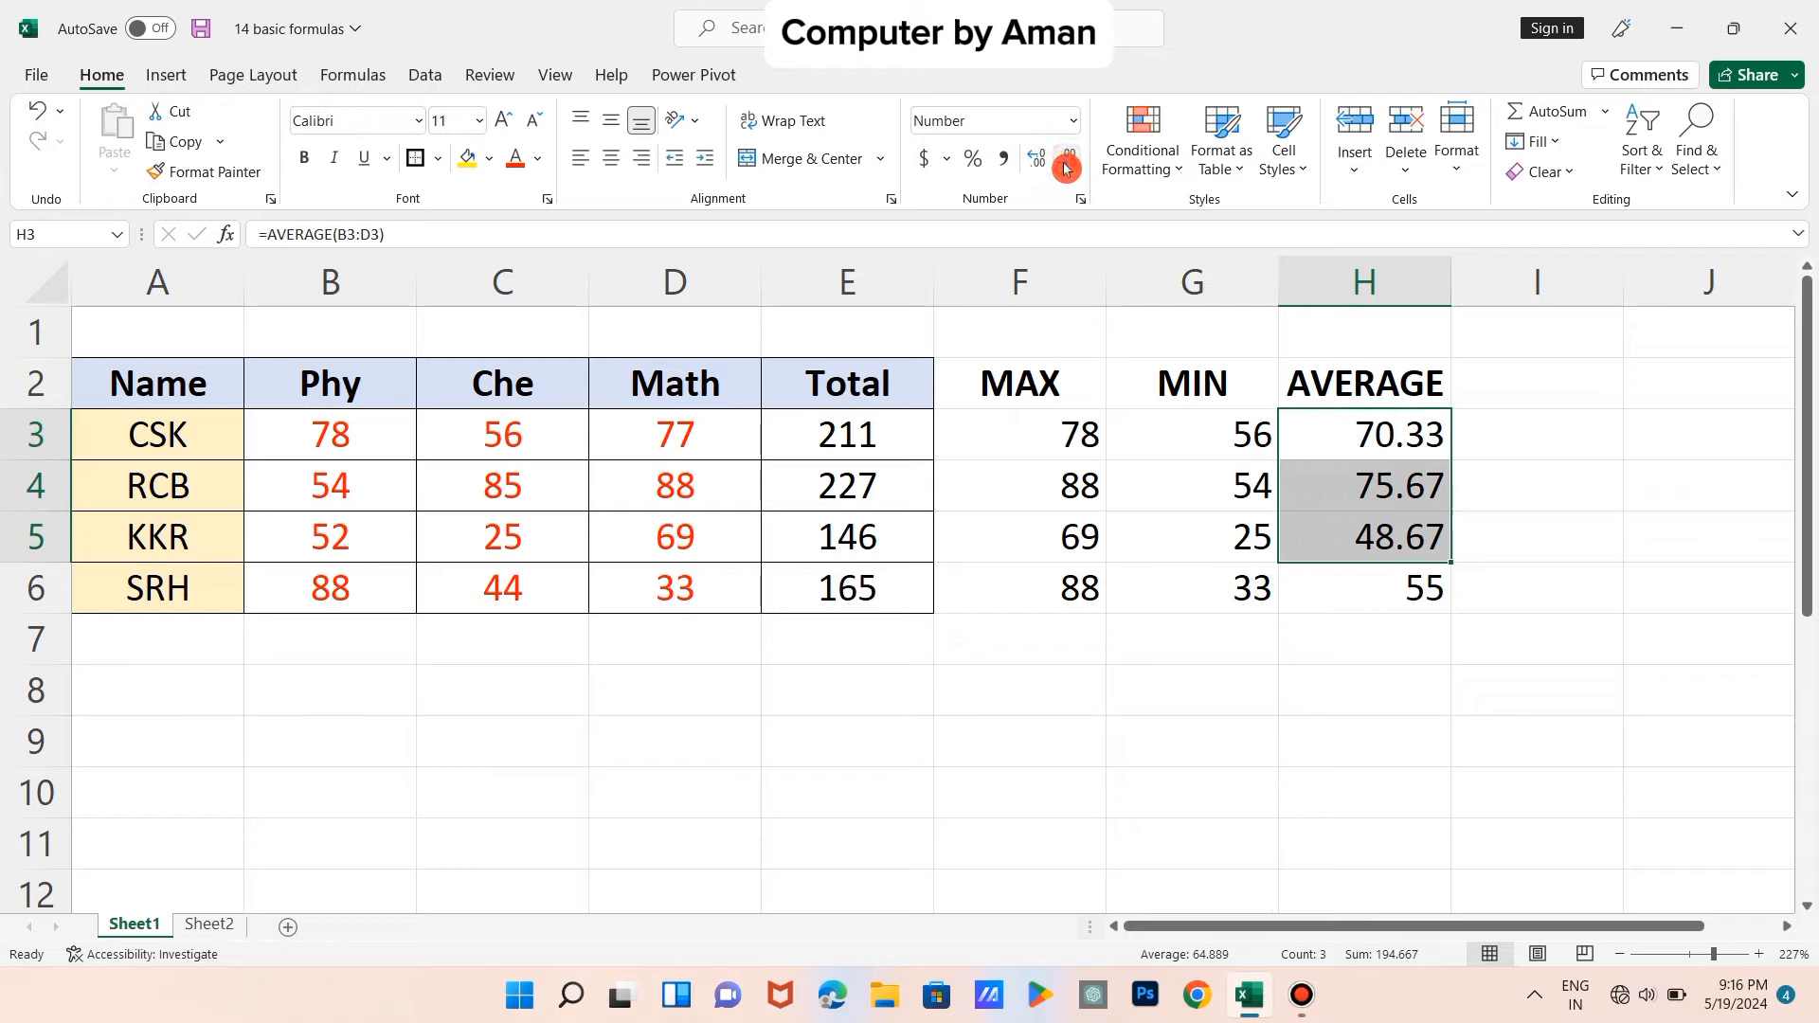
{"action": "left_click", "coordinate": [1067, 164]}
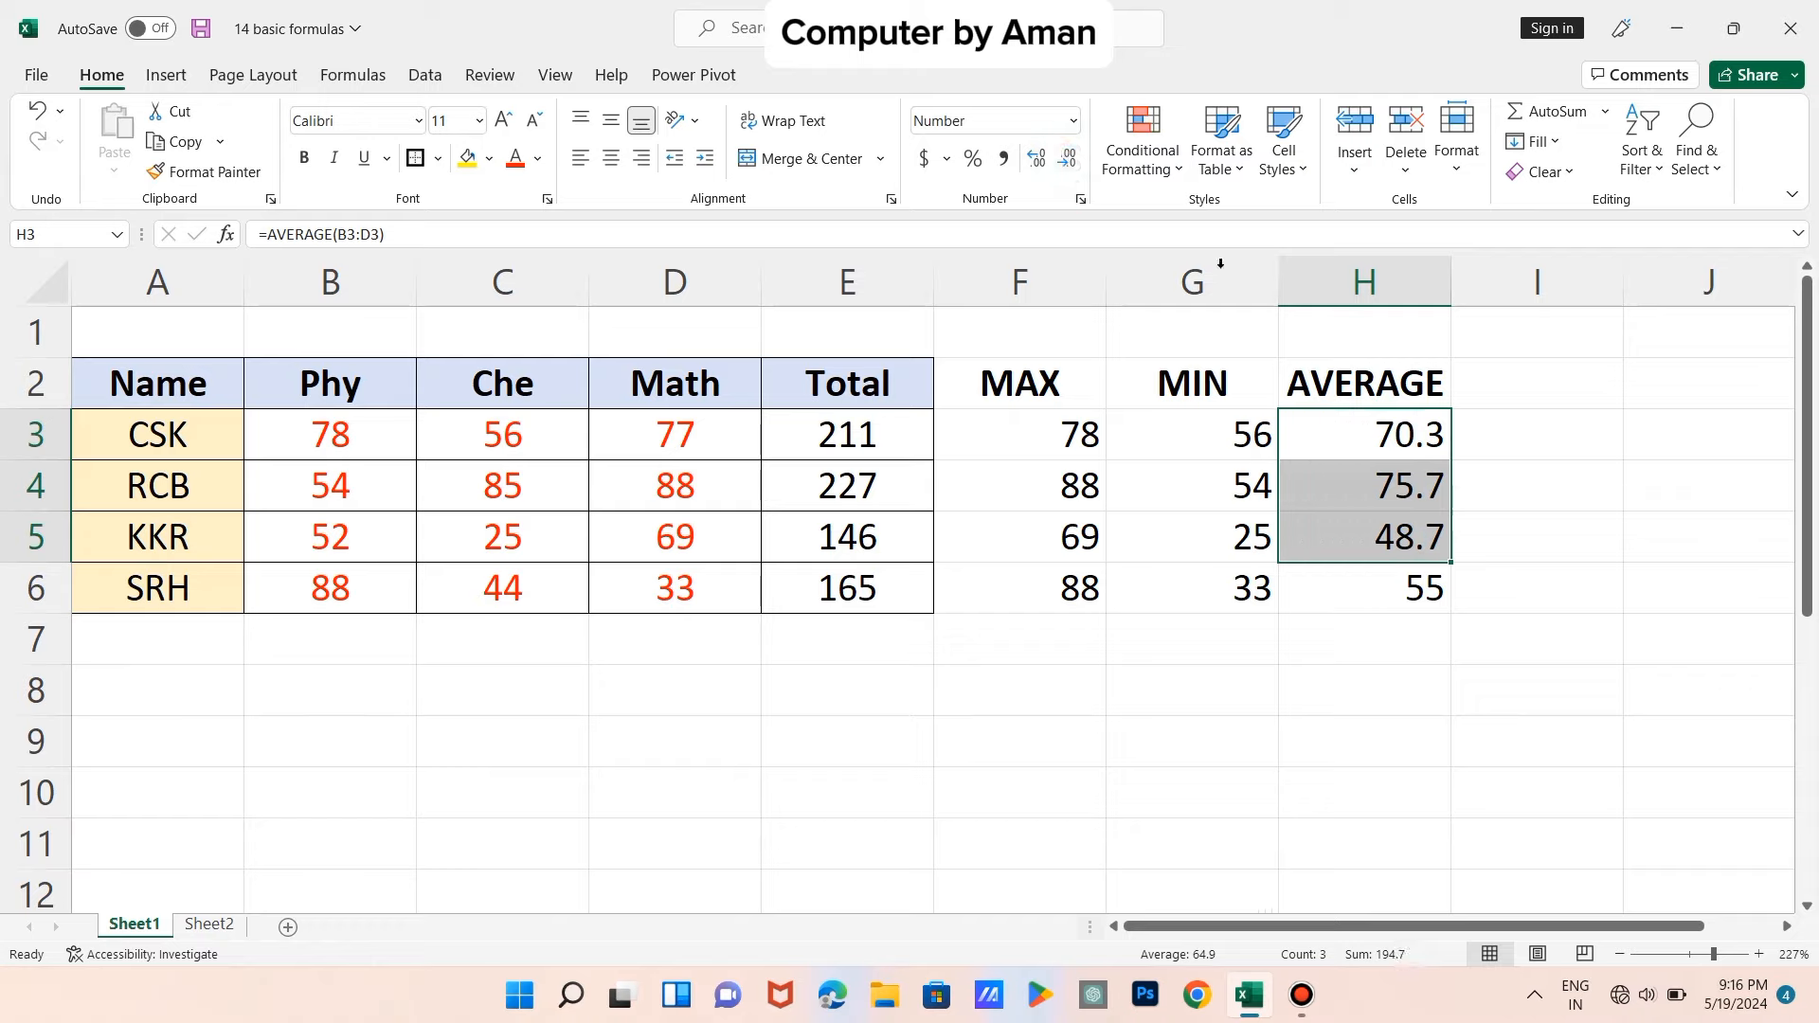
{"action": "left_click", "coordinate": [1537, 497]}
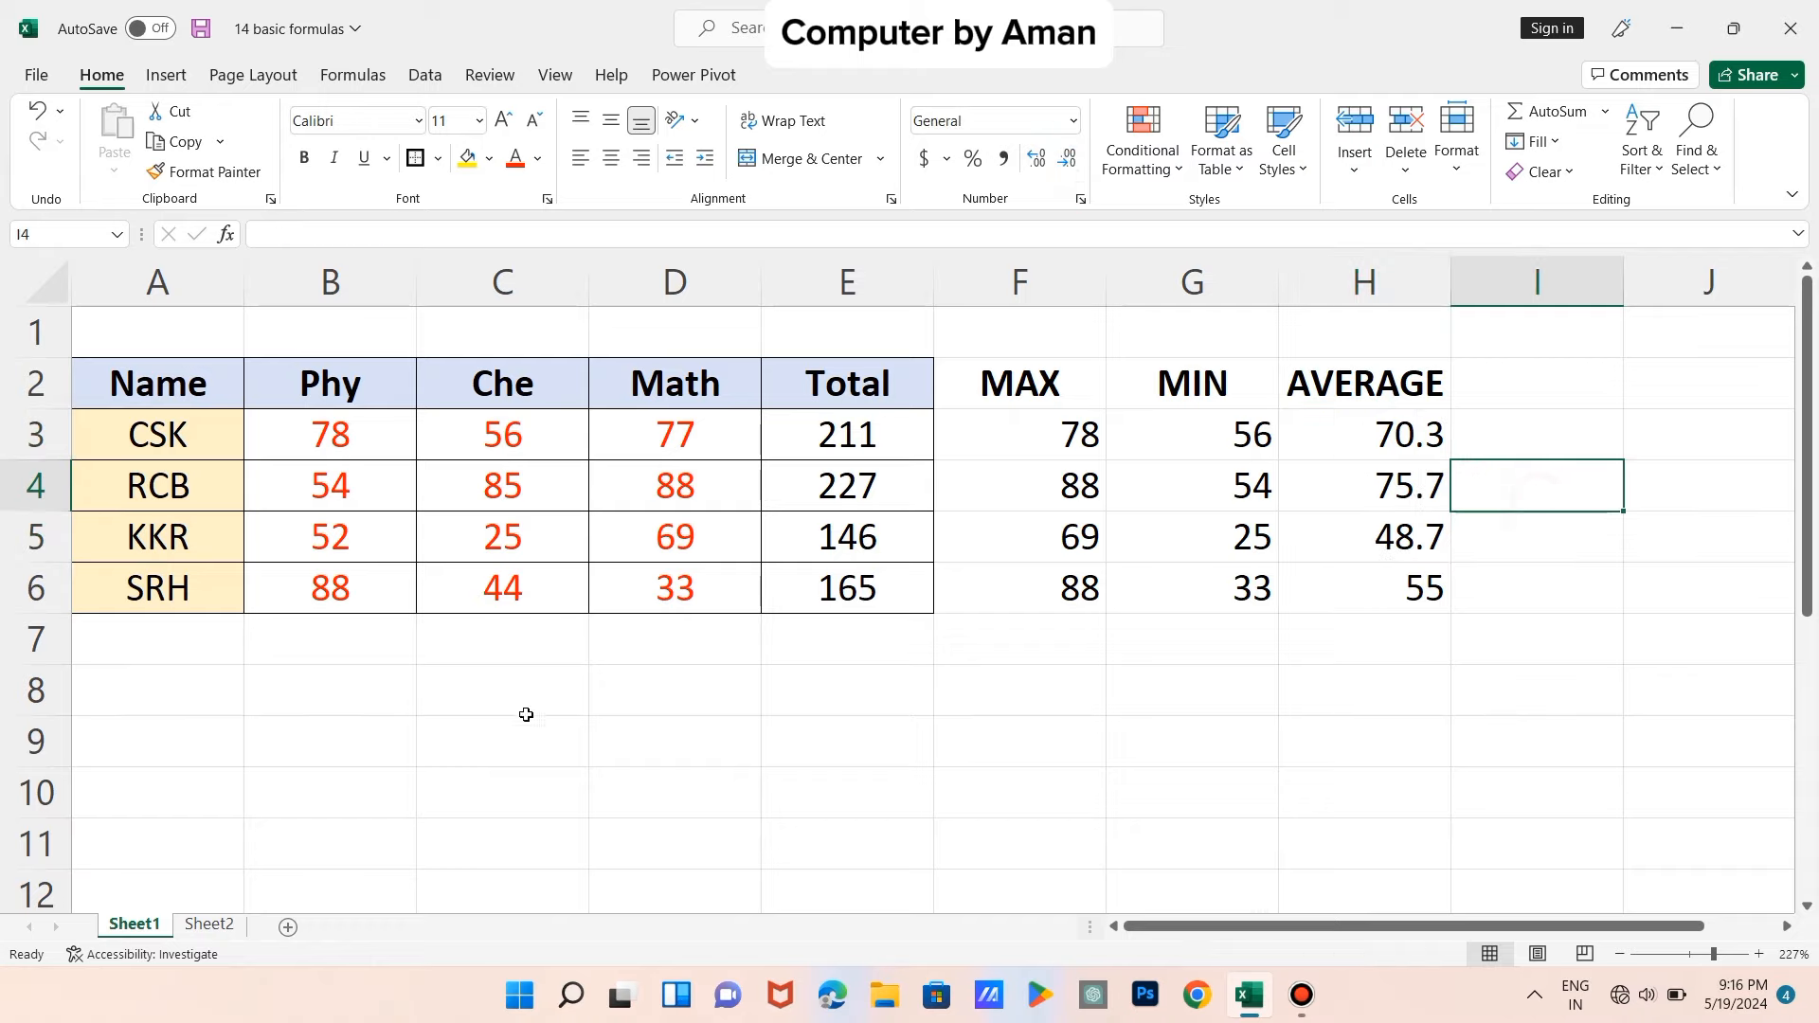
- Check the formula list on Sheet2, return to Sheet1 and add the label COUNT in cell C8
{"action": "left_click", "coordinate": [194, 921]}
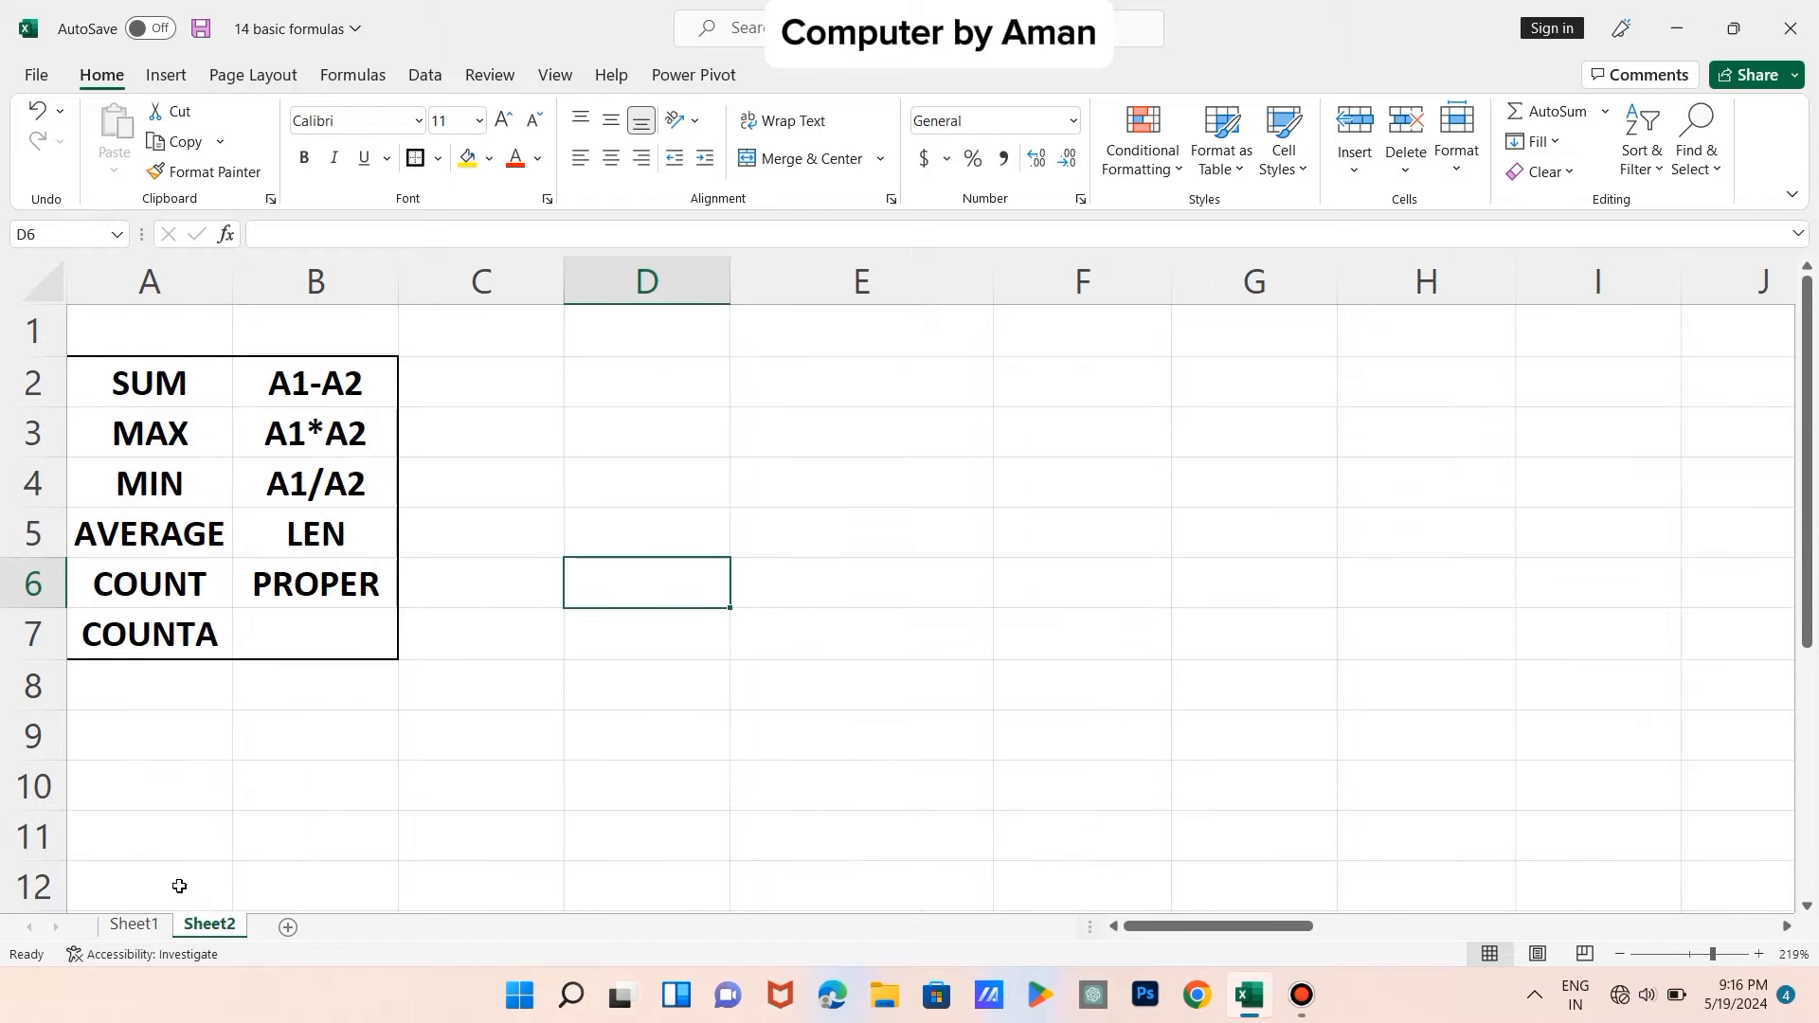
{"action": "left_click", "coordinate": [132, 941]}
{"action": "left_click", "coordinate": [131, 921]}
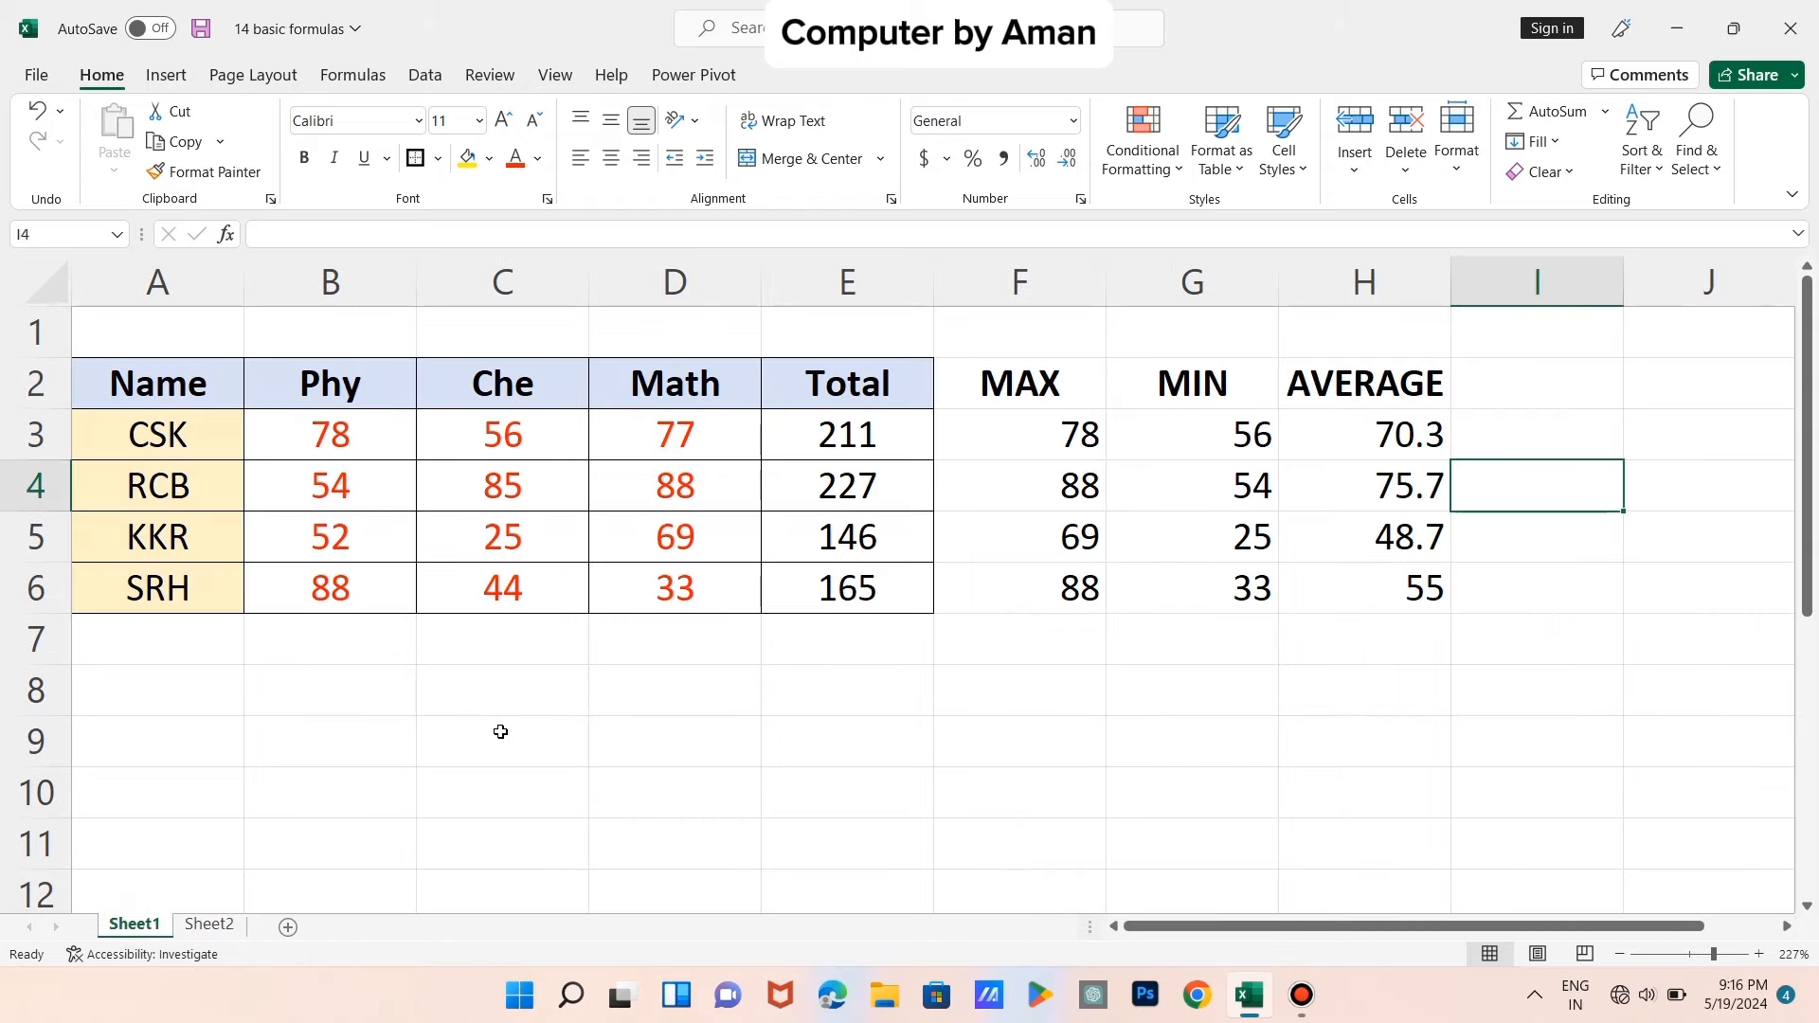
{"action": "left_click", "coordinate": [499, 704]}
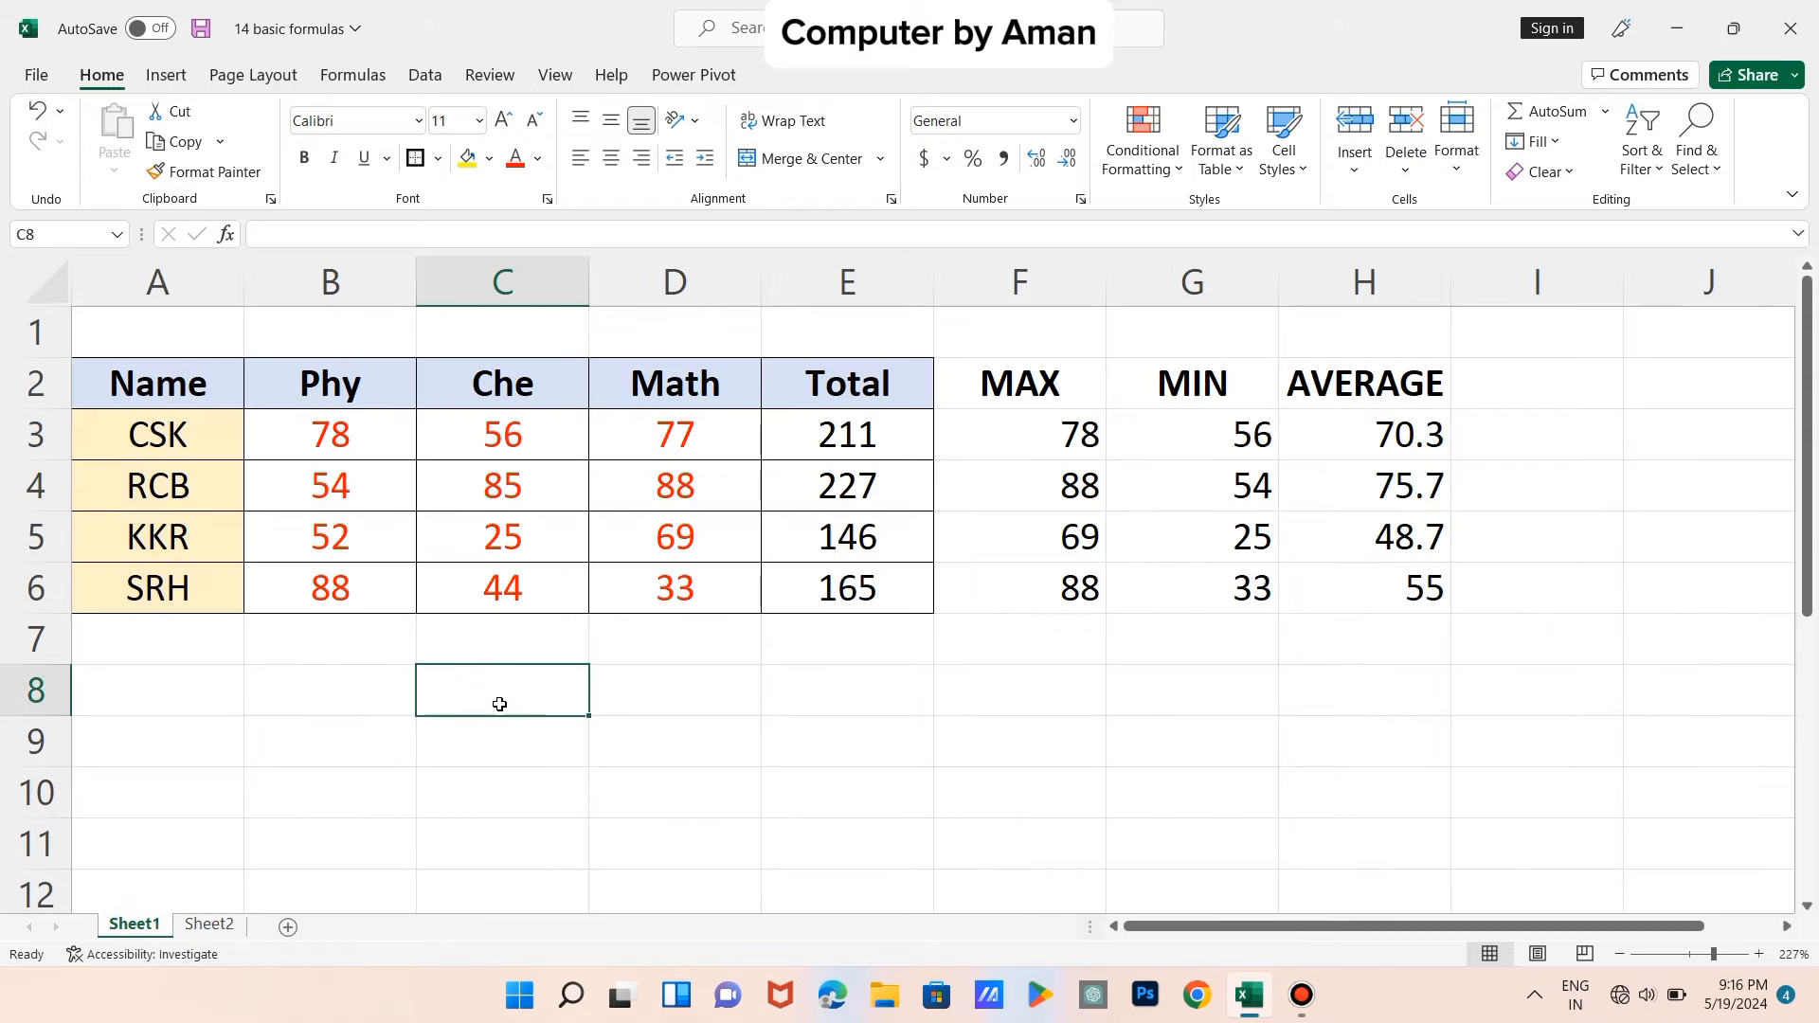
{"action": "type", "text": "COUNT"}
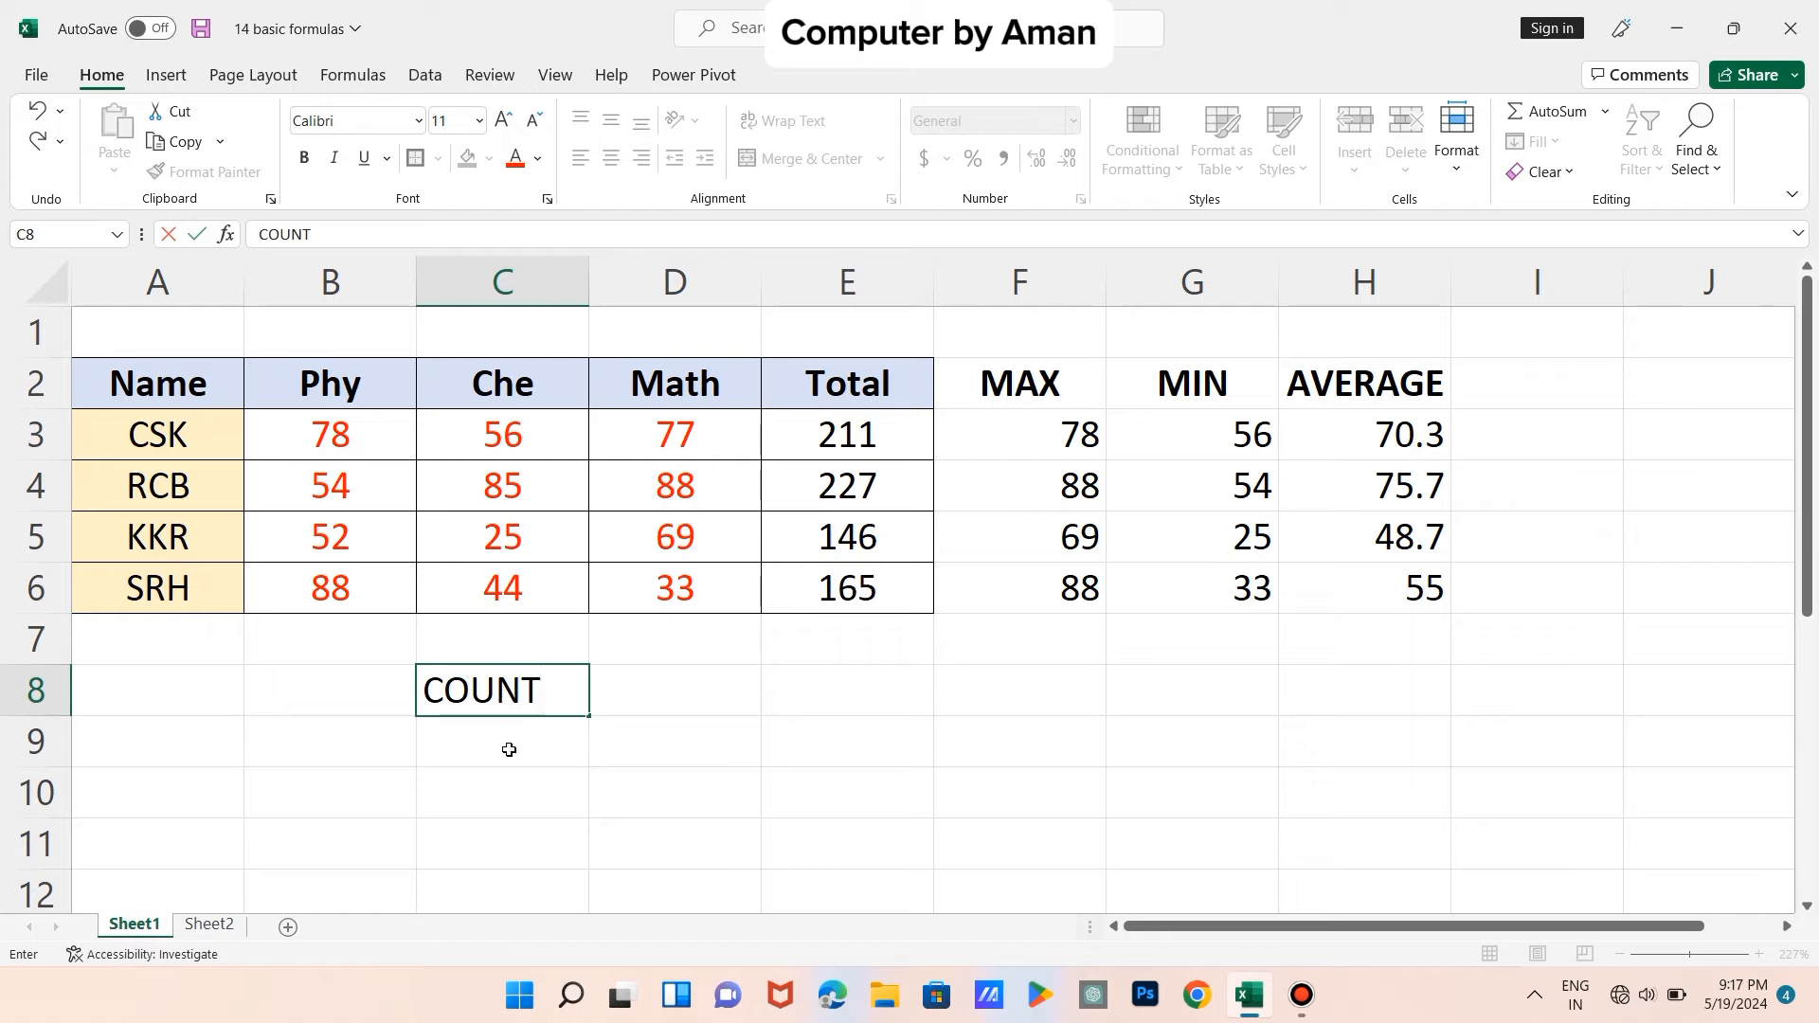
- Add the label COUNTA in cell C10 below the COUNT label
{"action": "left_click", "coordinate": [512, 788]}
{"action": "type", "text": "A"}
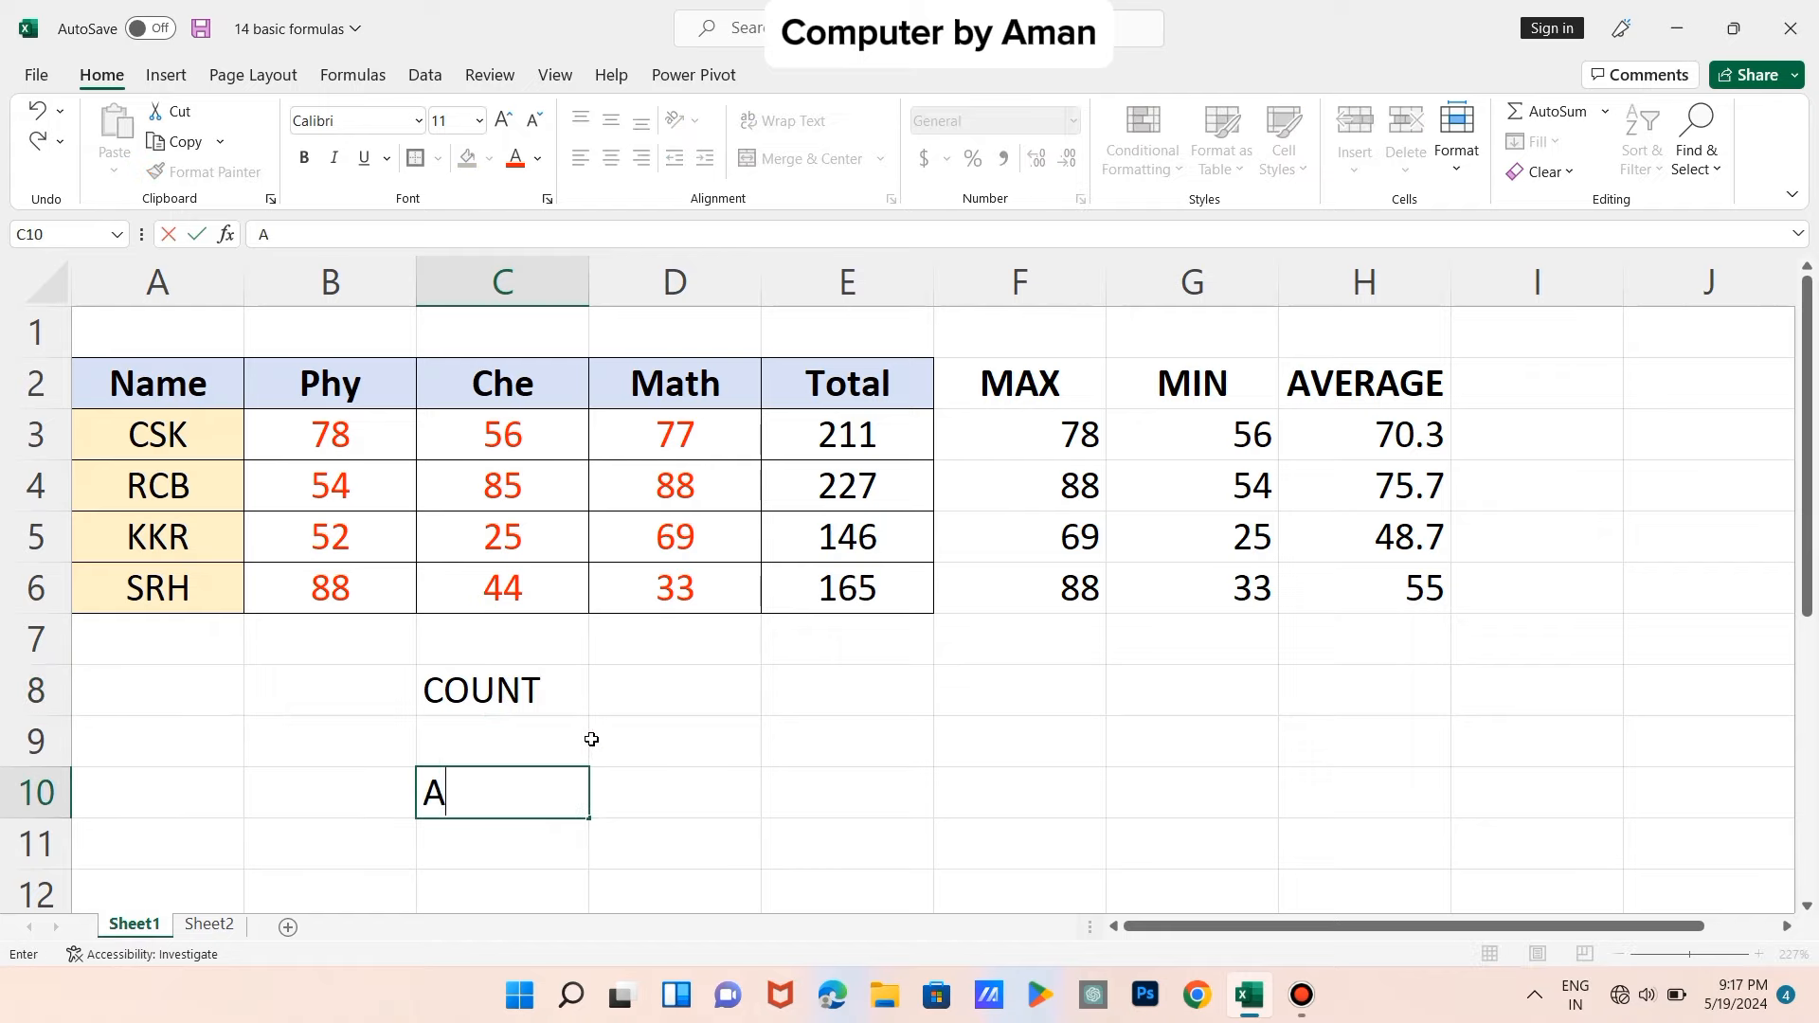
{"action": "key", "text": "BackSpace"}
{"action": "type", "text": "COUN"}
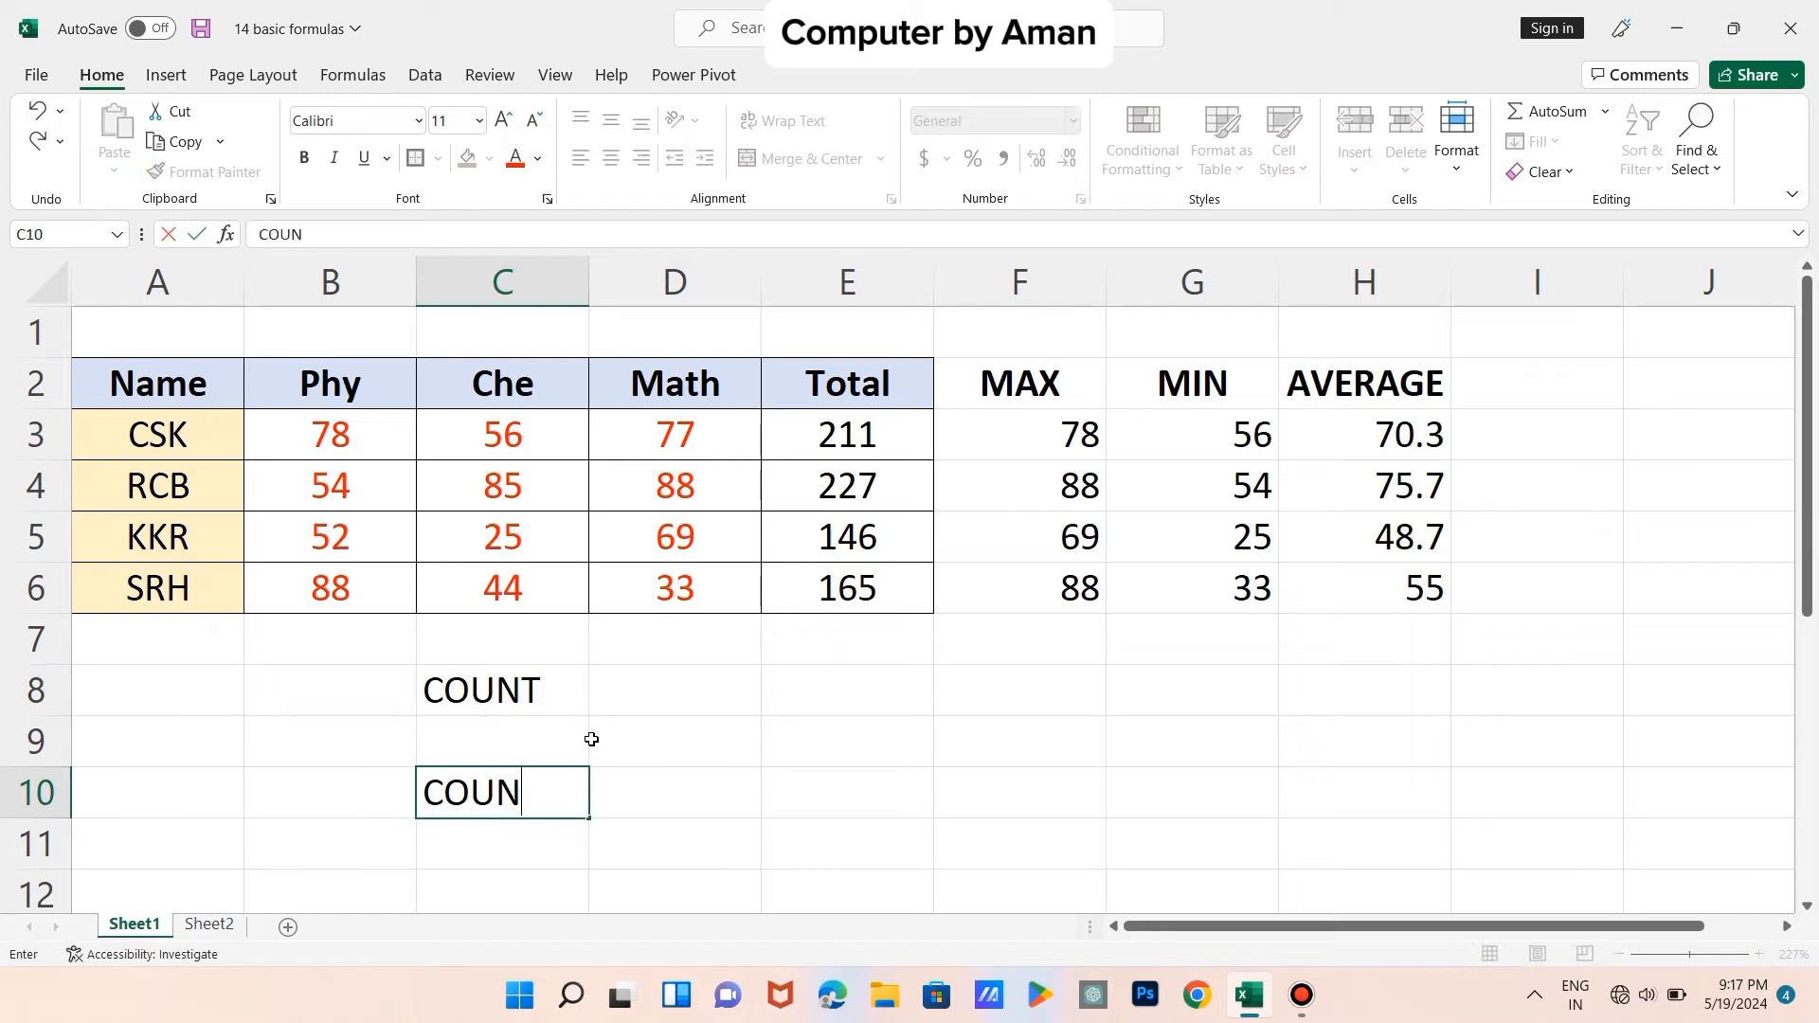
{"action": "type", "text": "TA"}
- Make the COUNT label in C8 and the COUNTA label in C10 bold
{"action": "left_click", "coordinate": [597, 677]}
{"action": "left_click", "coordinate": [570, 678]}
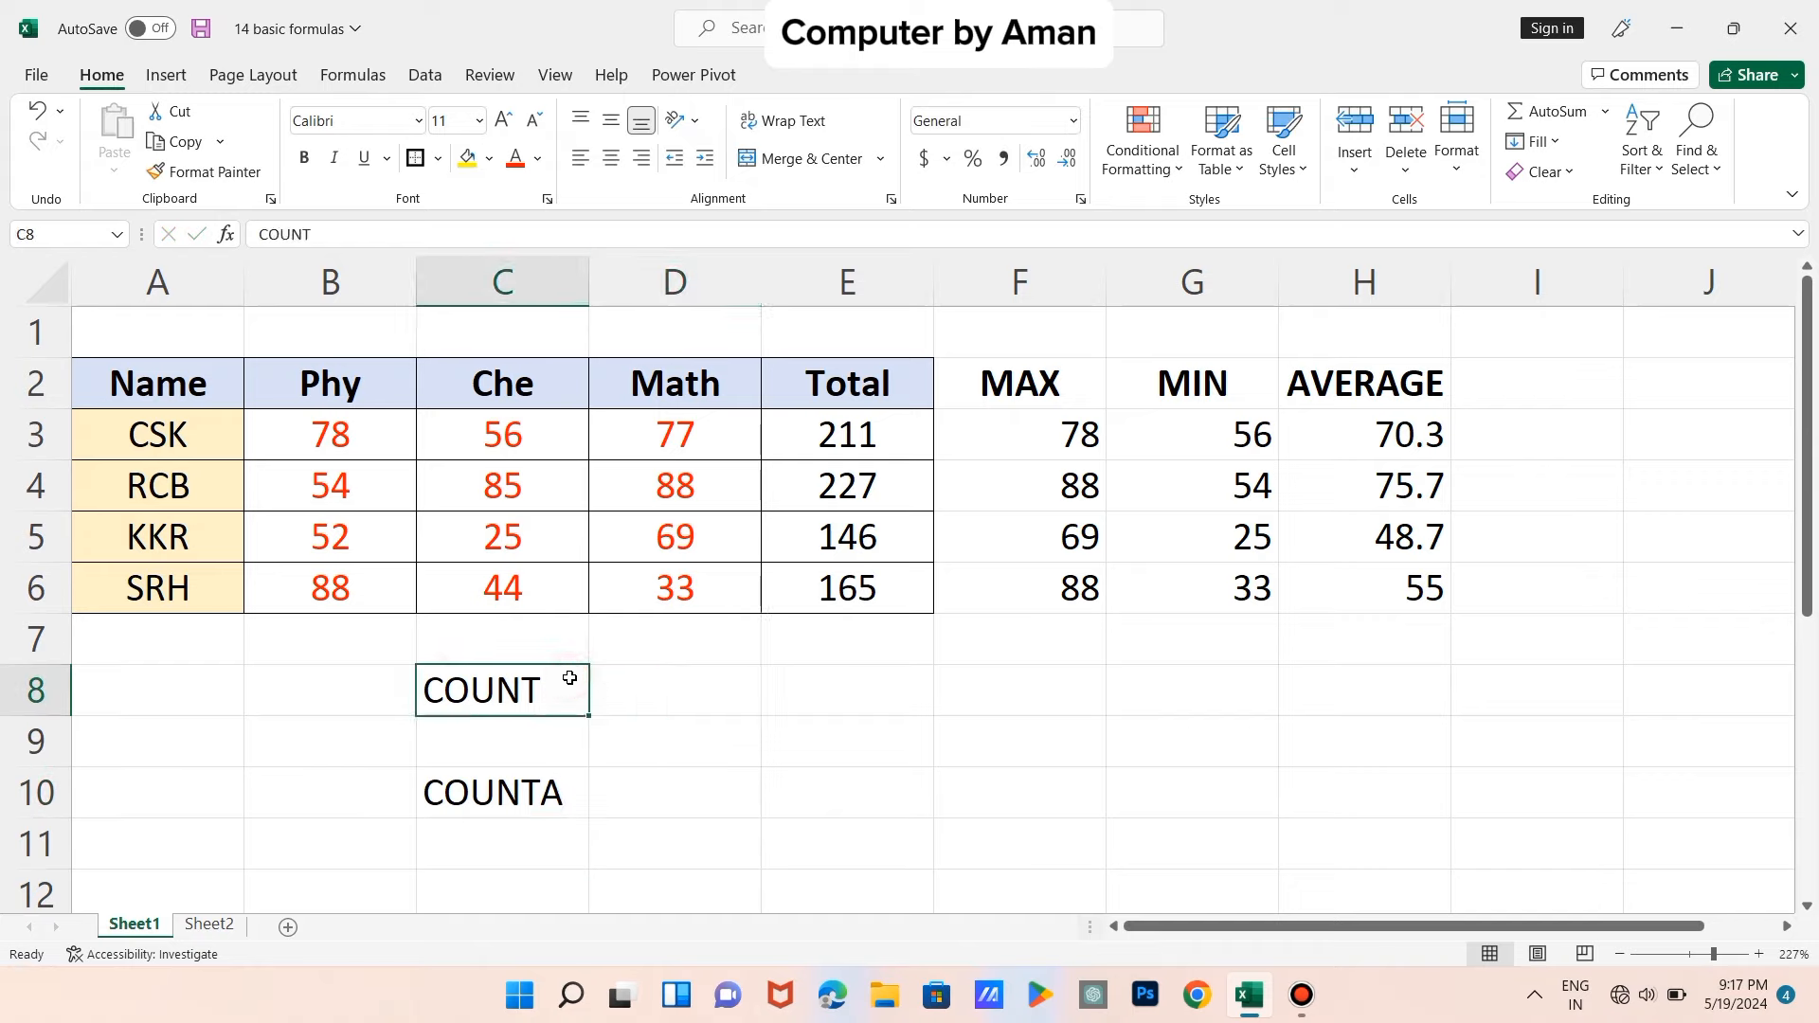
{"action": "key", "text": "ctrl+b"}
{"action": "left_click", "coordinate": [476, 809]}
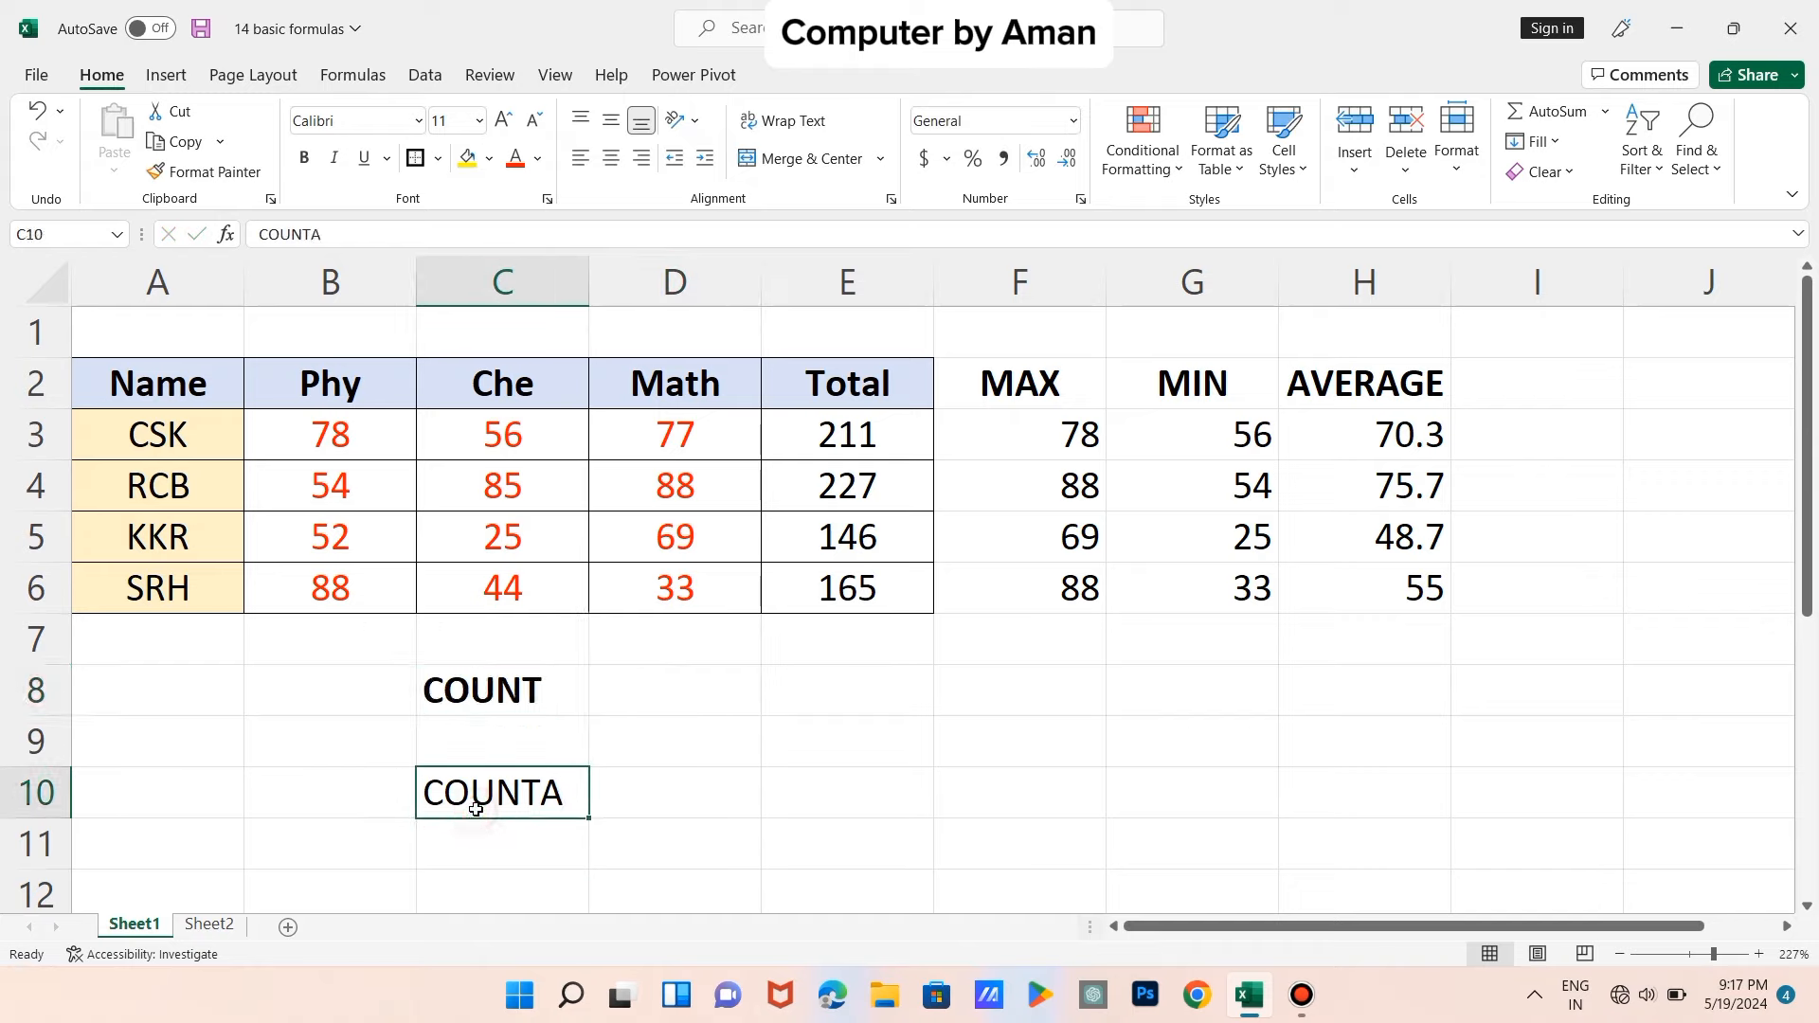
{"action": "left_click", "coordinate": [303, 157]}
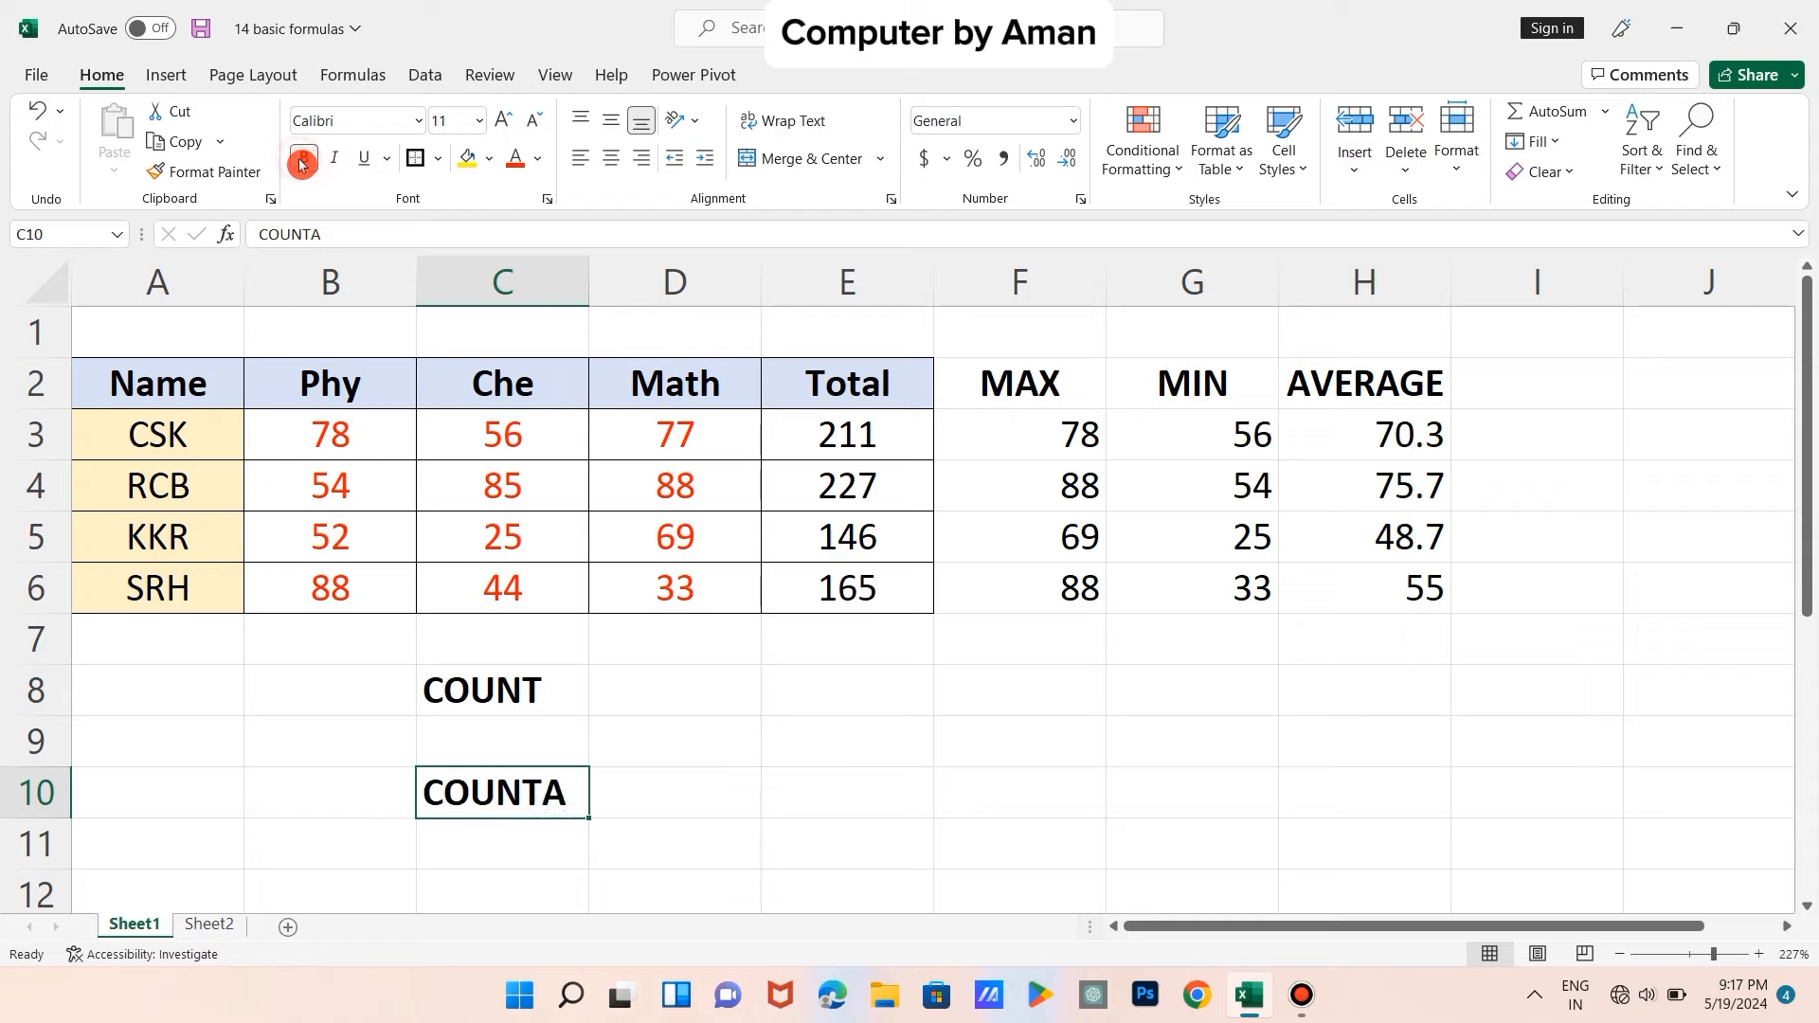
- Begin a COUNT formula in cell D8 beside the COUNT label
{"action": "left_click", "coordinate": [639, 696]}
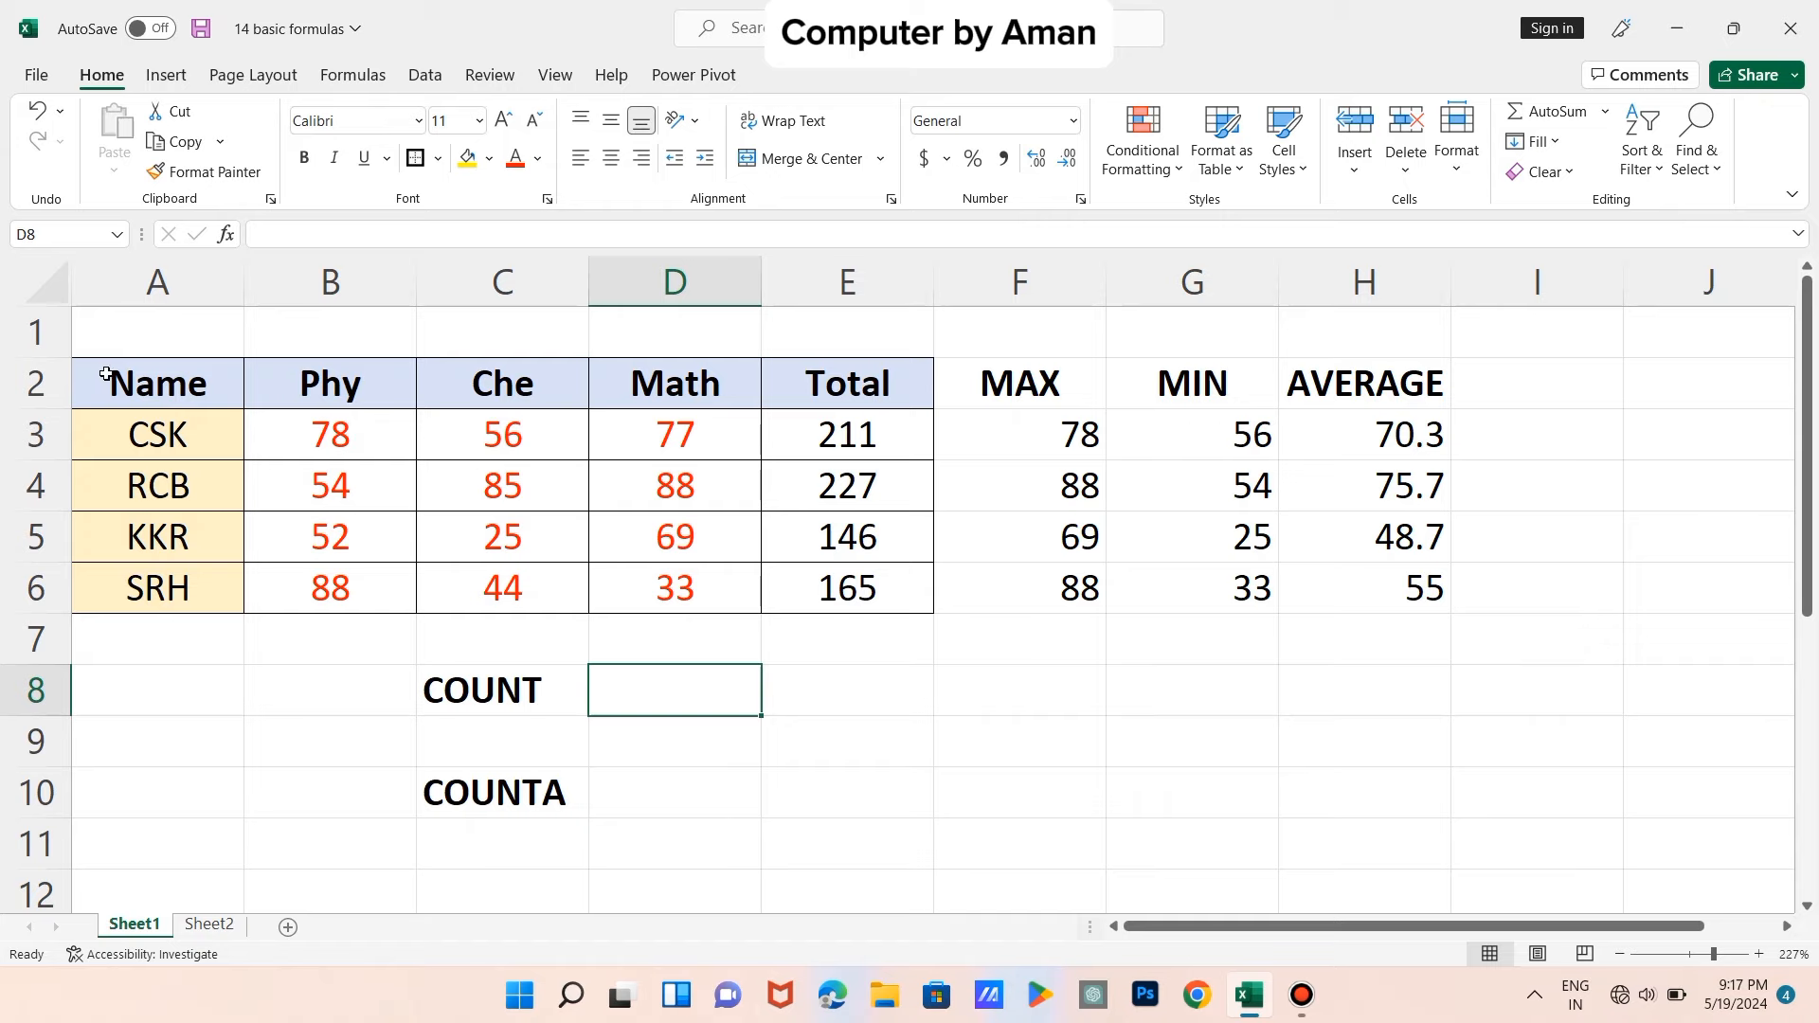
{"action": "left_click_drag", "start_coordinate": [172, 381], "coordinate": [1348, 585]}
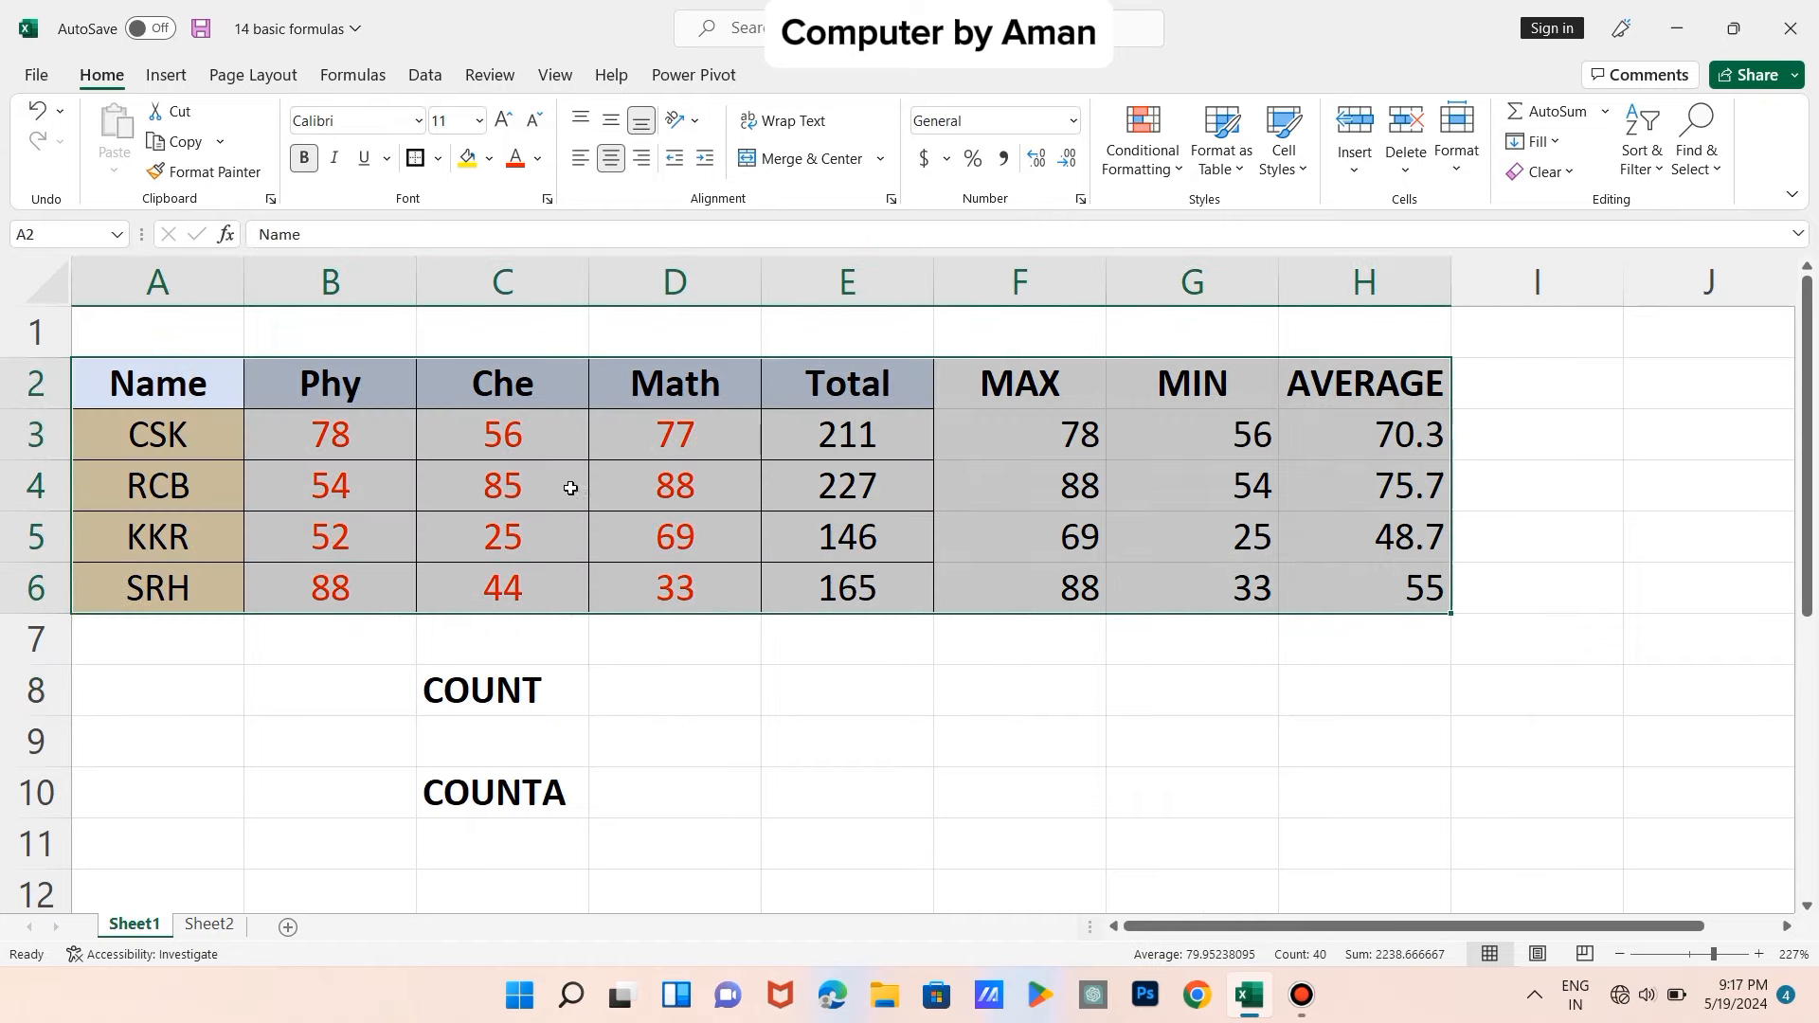
{"action": "left_click", "coordinate": [639, 696]}
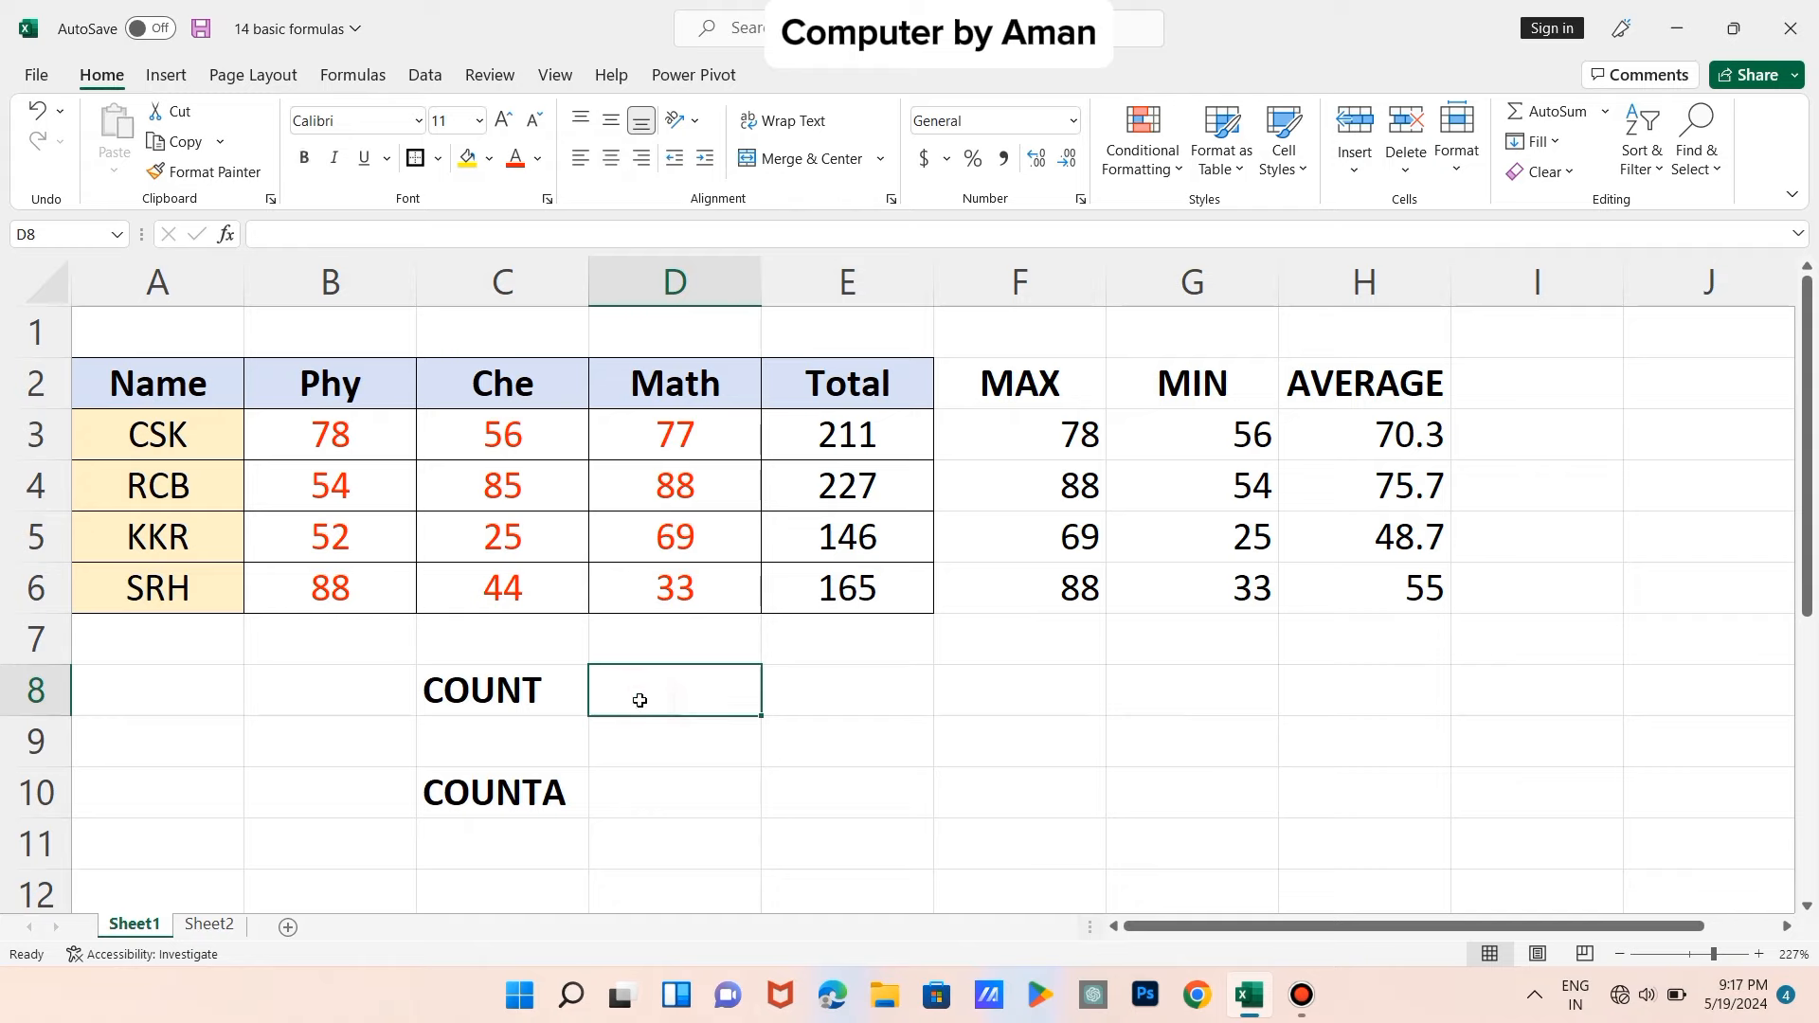
{"action": "type", "text": "=C"}
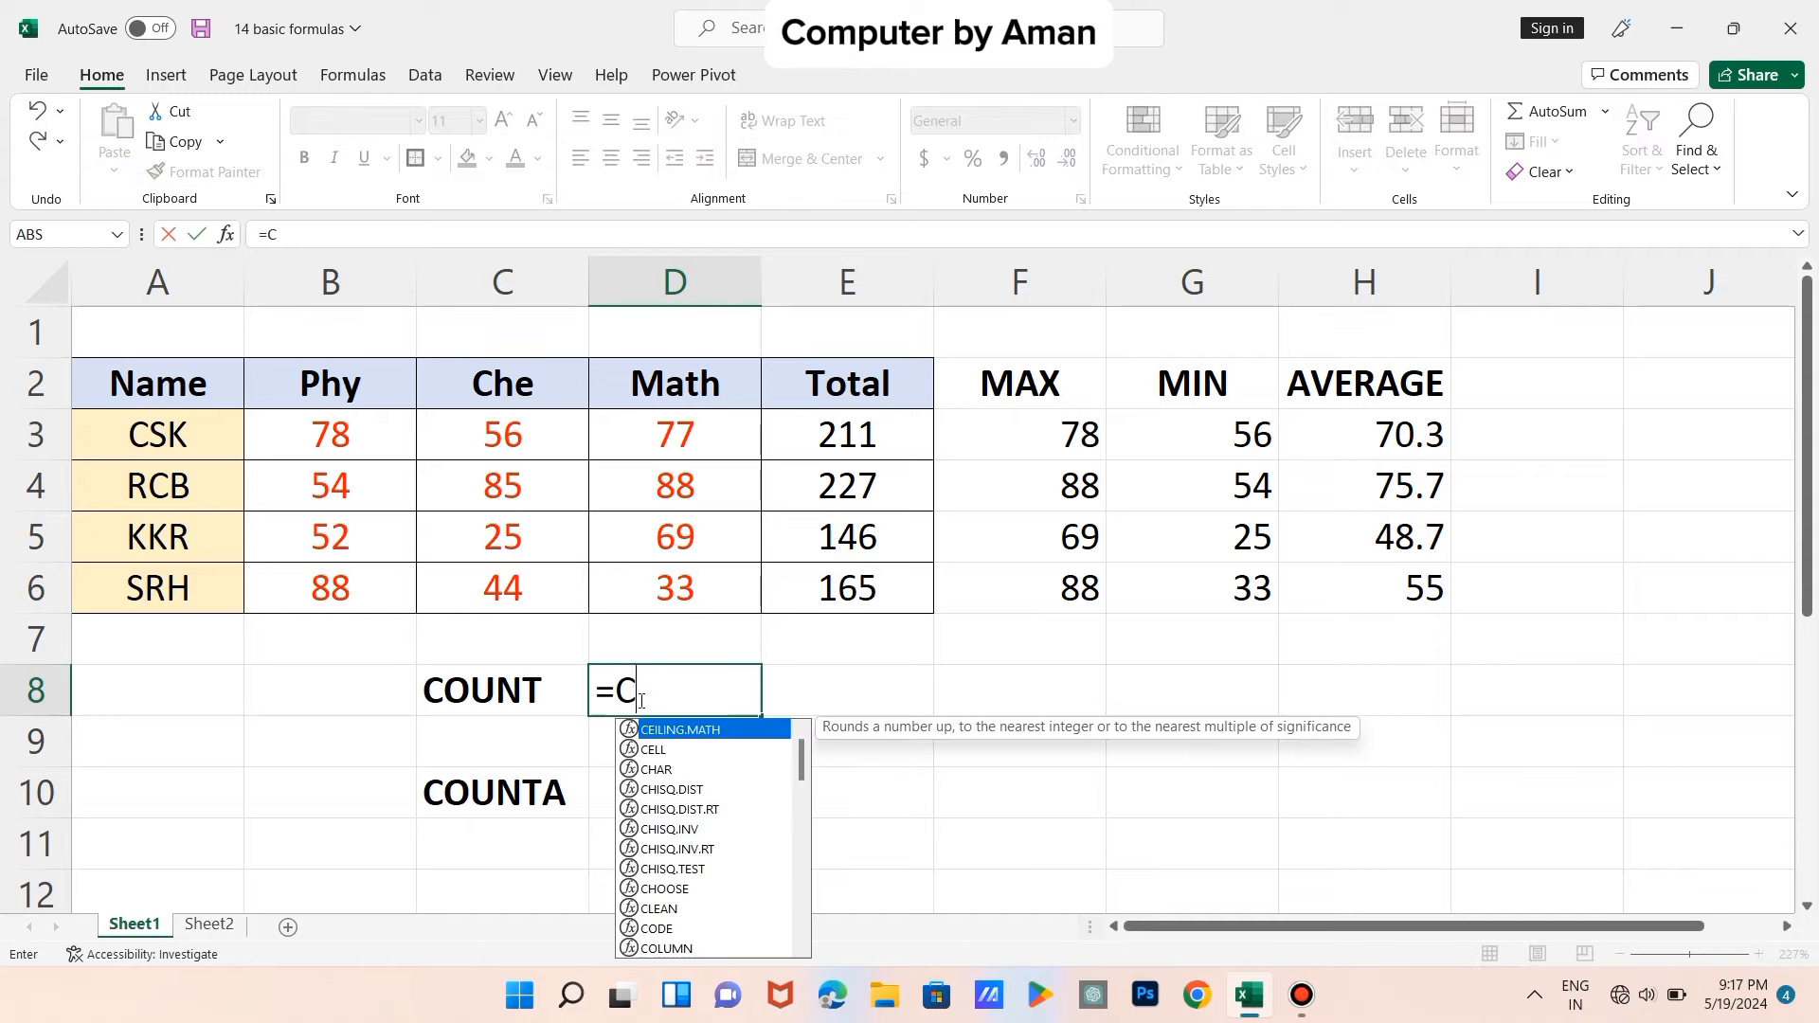
{"action": "type", "text": "OUNT("}
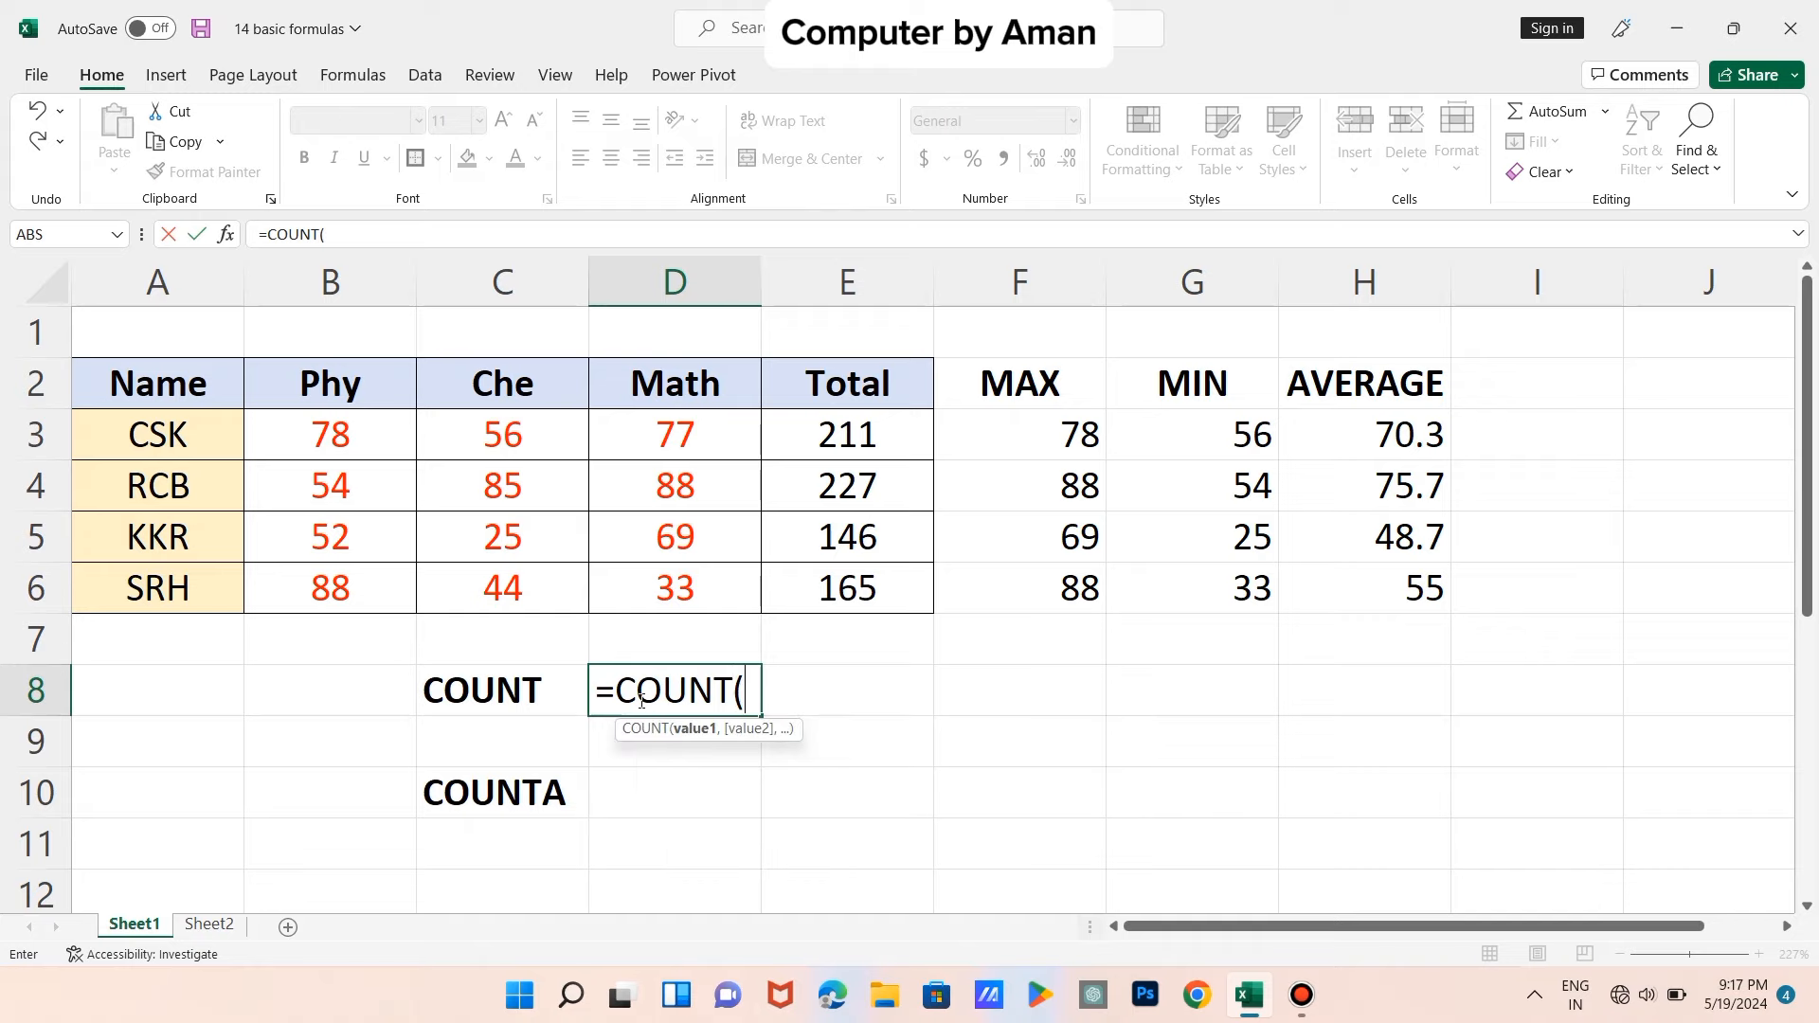
{"action": "left_click_drag", "start_coordinate": [195, 383], "coordinate": [1305, 596]}
{"action": "type", "text": ")"}
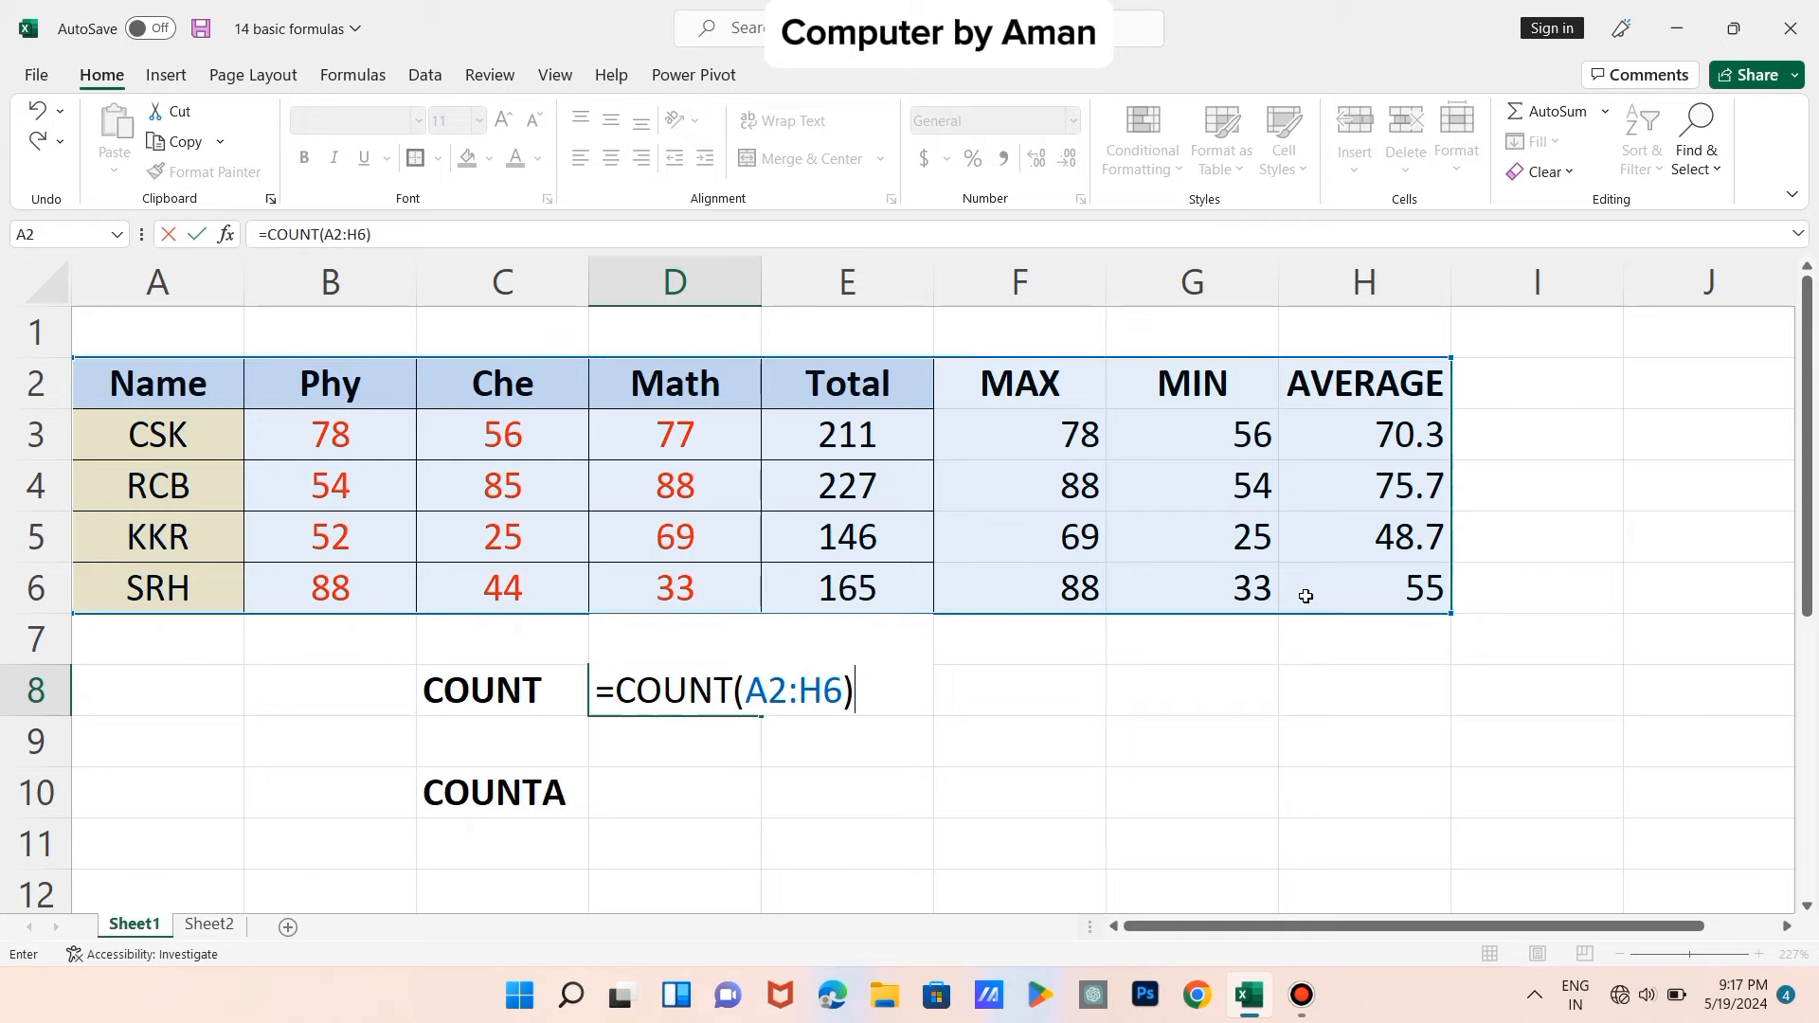
{"action": "key", "text": "BackSpace"}
{"action": "key", "text": "BackSpace"}
{"action": "key", "text": "BackSpace"}
{"action": "key", "text": "BackSpace"}
{"action": "key", "text": "BackSpace"}
{"action": "key", "text": "BackSpace"}
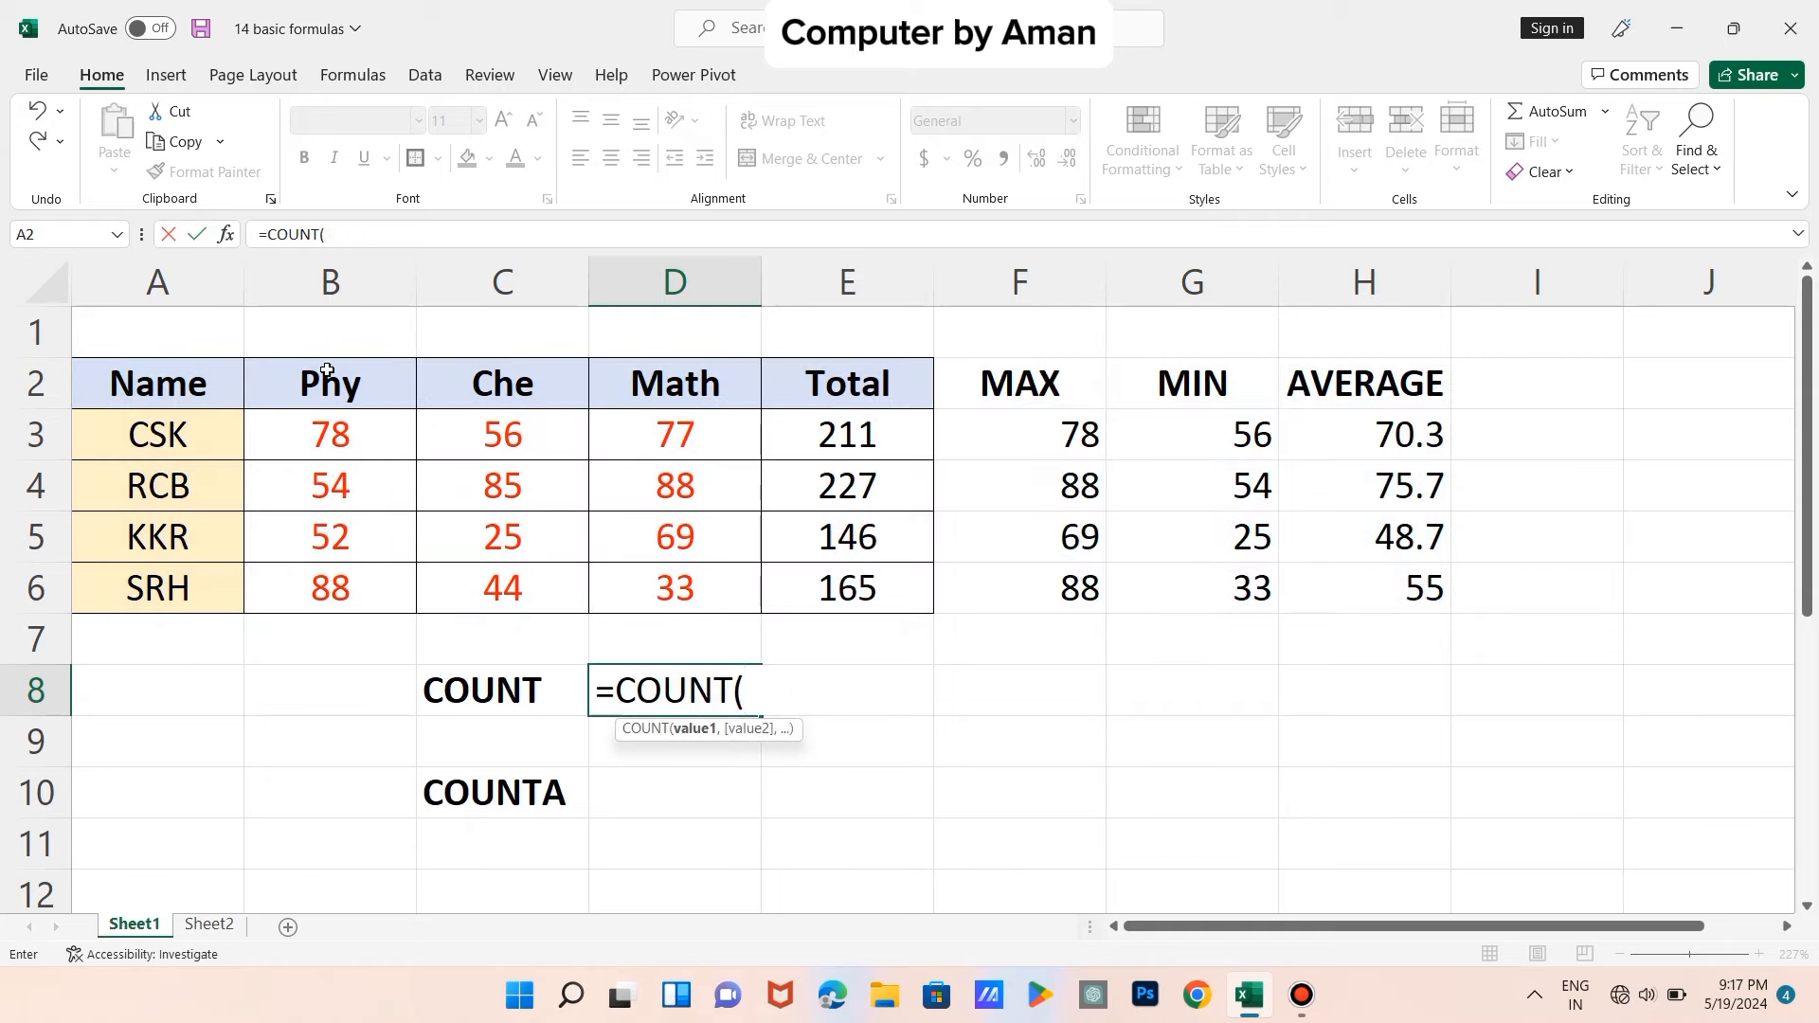
- Complete the formula in D8 as =COUNT(A2:D6) and select the marks in B3:D6 to check the count
{"action": "left_click", "coordinate": [203, 387]}
{"action": "left_click_drag", "start_coordinate": [380, 515], "coordinate": [612, 585]}
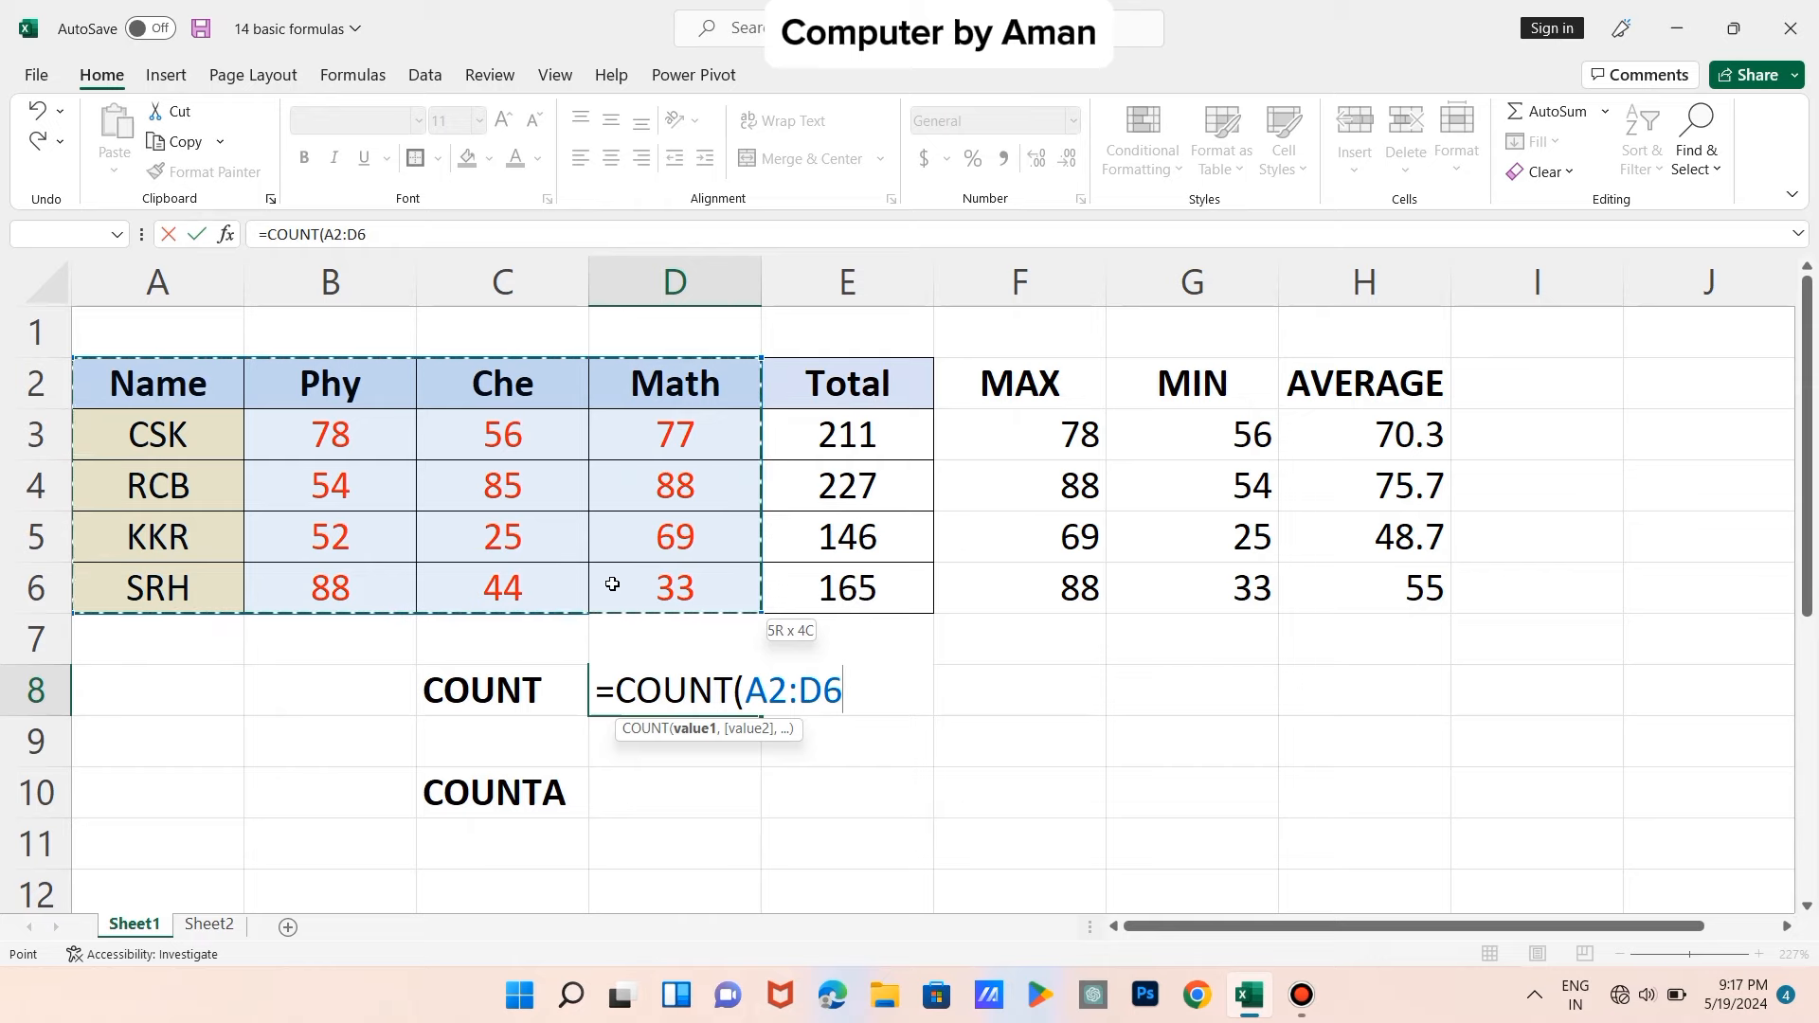
{"action": "type", "text": ")"}
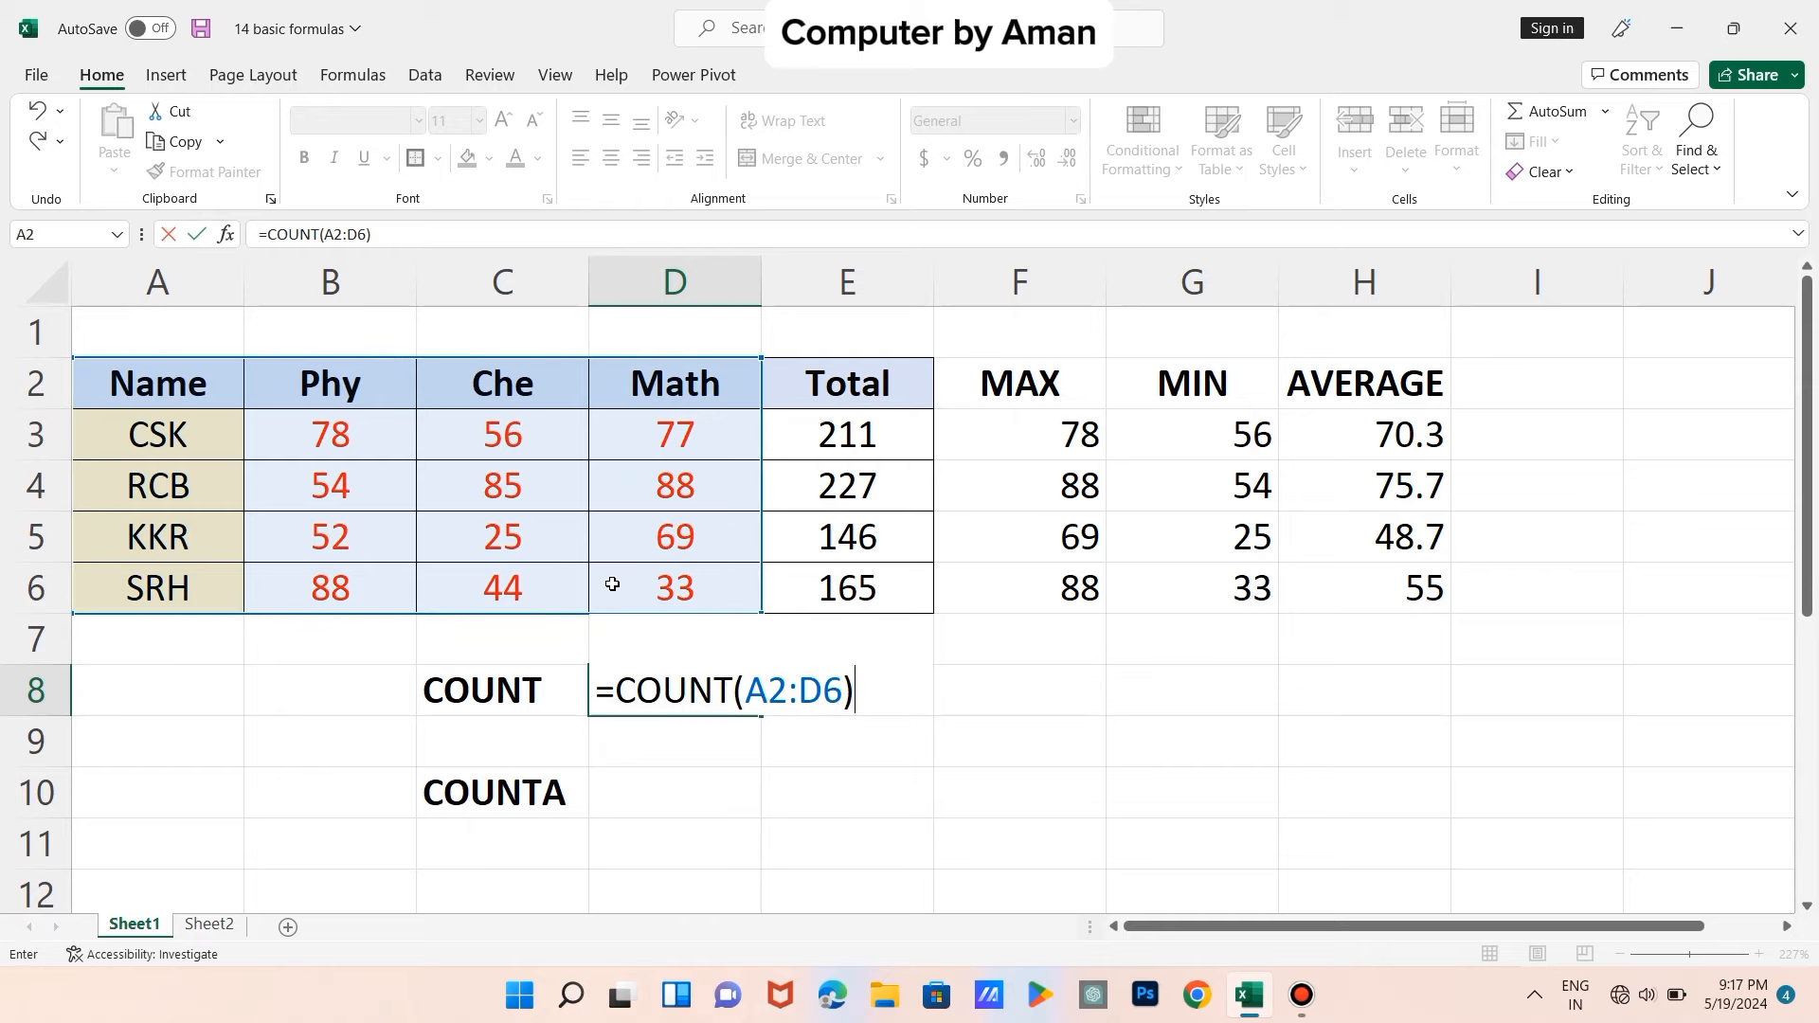
{"action": "key", "text": "Return"}
{"action": "left_click", "coordinate": [689, 687]}
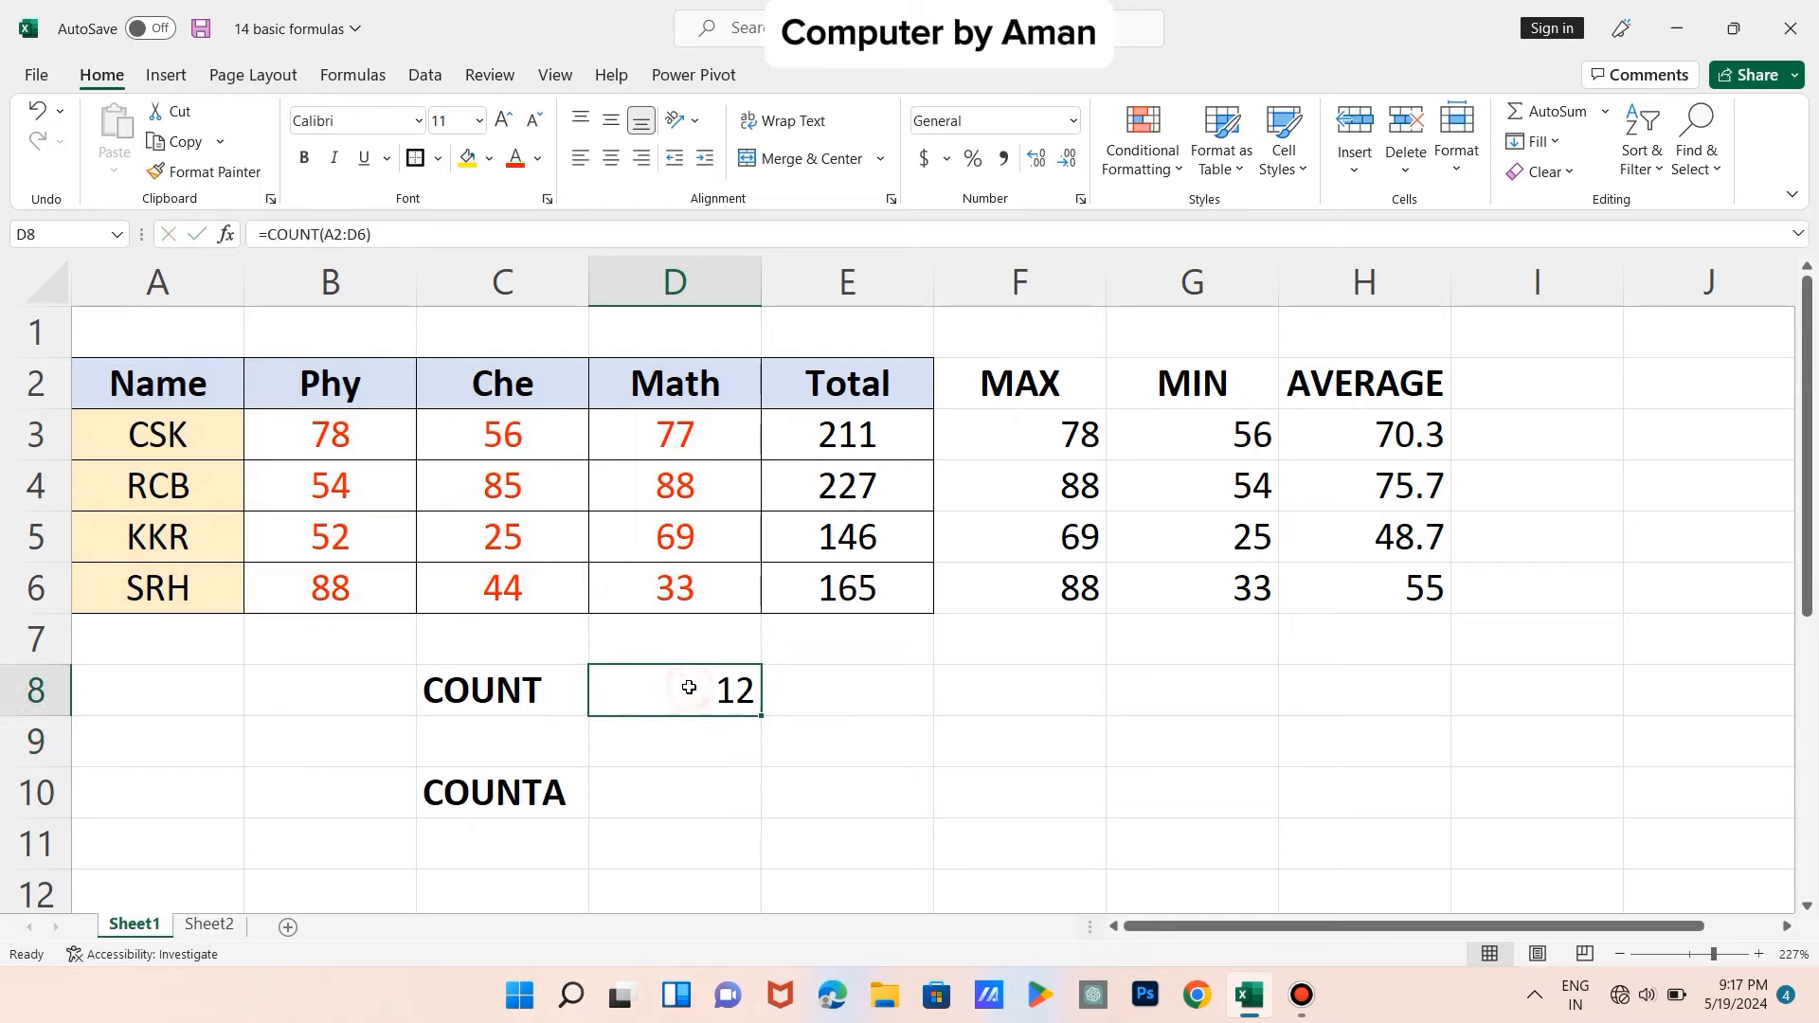
{"action": "left_click_drag", "start_coordinate": [299, 426], "coordinate": [627, 578]}
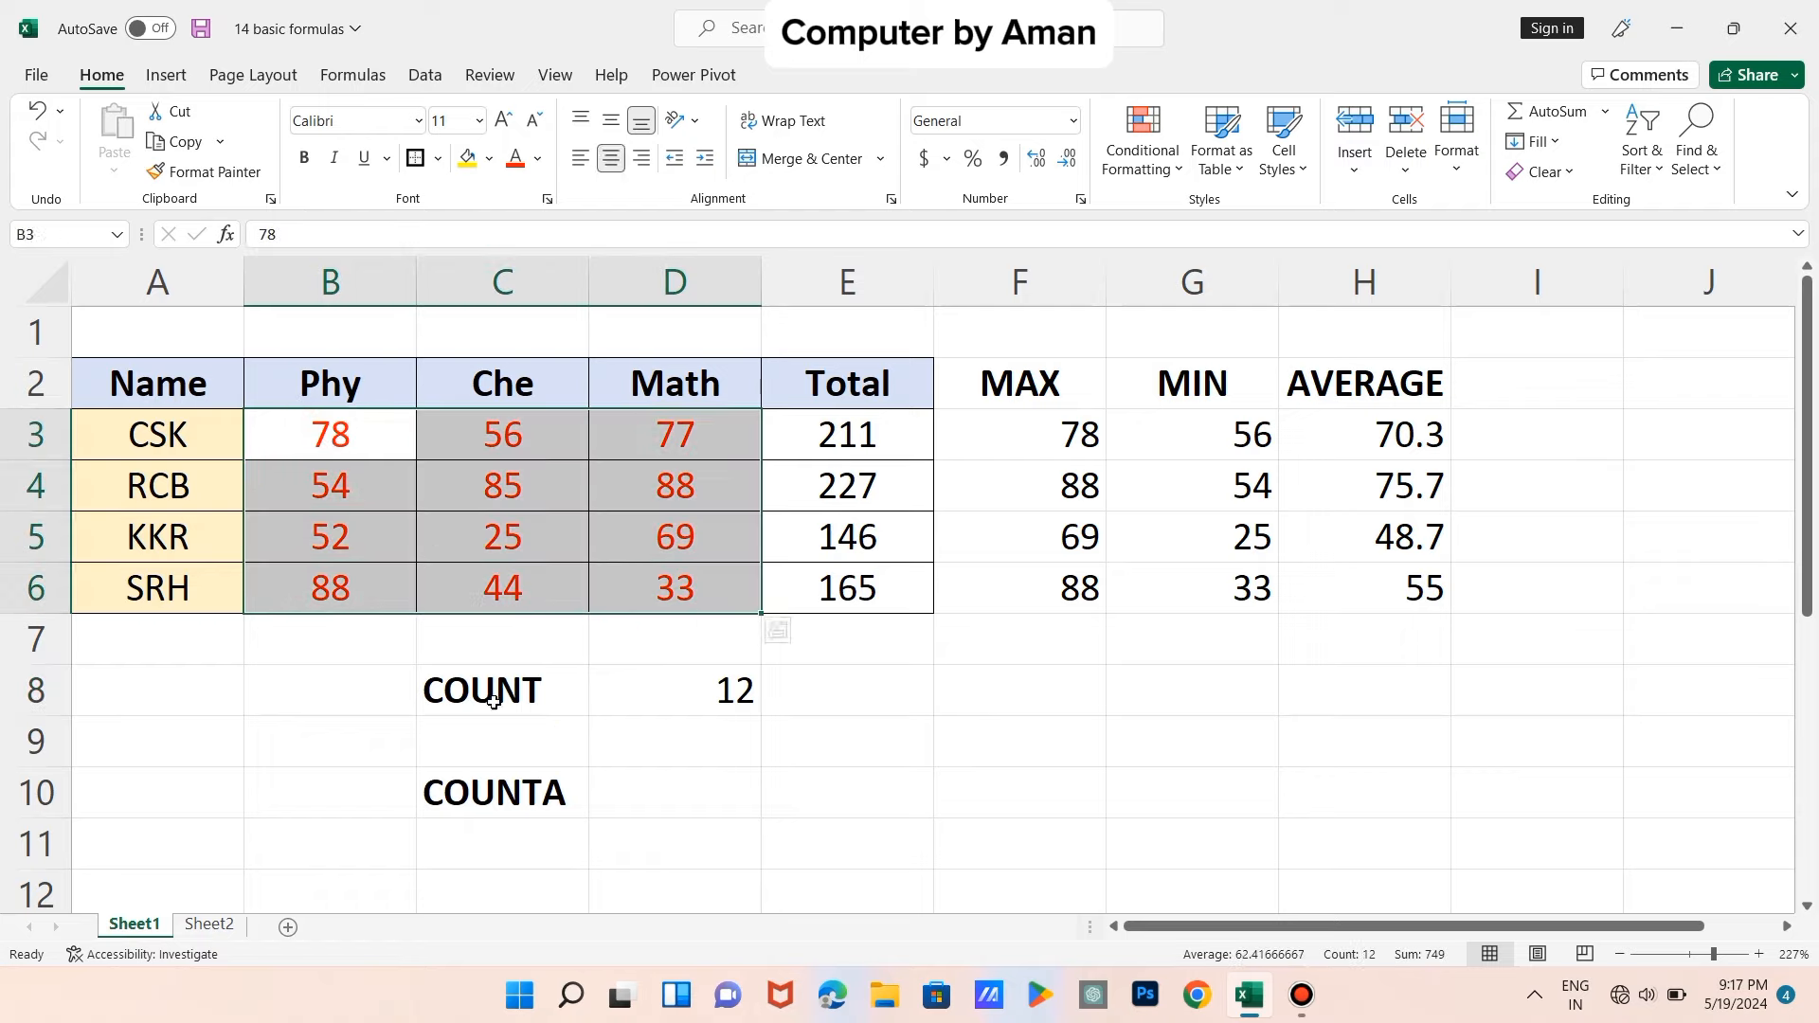
- Count all filled cells in D10 with =COUNTA(A2:D6) and select the marks in B3:D6 for comparison
{"action": "left_click", "coordinate": [660, 809]}
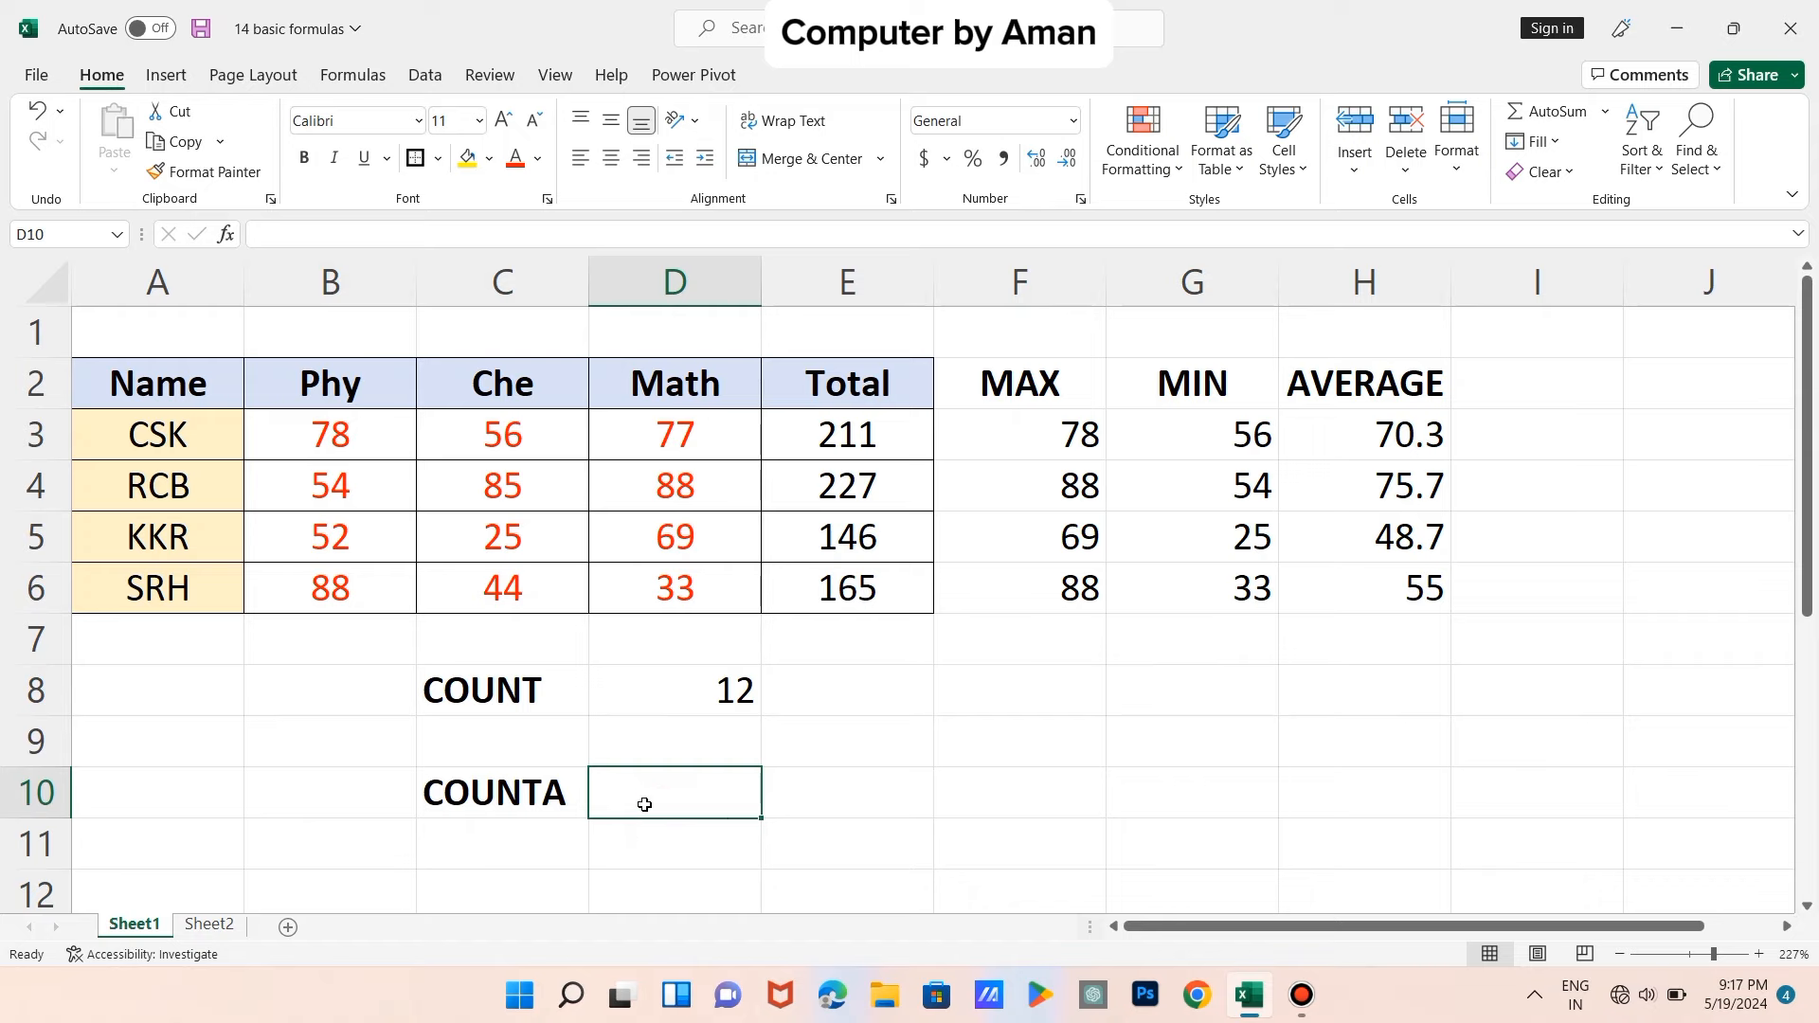
{"action": "type", "text": "="}
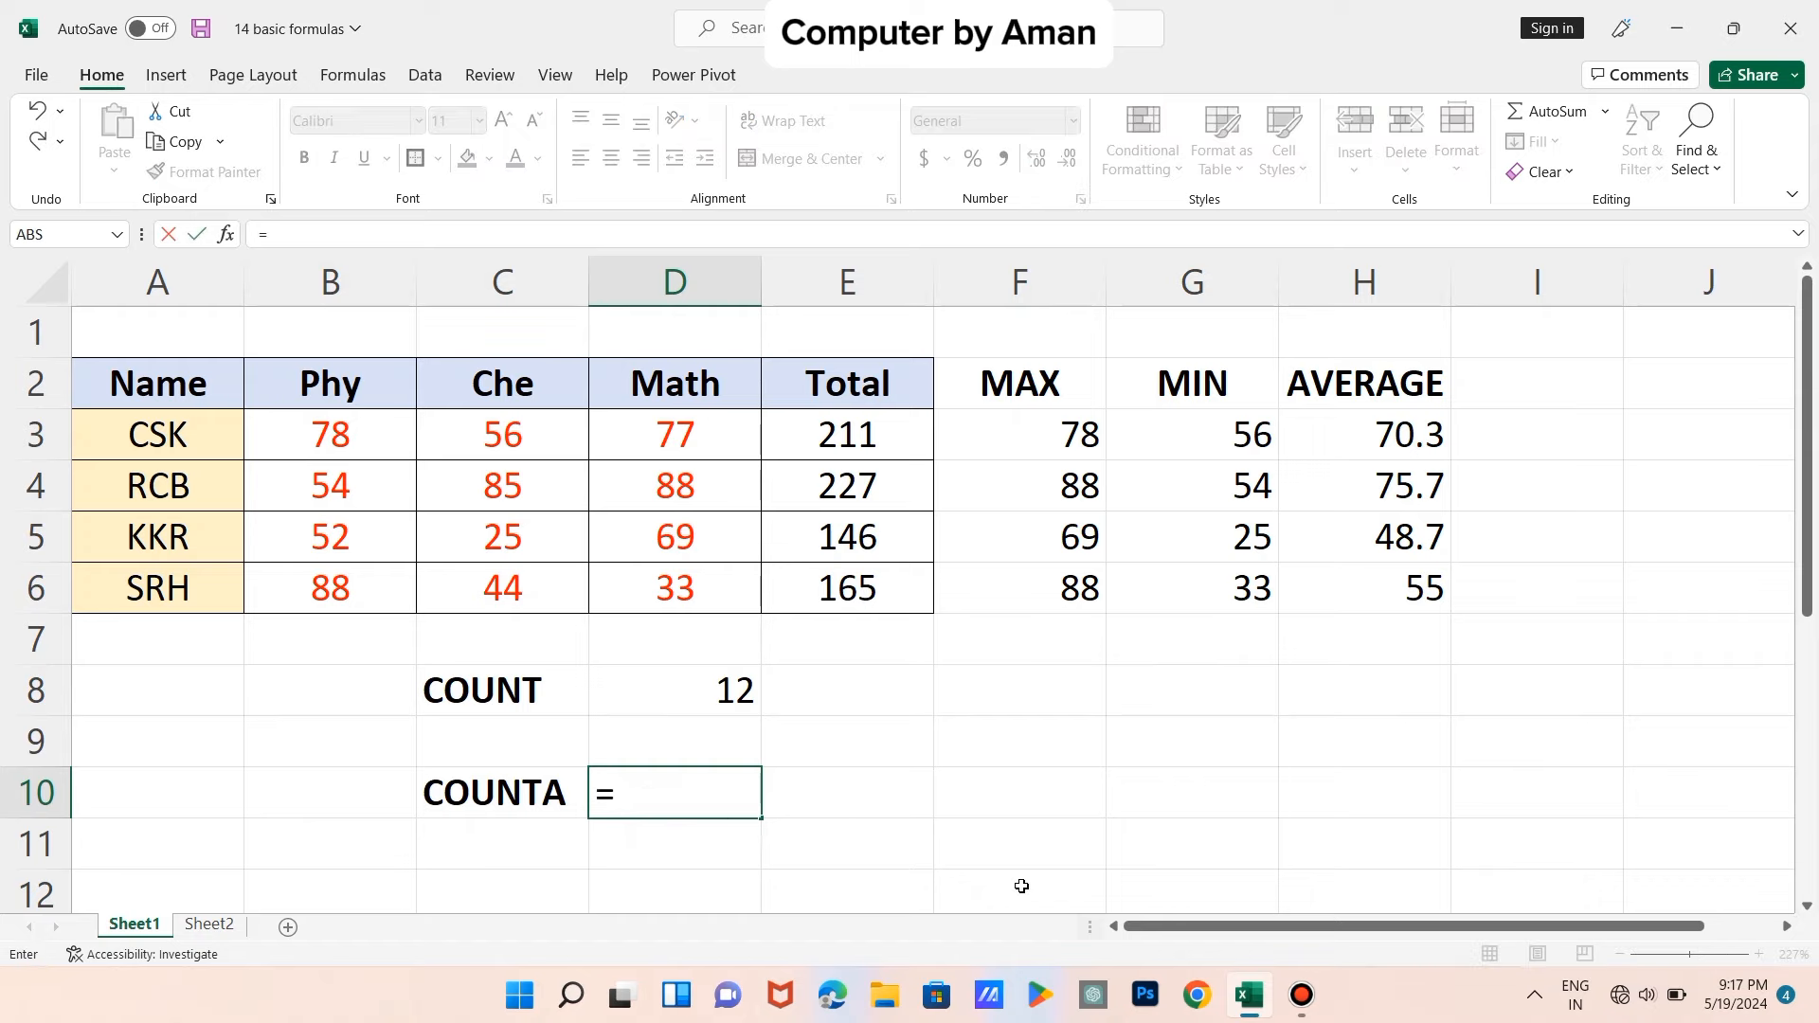
{"action": "type", "text": "COUNT"}
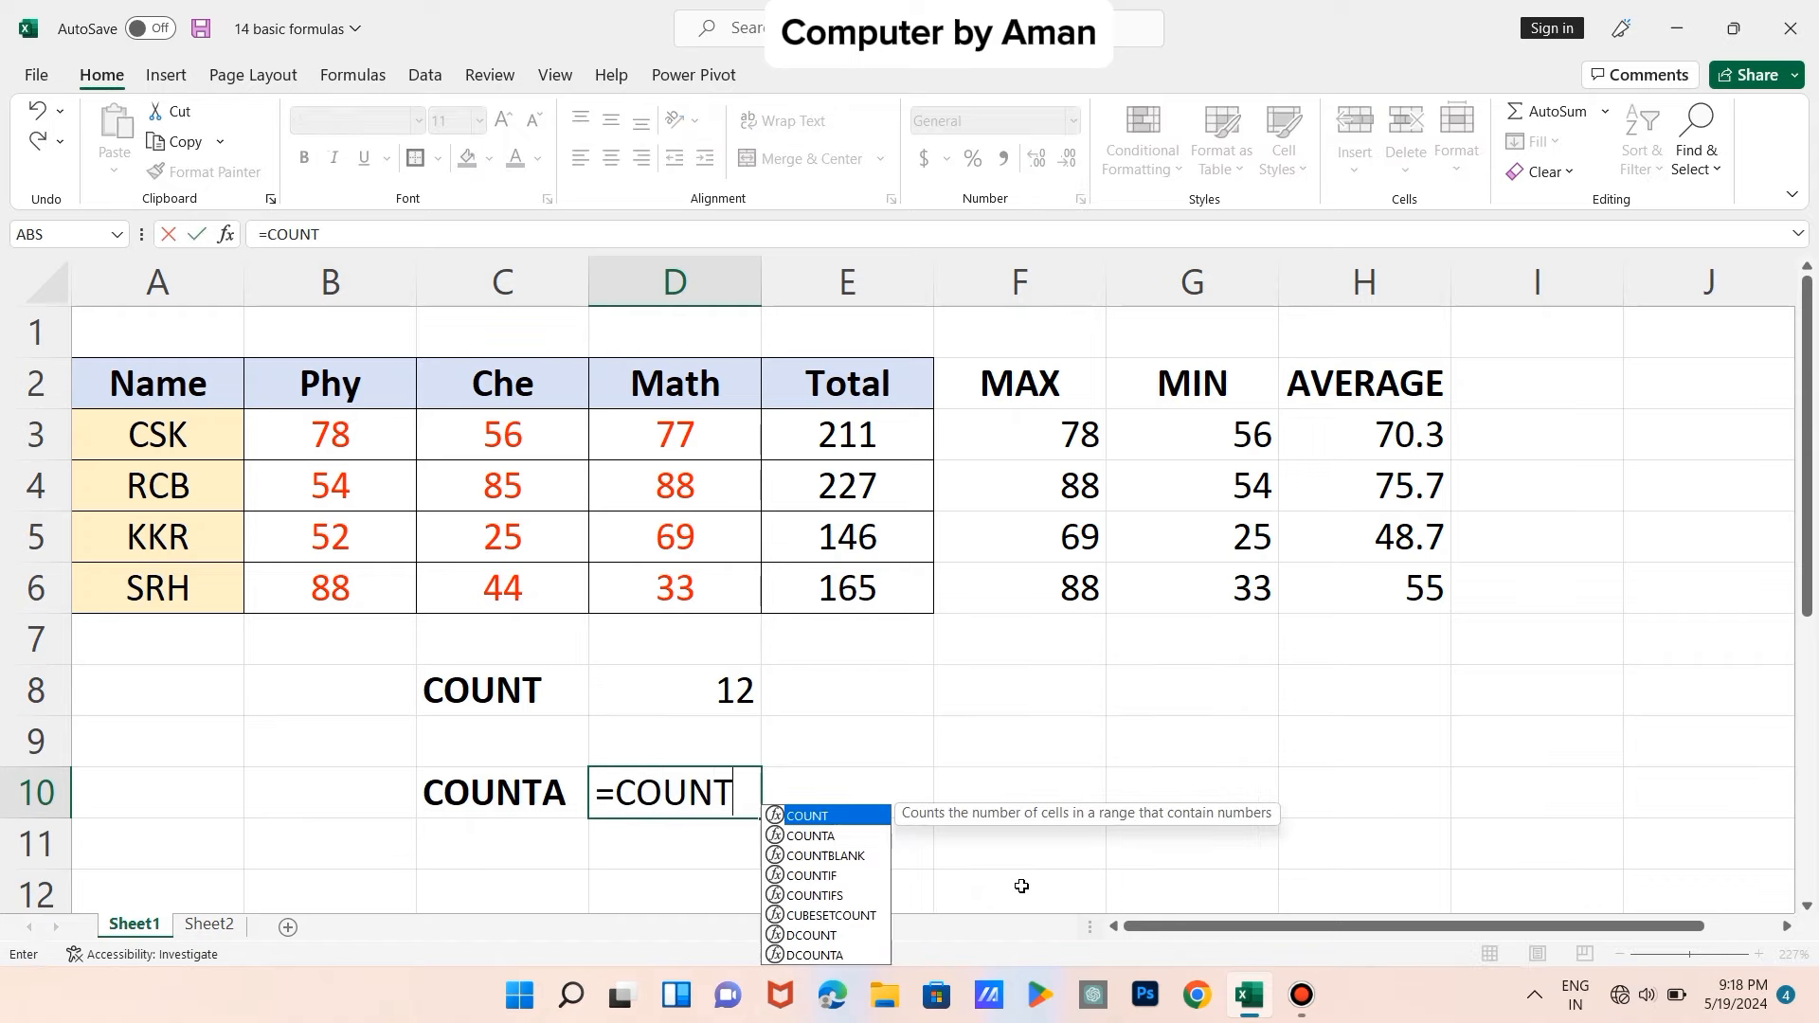
{"action": "type", "text": "A("}
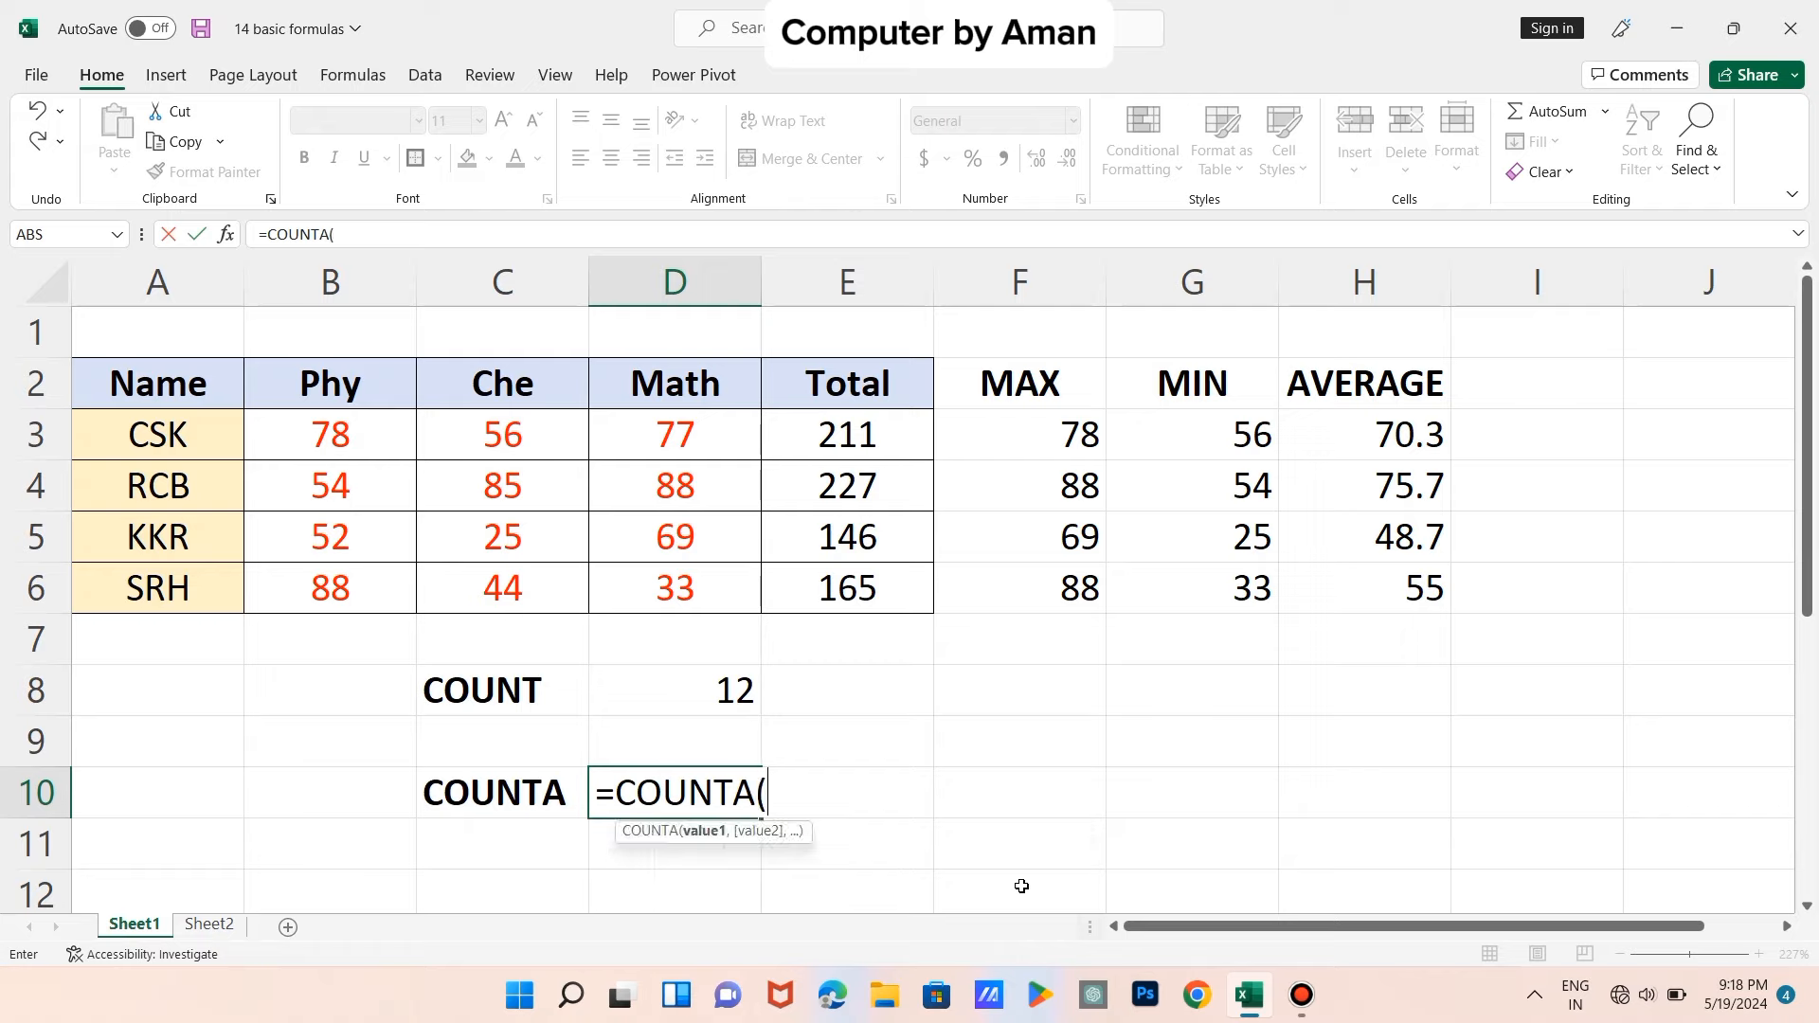
{"action": "left_click_drag", "start_coordinate": [185, 381], "coordinate": [638, 585]}
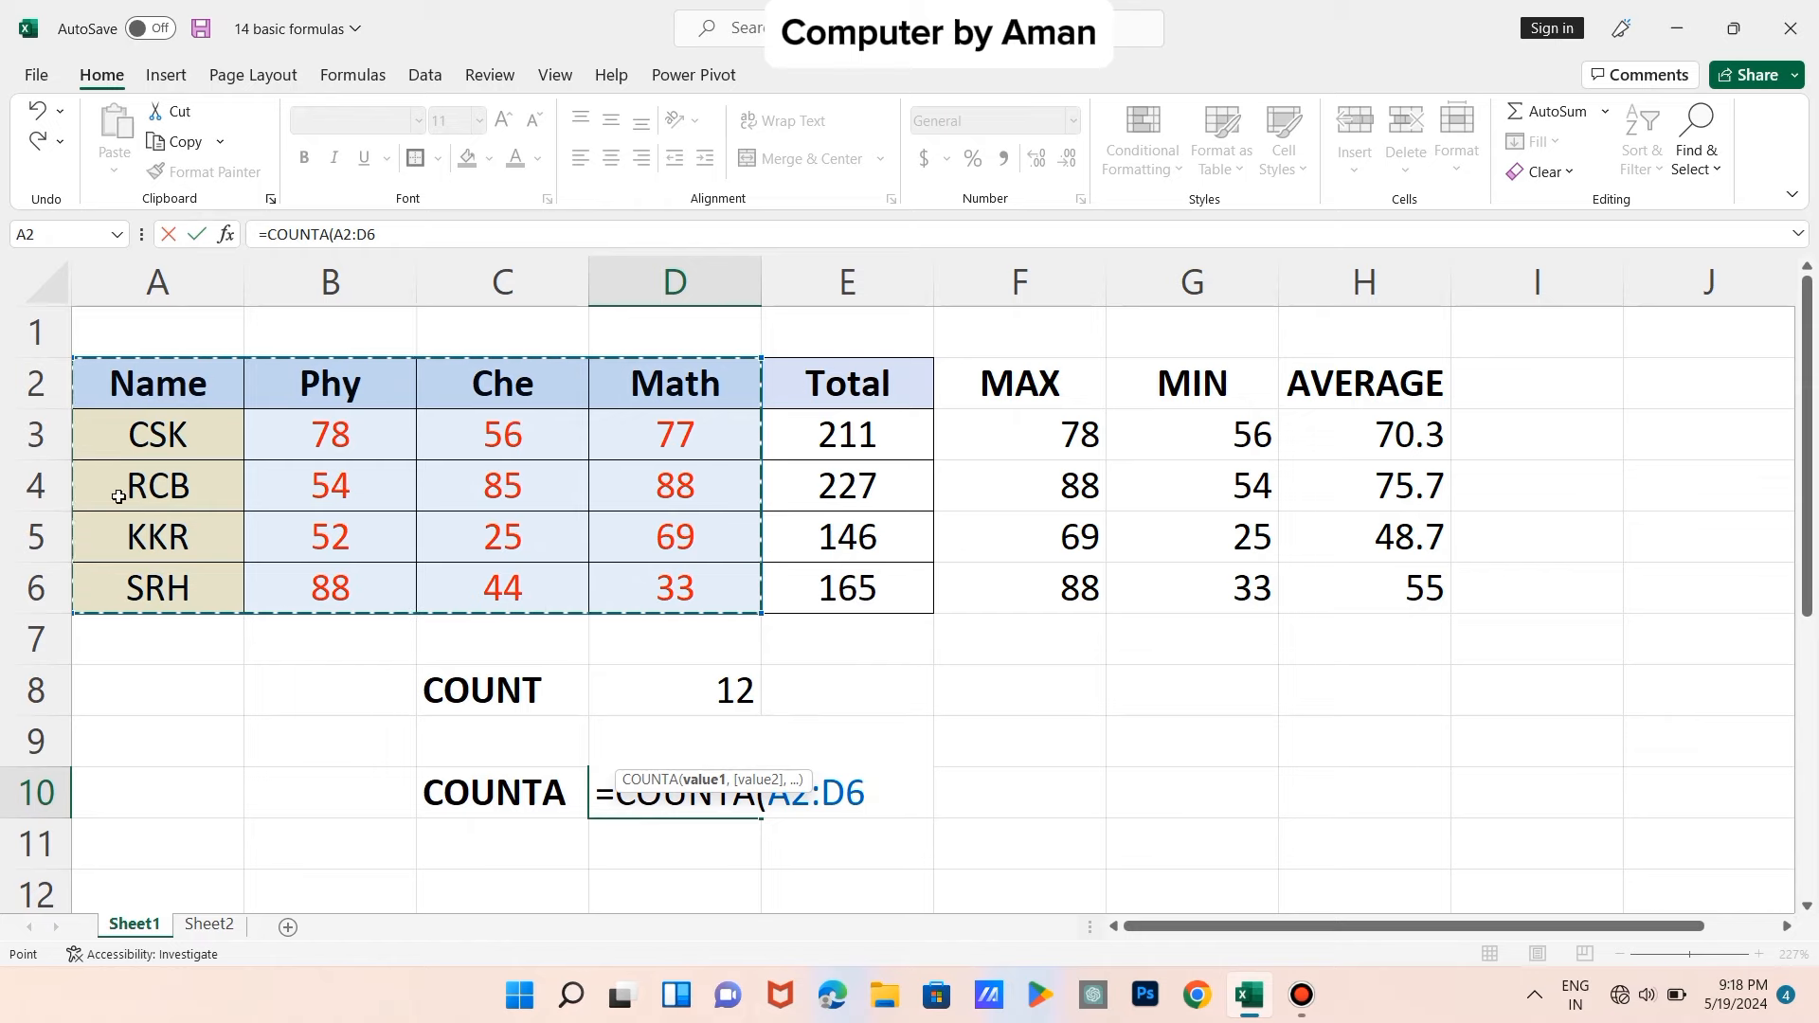
{"action": "type", "text": ")"}
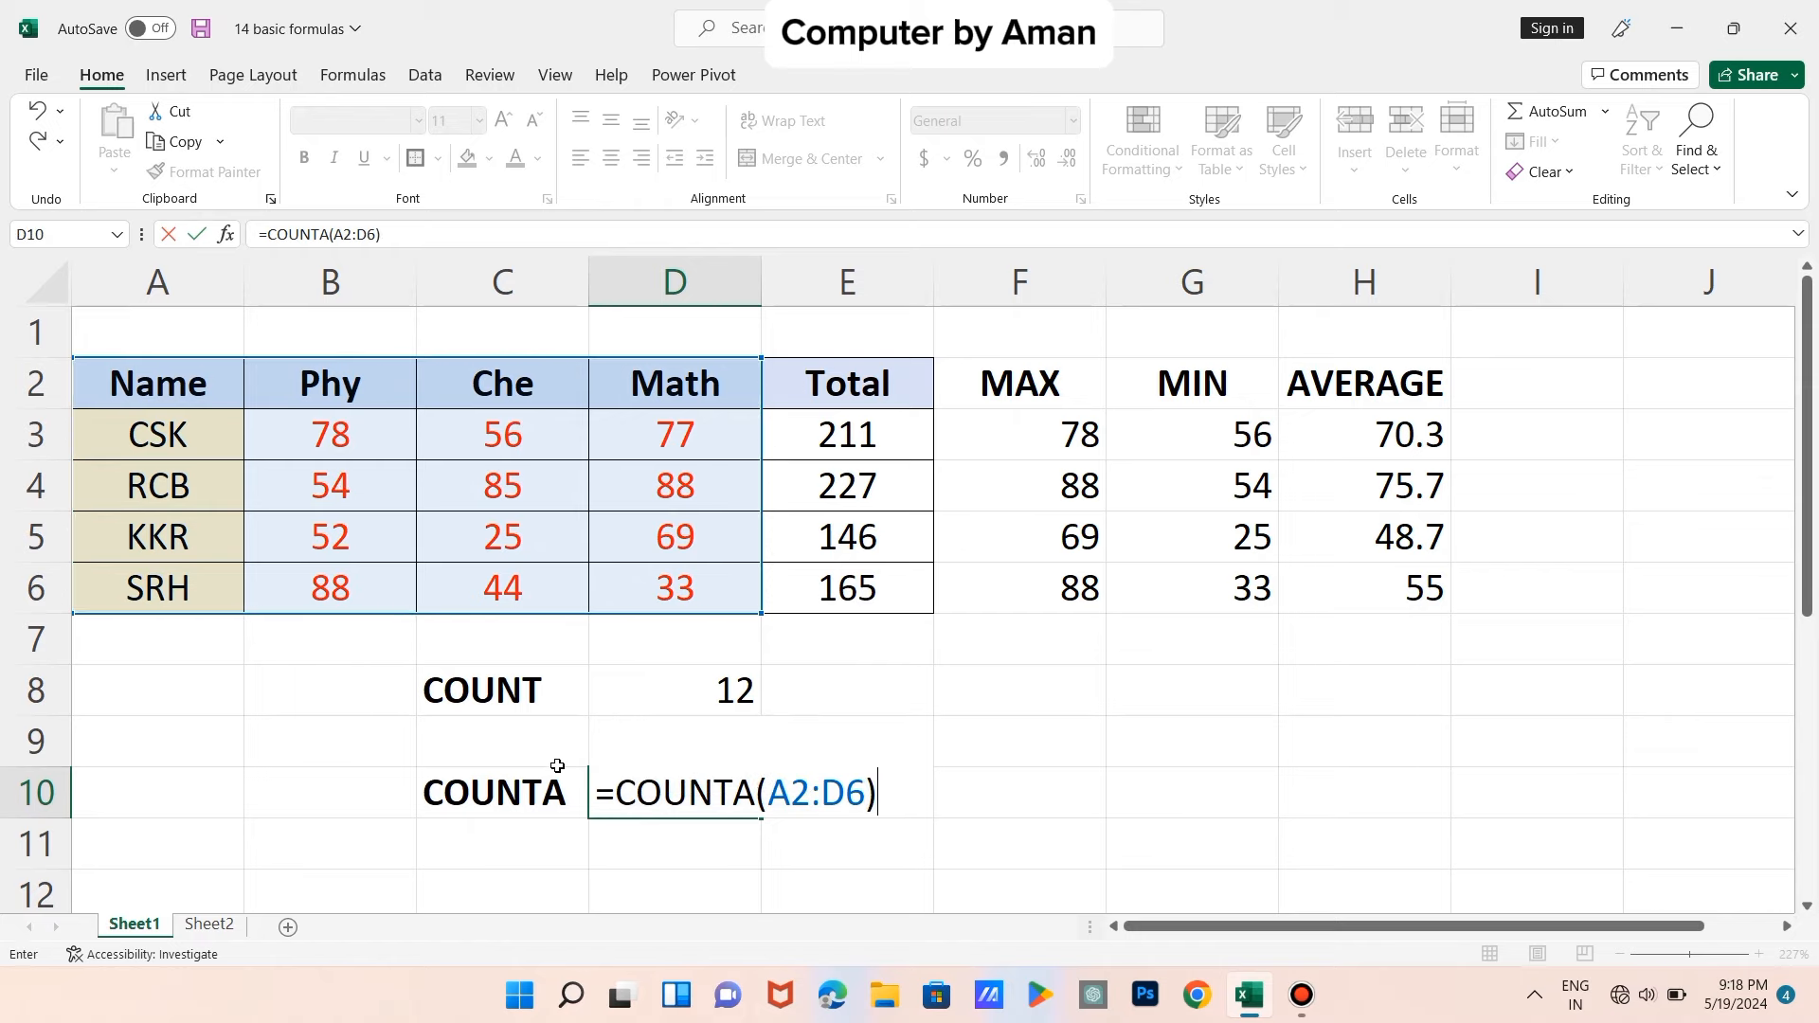
{"action": "key", "text": "Return"}
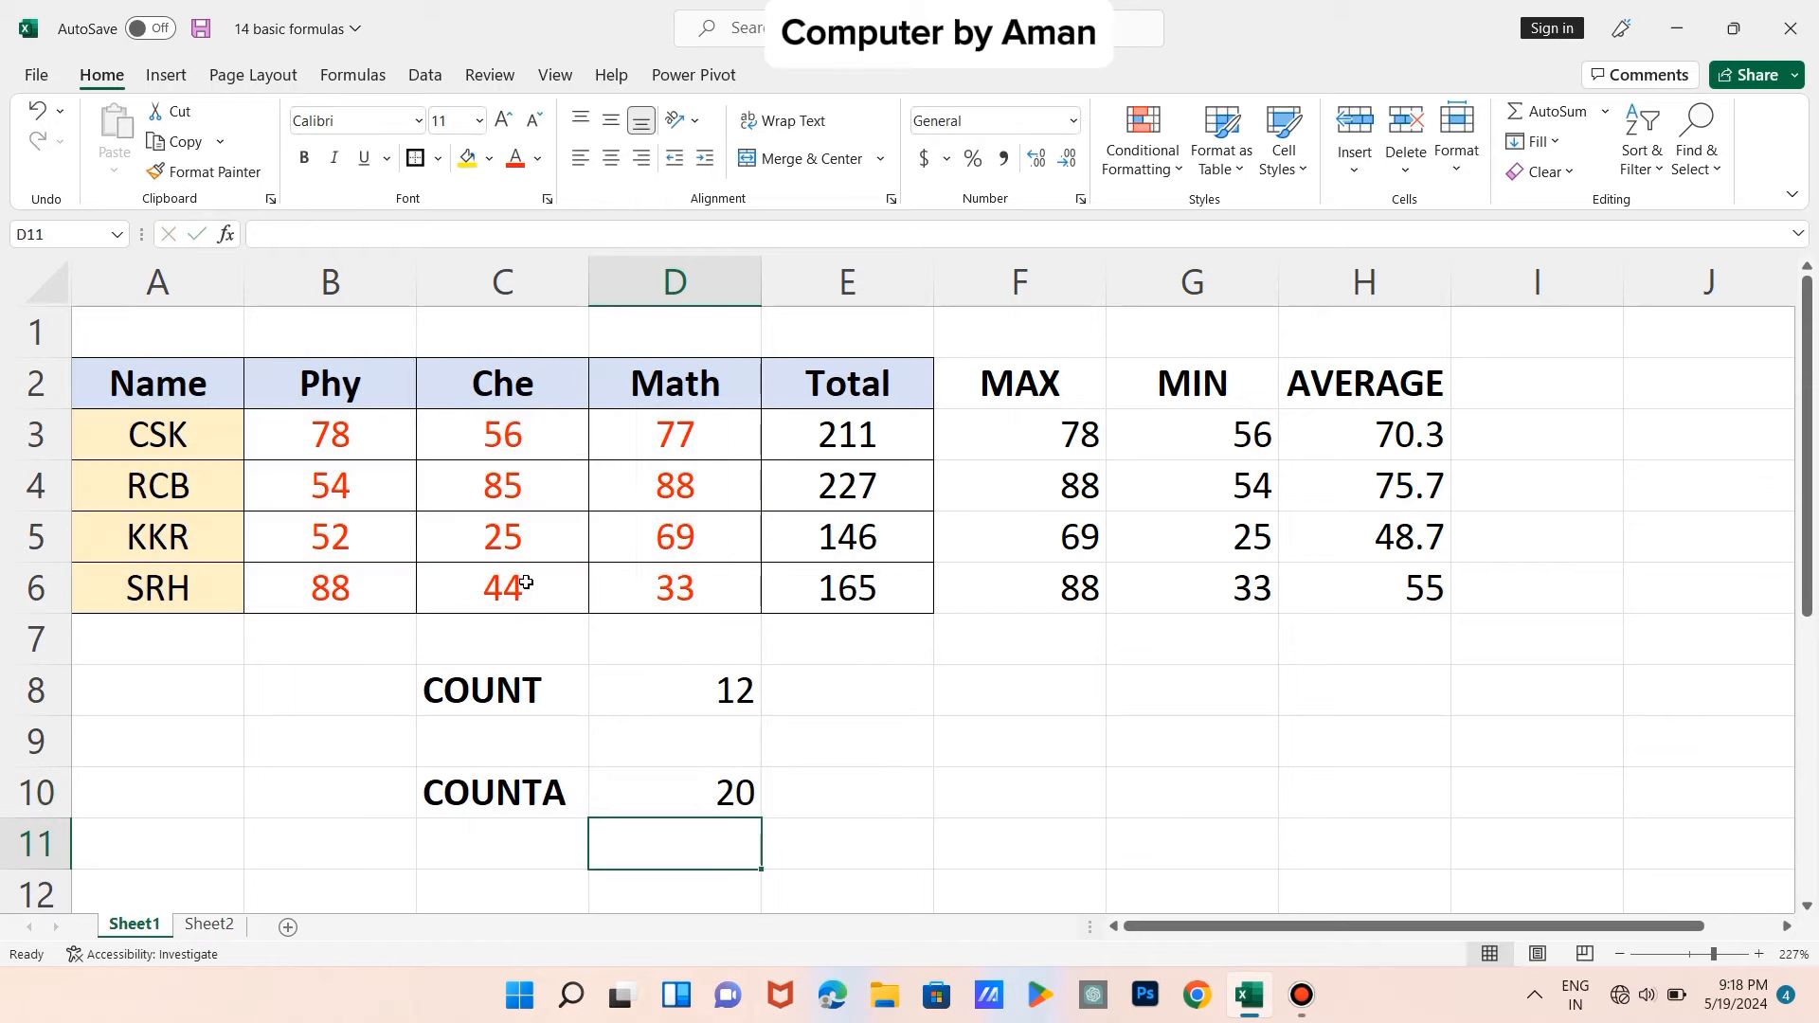
{"action": "left_click_drag", "start_coordinate": [369, 450], "coordinate": [655, 588]}
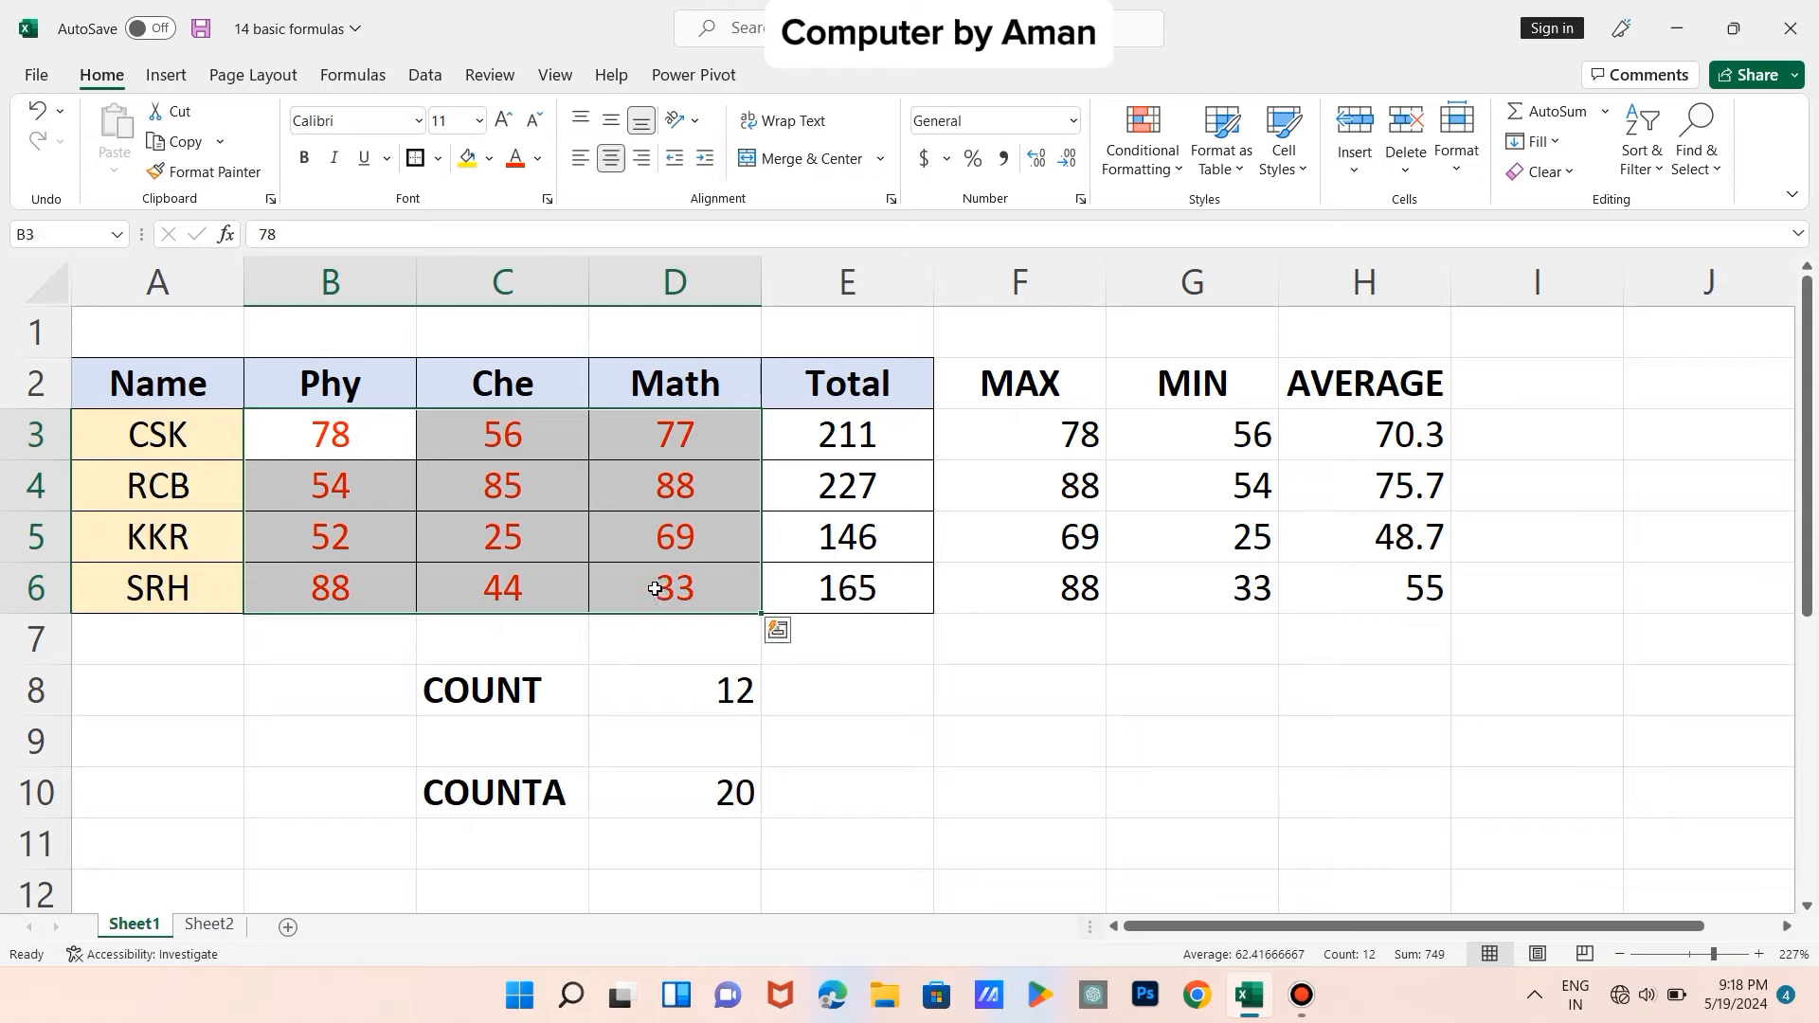
- Review the COUNT and COUNTA result cells and select A2:D6 to check the COUNTA range
{"action": "left_click", "coordinate": [735, 670]}
{"action": "left_click", "coordinate": [691, 817]}
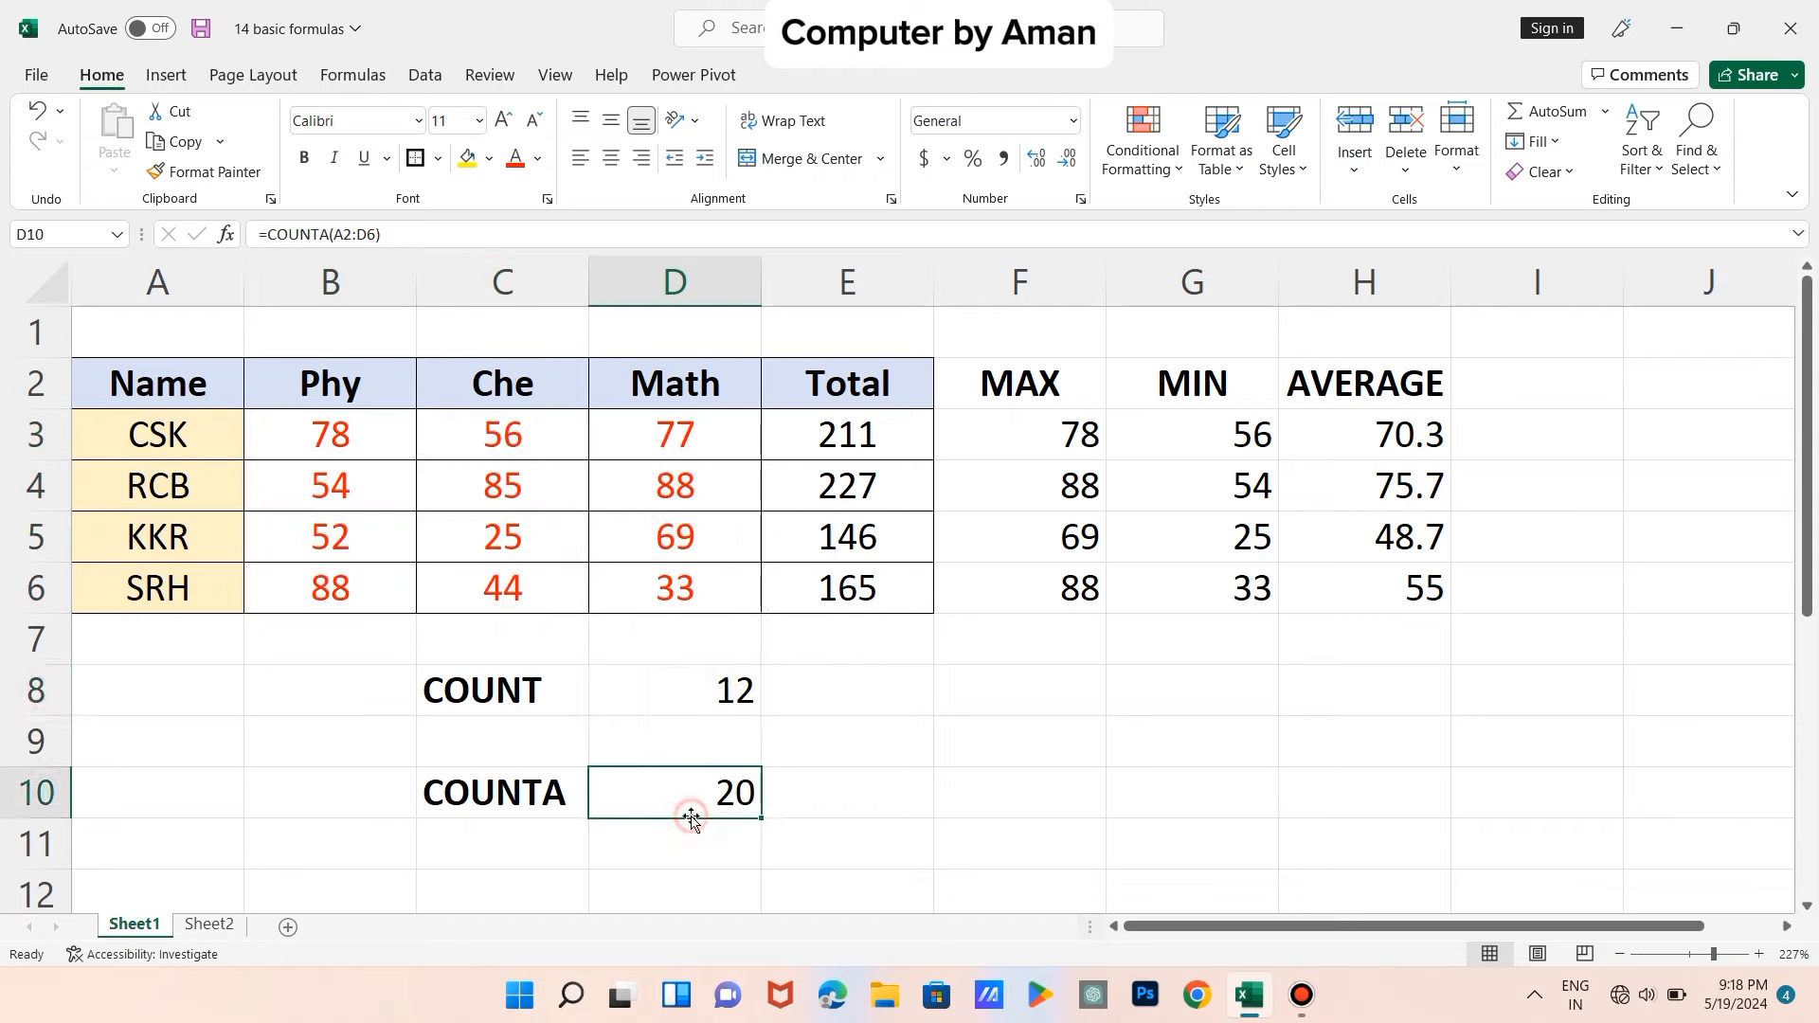
{"action": "left_click", "coordinate": [192, 379]}
{"action": "left_click_drag", "start_coordinate": [192, 379], "coordinate": [666, 568]}
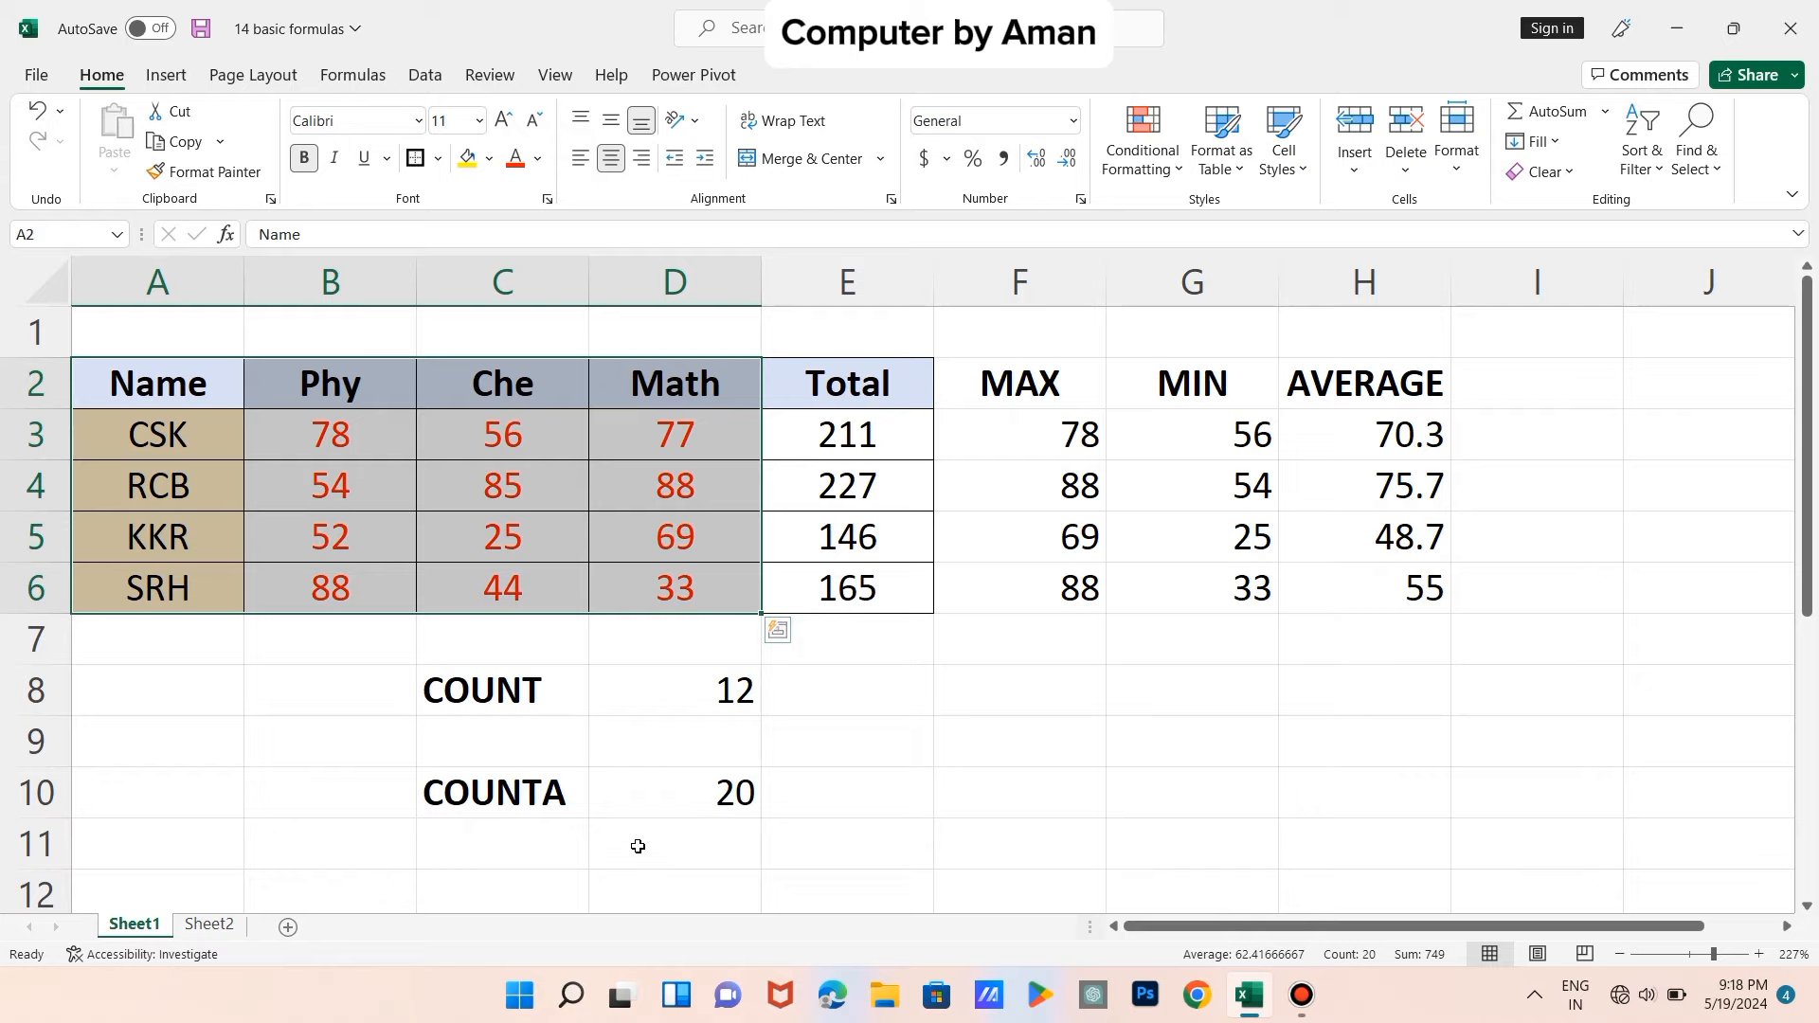
- Consult the formula list on Sheet2 and subtract CSK's Che mark from the Phy mark in Sheet1 cell F8 with =B3-C3
{"action": "left_click", "coordinate": [210, 925]}
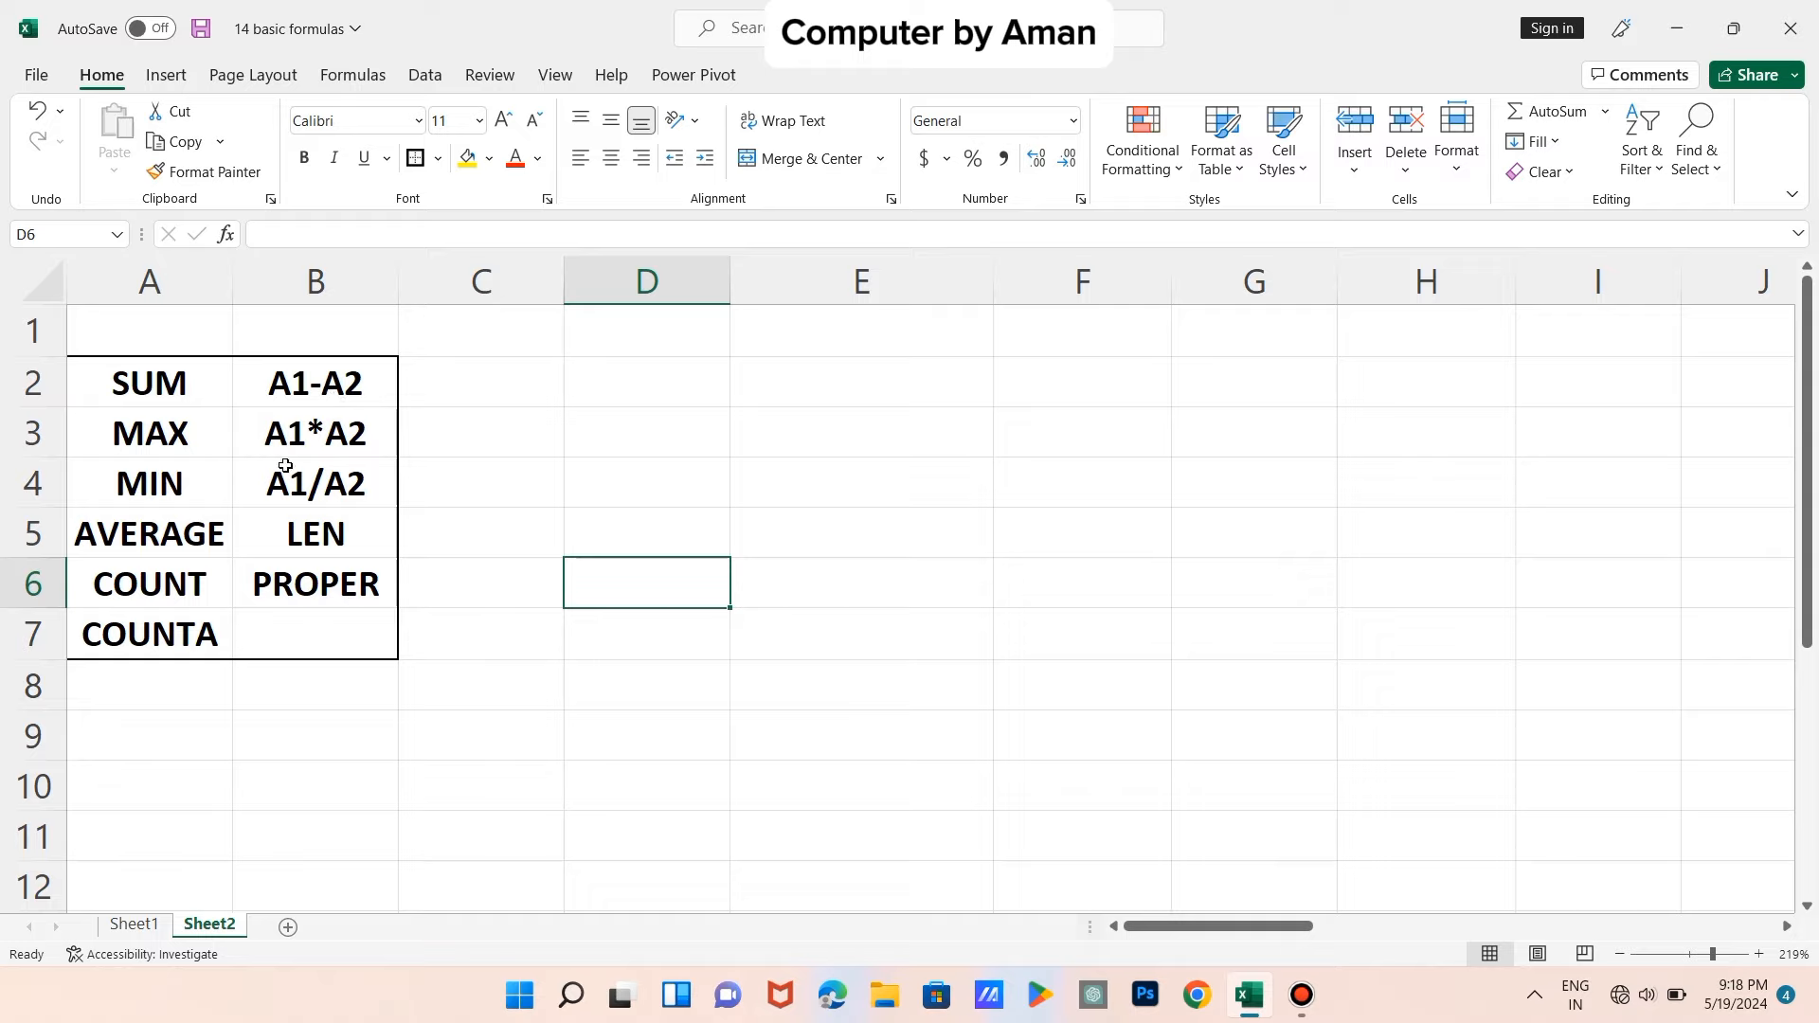
{"action": "left_click", "coordinate": [133, 924]}
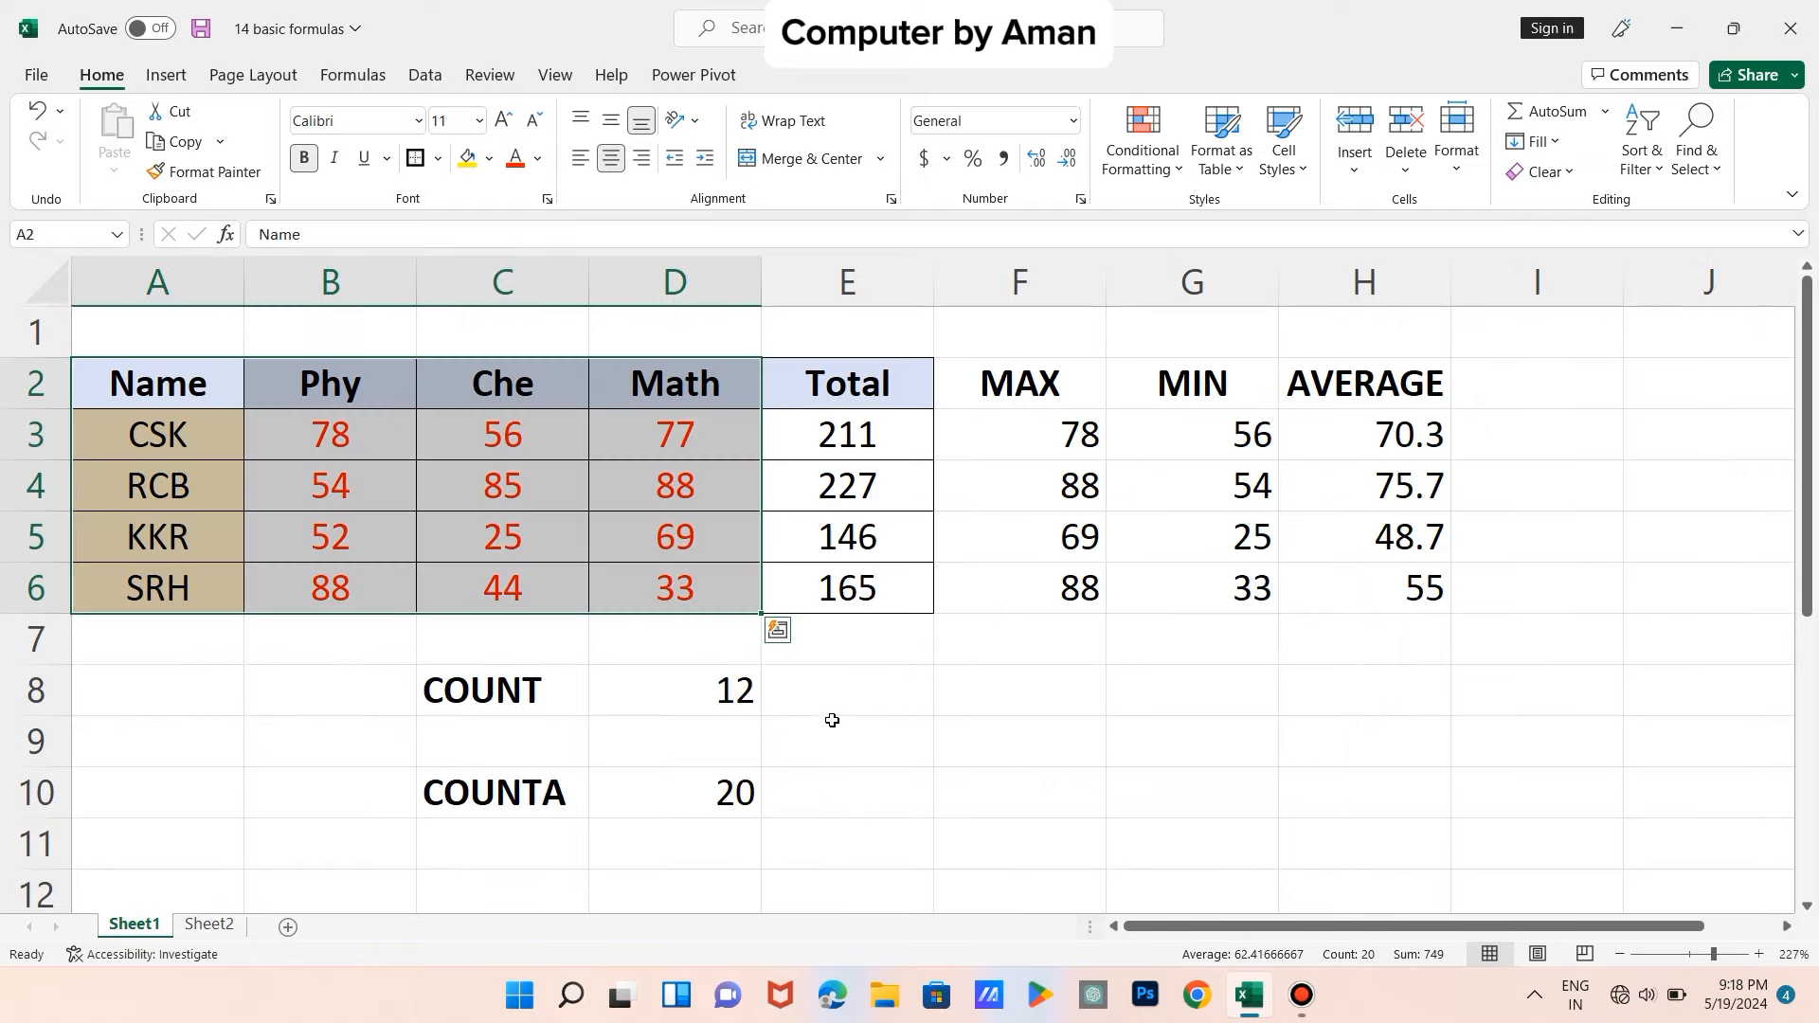
{"action": "left_click", "coordinate": [1012, 690]}
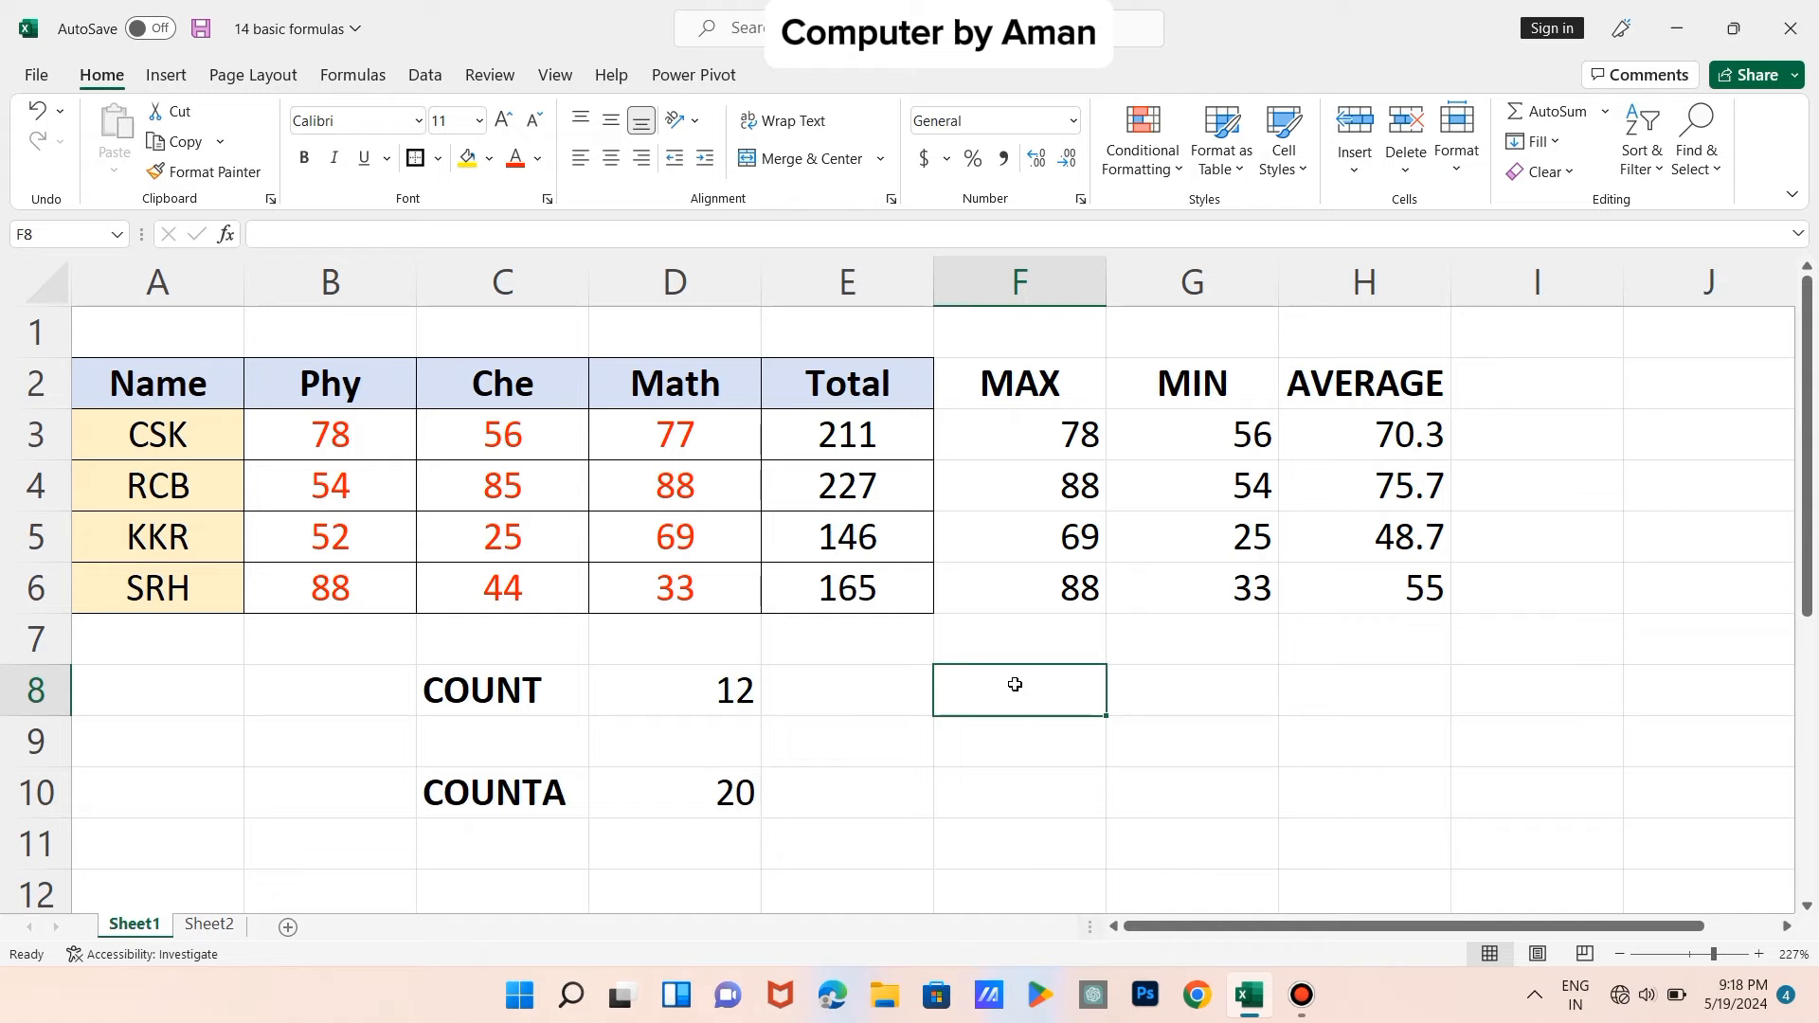
{"action": "type", "text": "="}
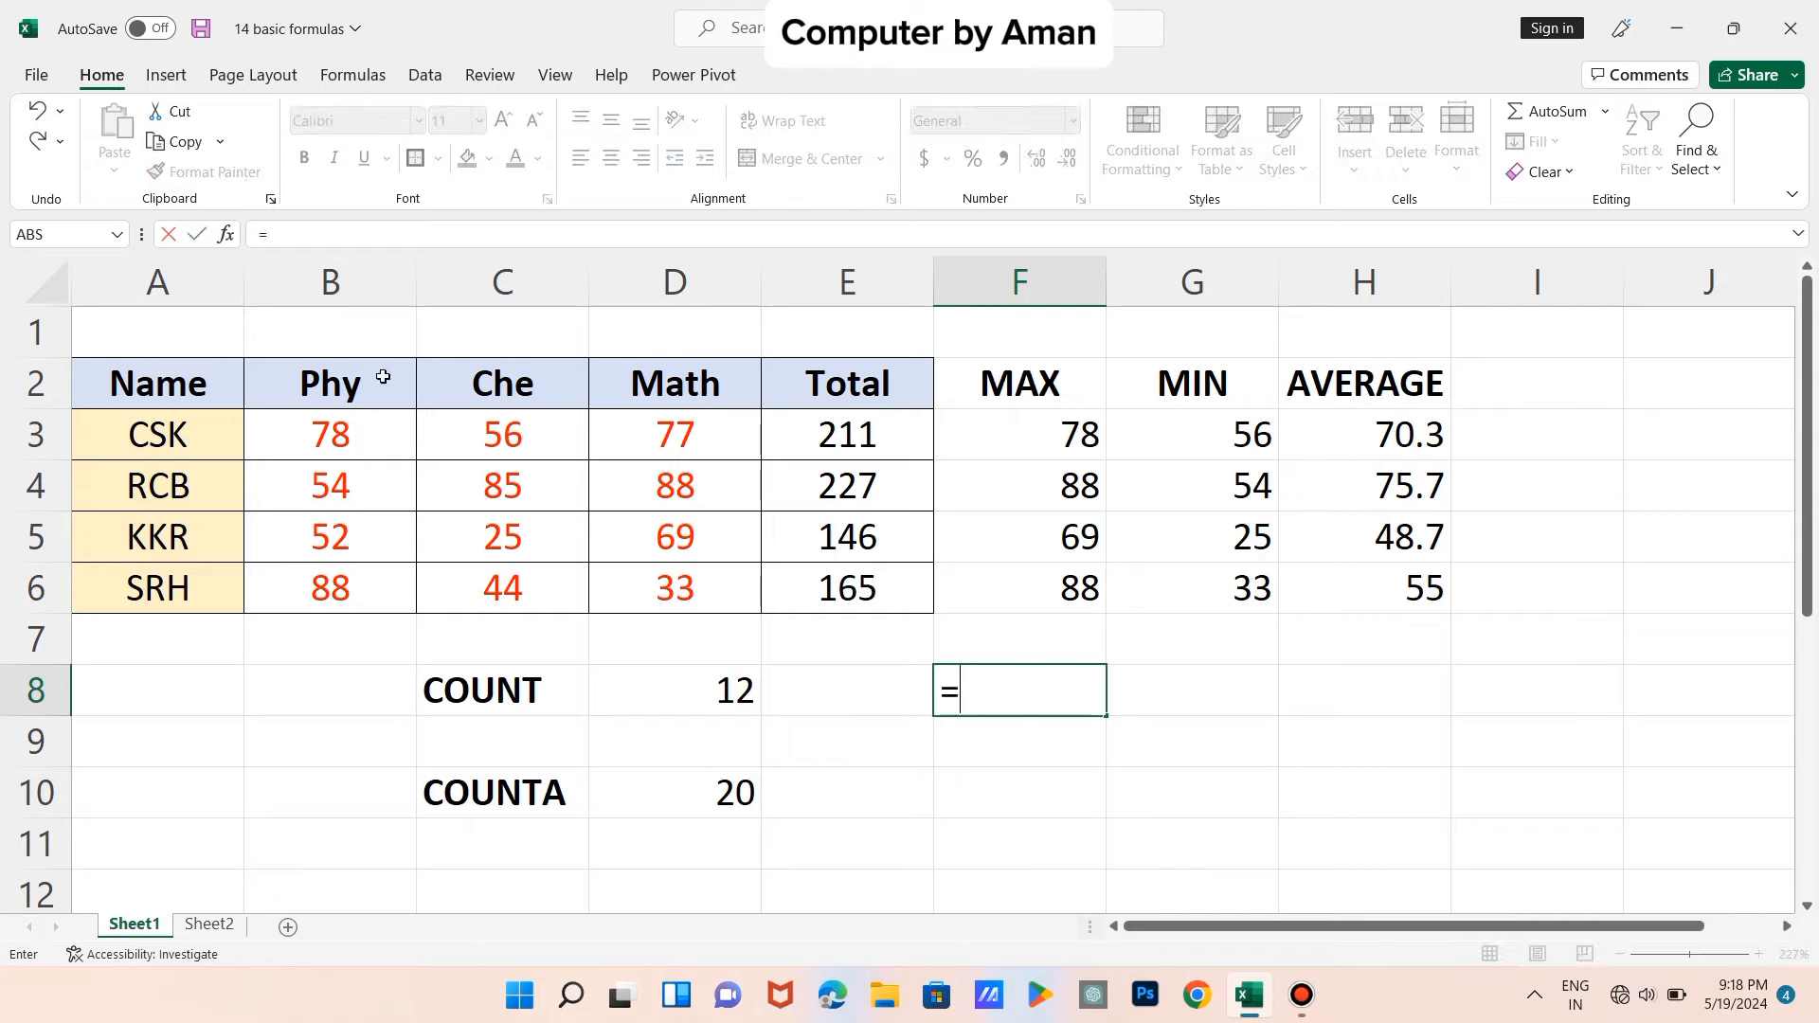
{"action": "left_click", "coordinate": [332, 443]}
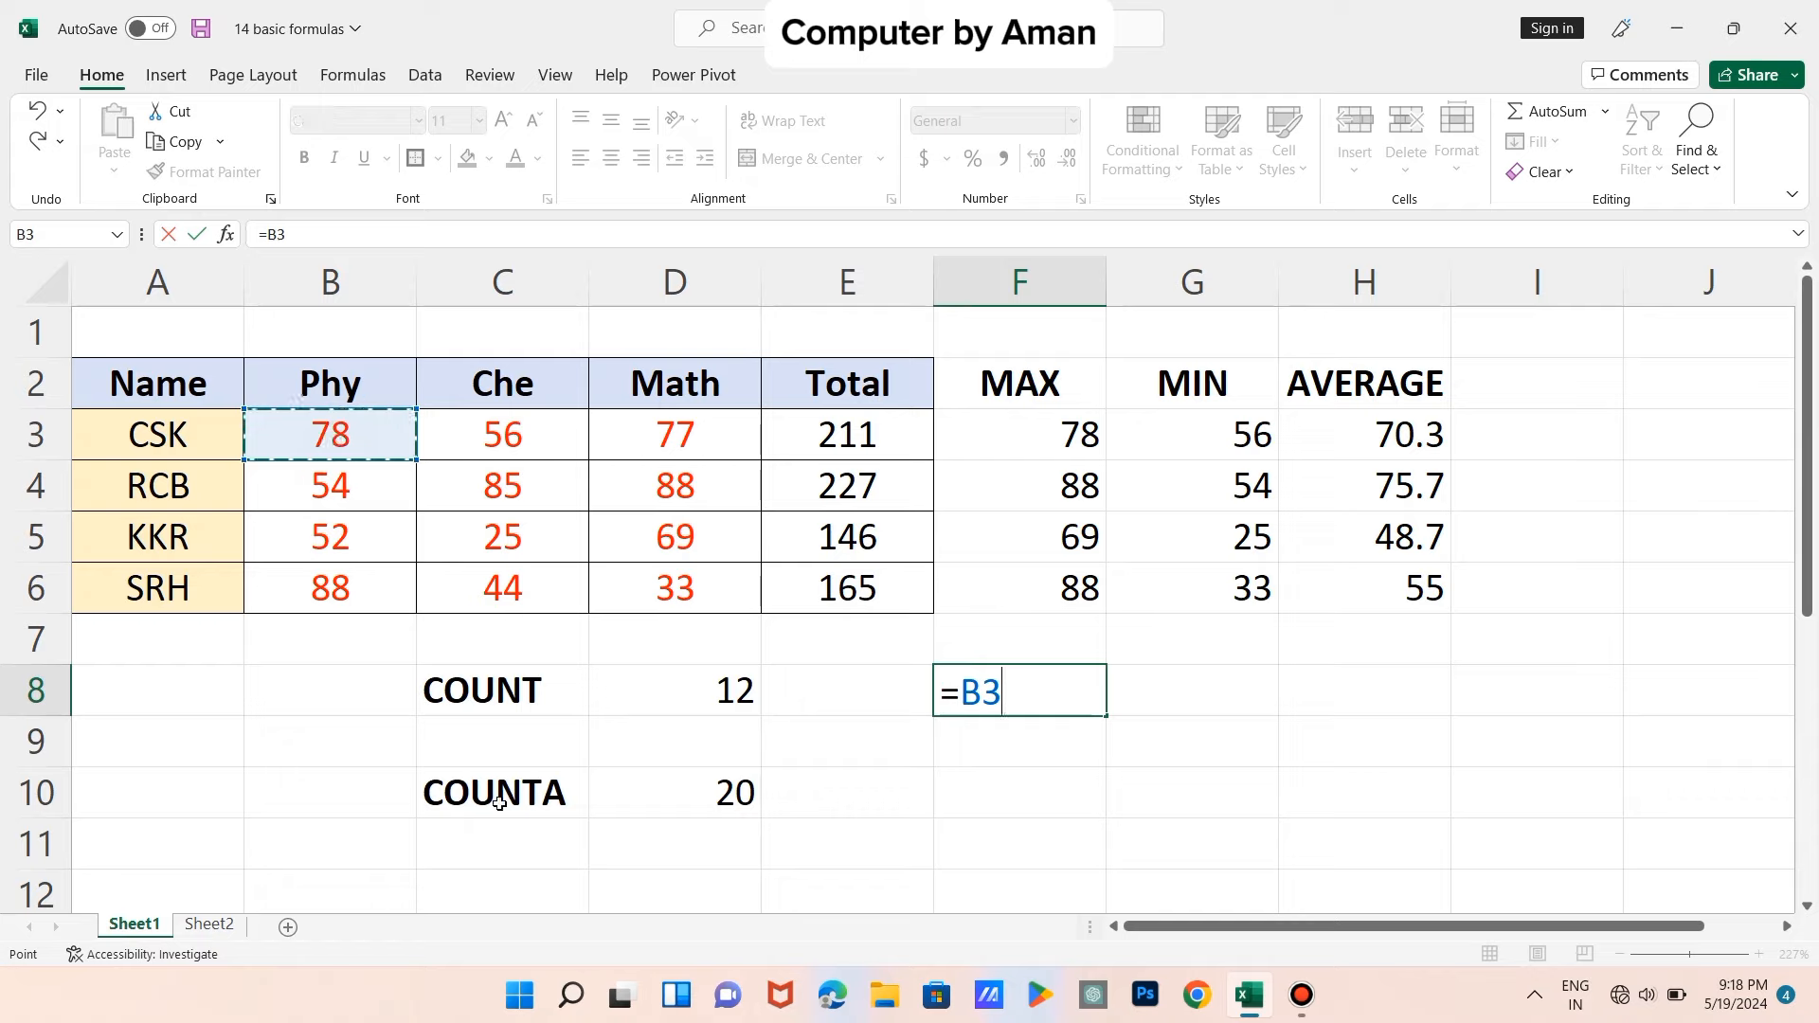
{"action": "type", "text": "-"}
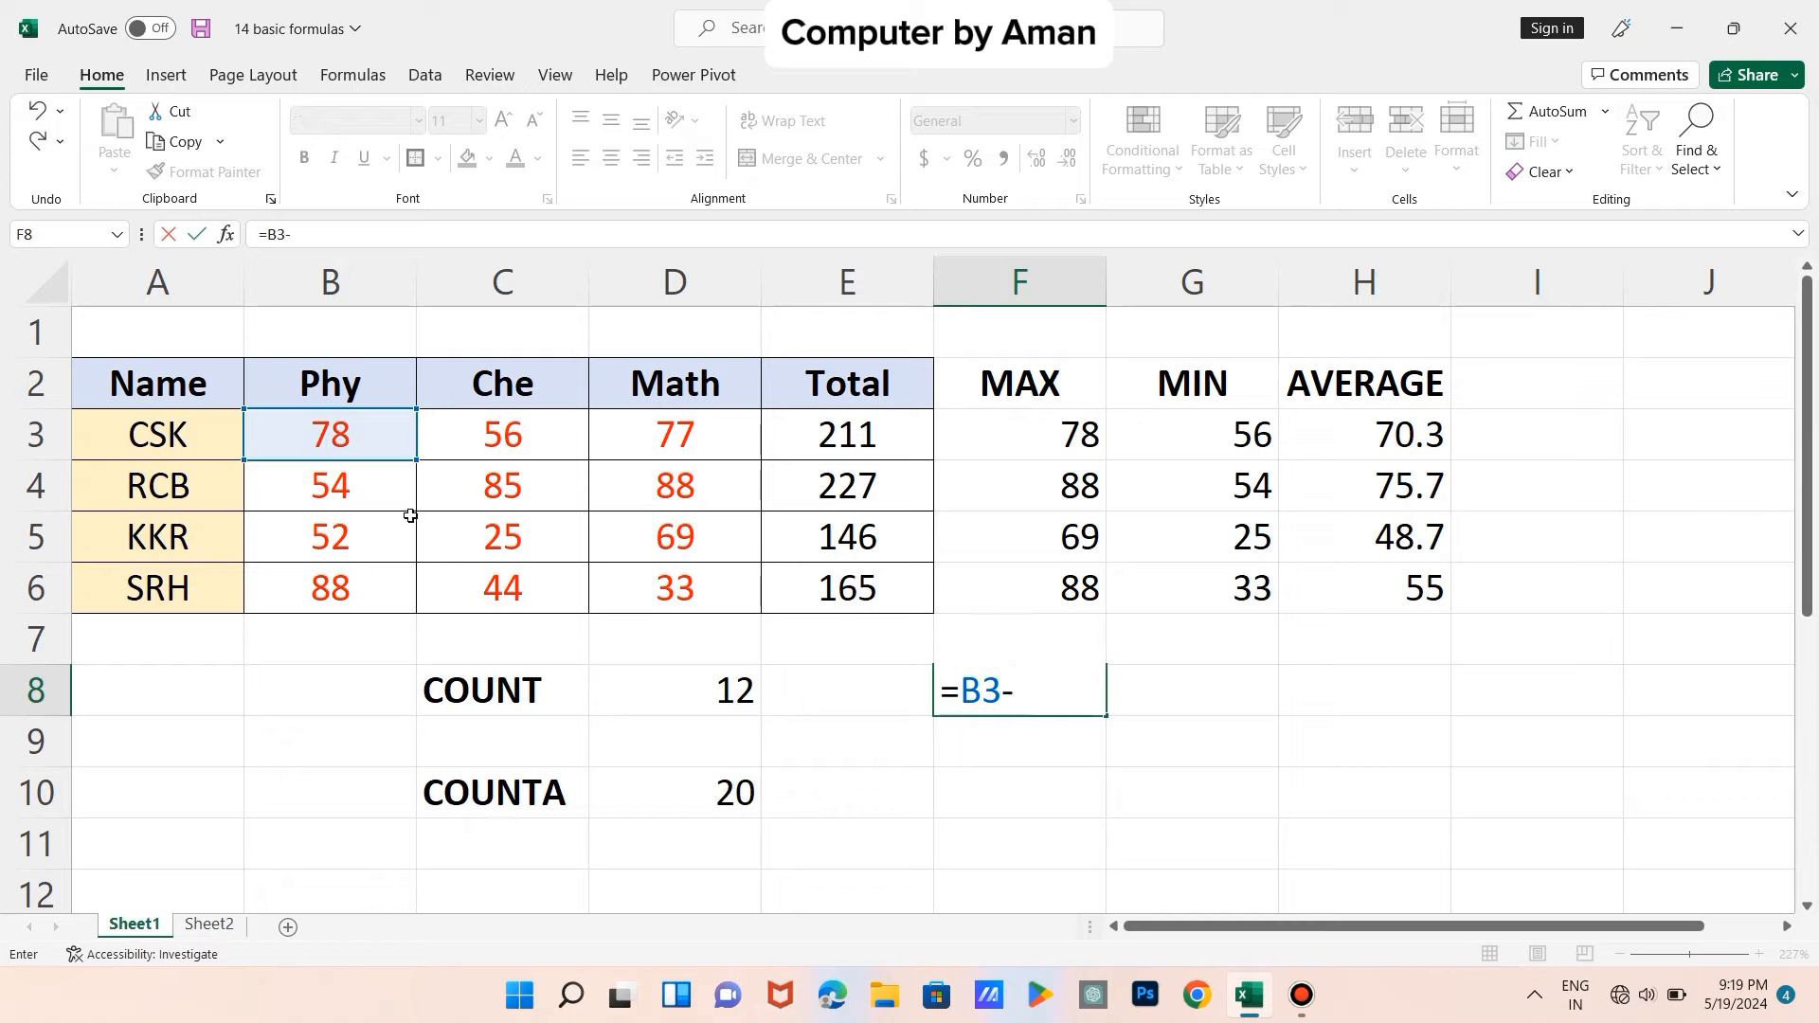
{"action": "left_click", "coordinate": [521, 433]}
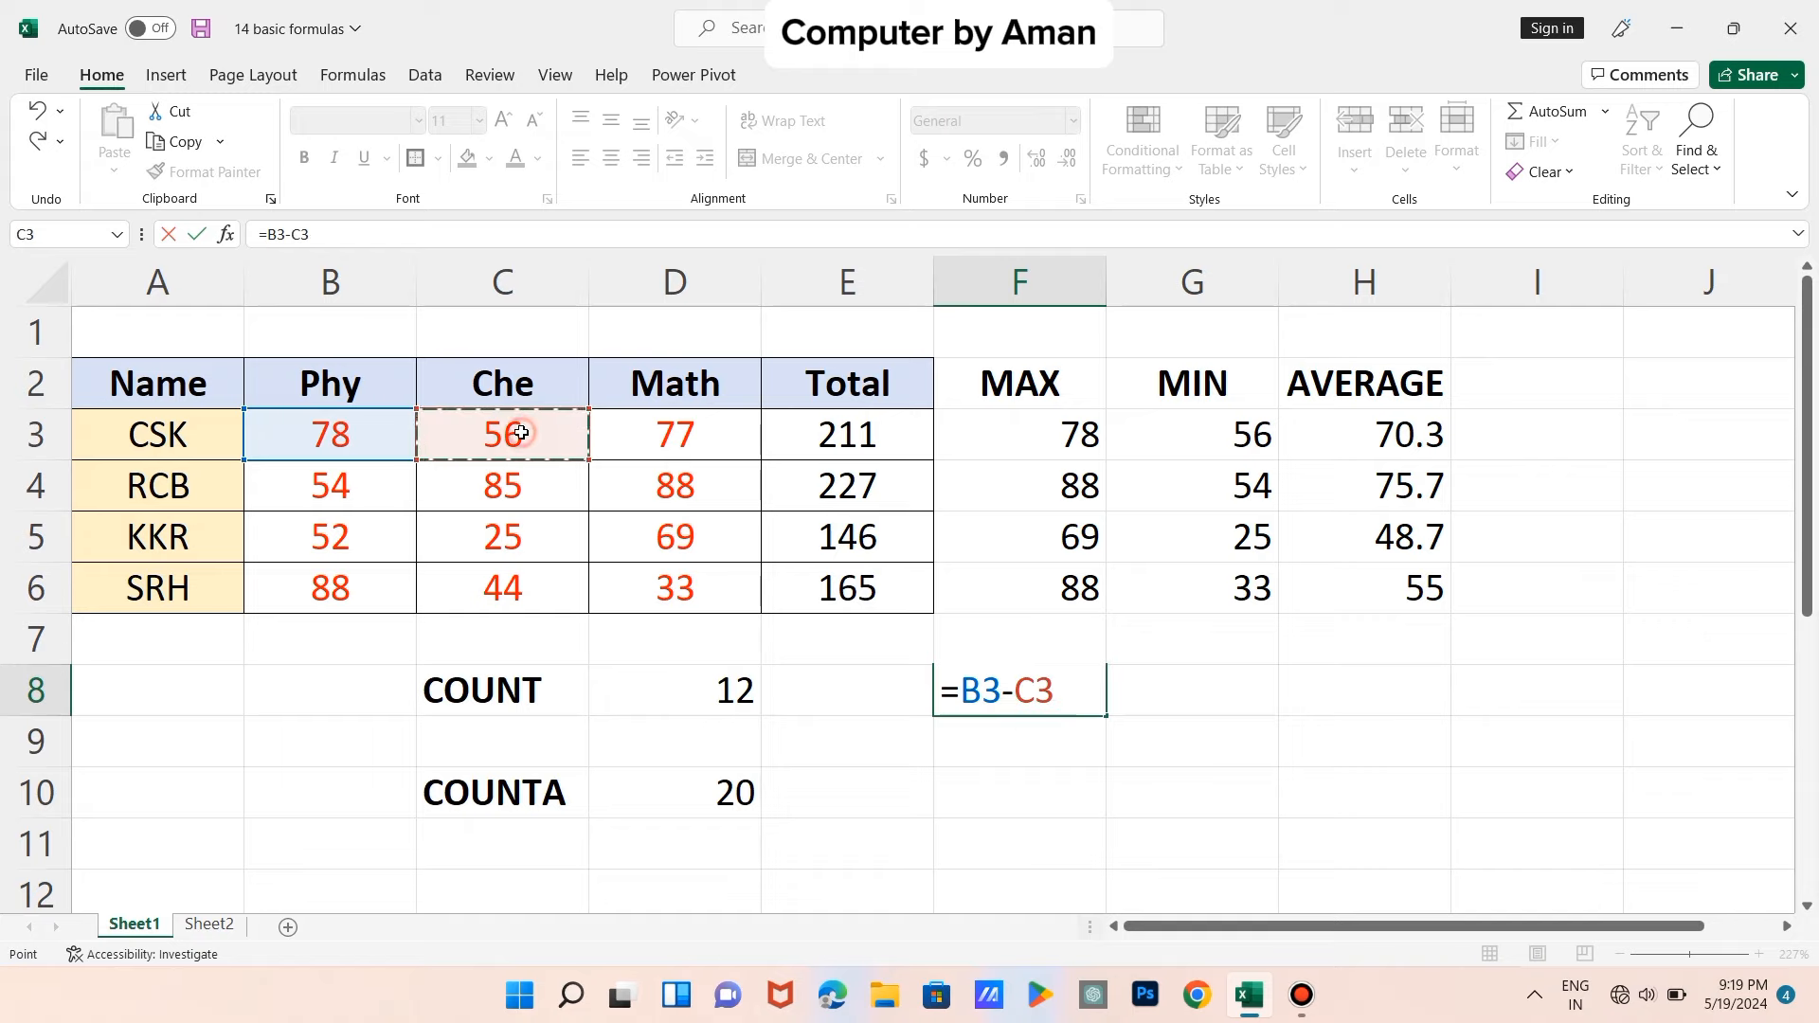
{"action": "key", "text": "Return"}
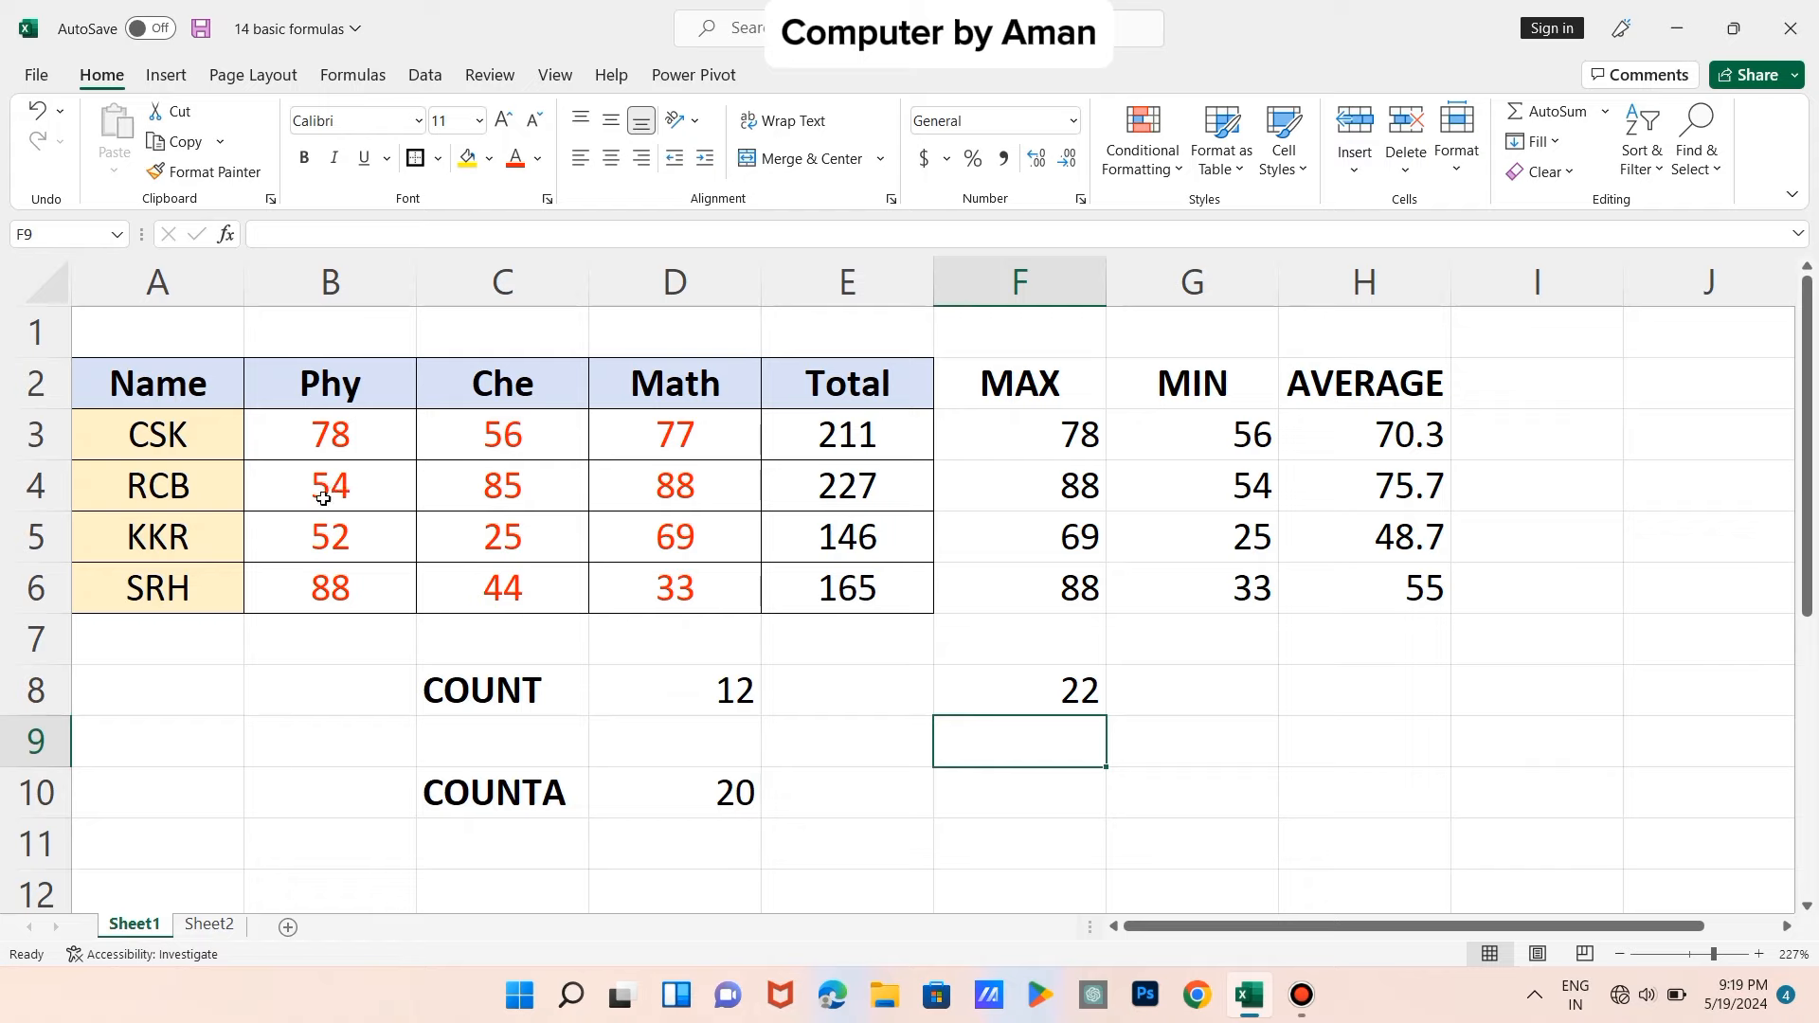
- Subtract RCB's Phy mark from the Che mark in cell F9 with =C4-B4
{"action": "left_click", "coordinate": [1032, 744]}
{"action": "type", "text": "="}
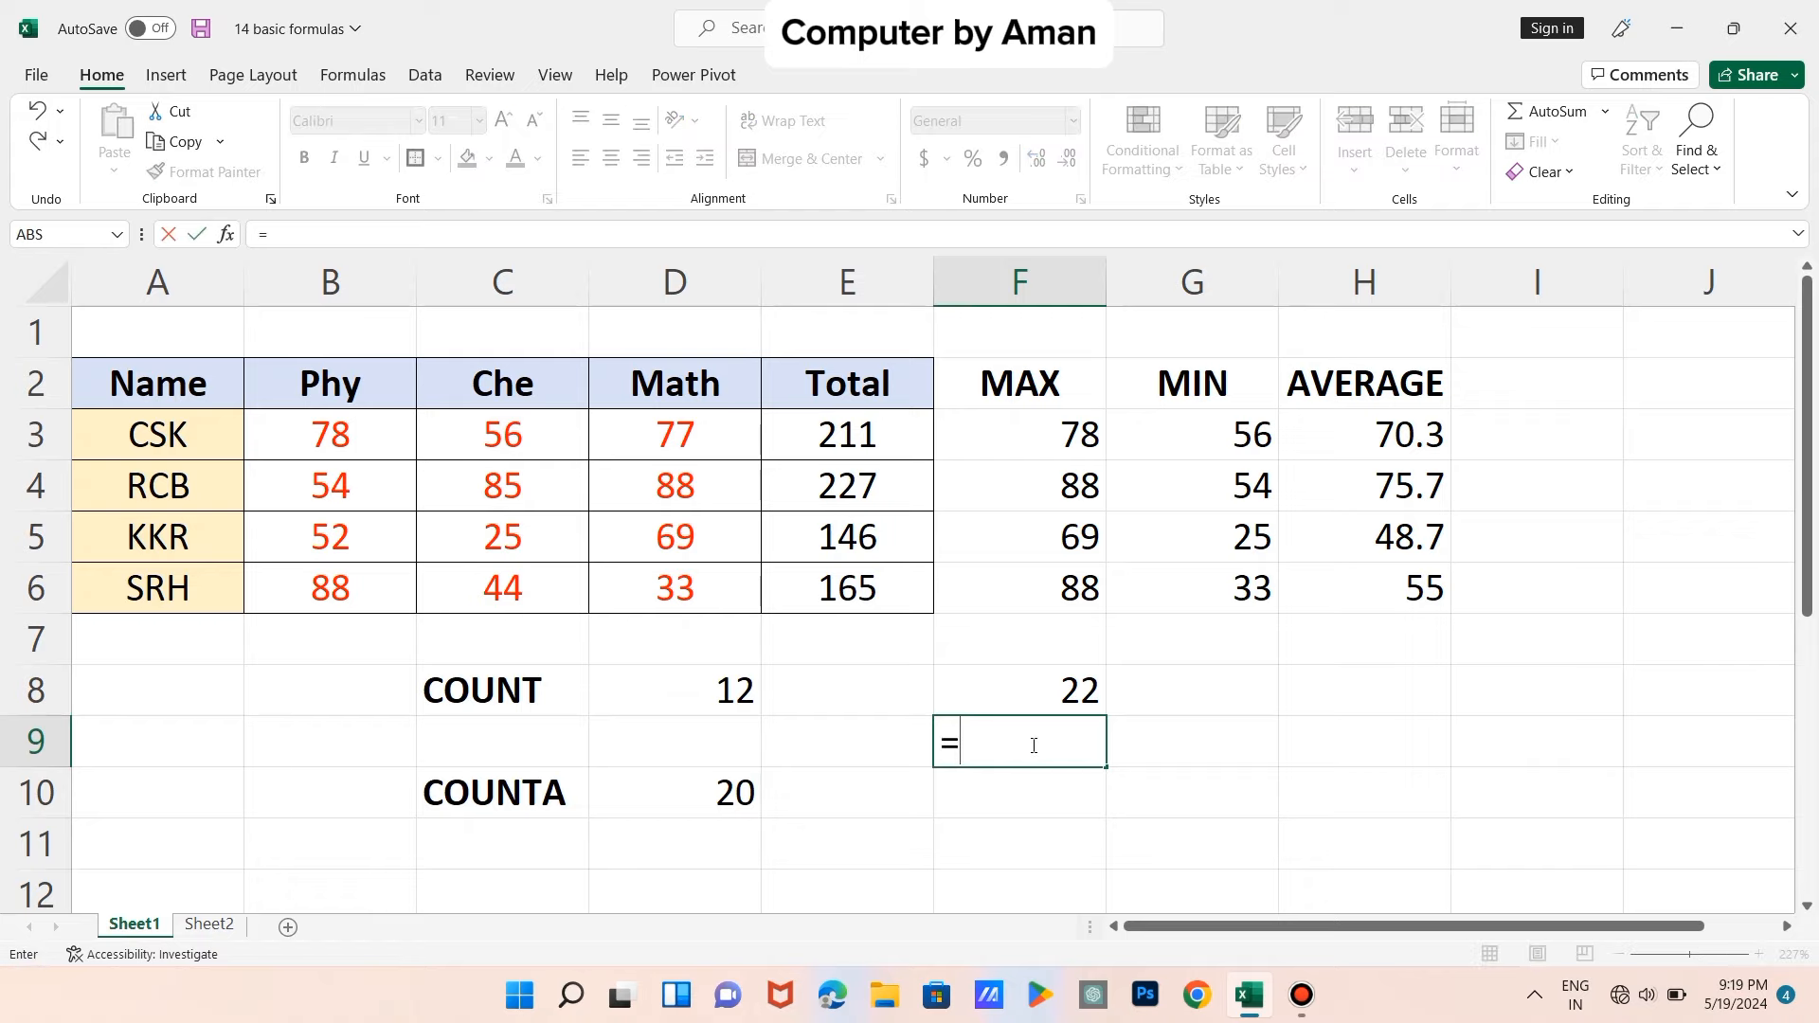
{"action": "left_click", "coordinate": [553, 485]}
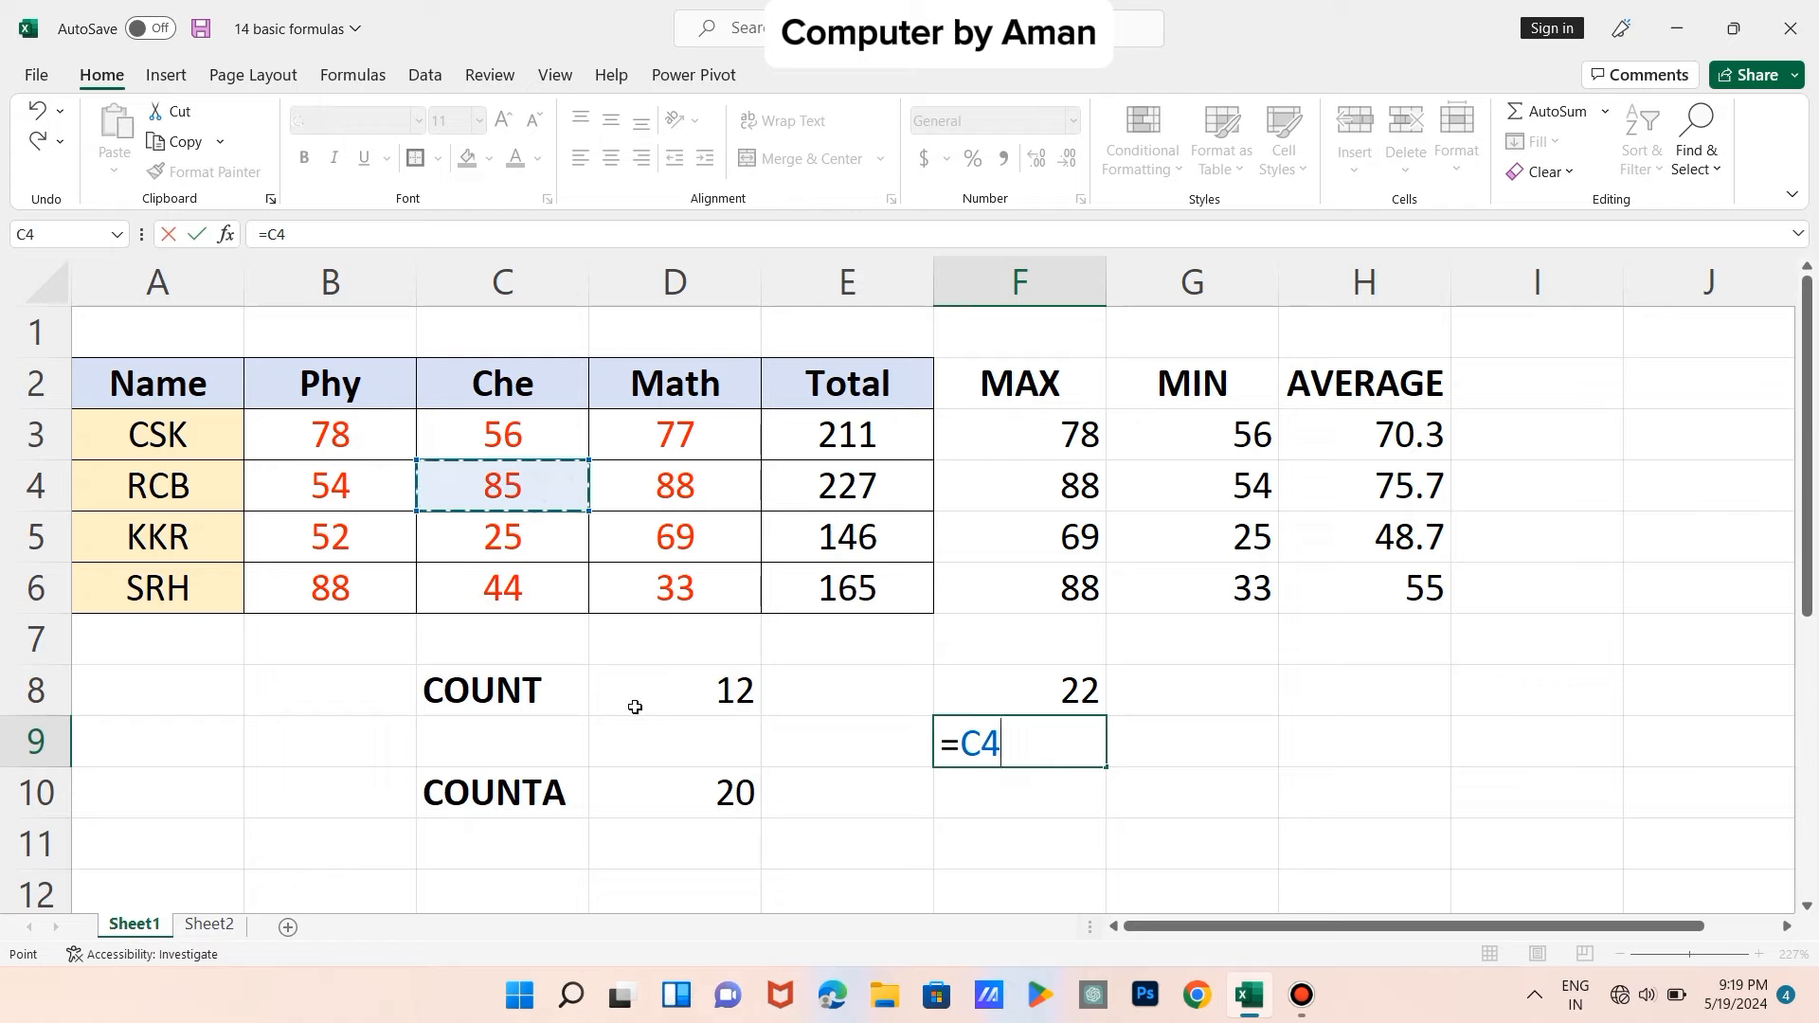
{"action": "type", "text": "-"}
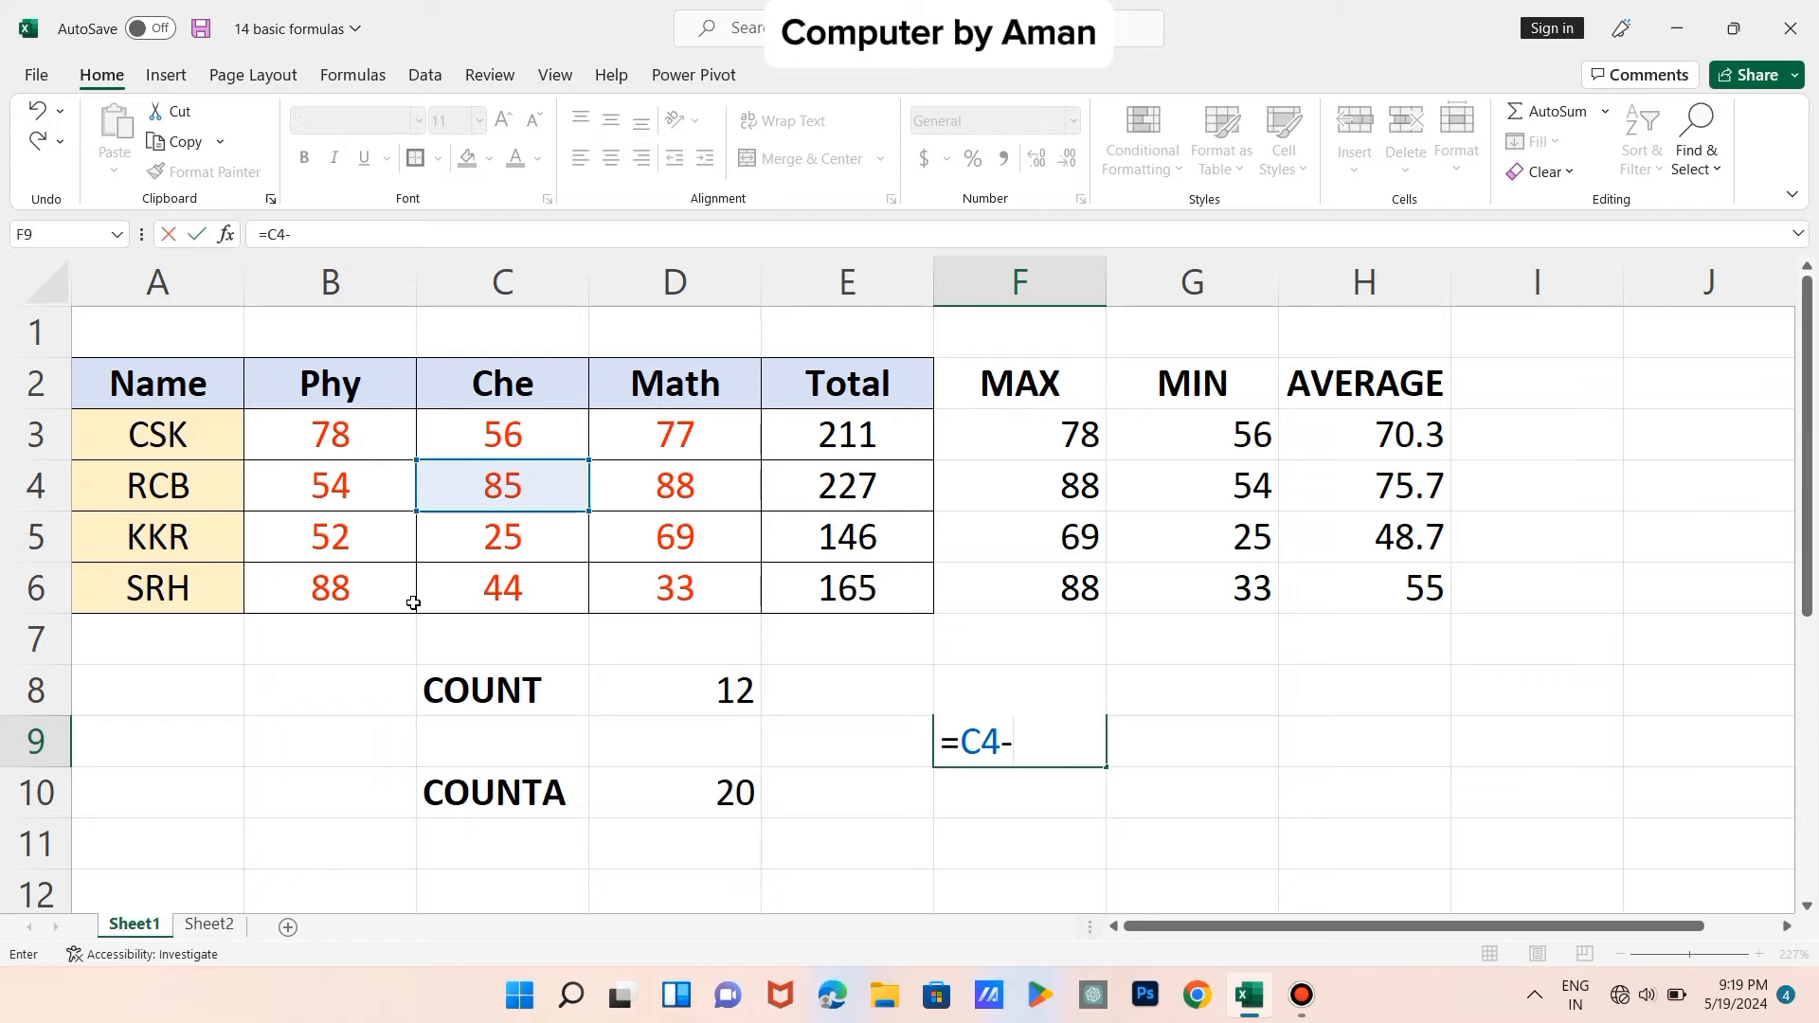
{"action": "left_click", "coordinate": [330, 478]}
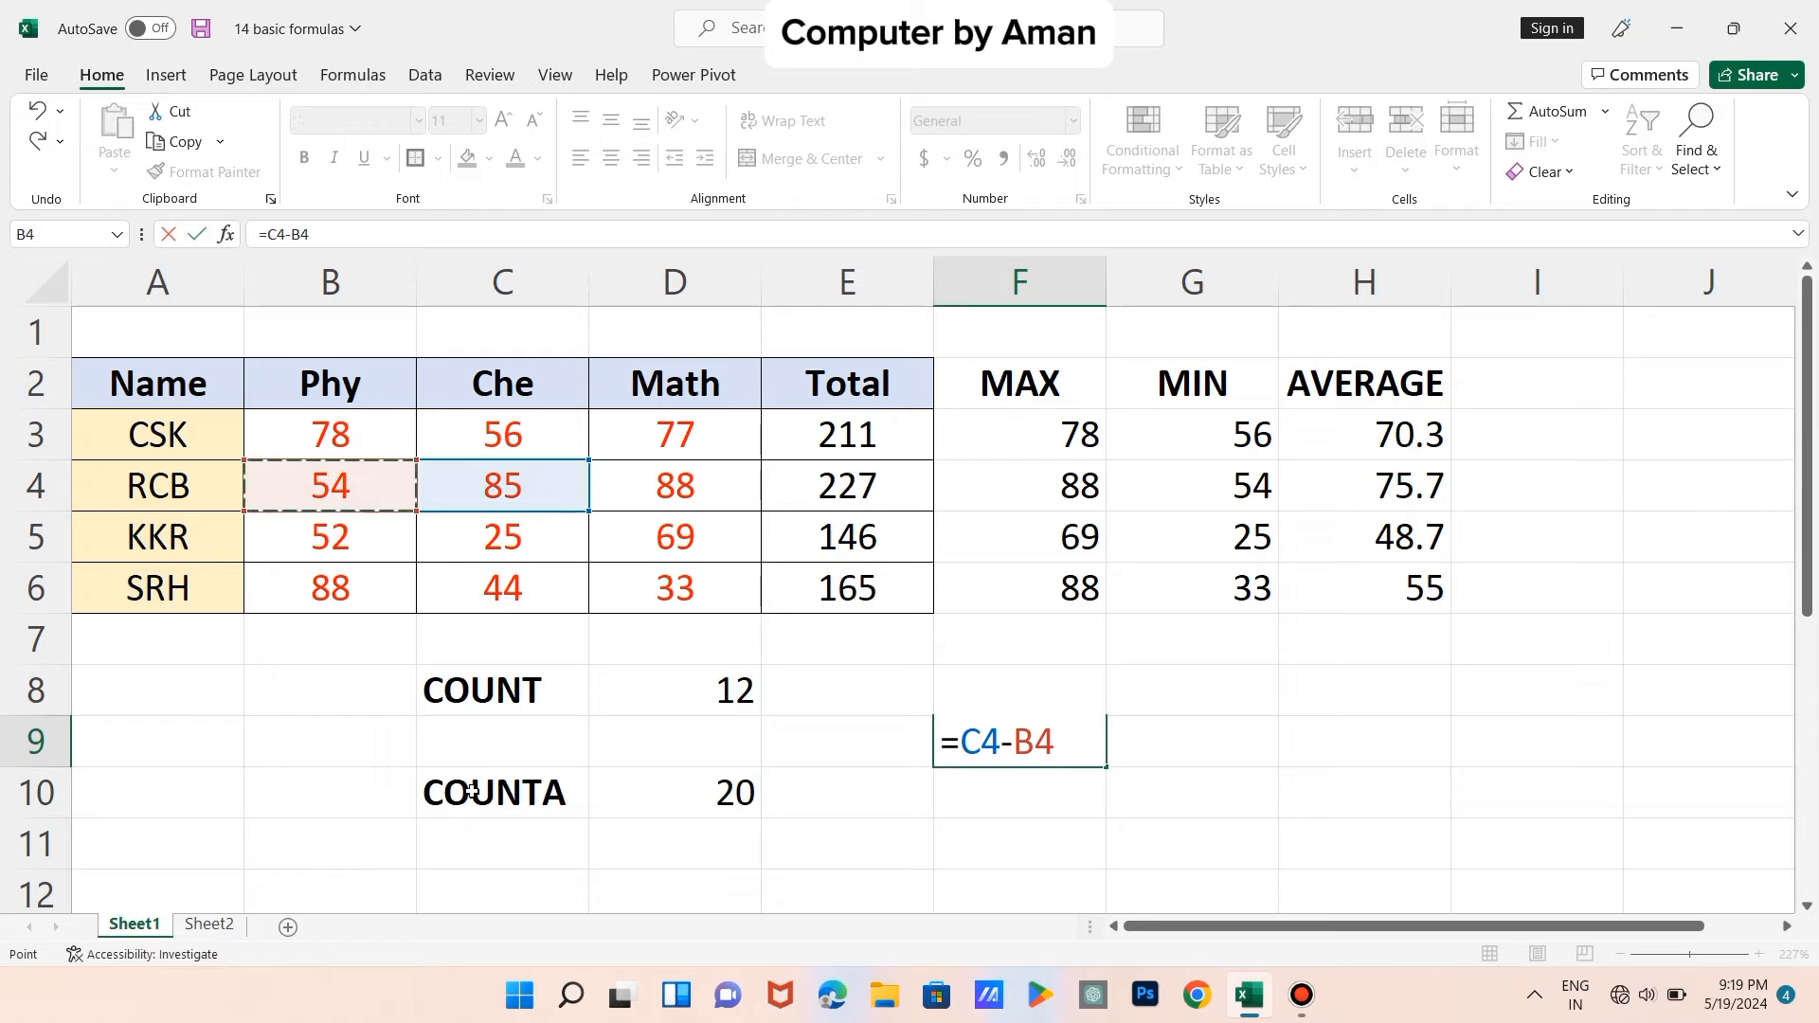
{"action": "key", "text": "Return"}
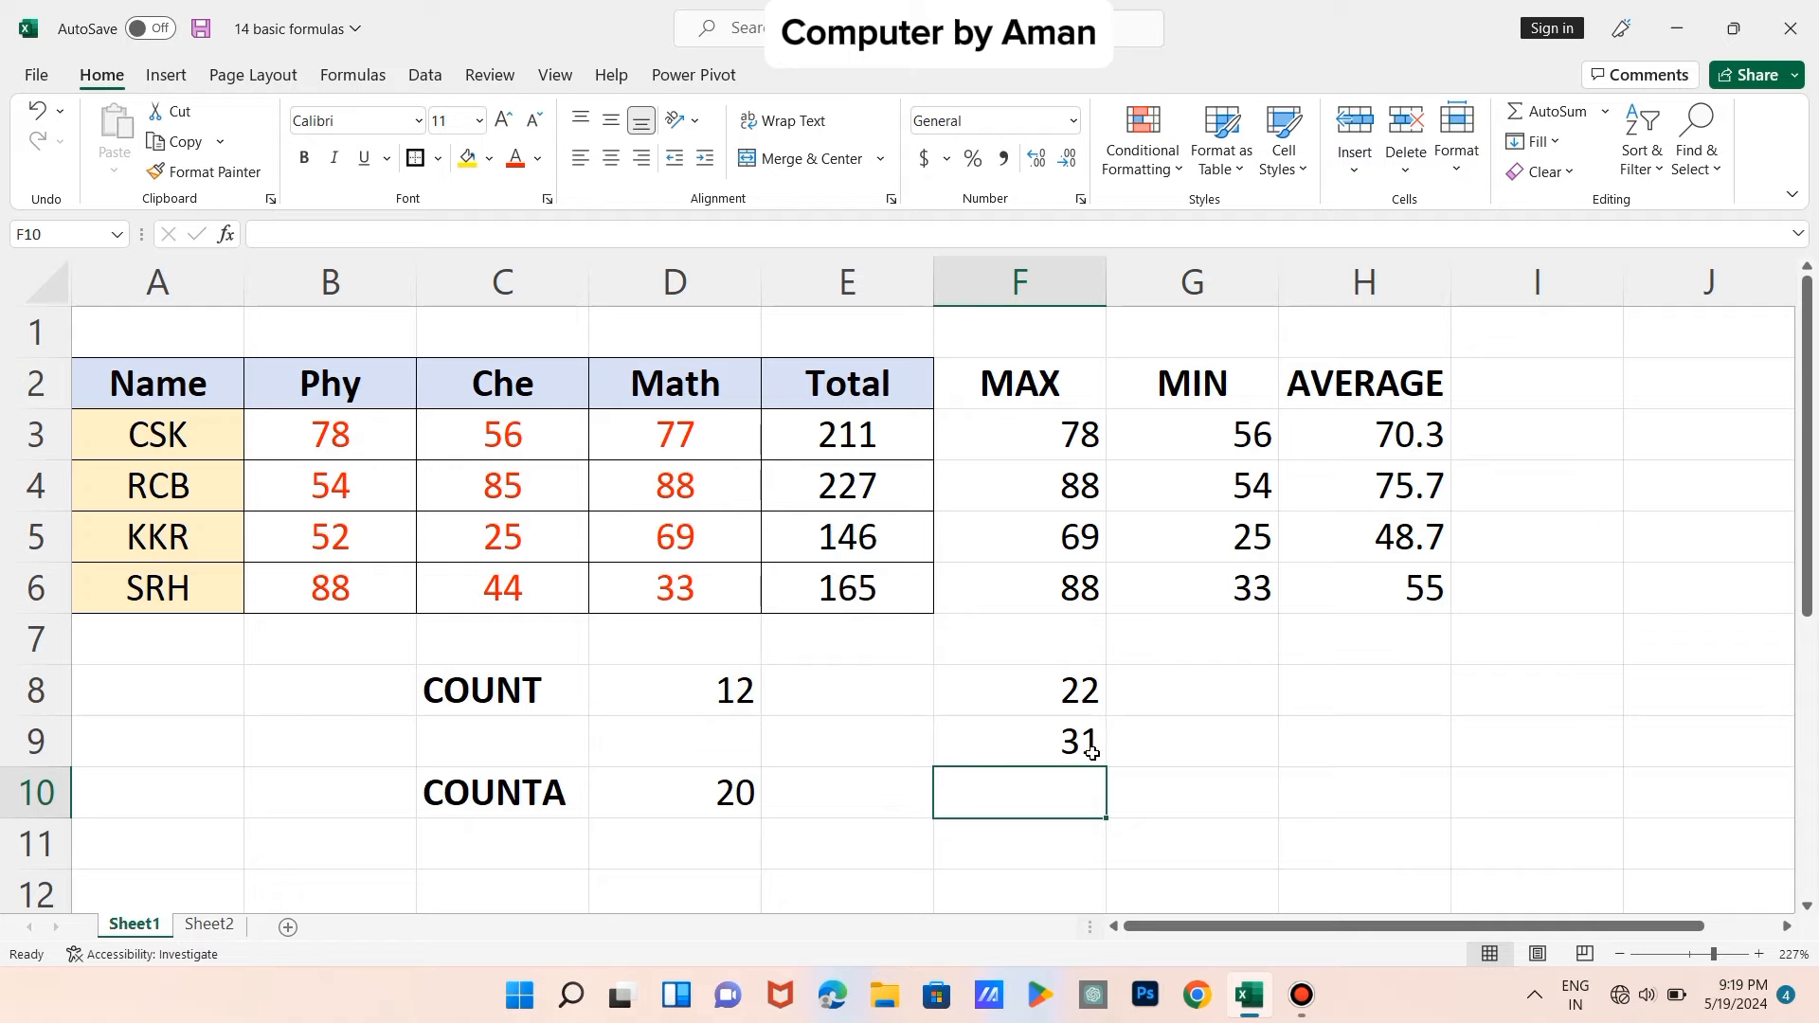
- Consult the formula list on Sheet2 and multiply SRH's Phy and Che marks in Sheet1 cell G8 with =B6*C6
{"action": "left_click", "coordinate": [1178, 700]}
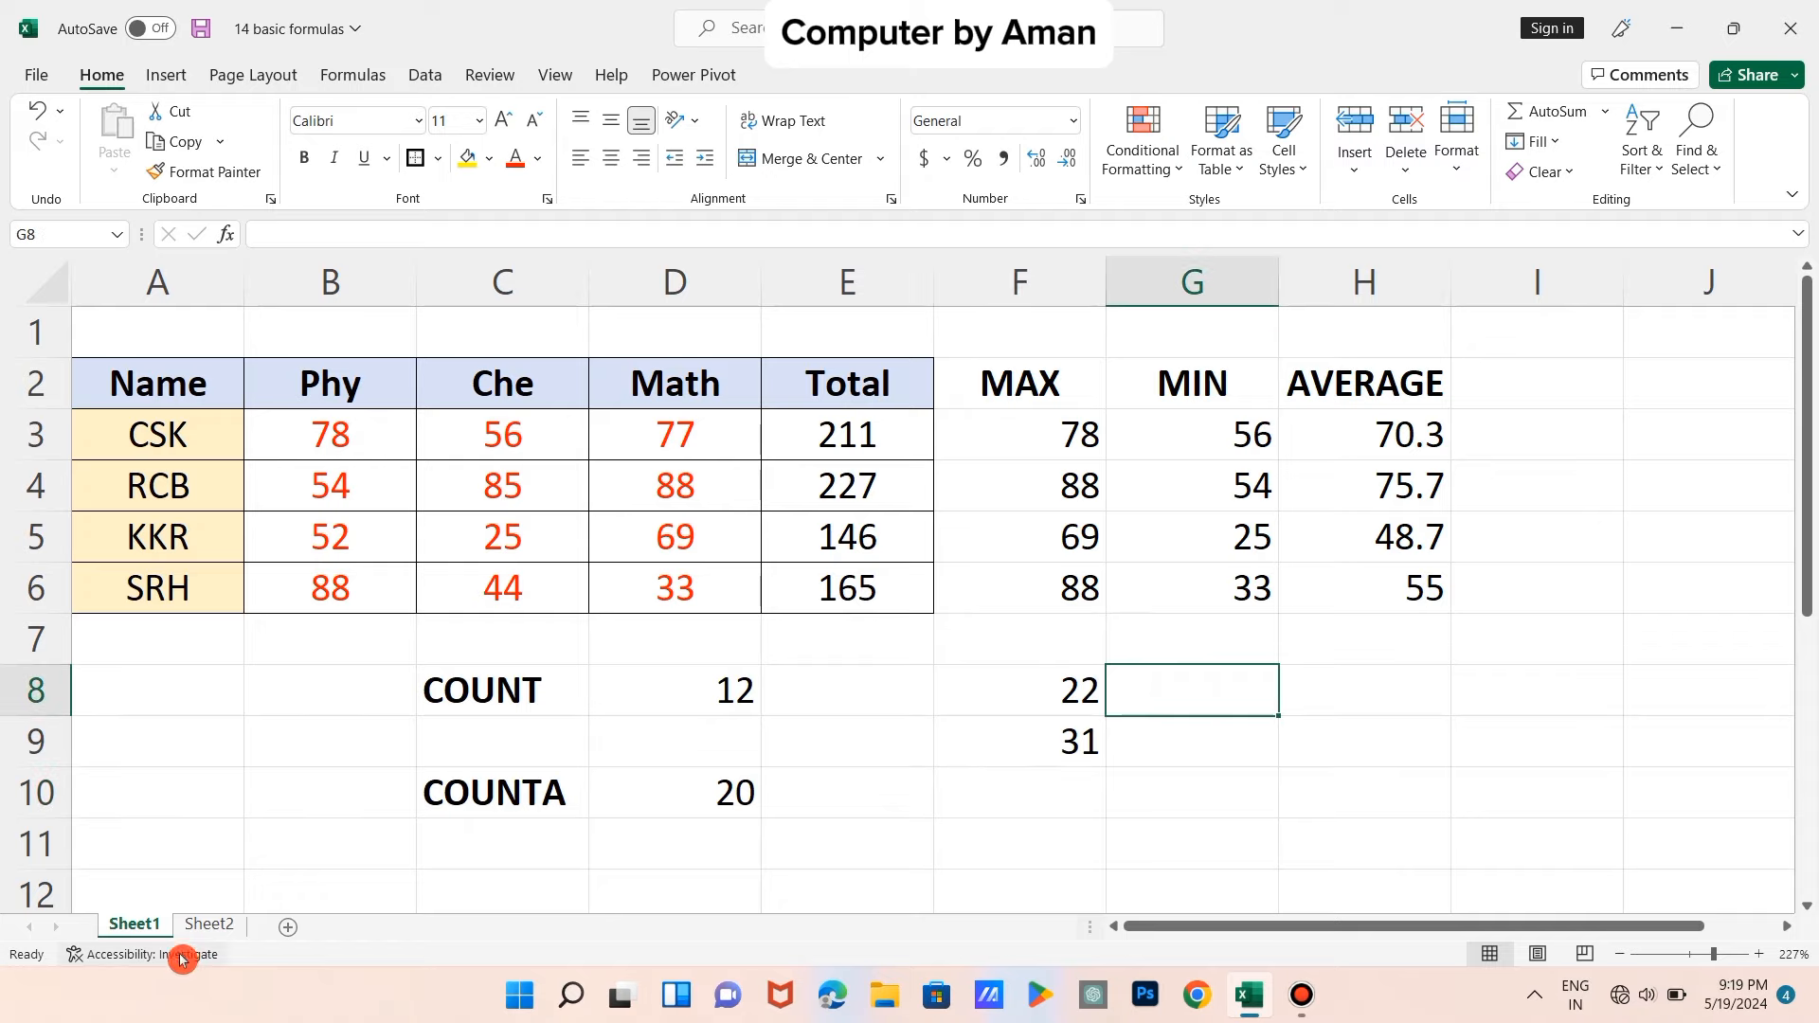
{"action": "left_click", "coordinate": [204, 923]}
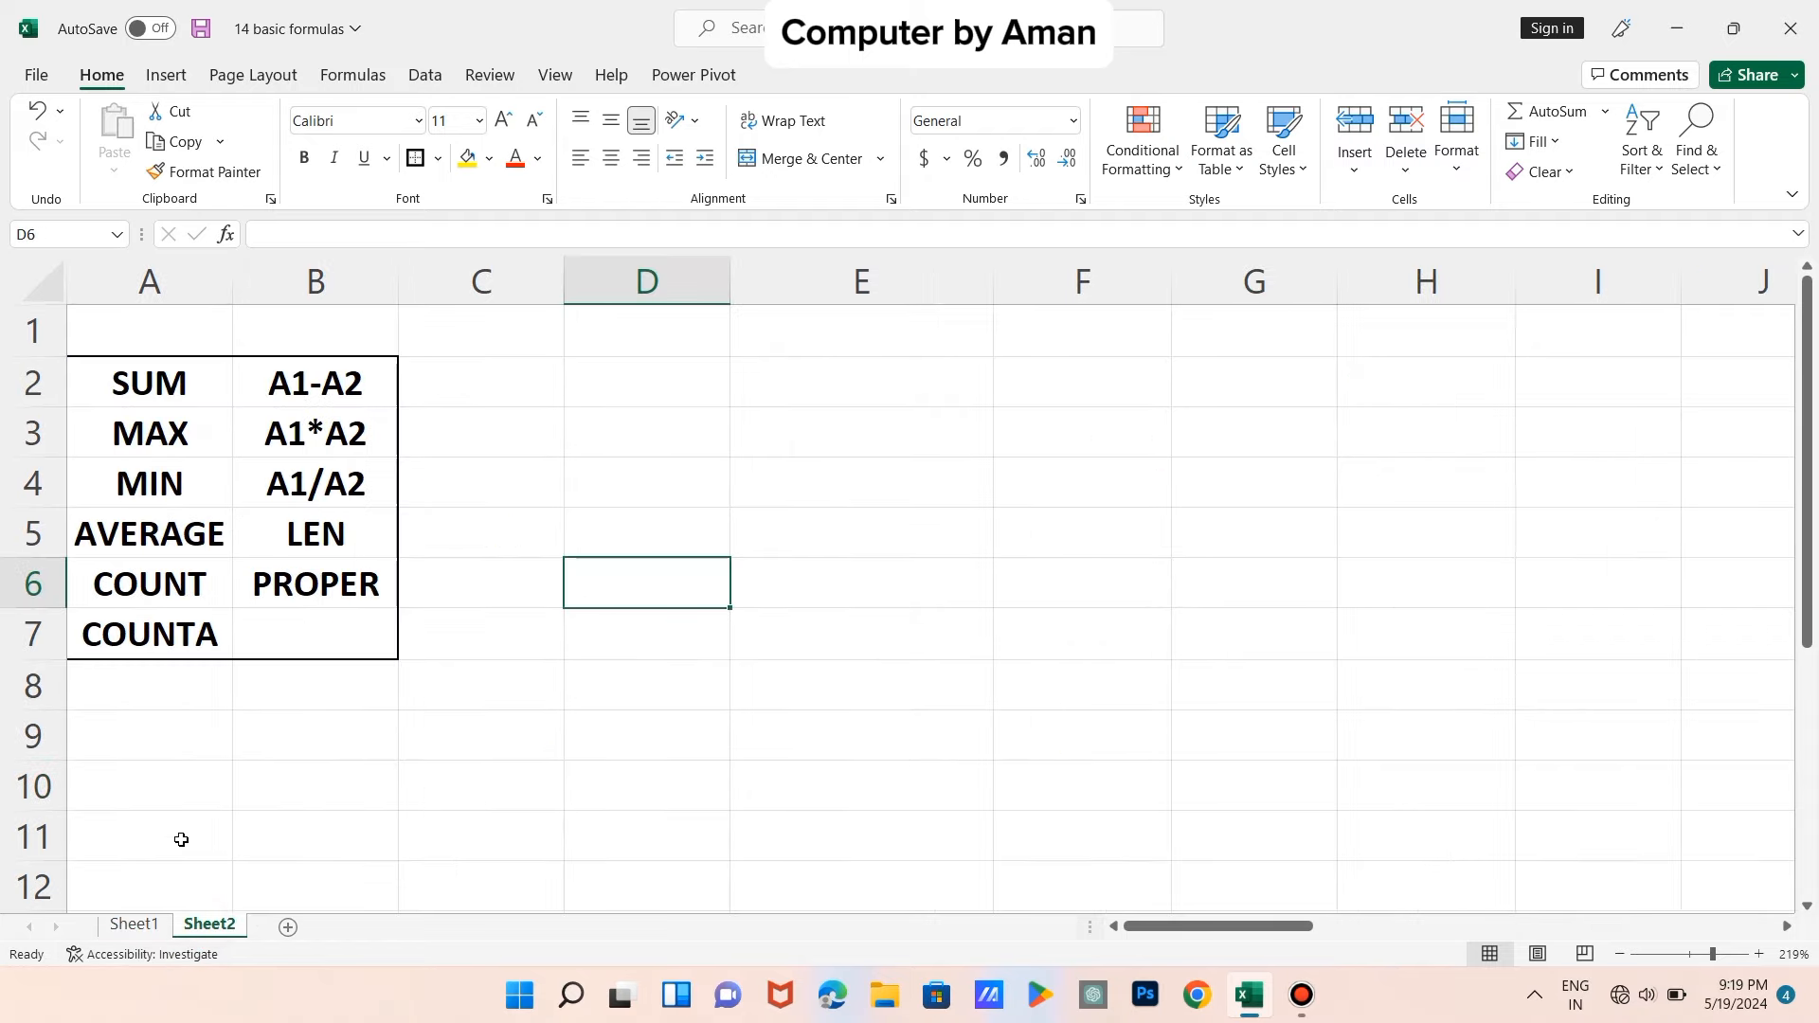
{"action": "left_click", "coordinate": [142, 925]}
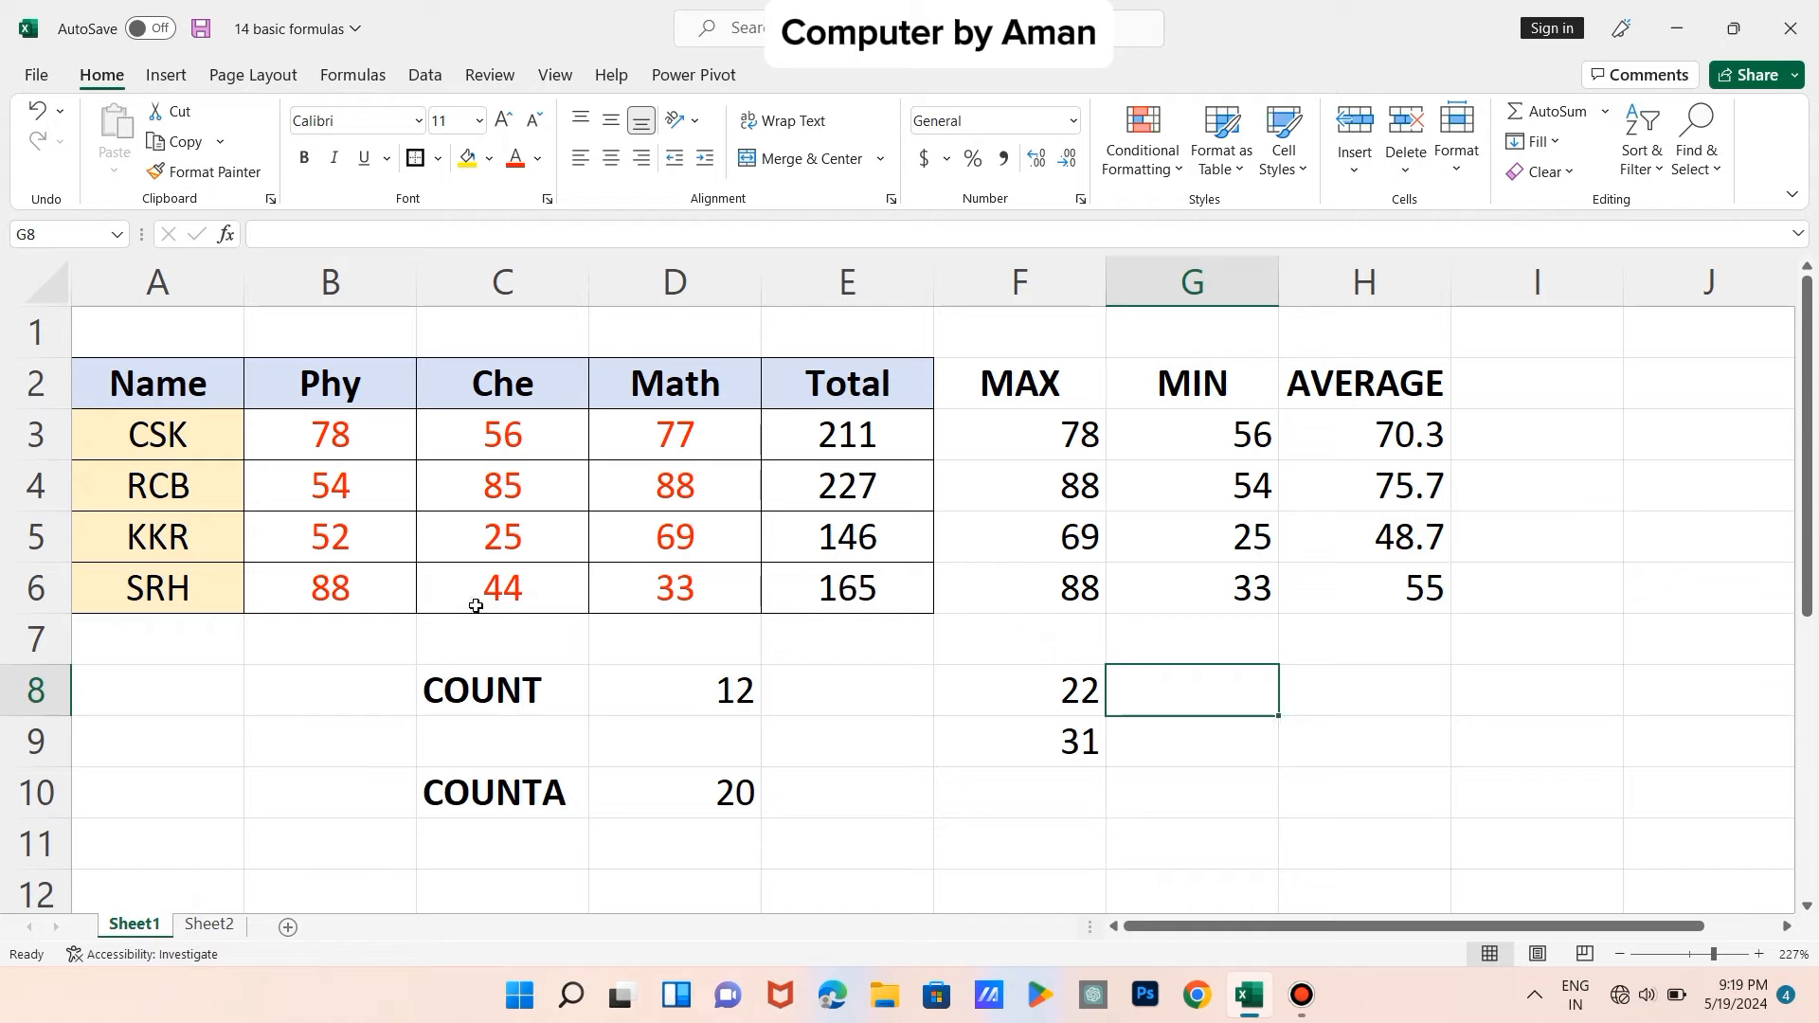
{"action": "type", "text": "="}
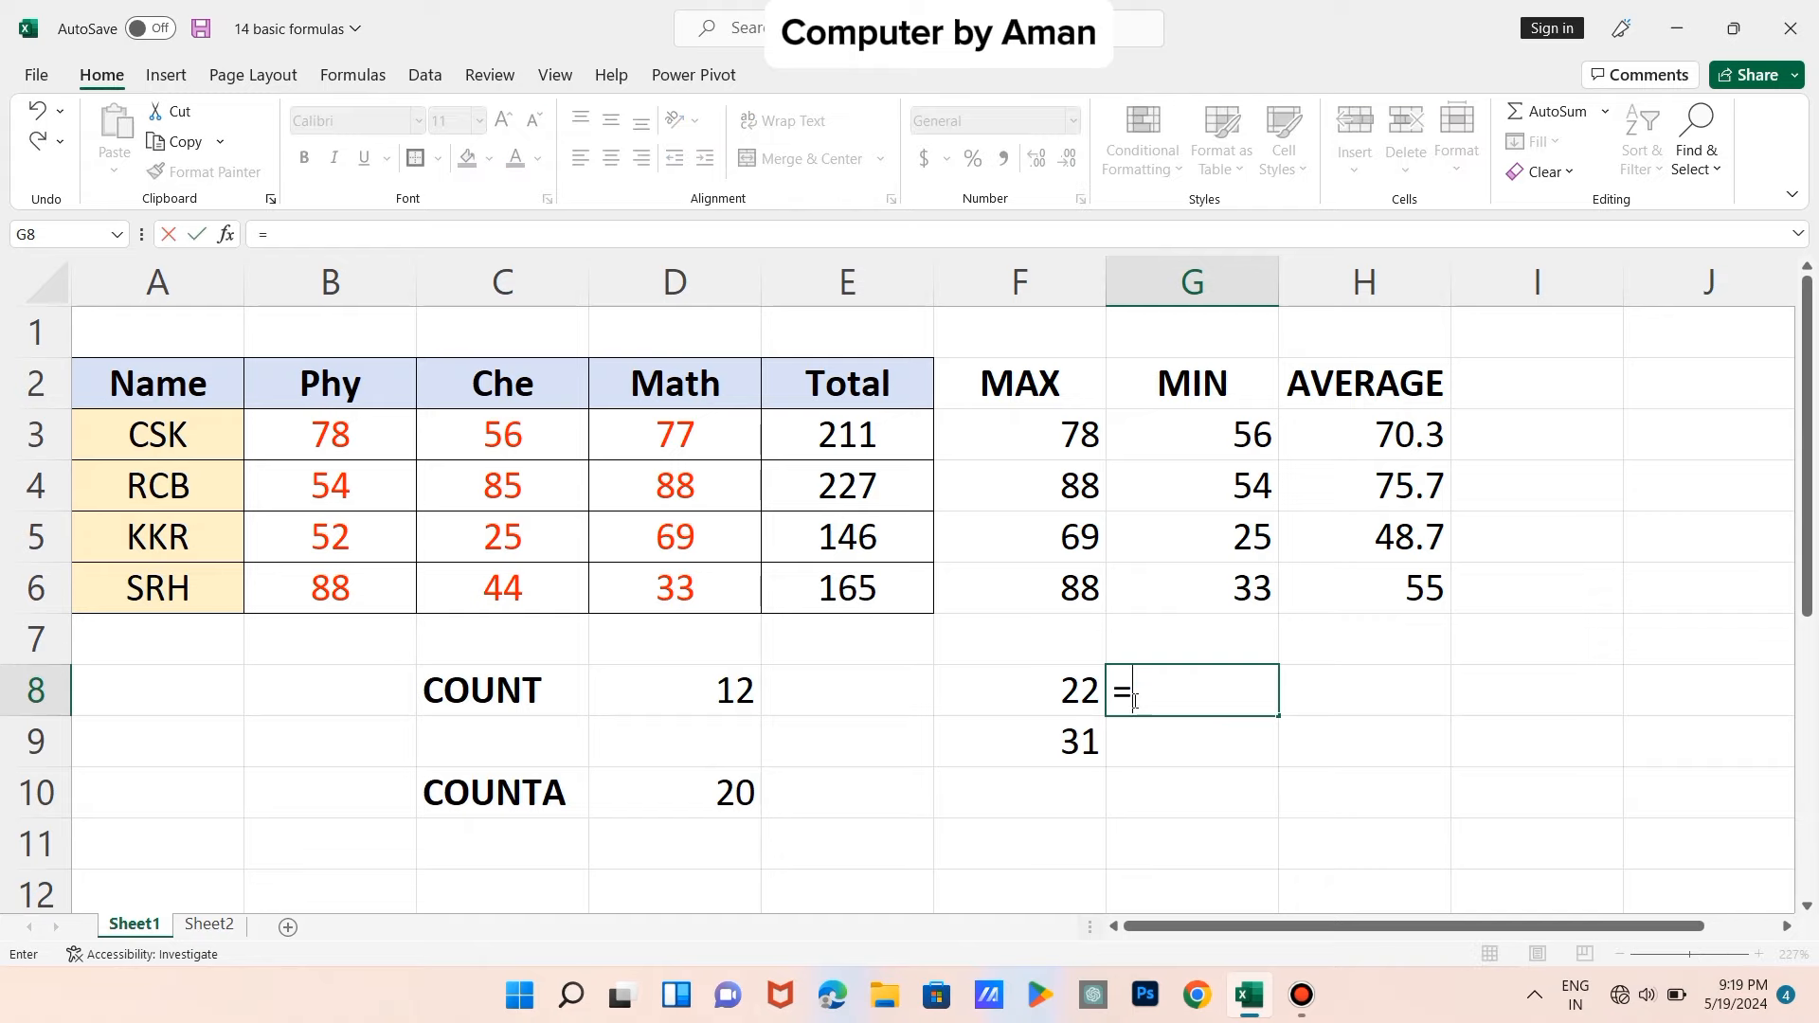
{"action": "left_click", "coordinate": [345, 595]}
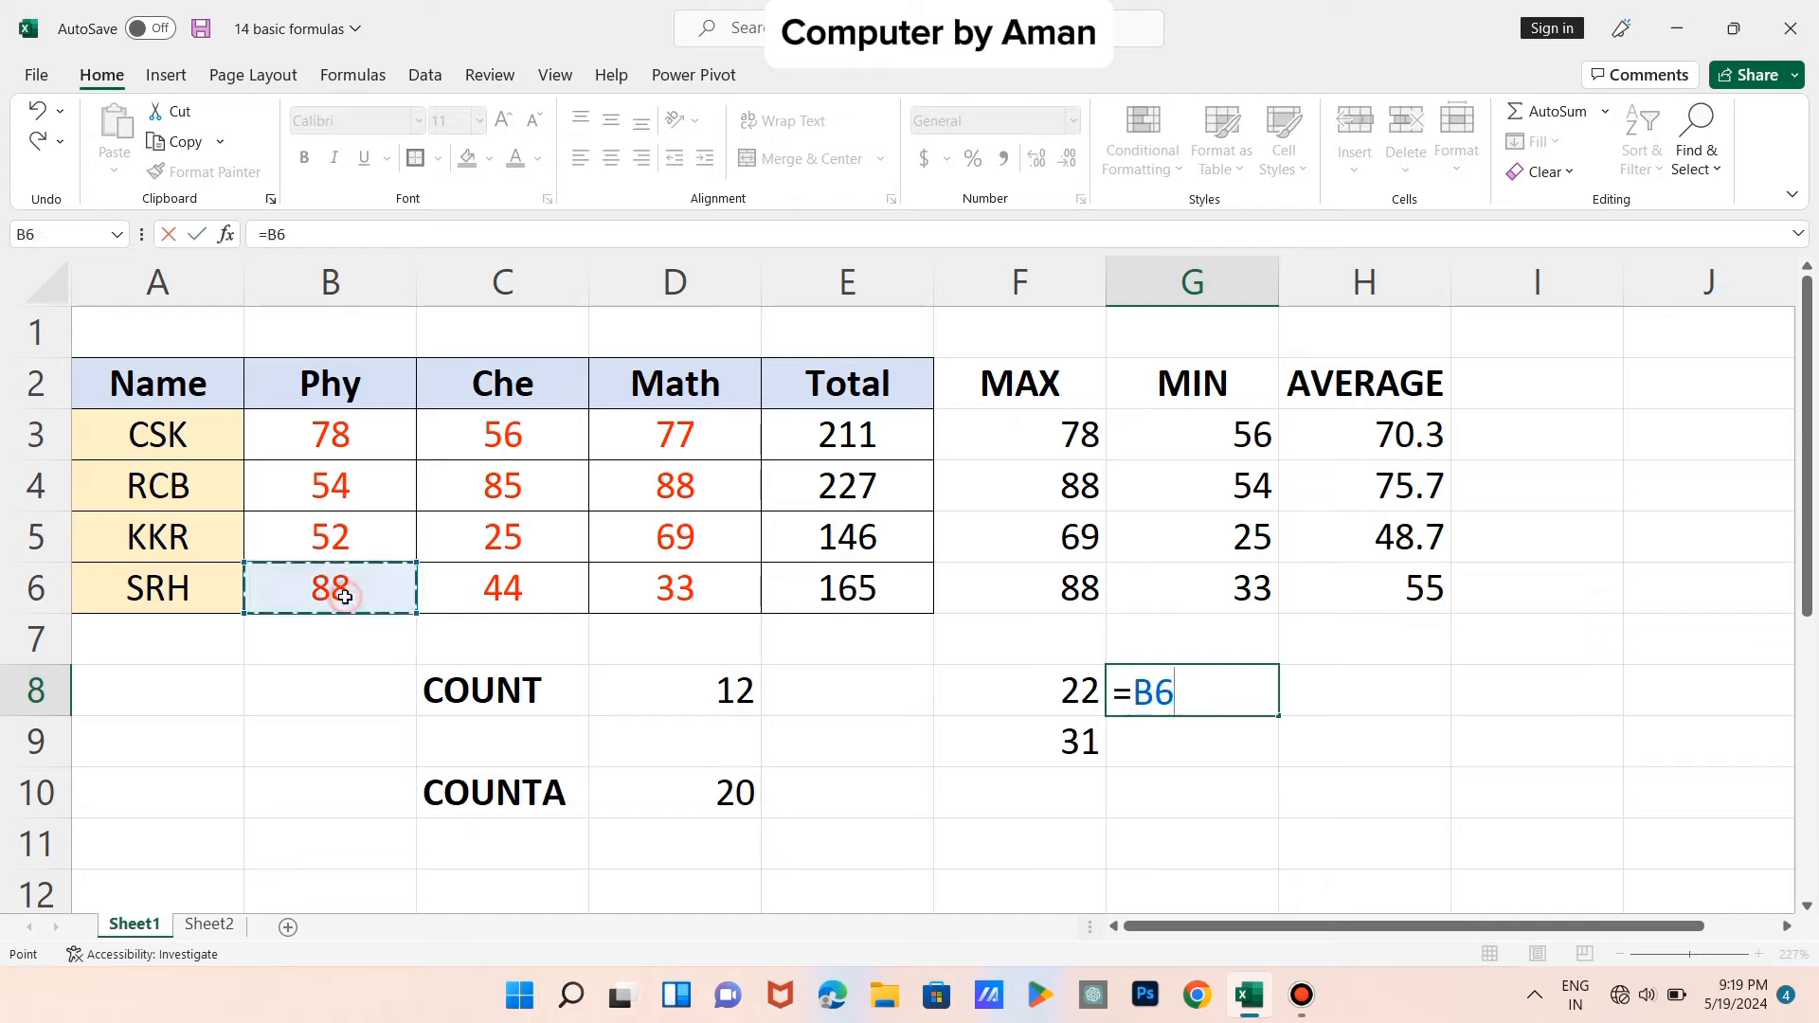
{"action": "type", "text": "*"}
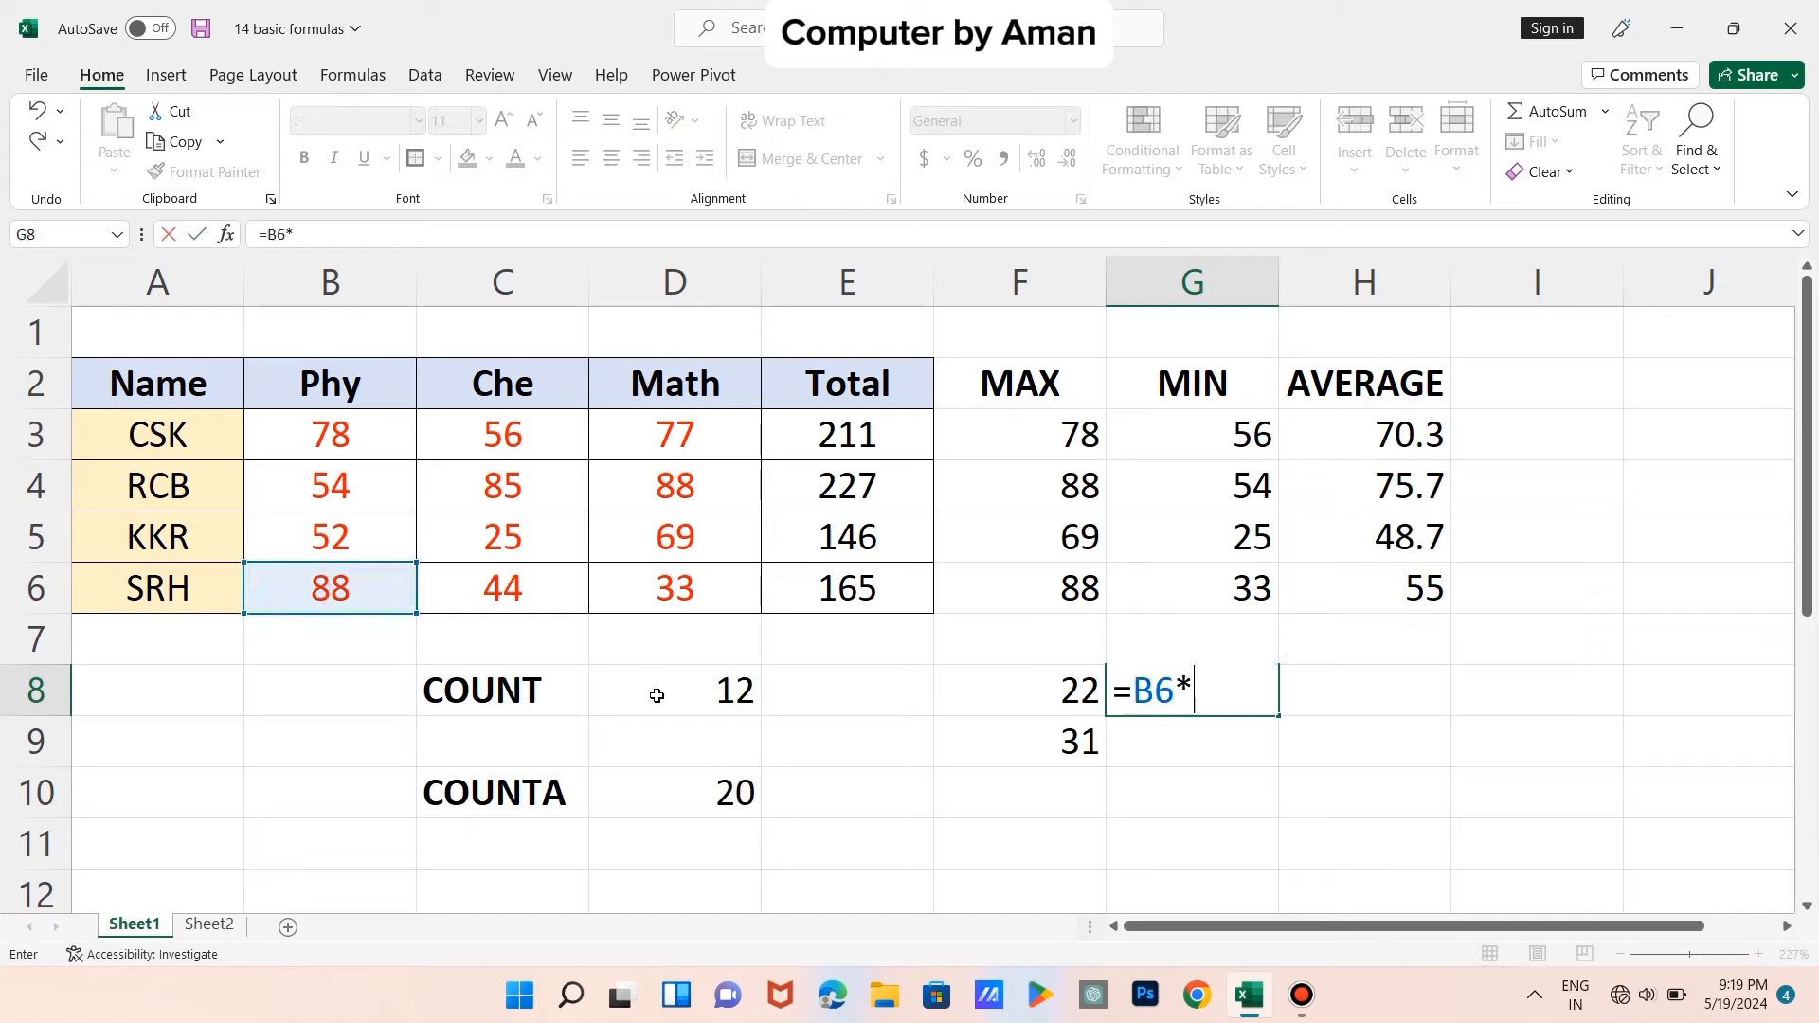
{"action": "left_click", "coordinate": [495, 572]}
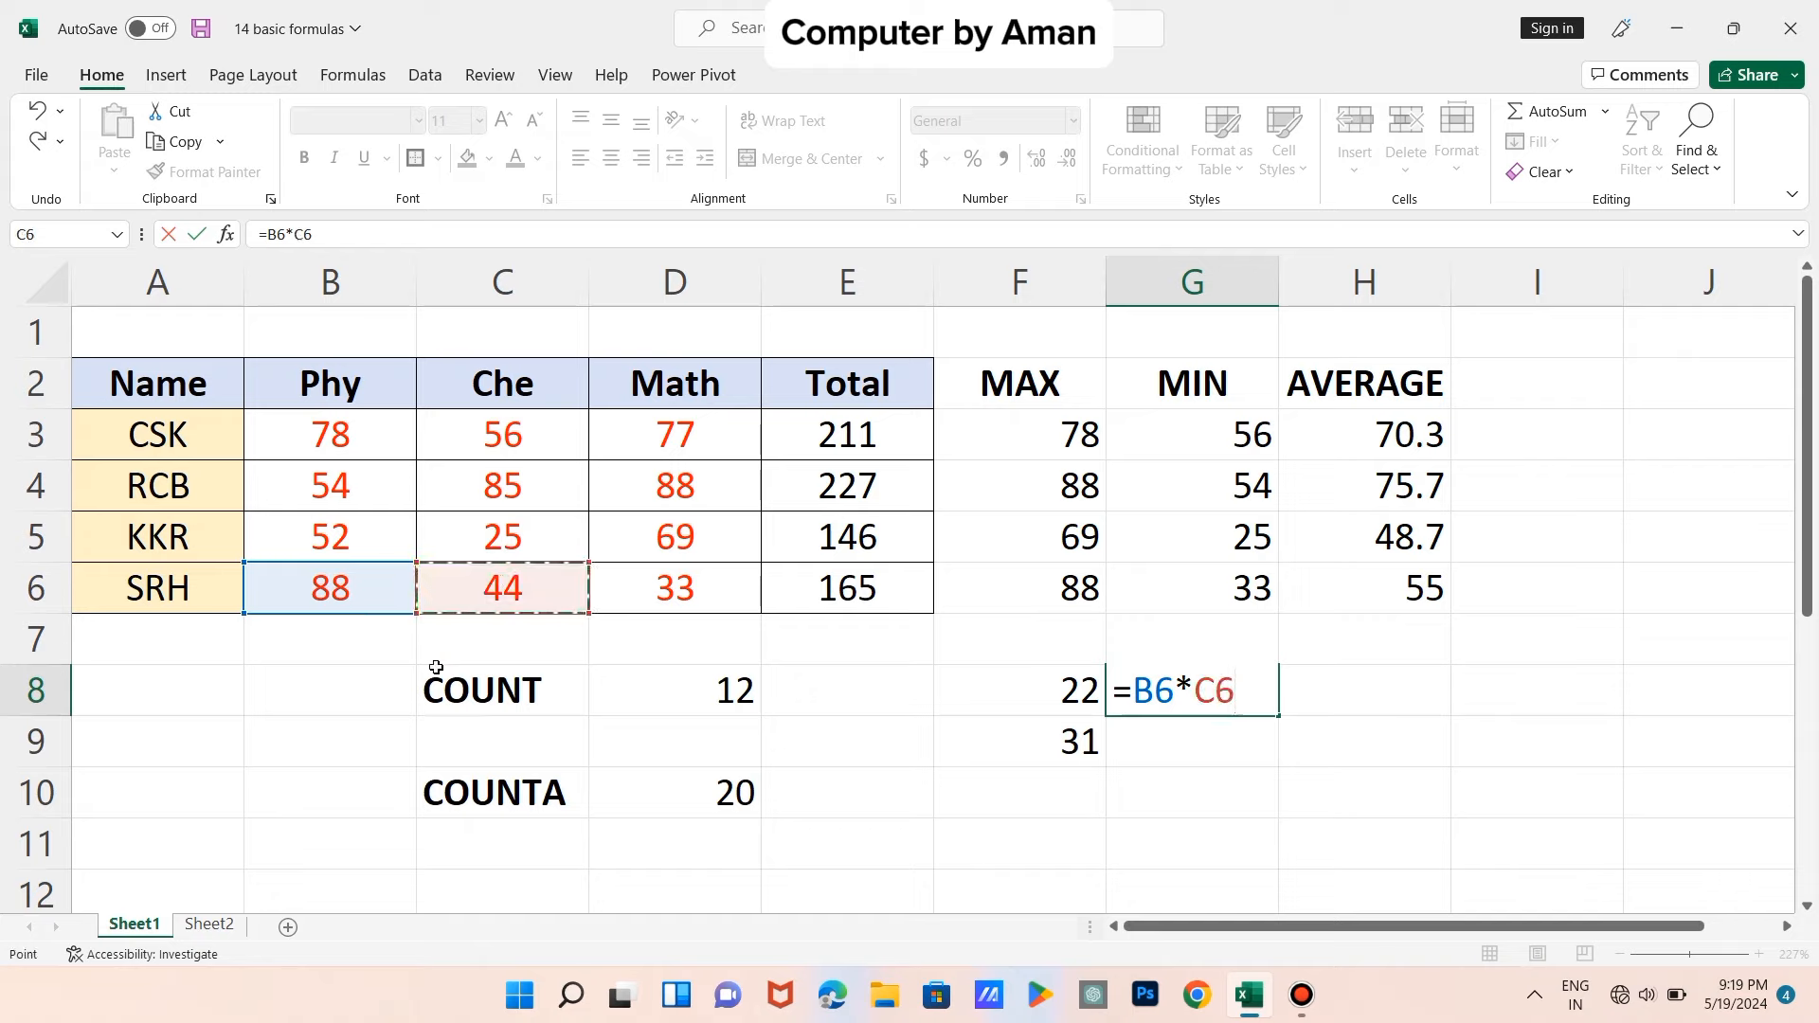
{"action": "key", "text": "ctrl+Return"}
{"action": "key", "text": "Return"}
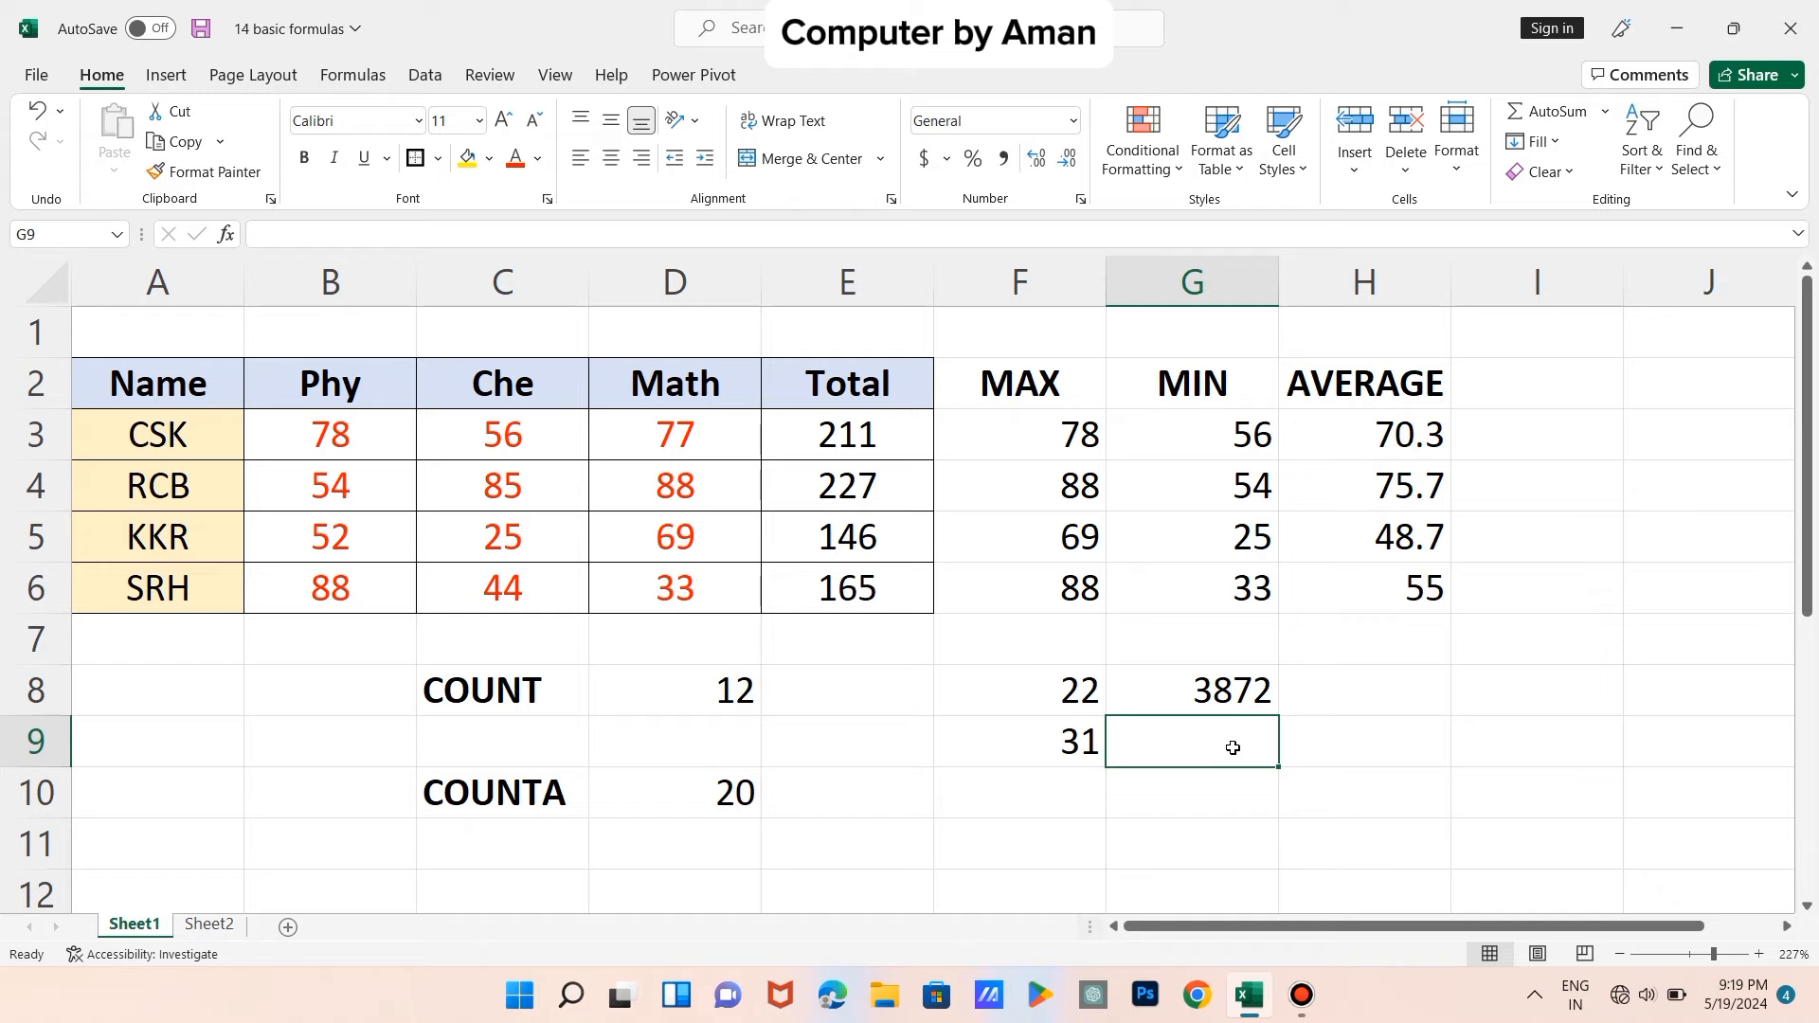
- Multiply SRH's Che and Math marks in cell G9 with =C6*D6
{"action": "type", "text": "="}
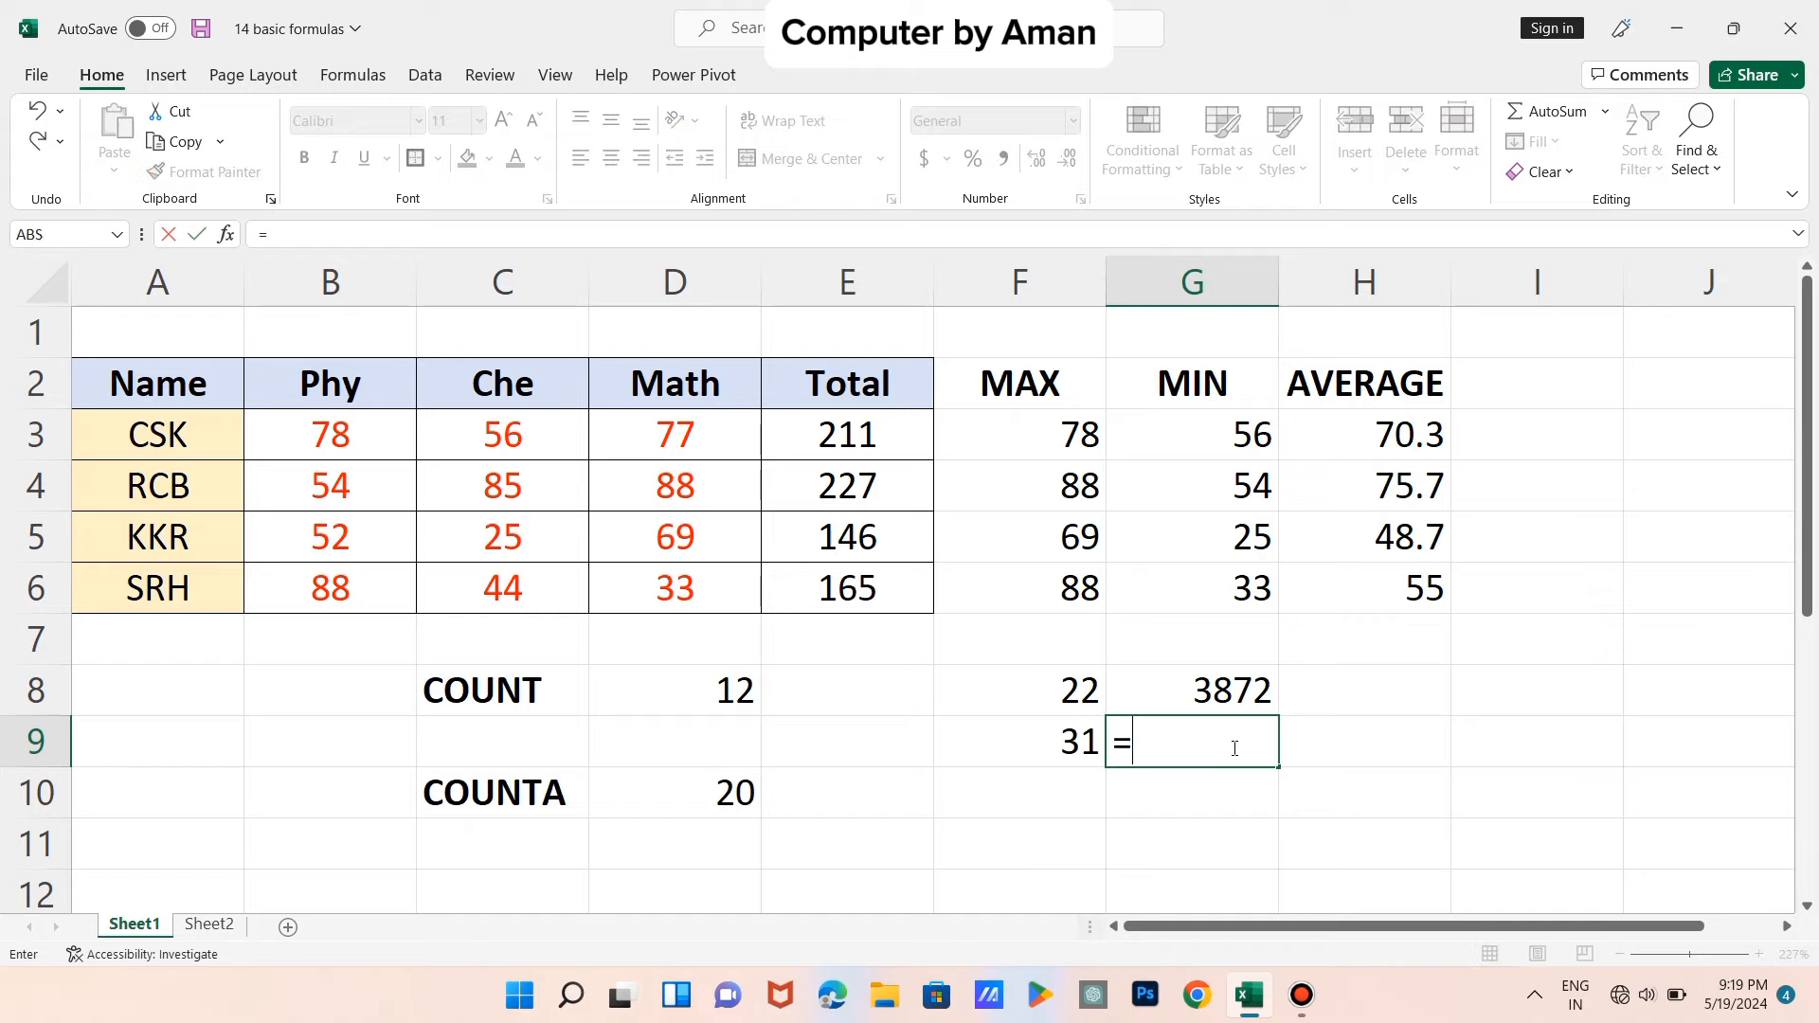
{"action": "left_click", "coordinate": [545, 581]}
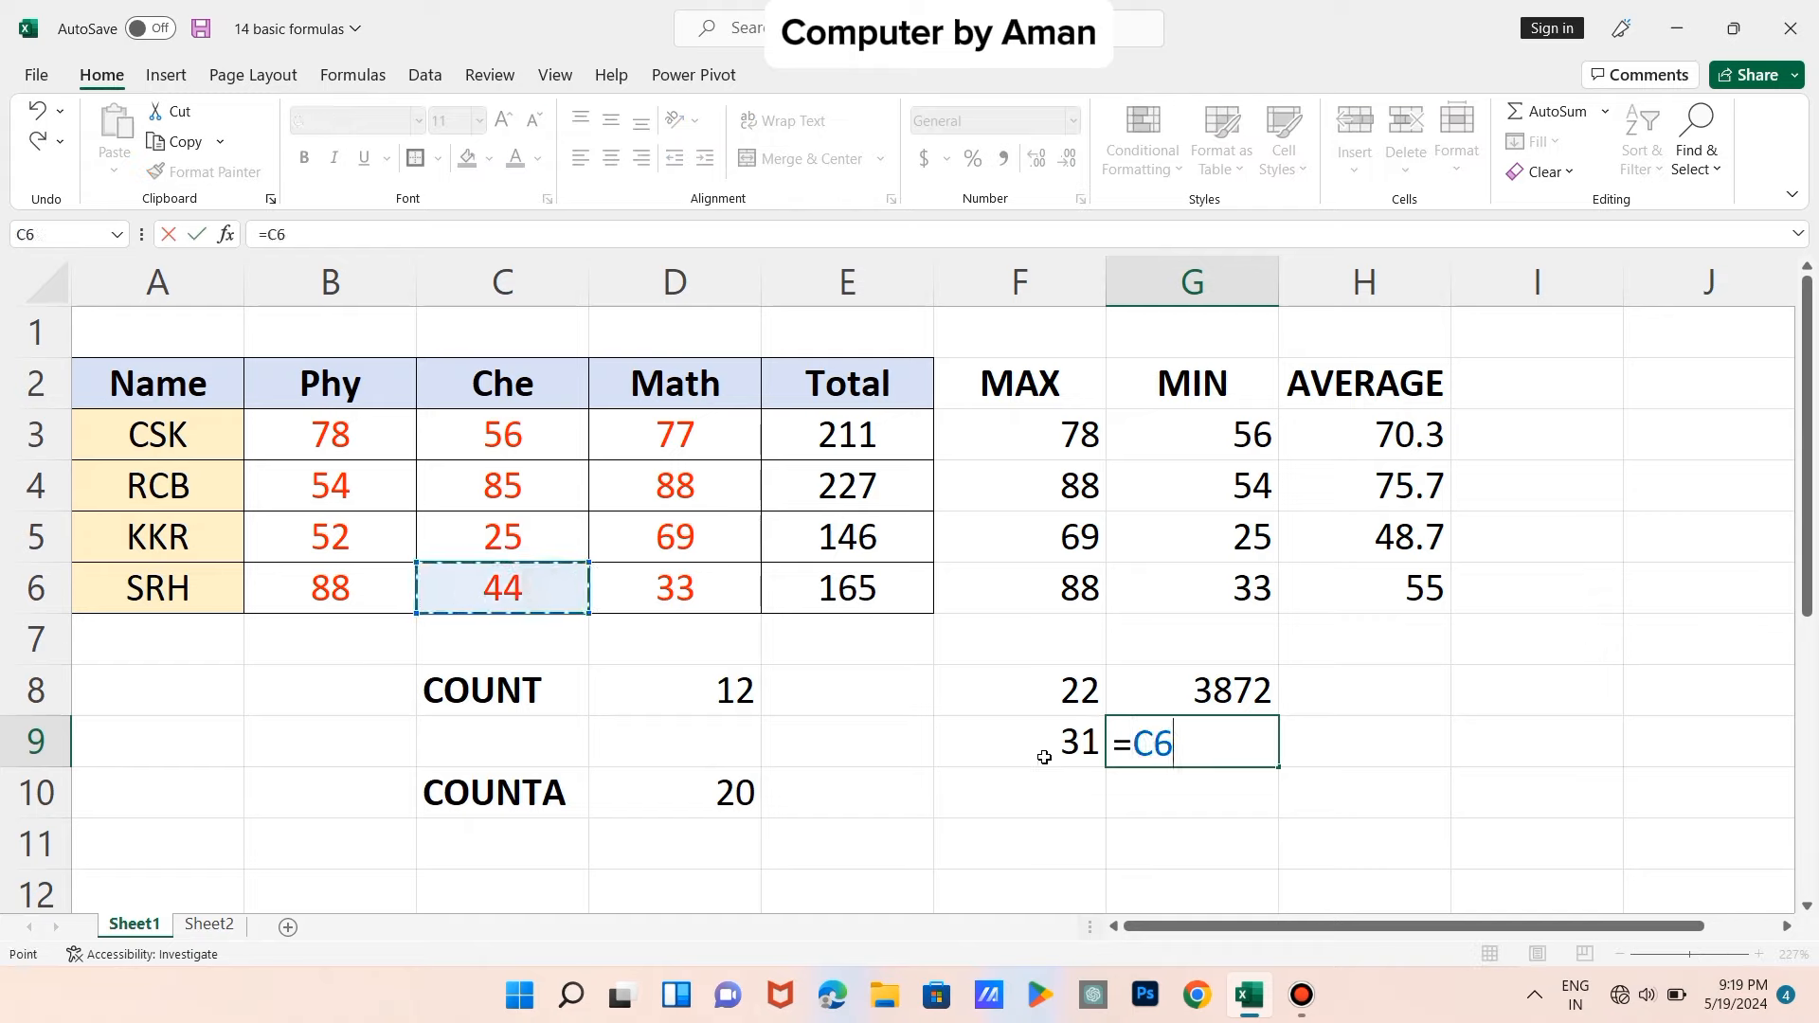
{"action": "type", "text": "*"}
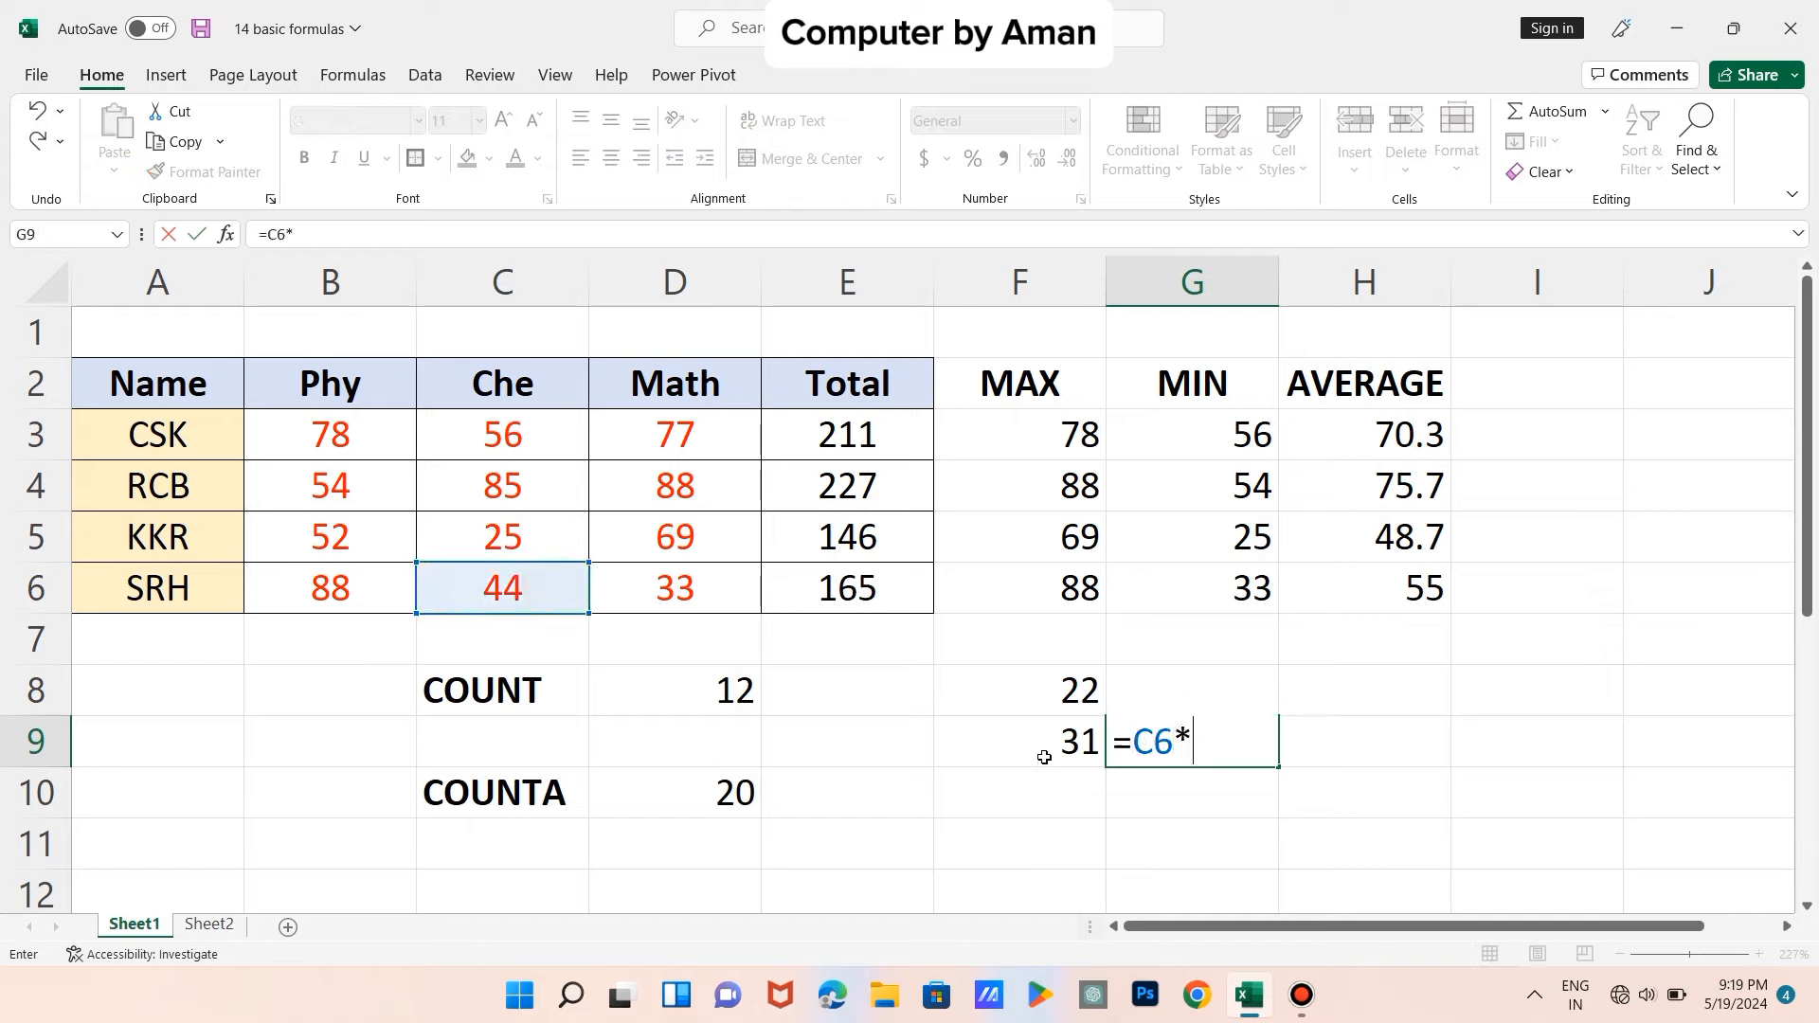
{"action": "left_click", "coordinate": [694, 576]}
{"action": "key", "text": "Return"}
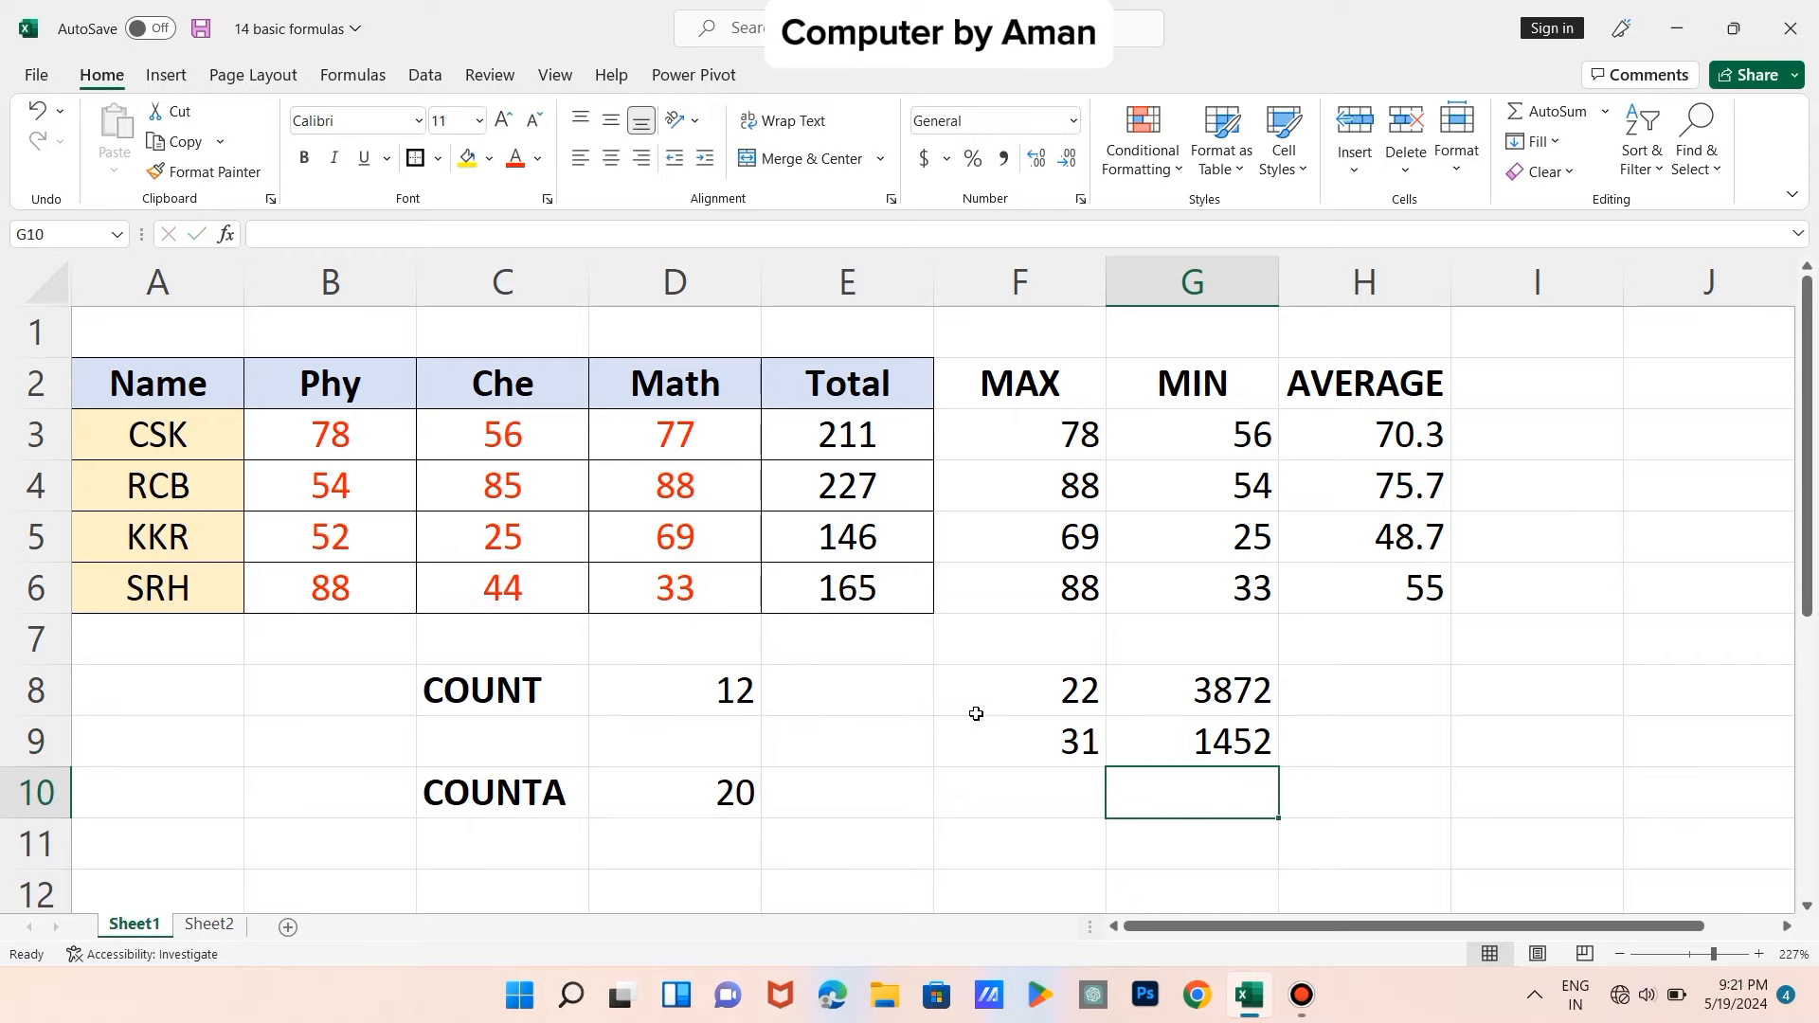
- Consult the formula list on Sheet2 and divide CSK's Total by the Math mark in Sheet1 cell H8 with =E3/D3
{"action": "left_click", "coordinate": [209, 926]}
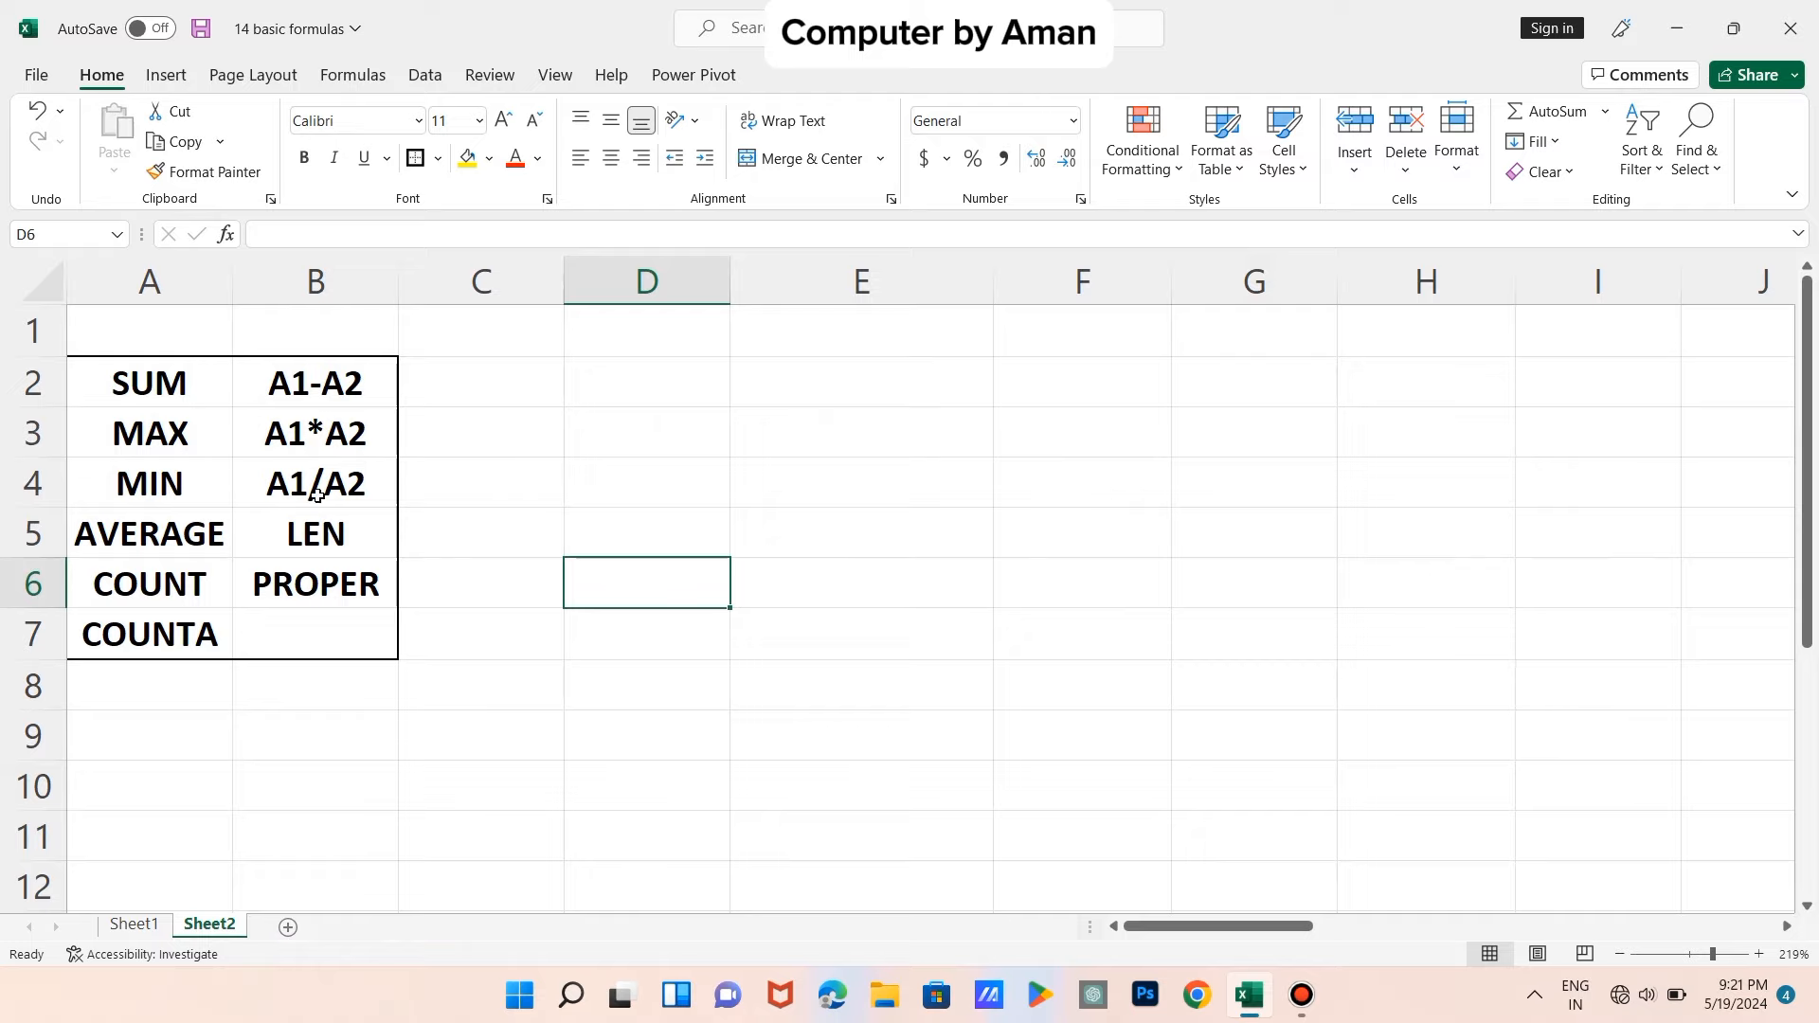
{"action": "left_click", "coordinate": [135, 925]}
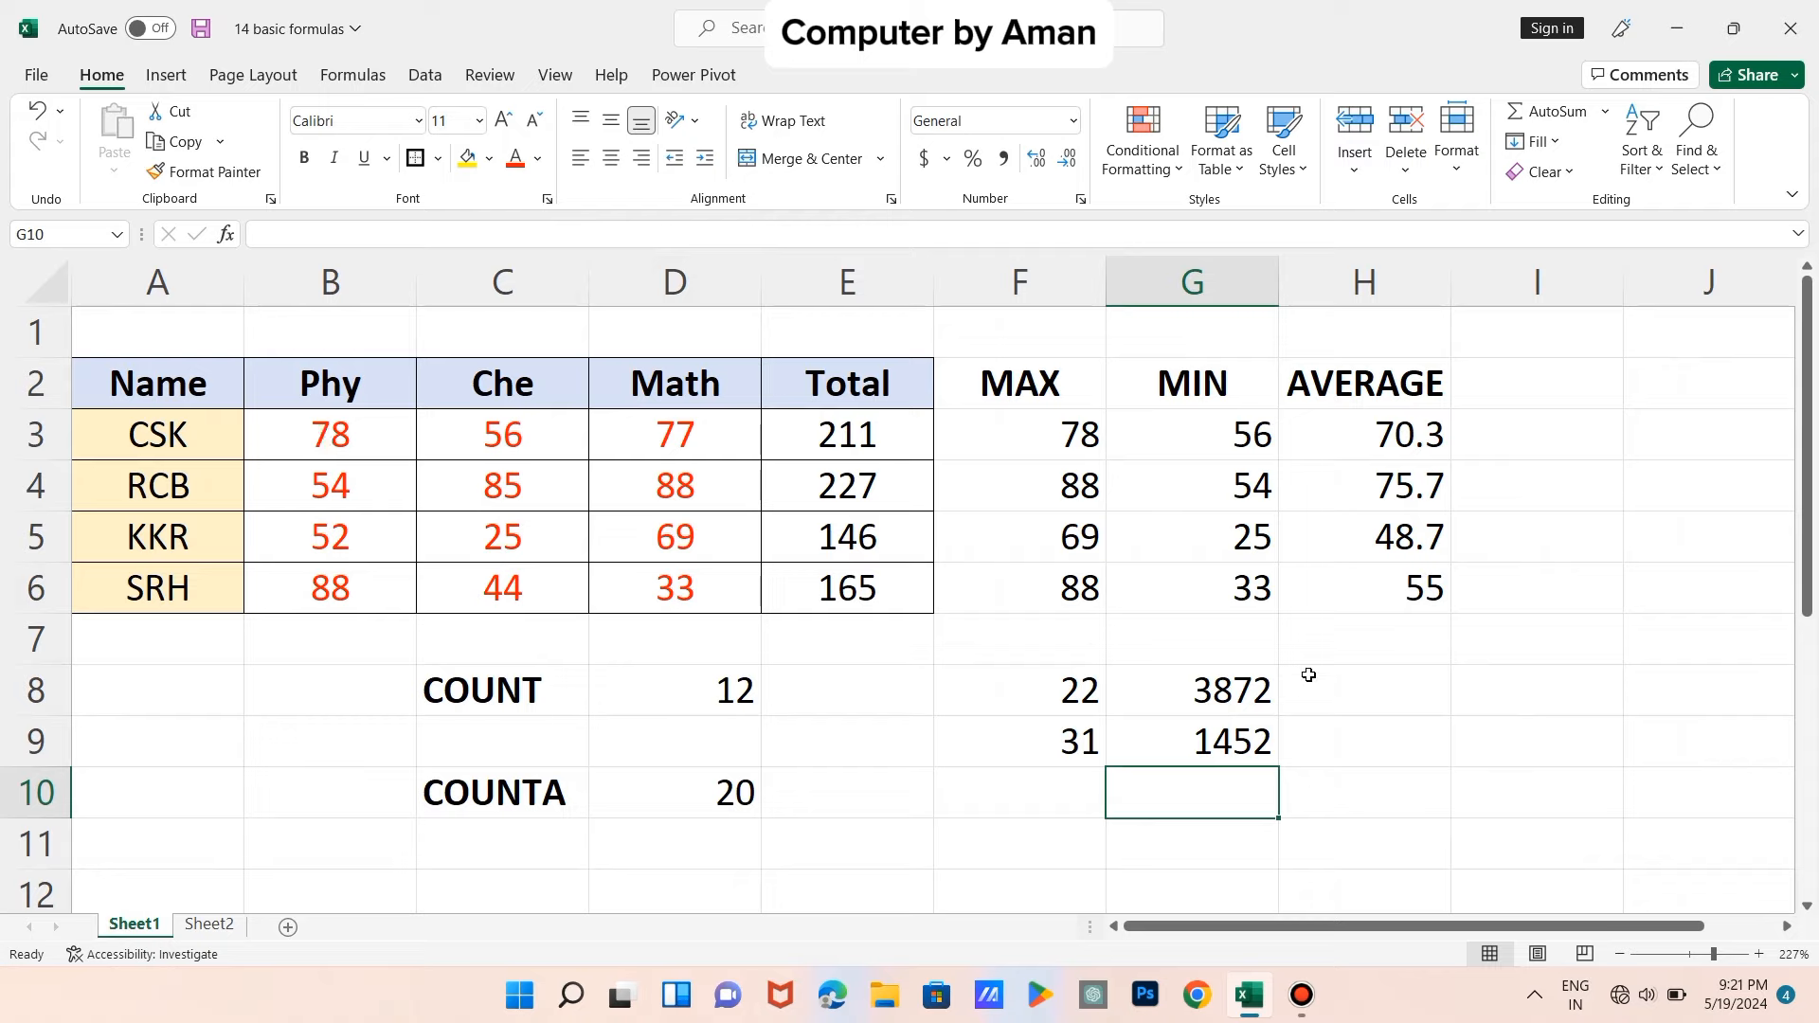
{"action": "left_click", "coordinate": [1414, 693]}
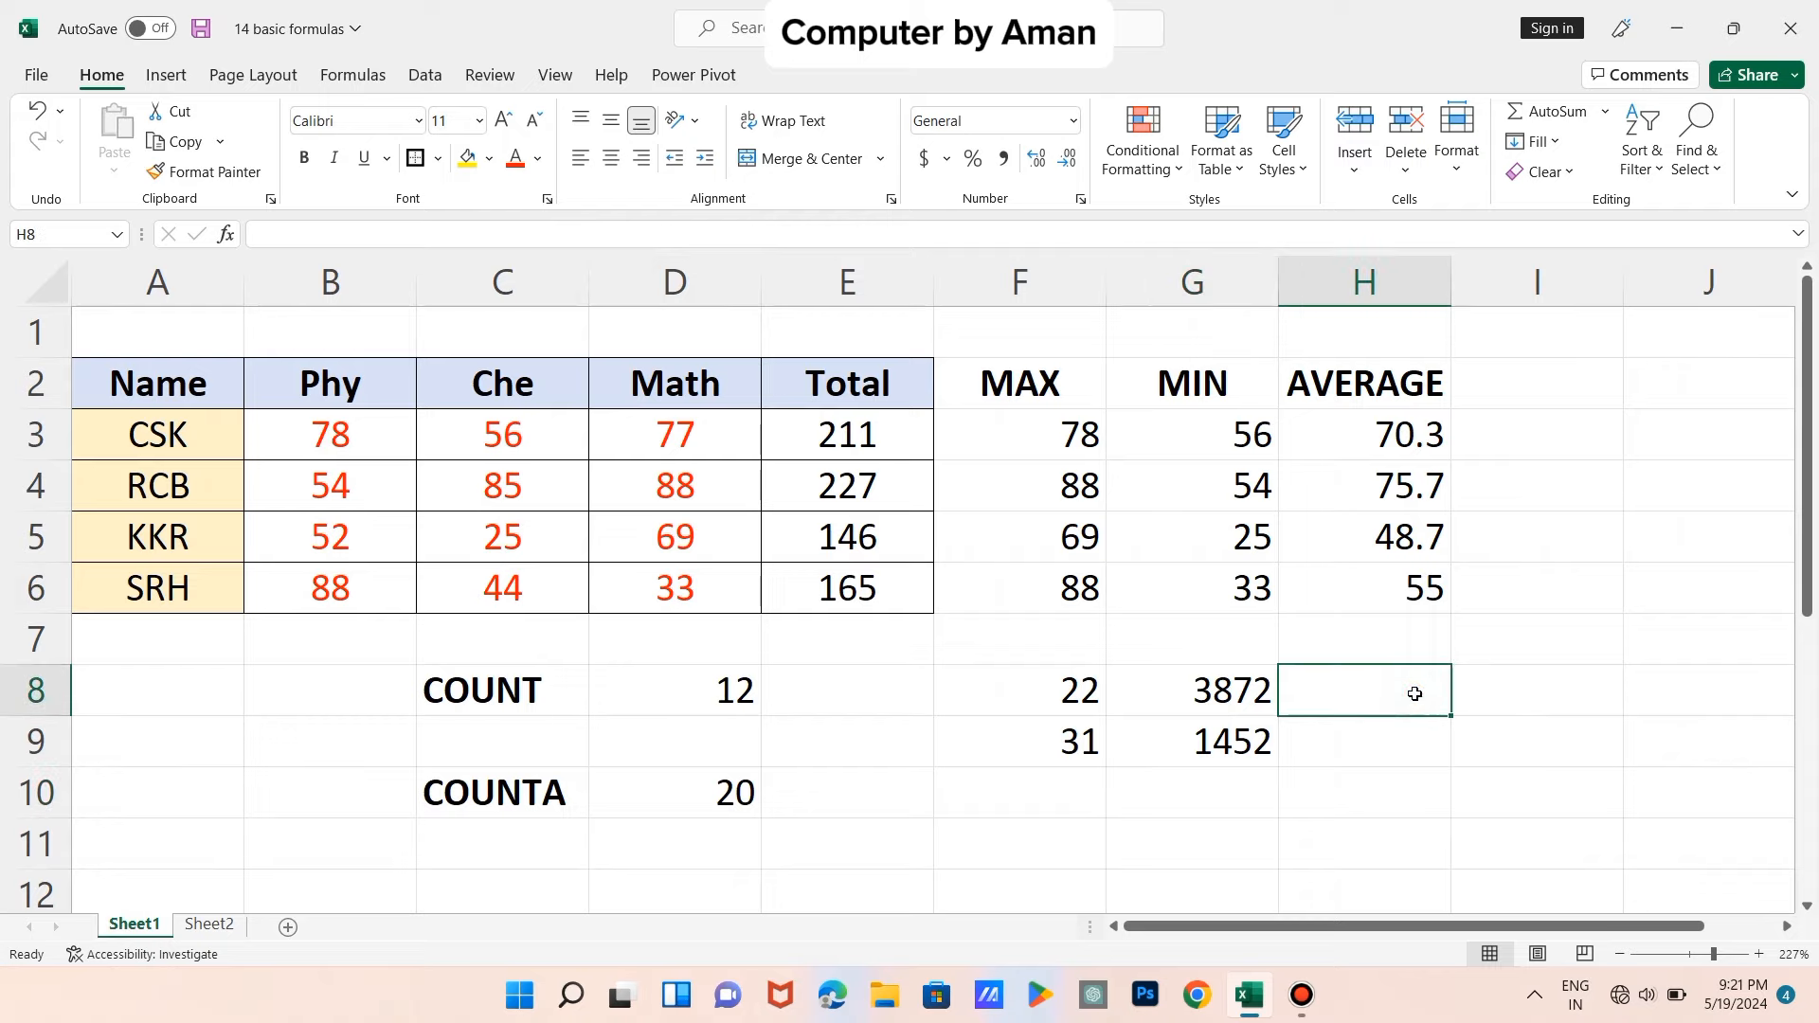
{"action": "type", "text": "="}
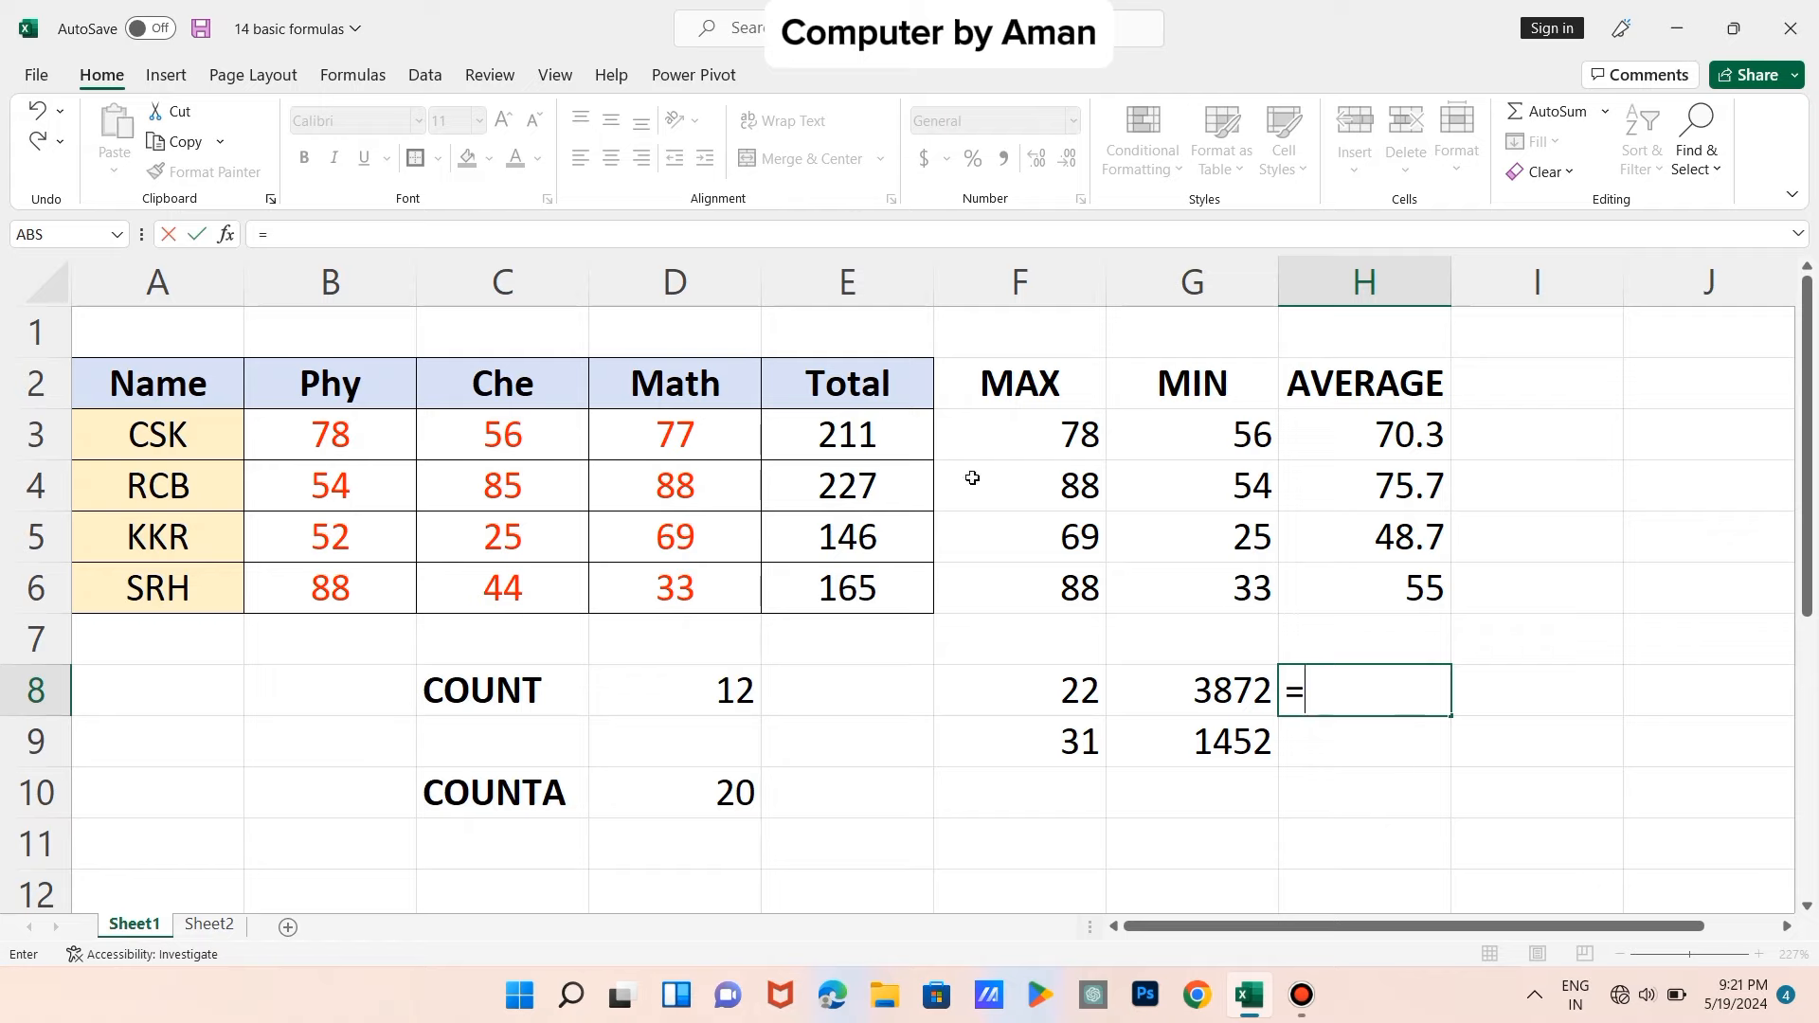
{"action": "left_click", "coordinate": [821, 436]}
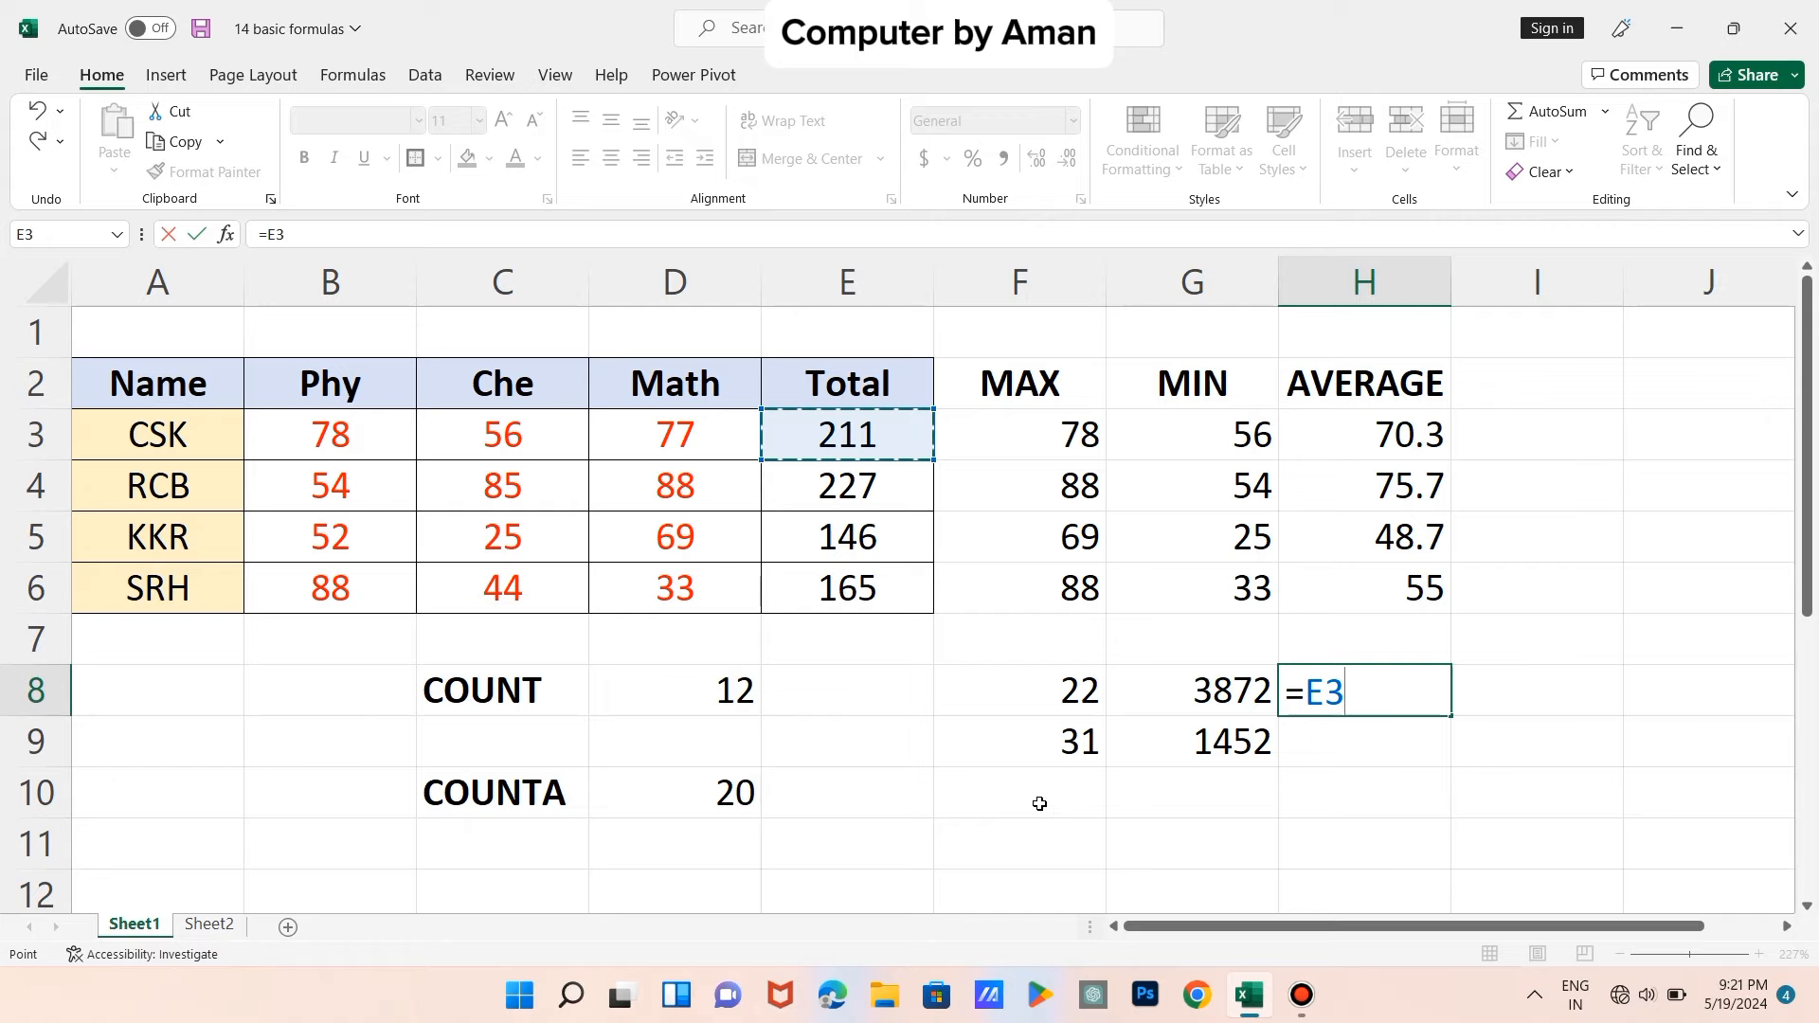
{"action": "type", "text": "/"}
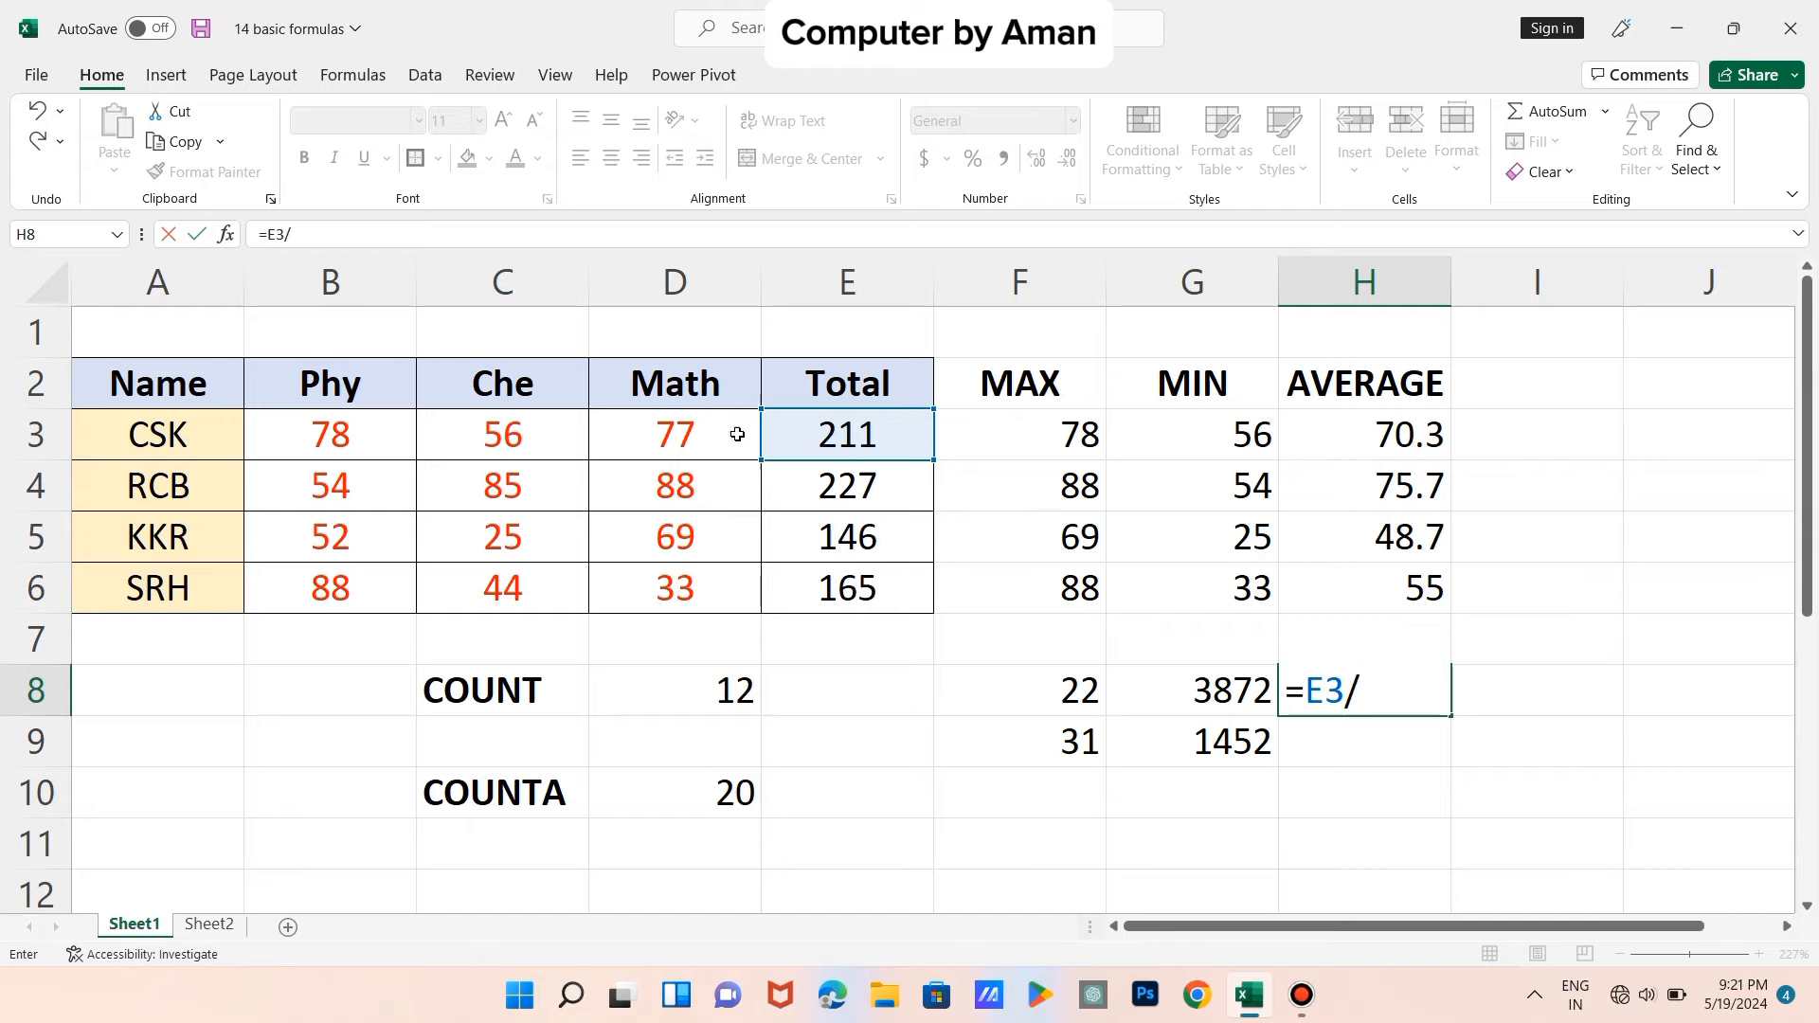
{"action": "left_click", "coordinate": [705, 435]}
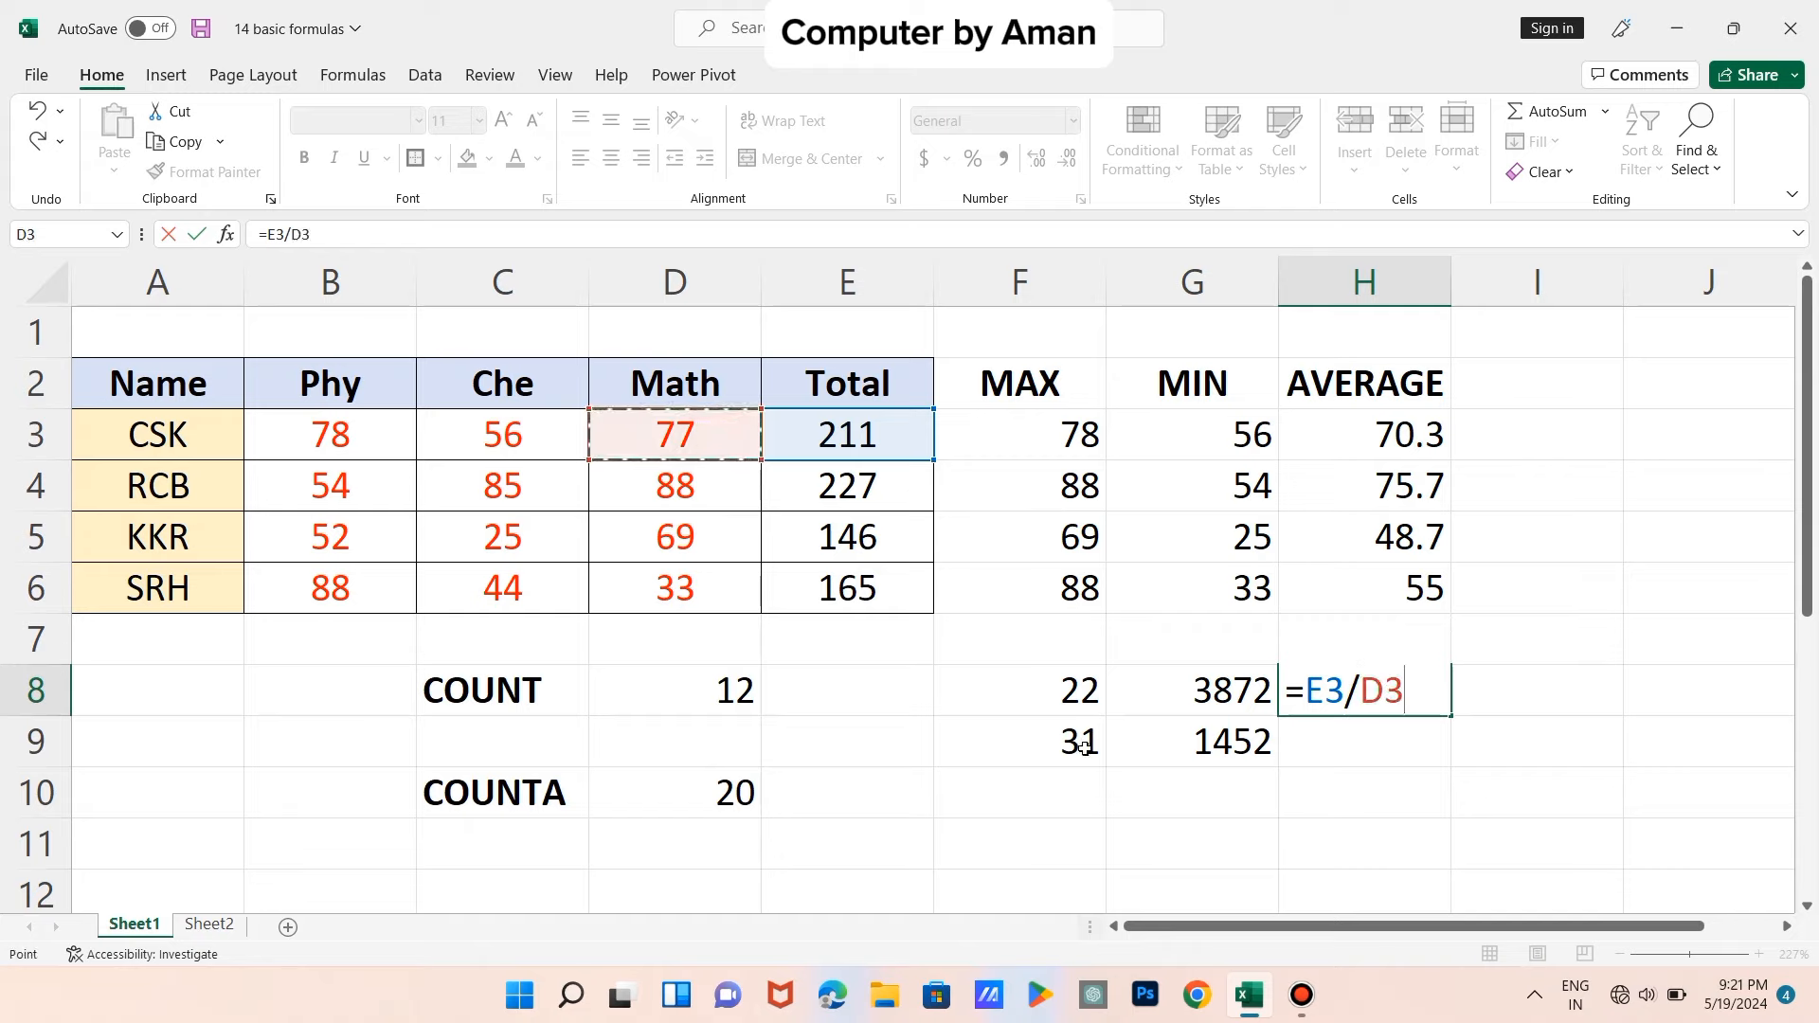
{"action": "key", "text": "Return"}
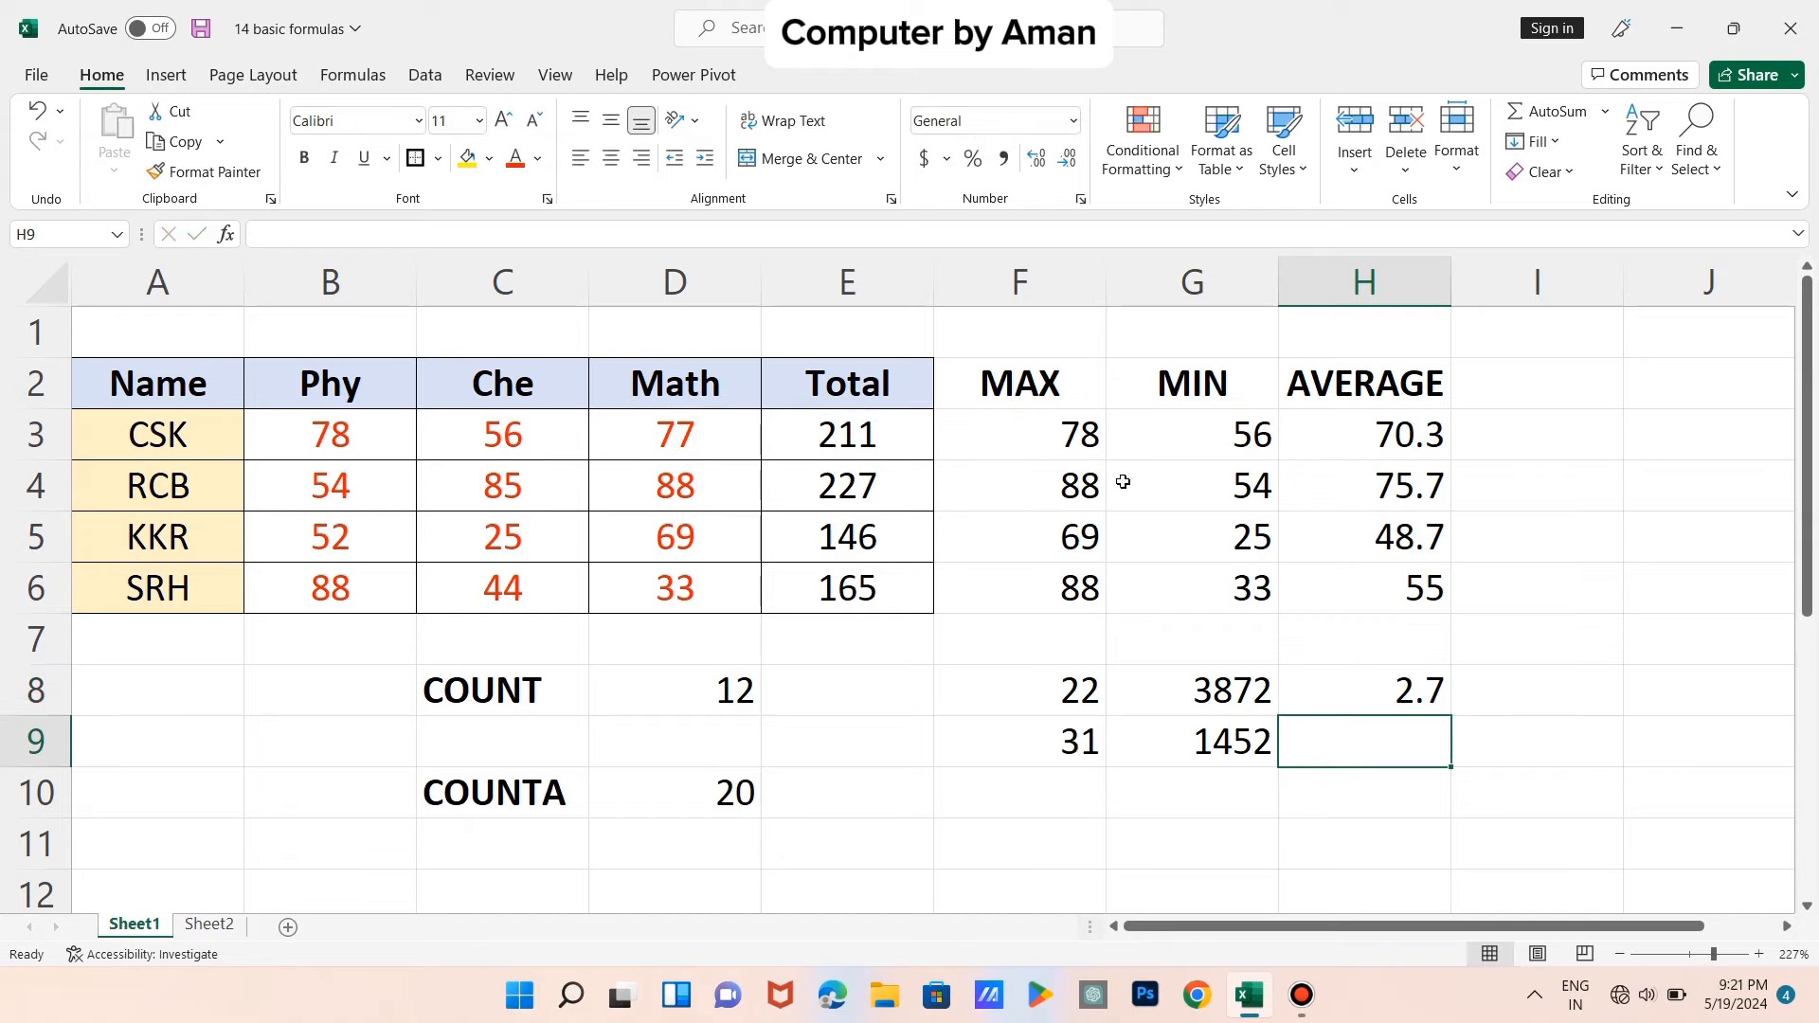
- Divide RCB's Total by the Math mark in cell H9 with =E4/D4
{"action": "type", "text": "="}
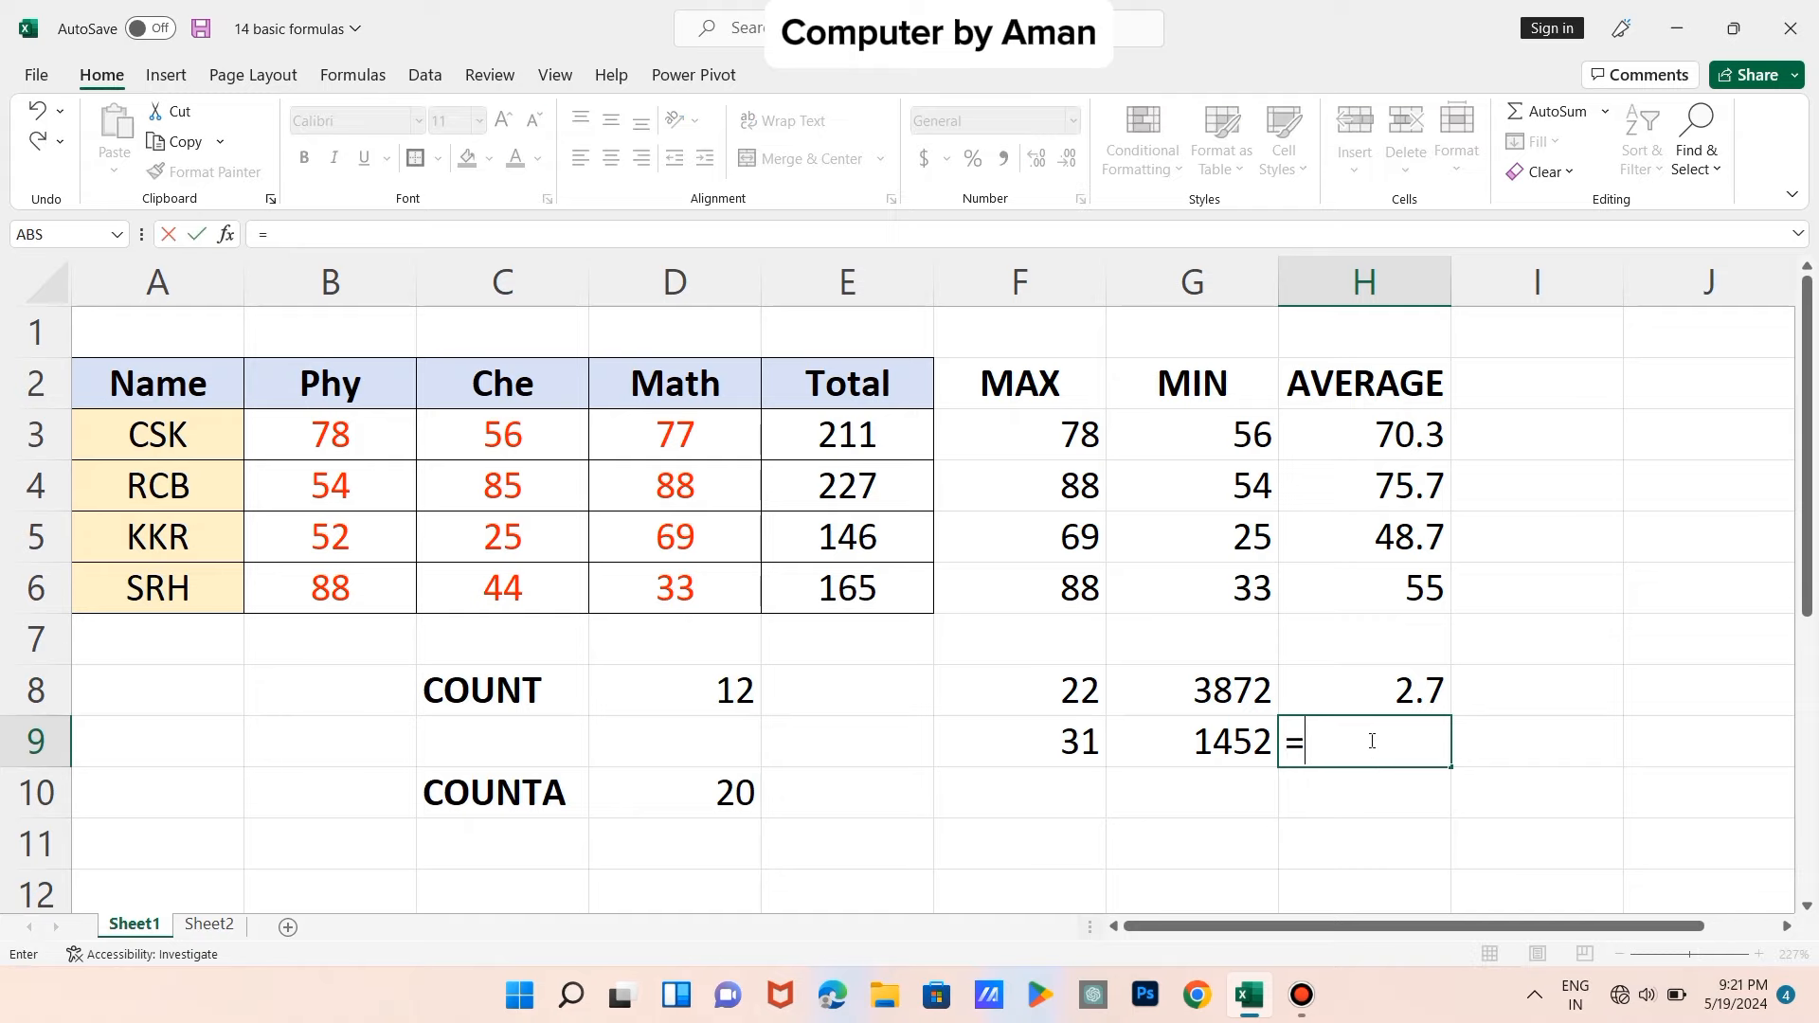
{"action": "left_click", "coordinate": [895, 494]}
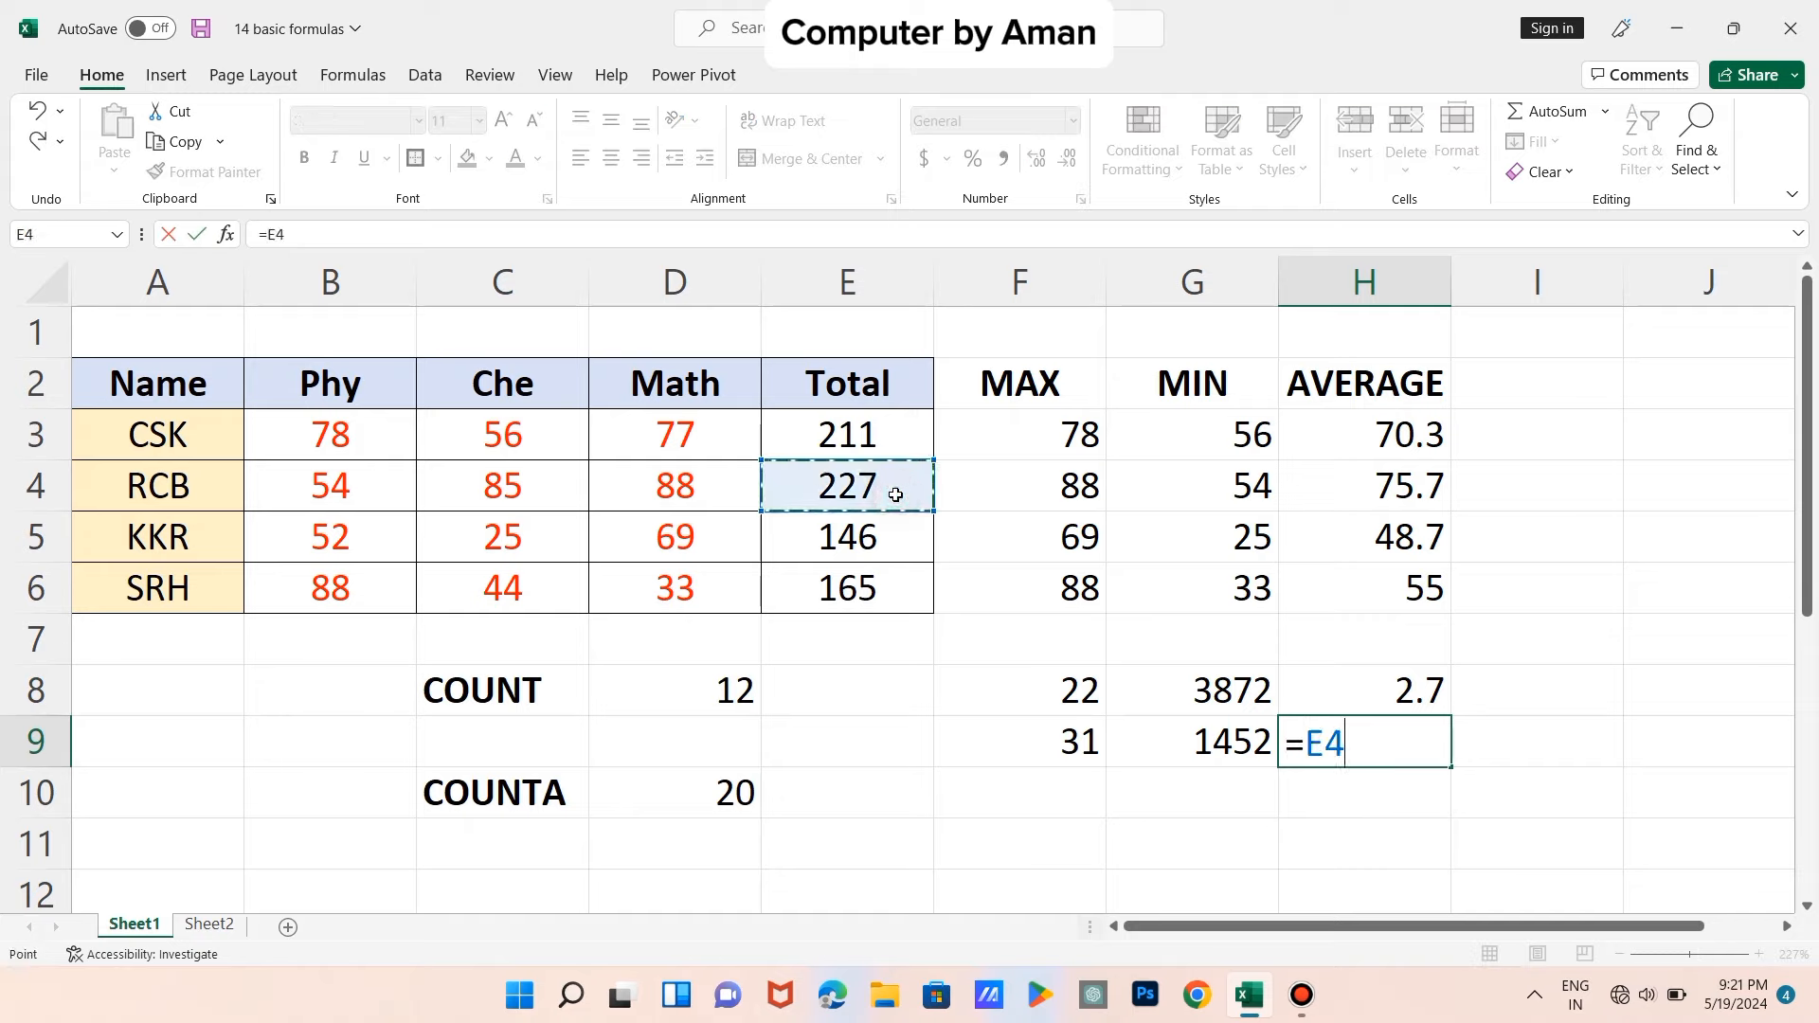
{"action": "type", "text": "/"}
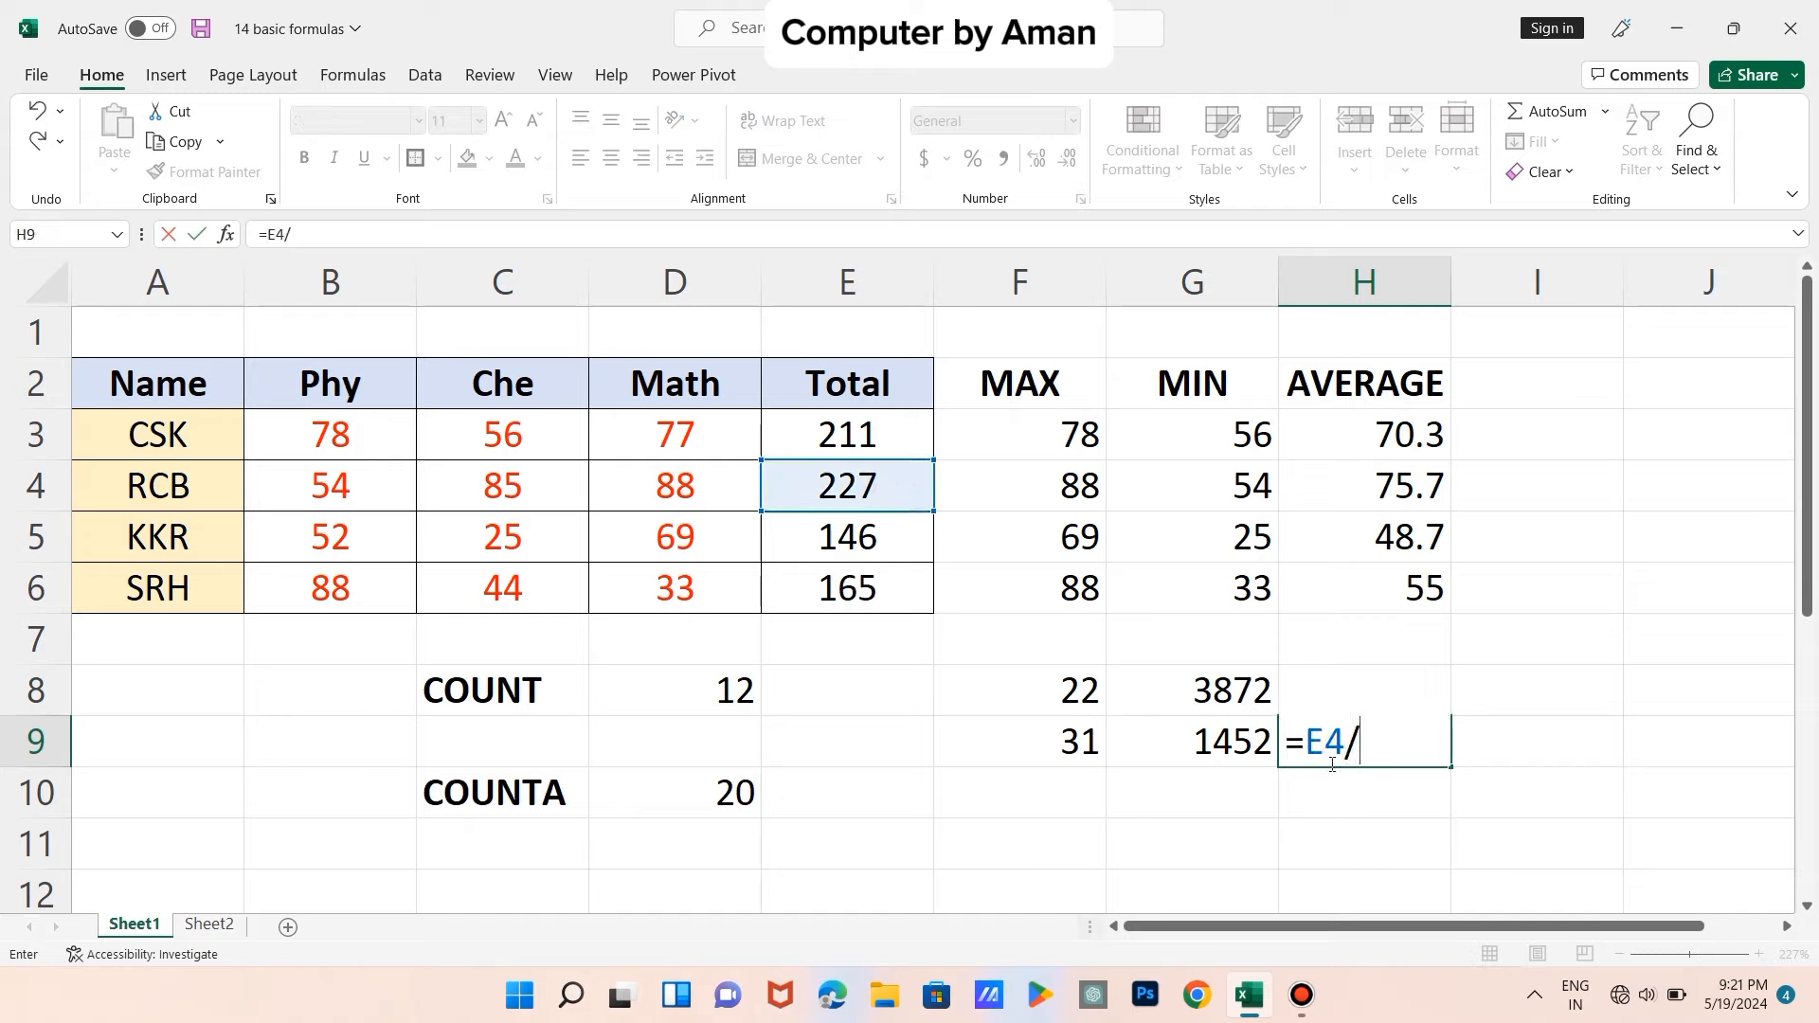
{"action": "left_click", "coordinate": [669, 492]}
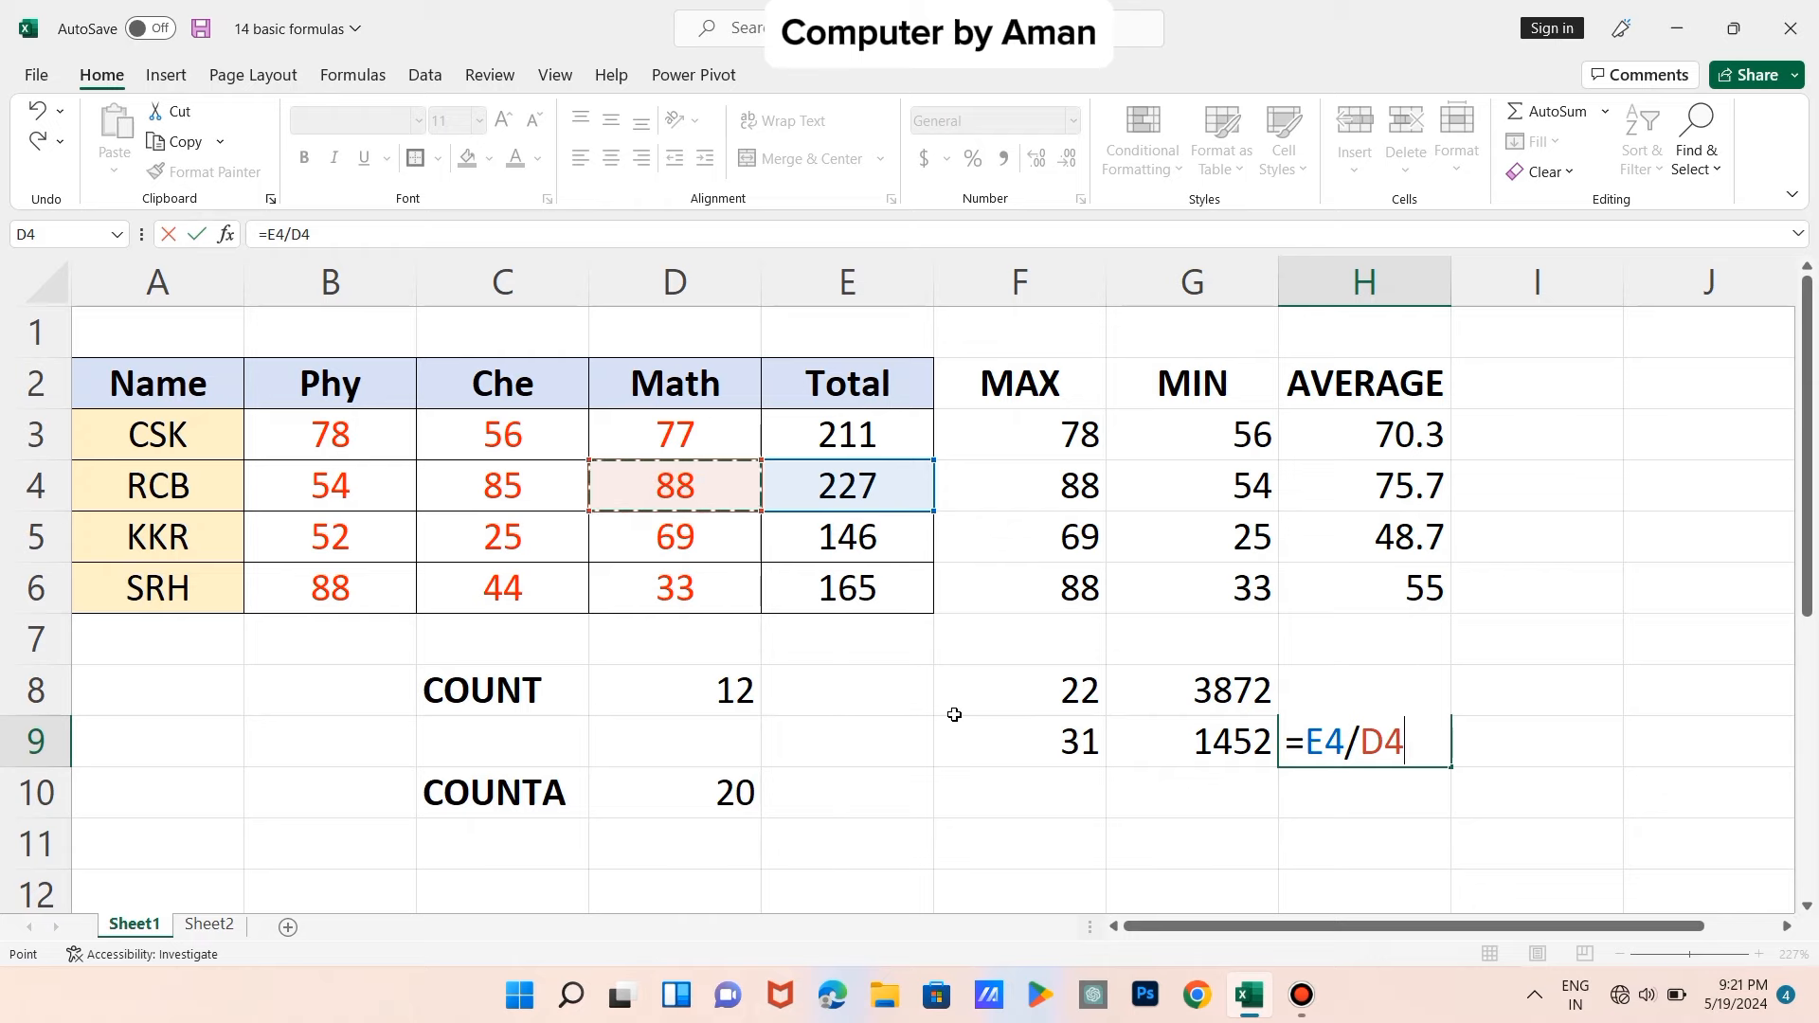
{"action": "key", "text": "Return"}
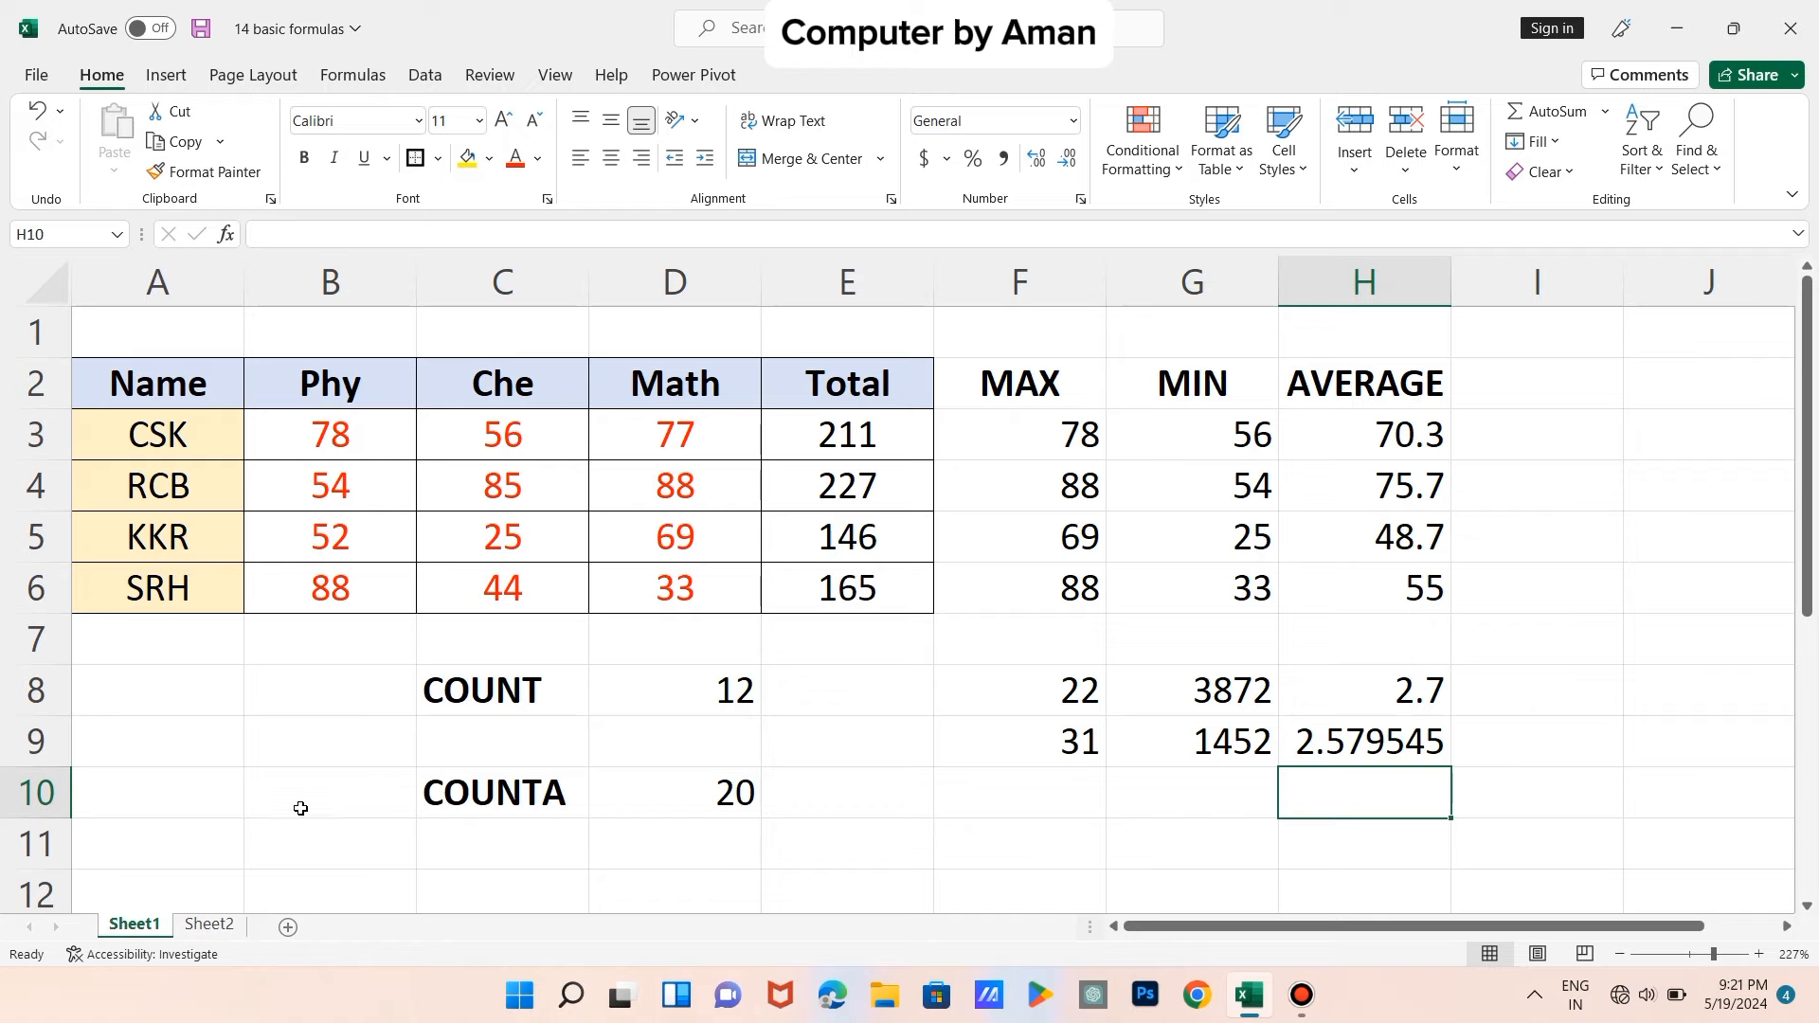
- Consult the formula list on Sheet2 and clear the arithmetic results in Sheet1 cells F8:H9
{"action": "left_click", "coordinate": [228, 925]}
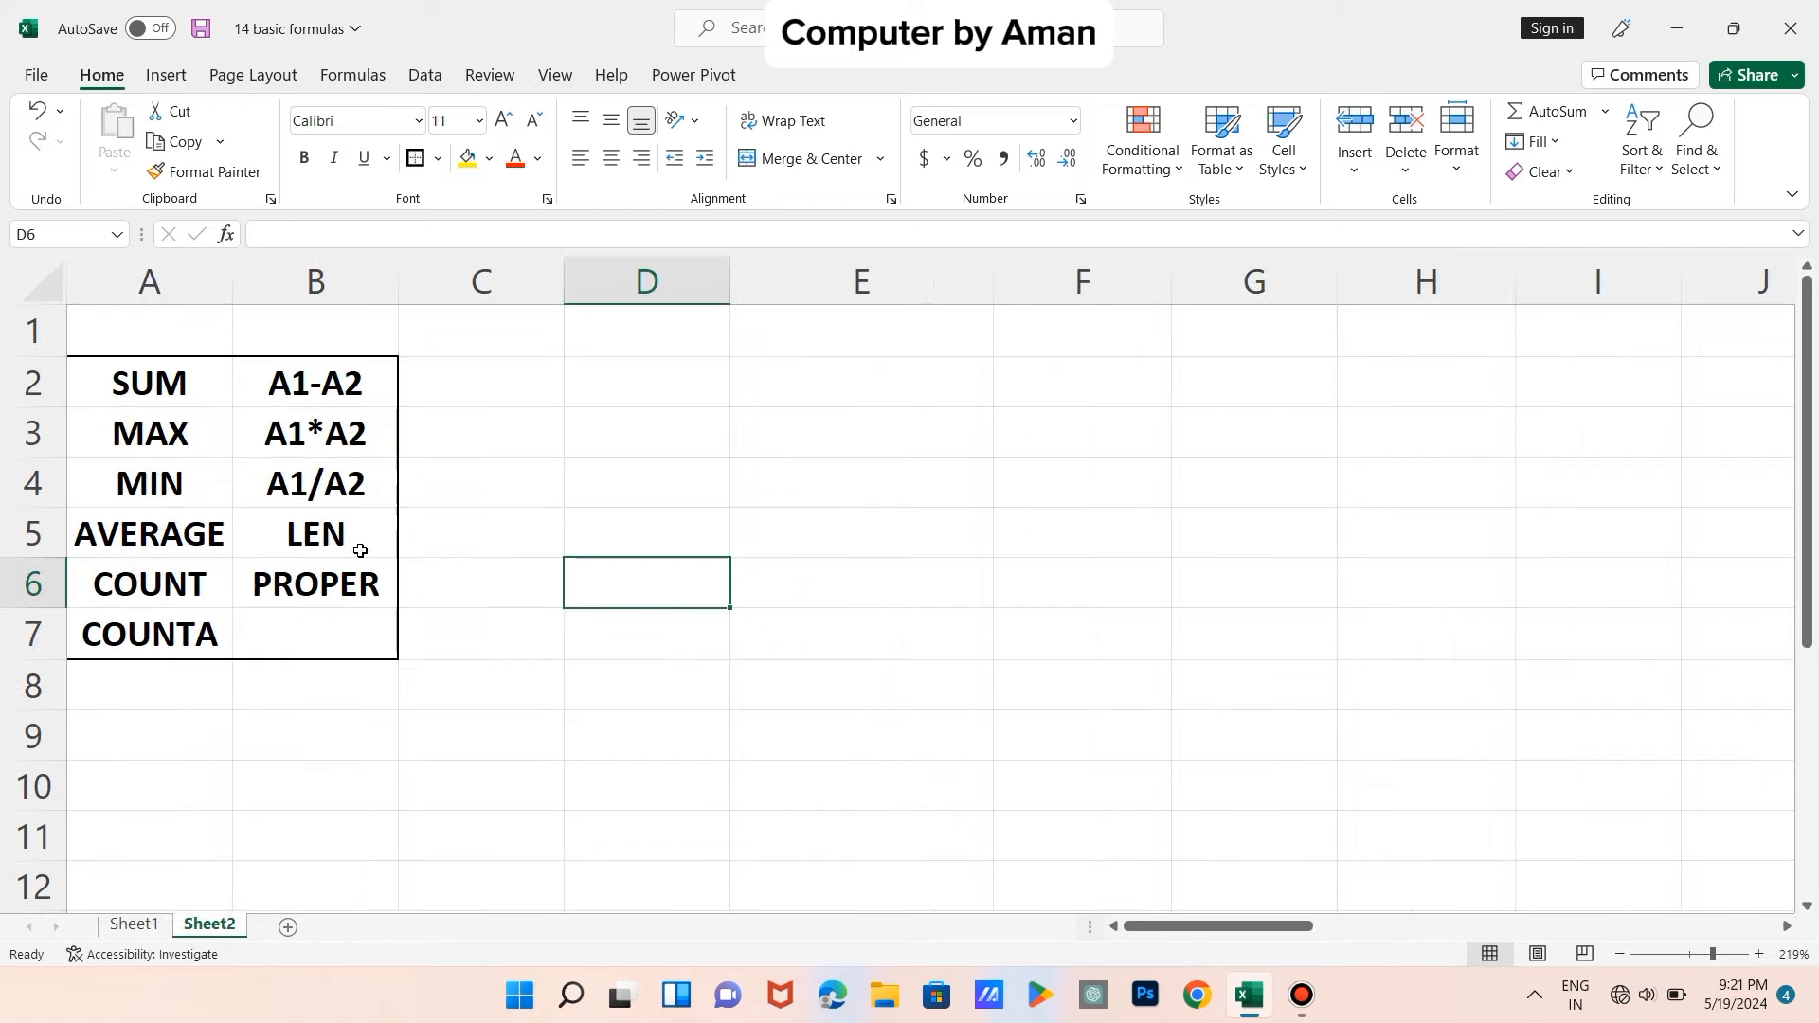
{"action": "left_click", "coordinate": [137, 926]}
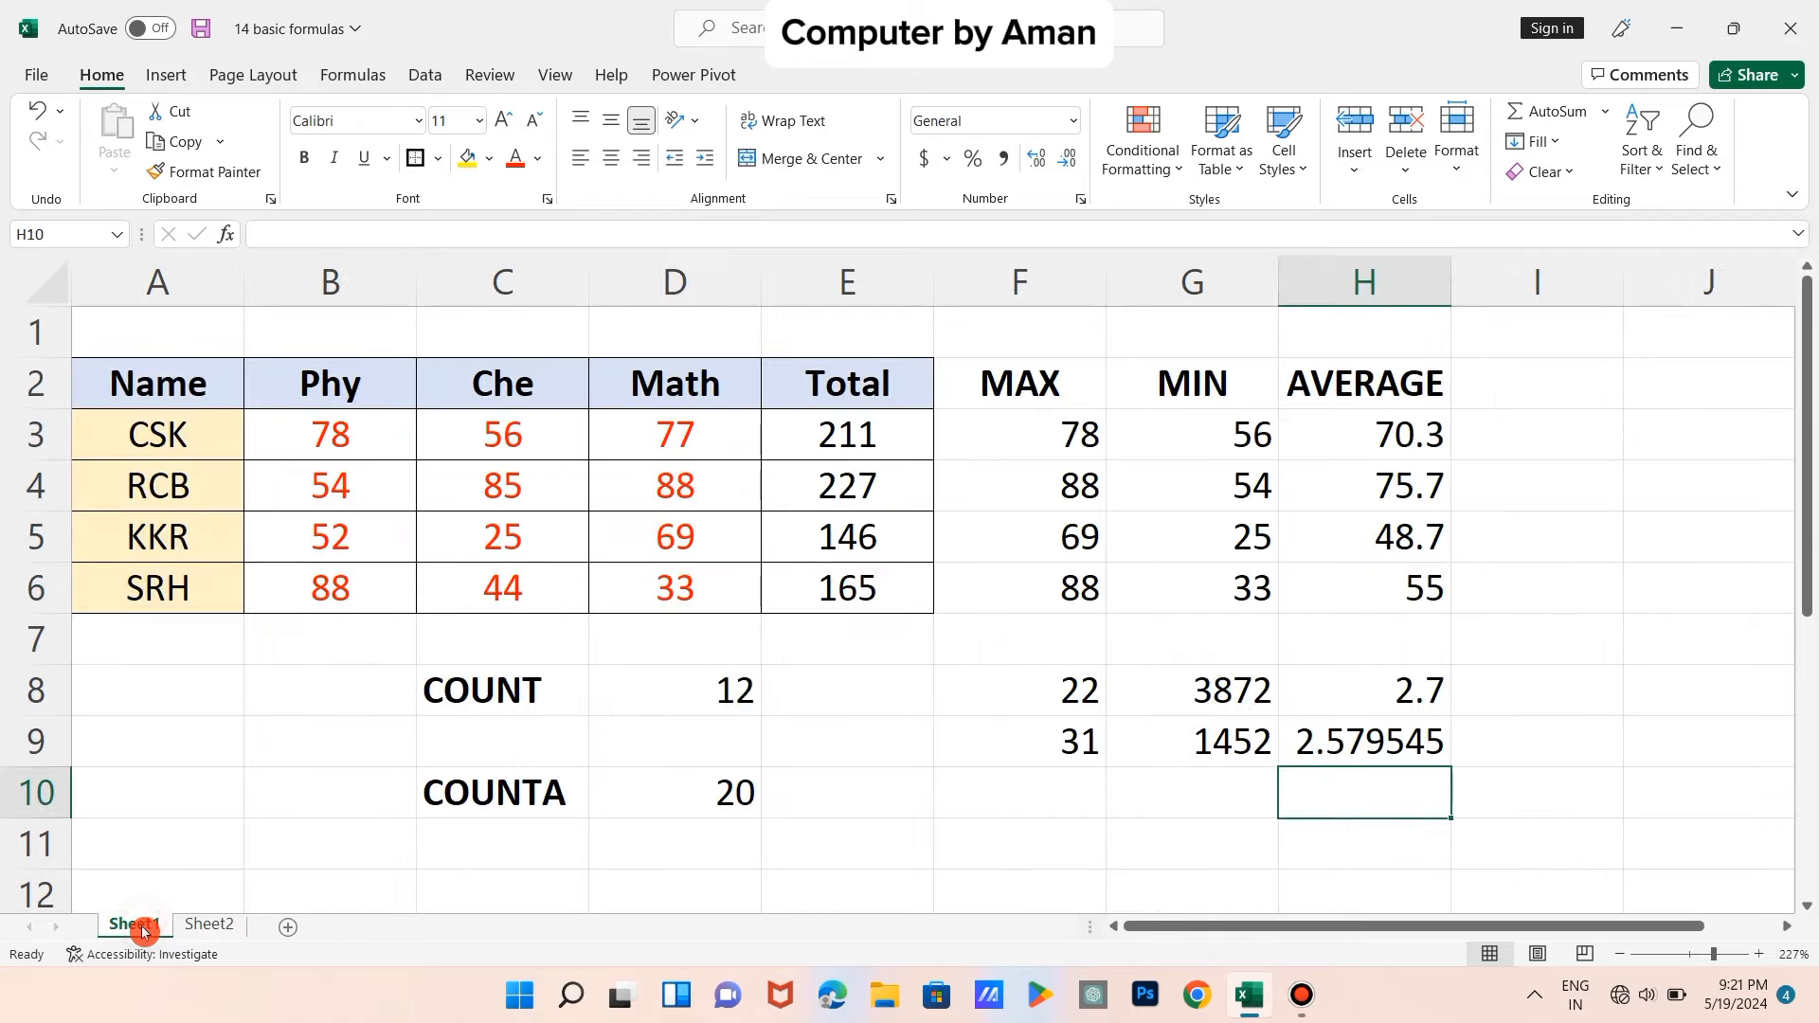
{"action": "left_click_drag", "start_coordinate": [1023, 677], "coordinate": [1406, 748]}
{"action": "key", "text": "Delete"}
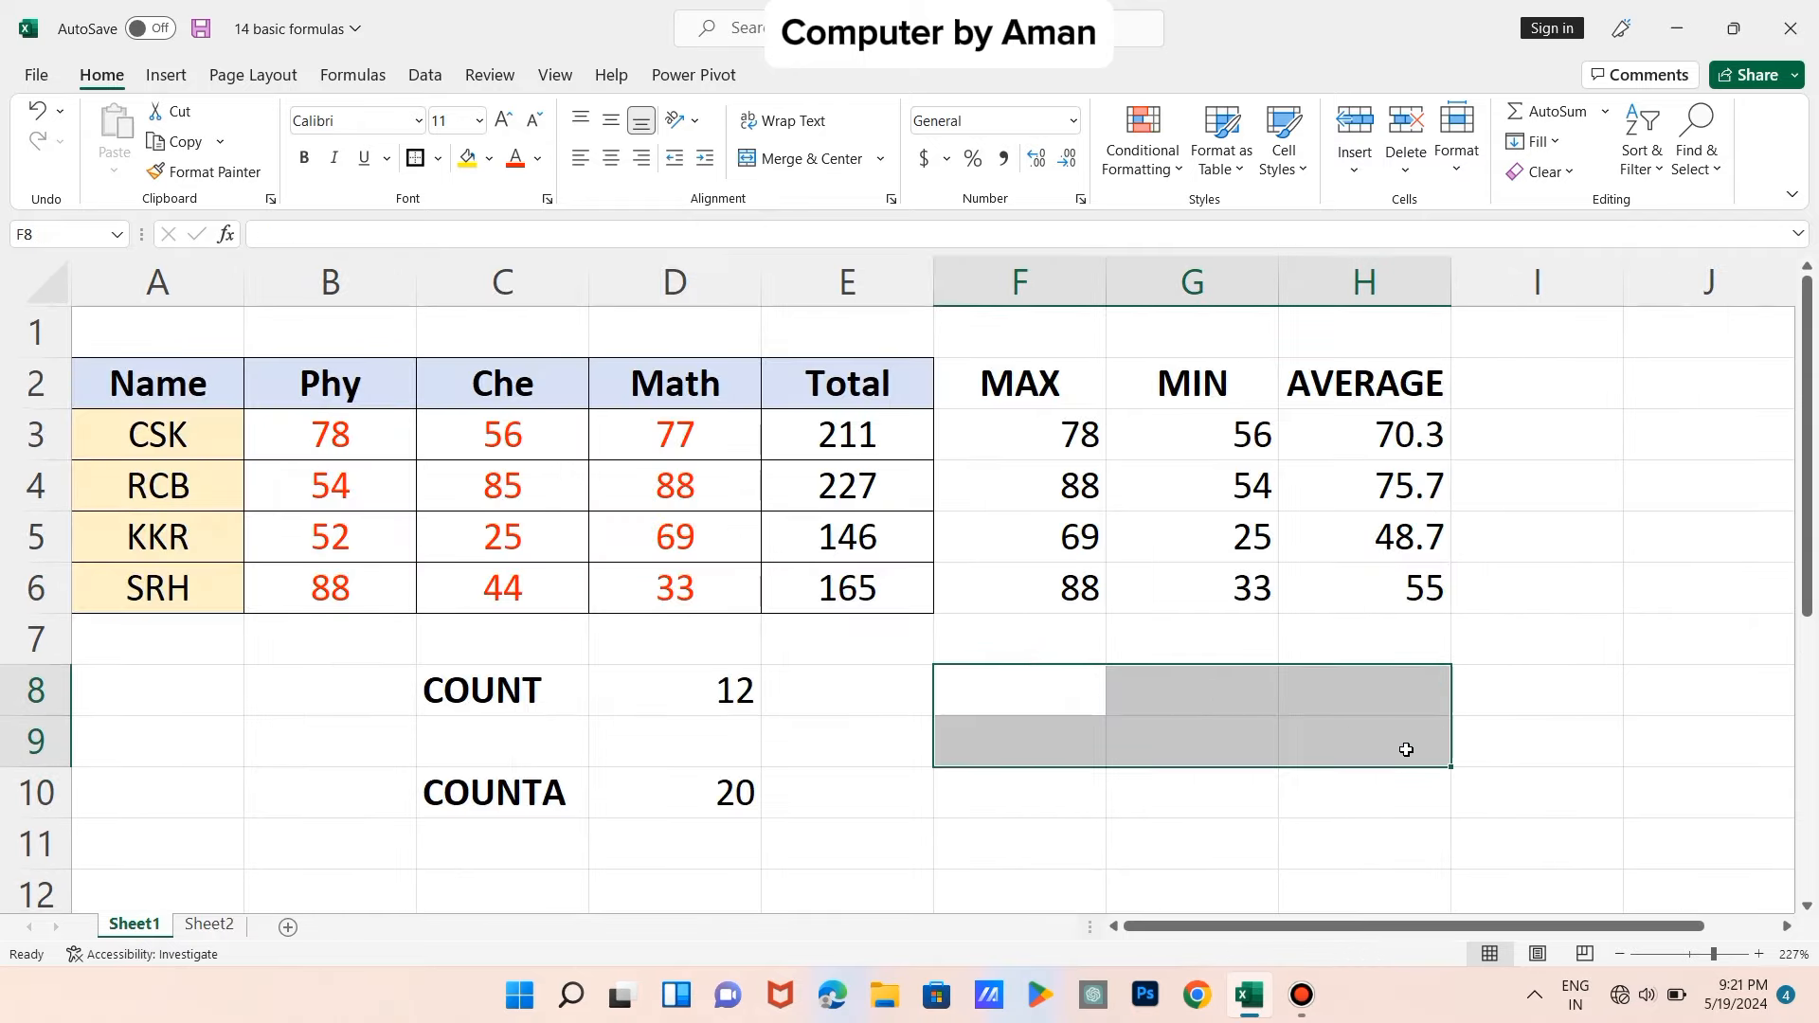
- Count the characters of the AVERAGE heading in cell F8 with =LEN(H2)
{"action": "left_click", "coordinate": [978, 690]}
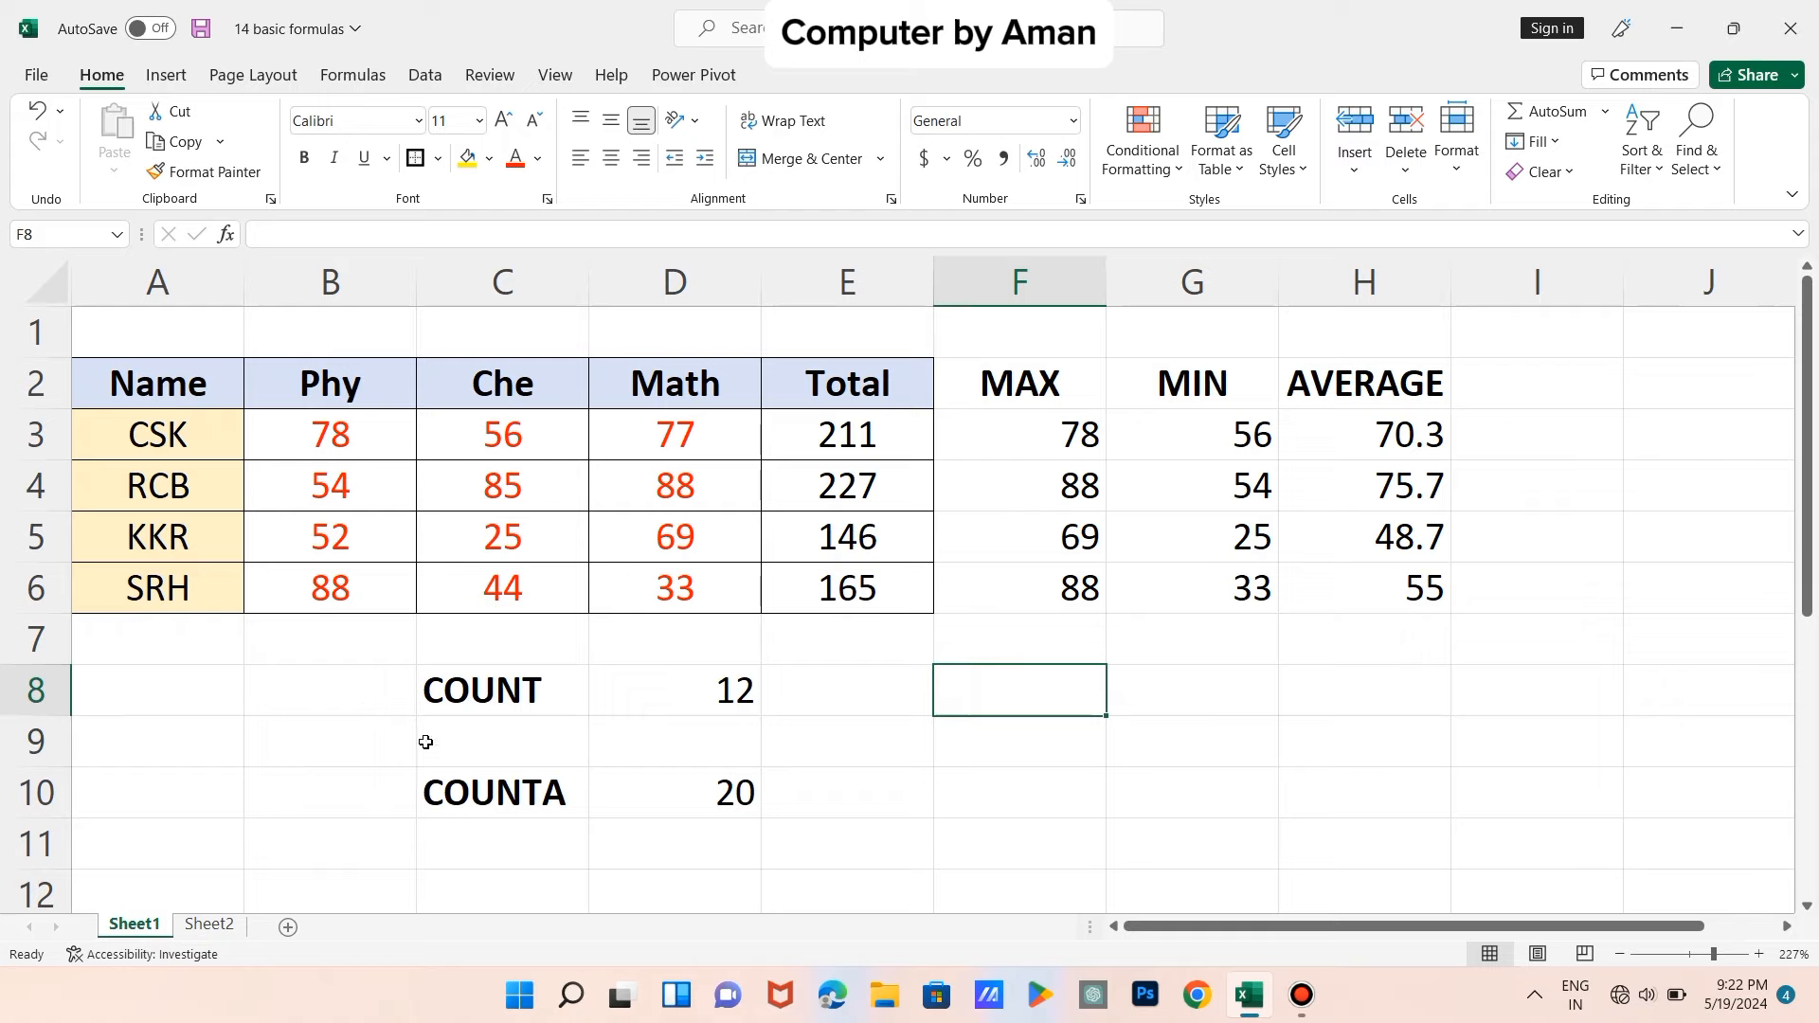
{"action": "left_click", "coordinate": [1322, 399]}
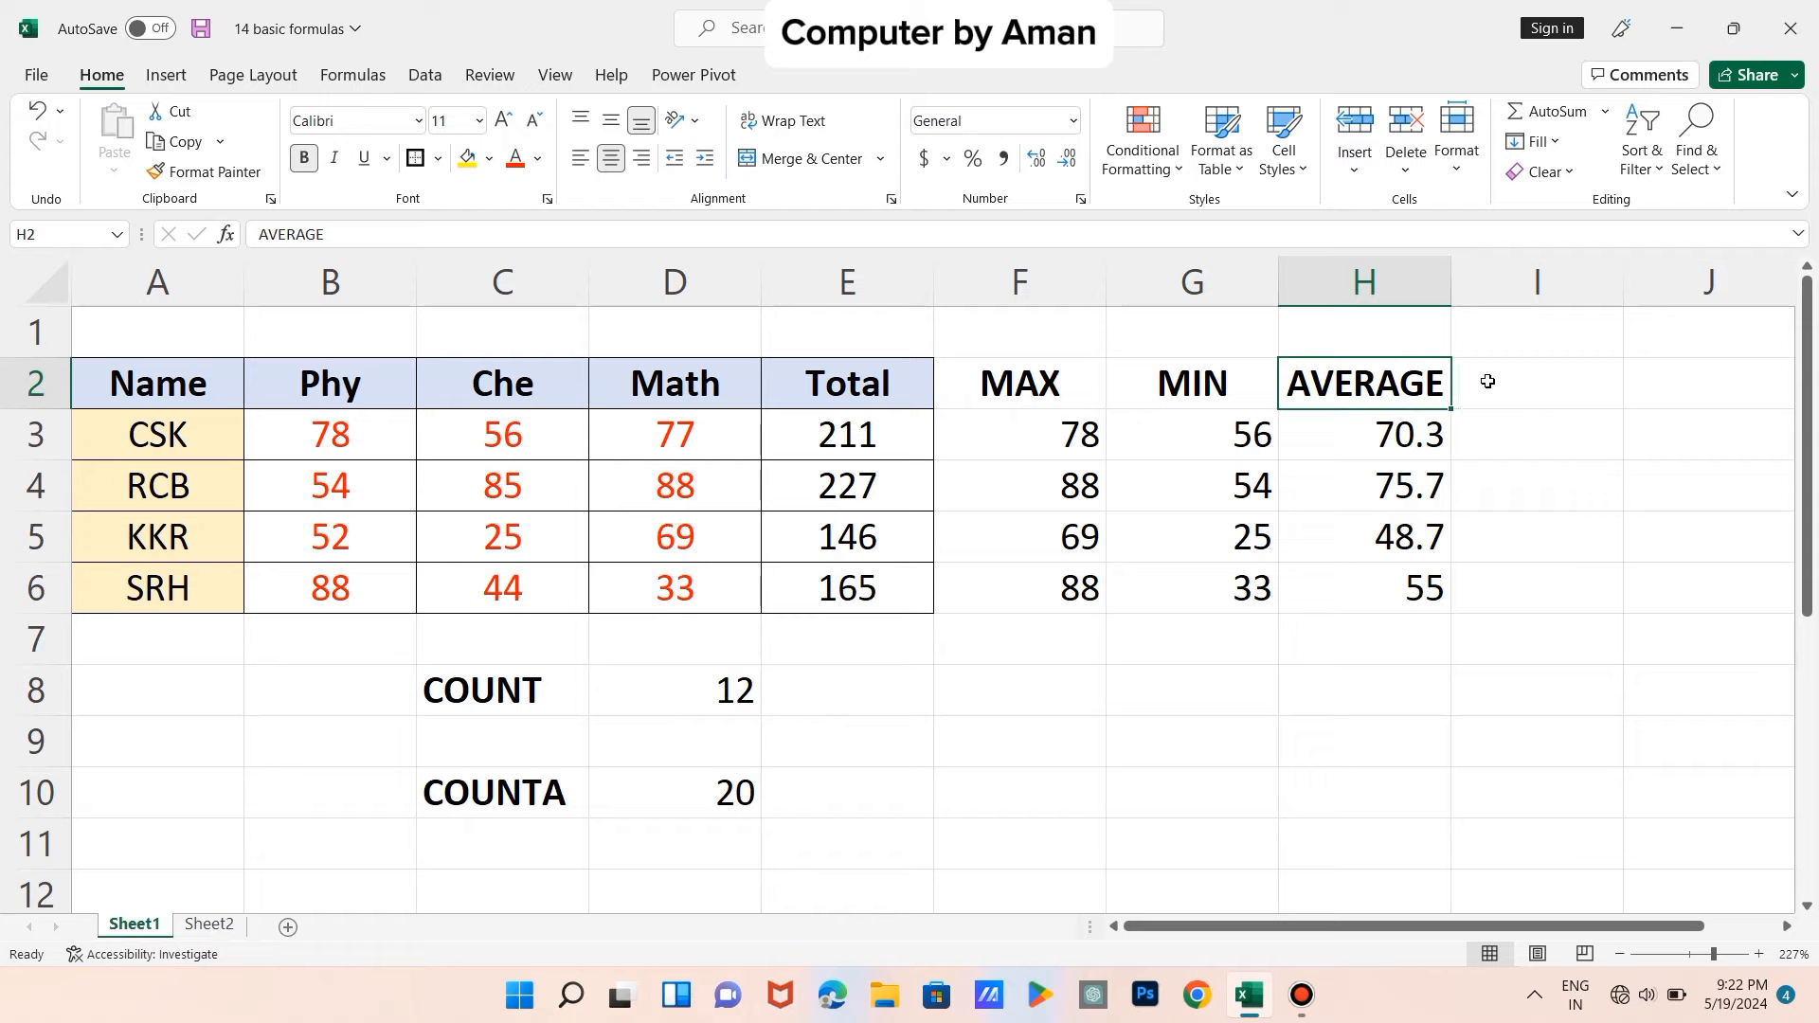
{"action": "left_click", "coordinate": [1056, 708]}
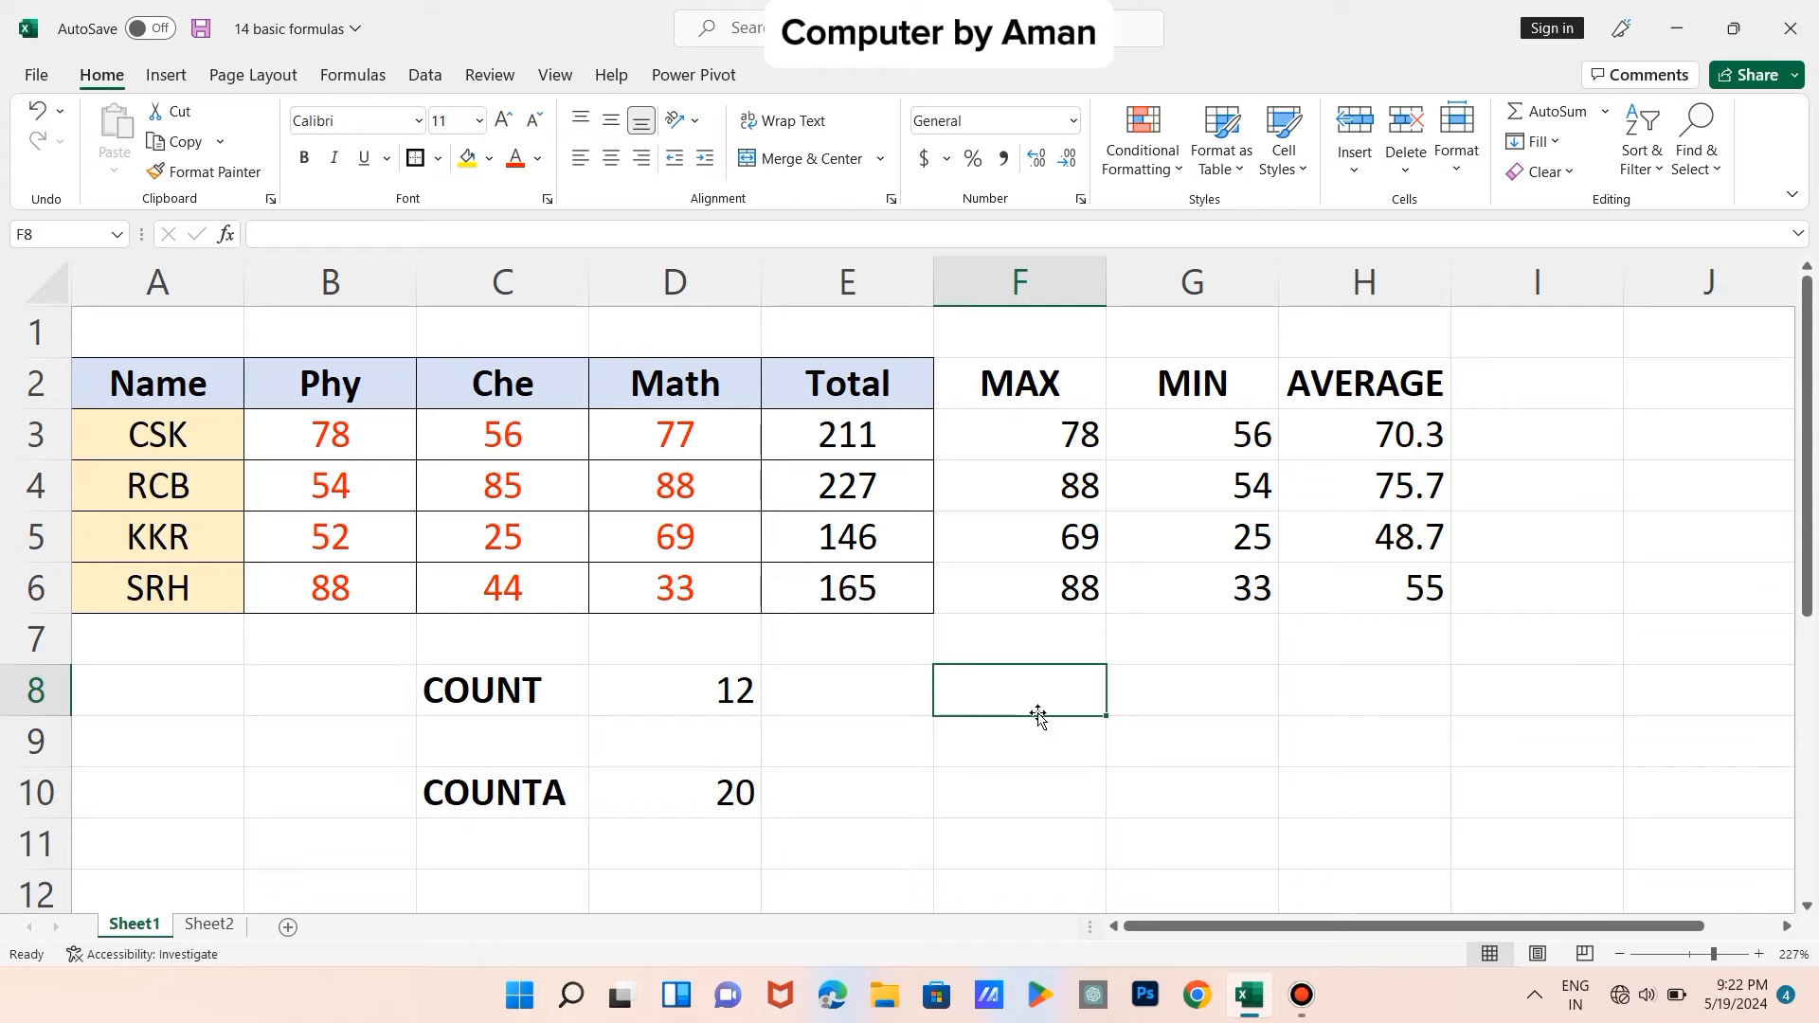
{"action": "type", "text": "=LE"}
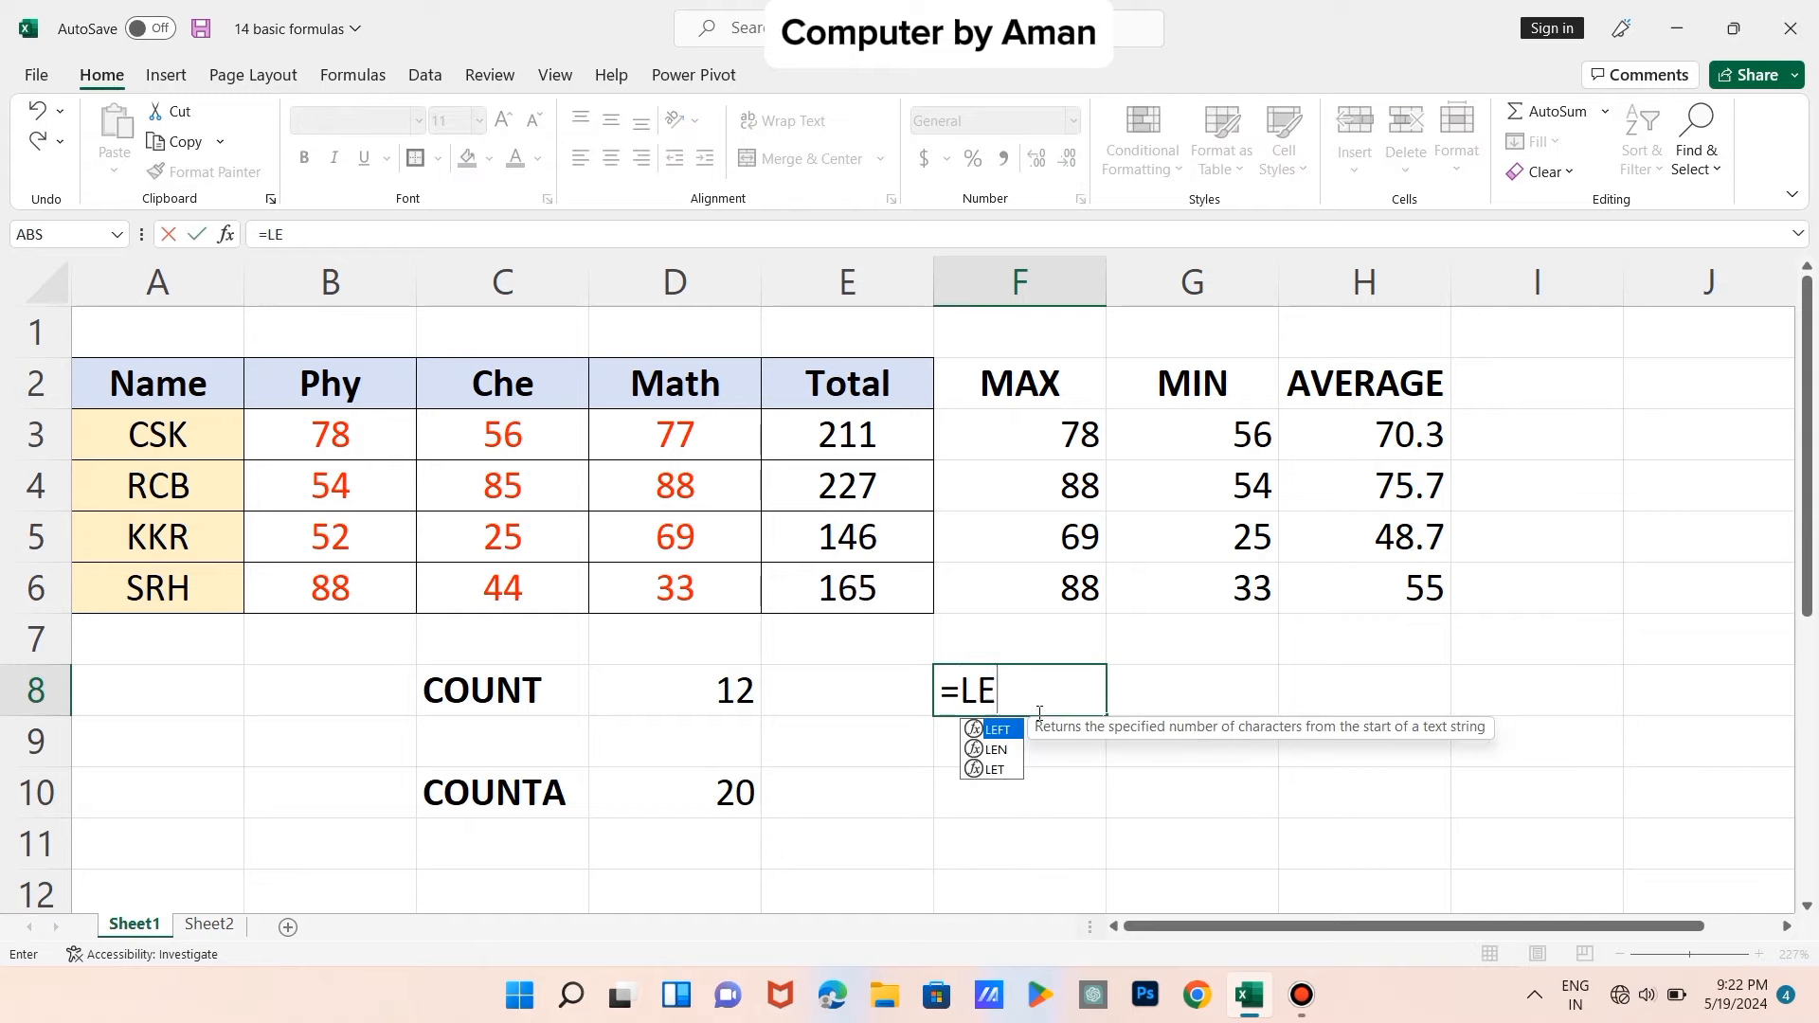
{"action": "type", "text": "N("}
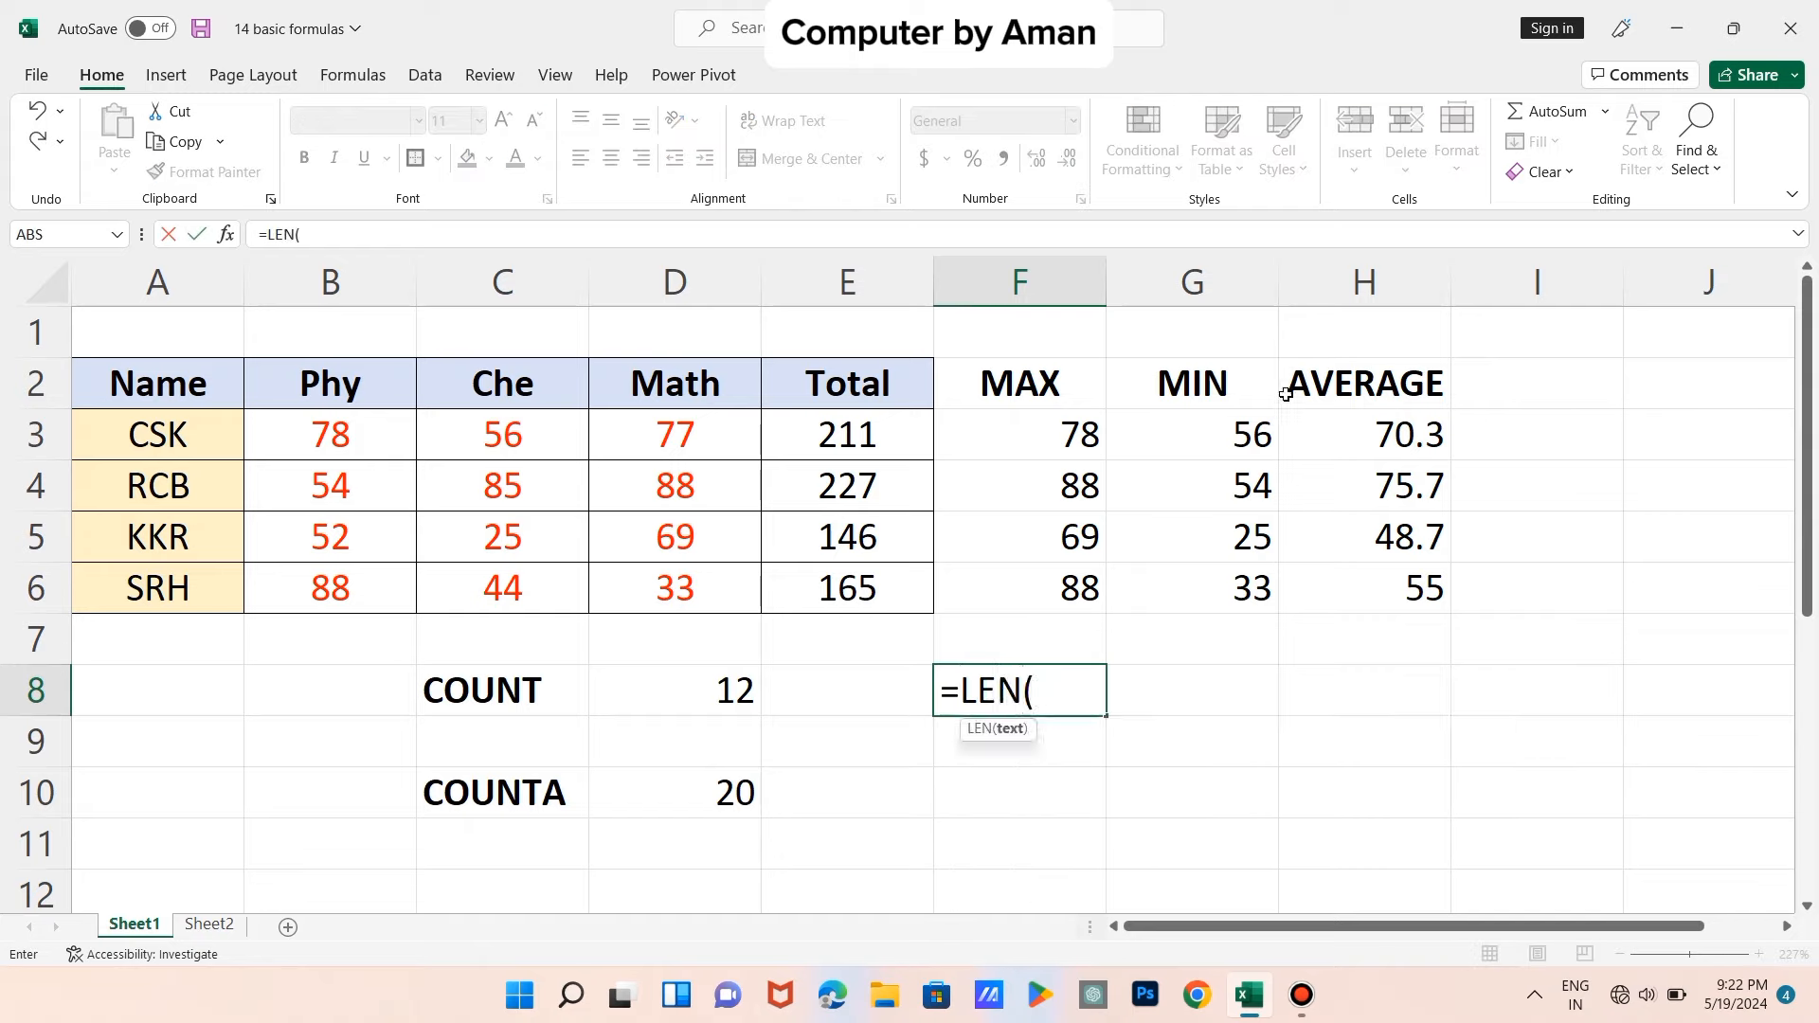
{"action": "left_click", "coordinate": [1319, 368]}
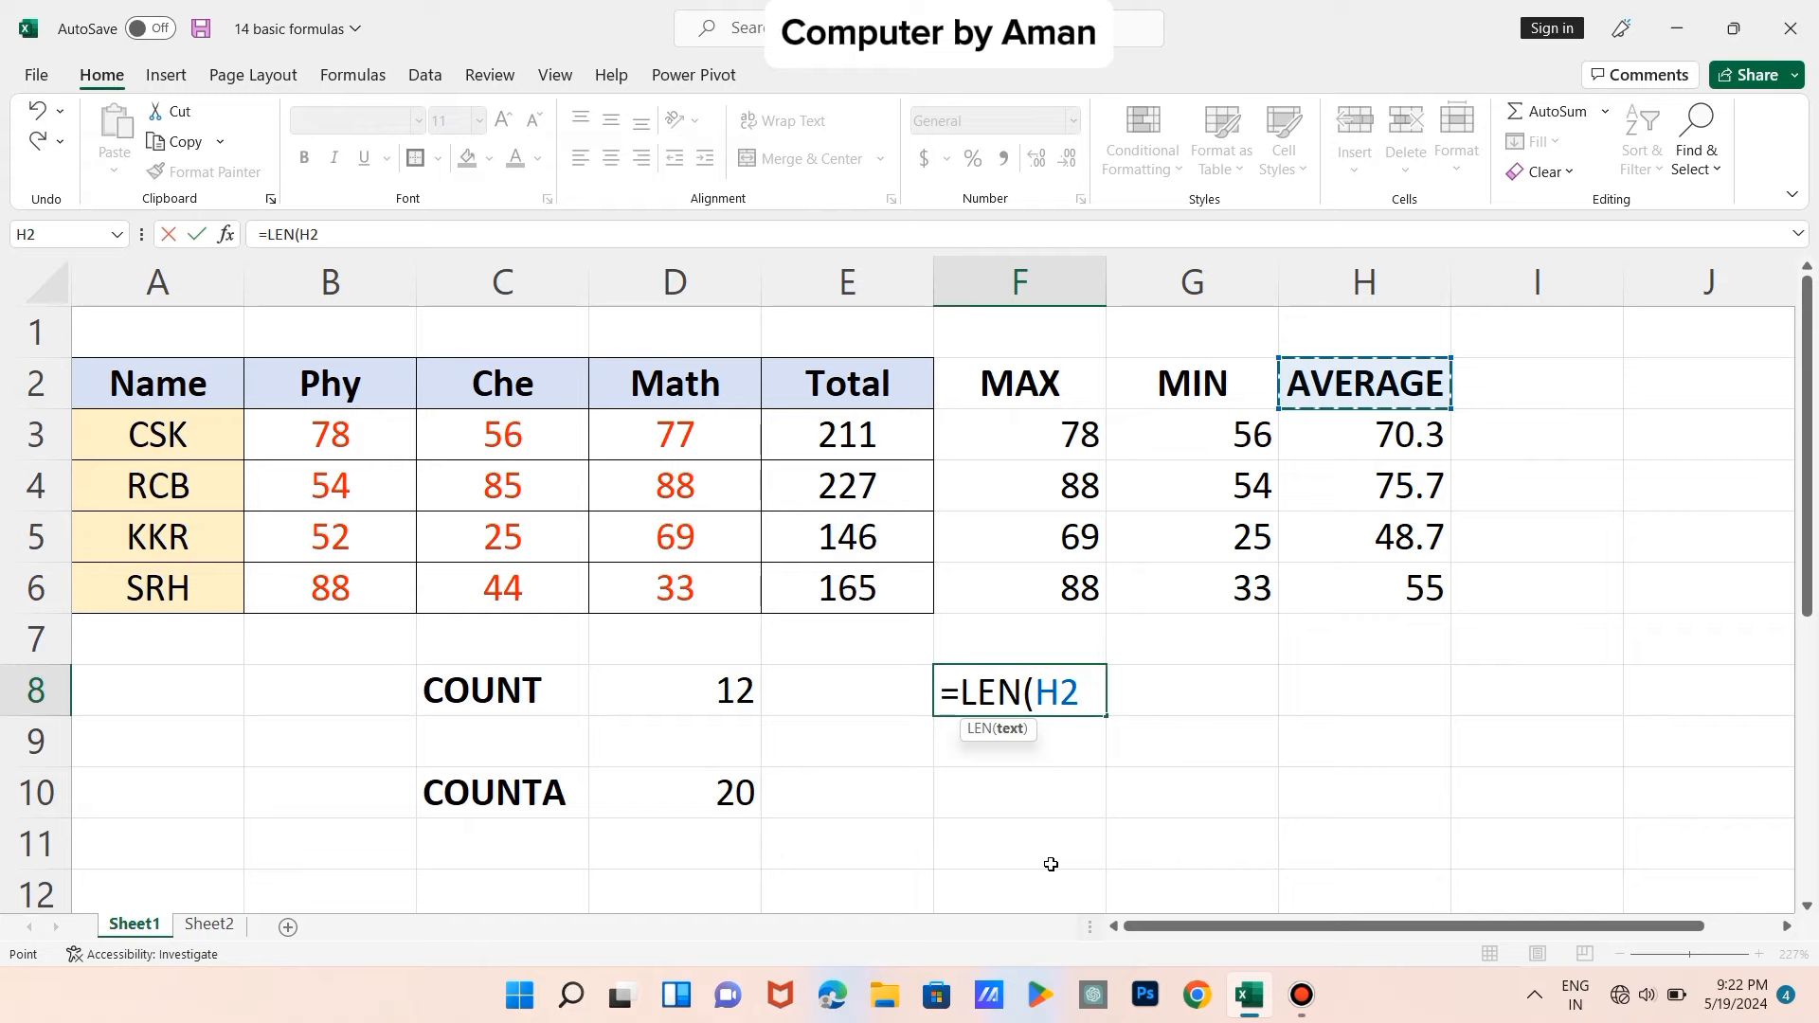
{"action": "type", "text": ")"}
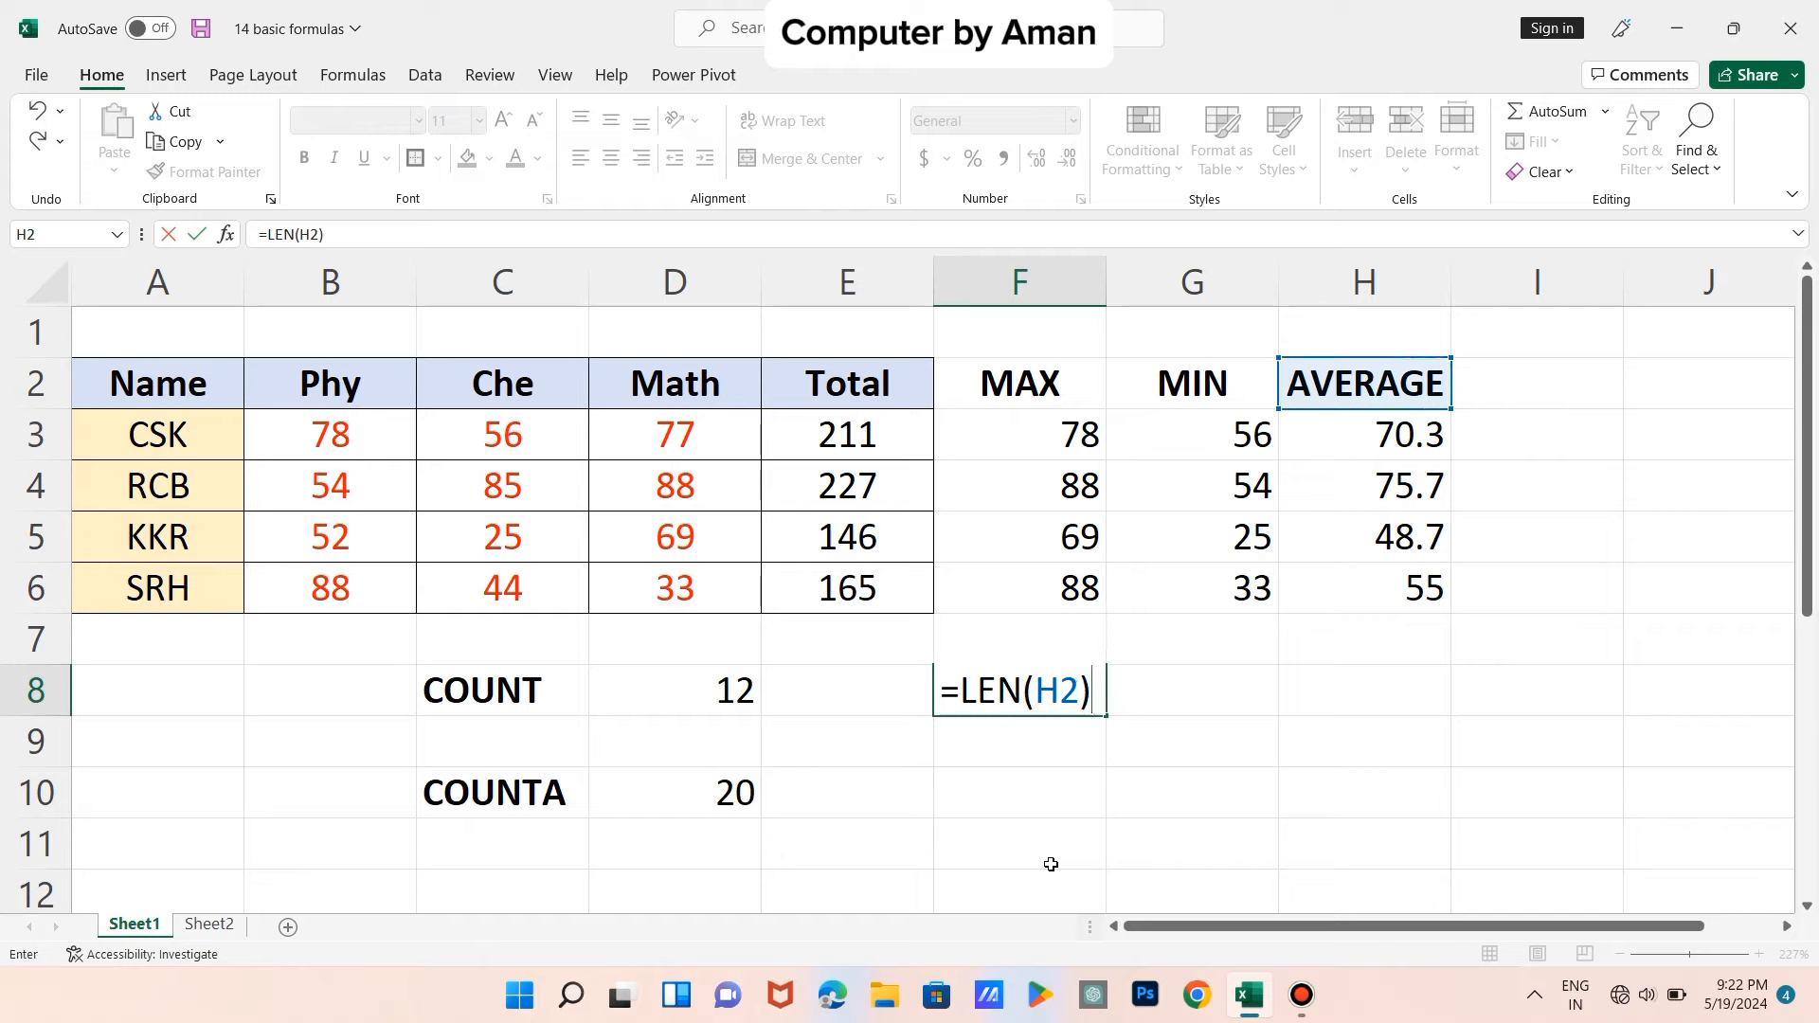
{"action": "key", "text": "Return"}
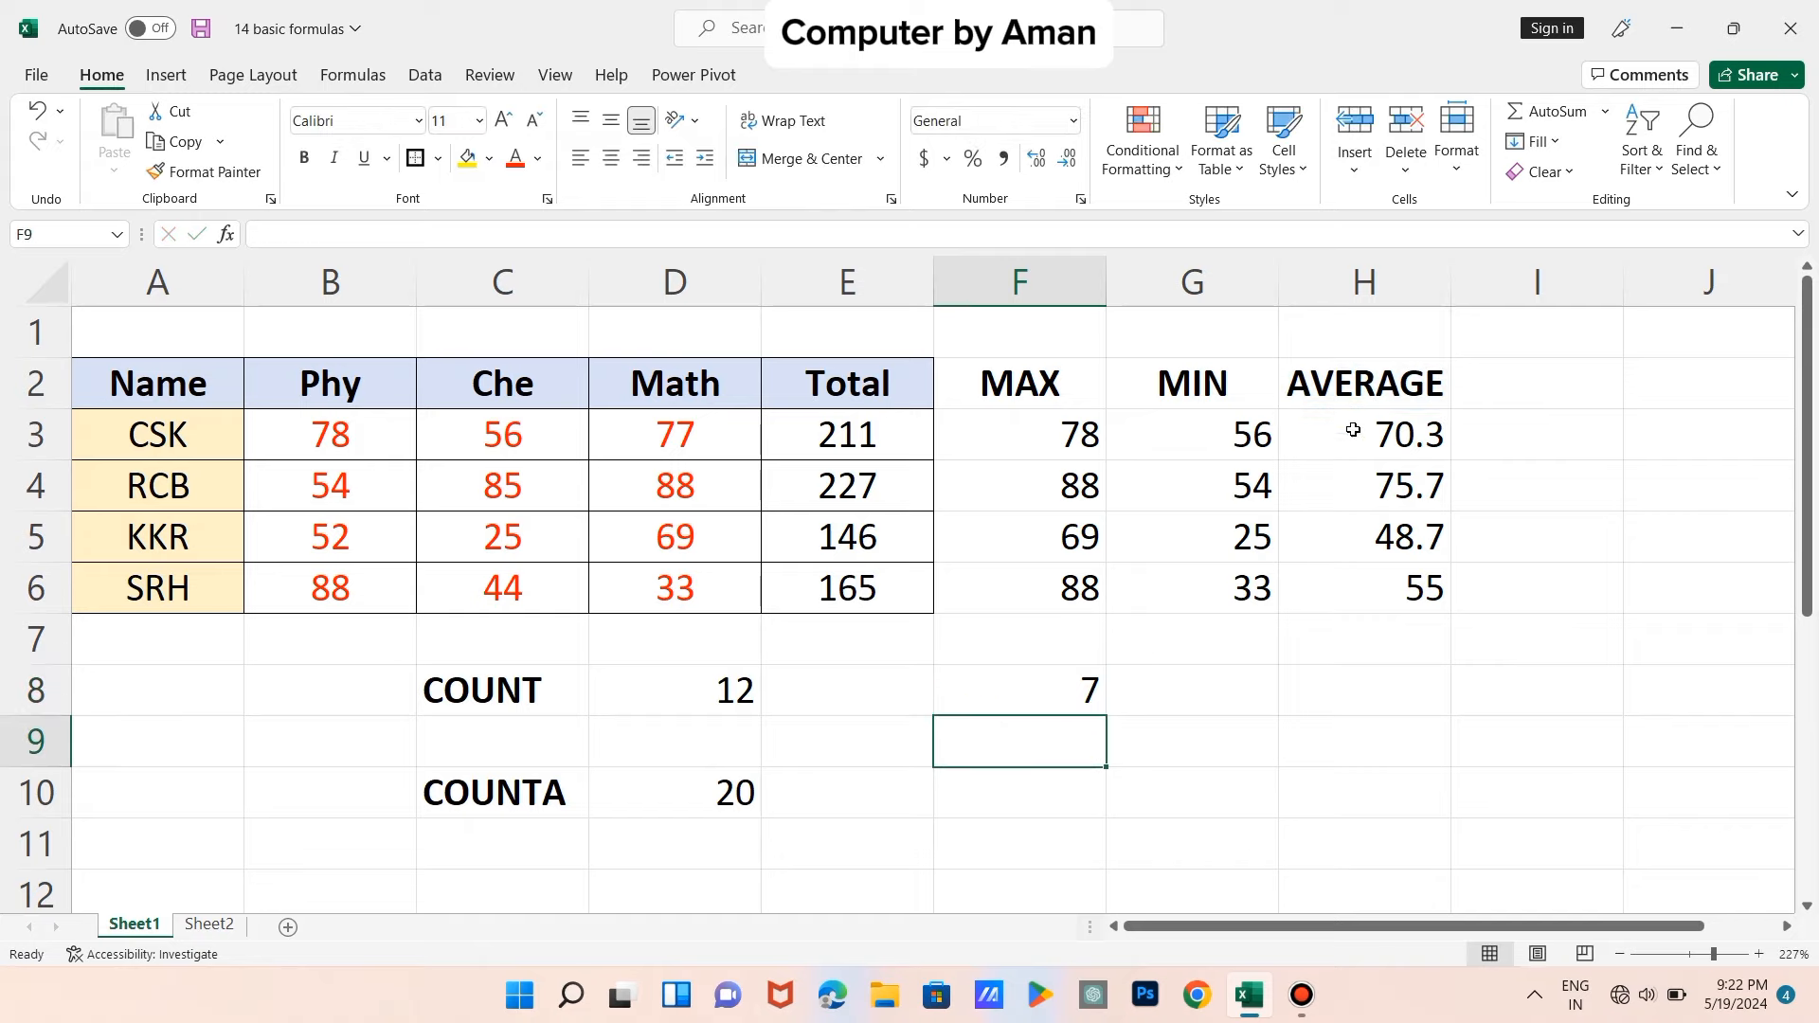
- Count the characters of the COUNTA label in cell F10 with =LEN(C10)
{"action": "left_click", "coordinate": [1020, 800]}
{"action": "type", "text": "=L"}
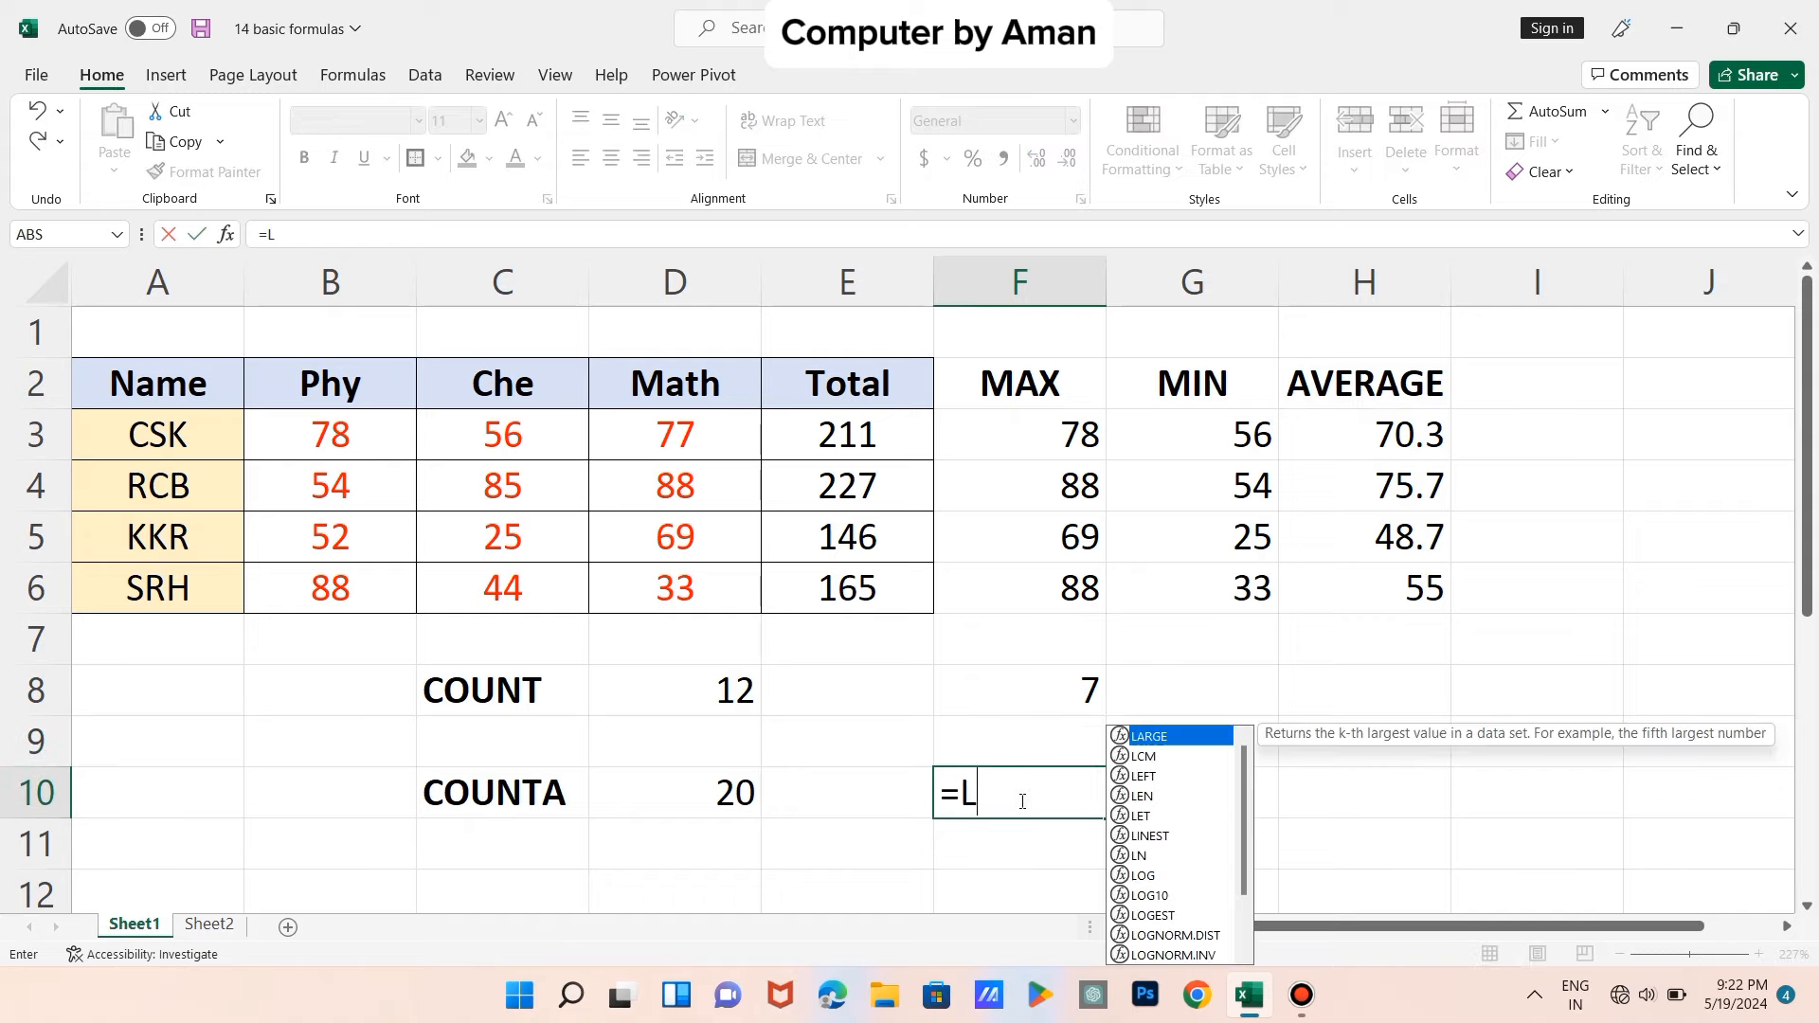
{"action": "type", "text": "EN("}
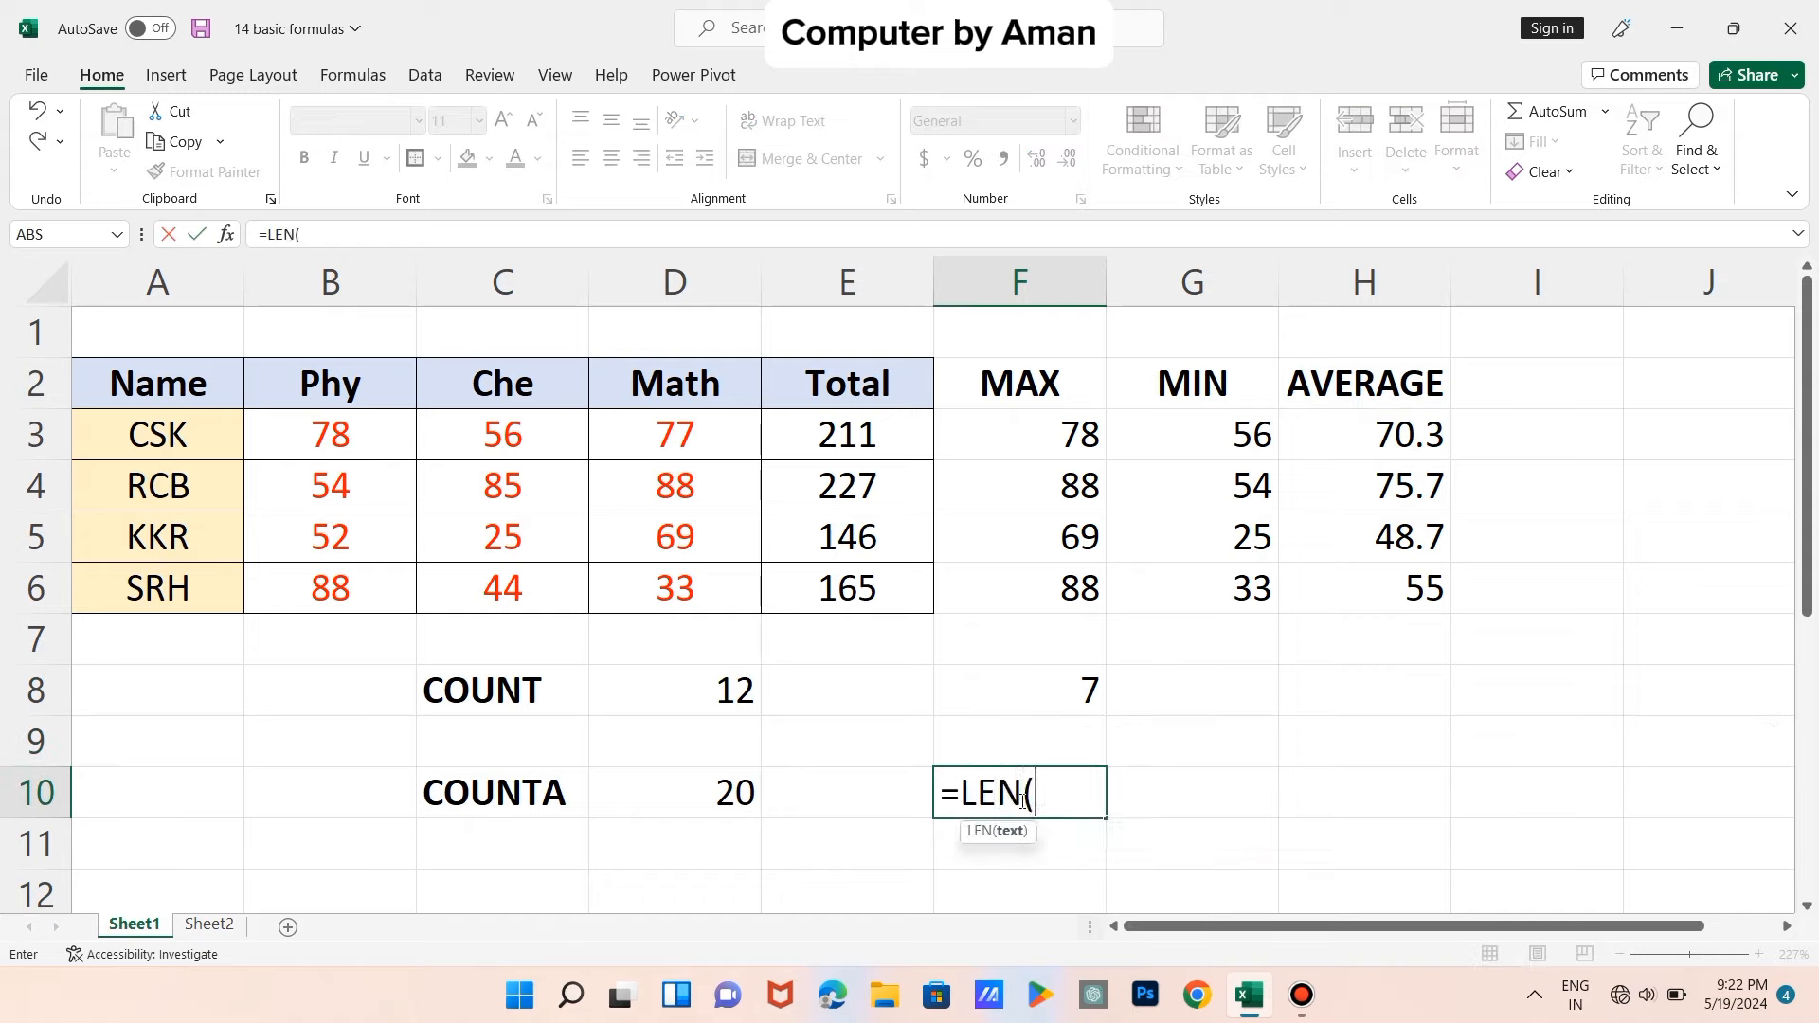
{"action": "left_click", "coordinate": [559, 792]}
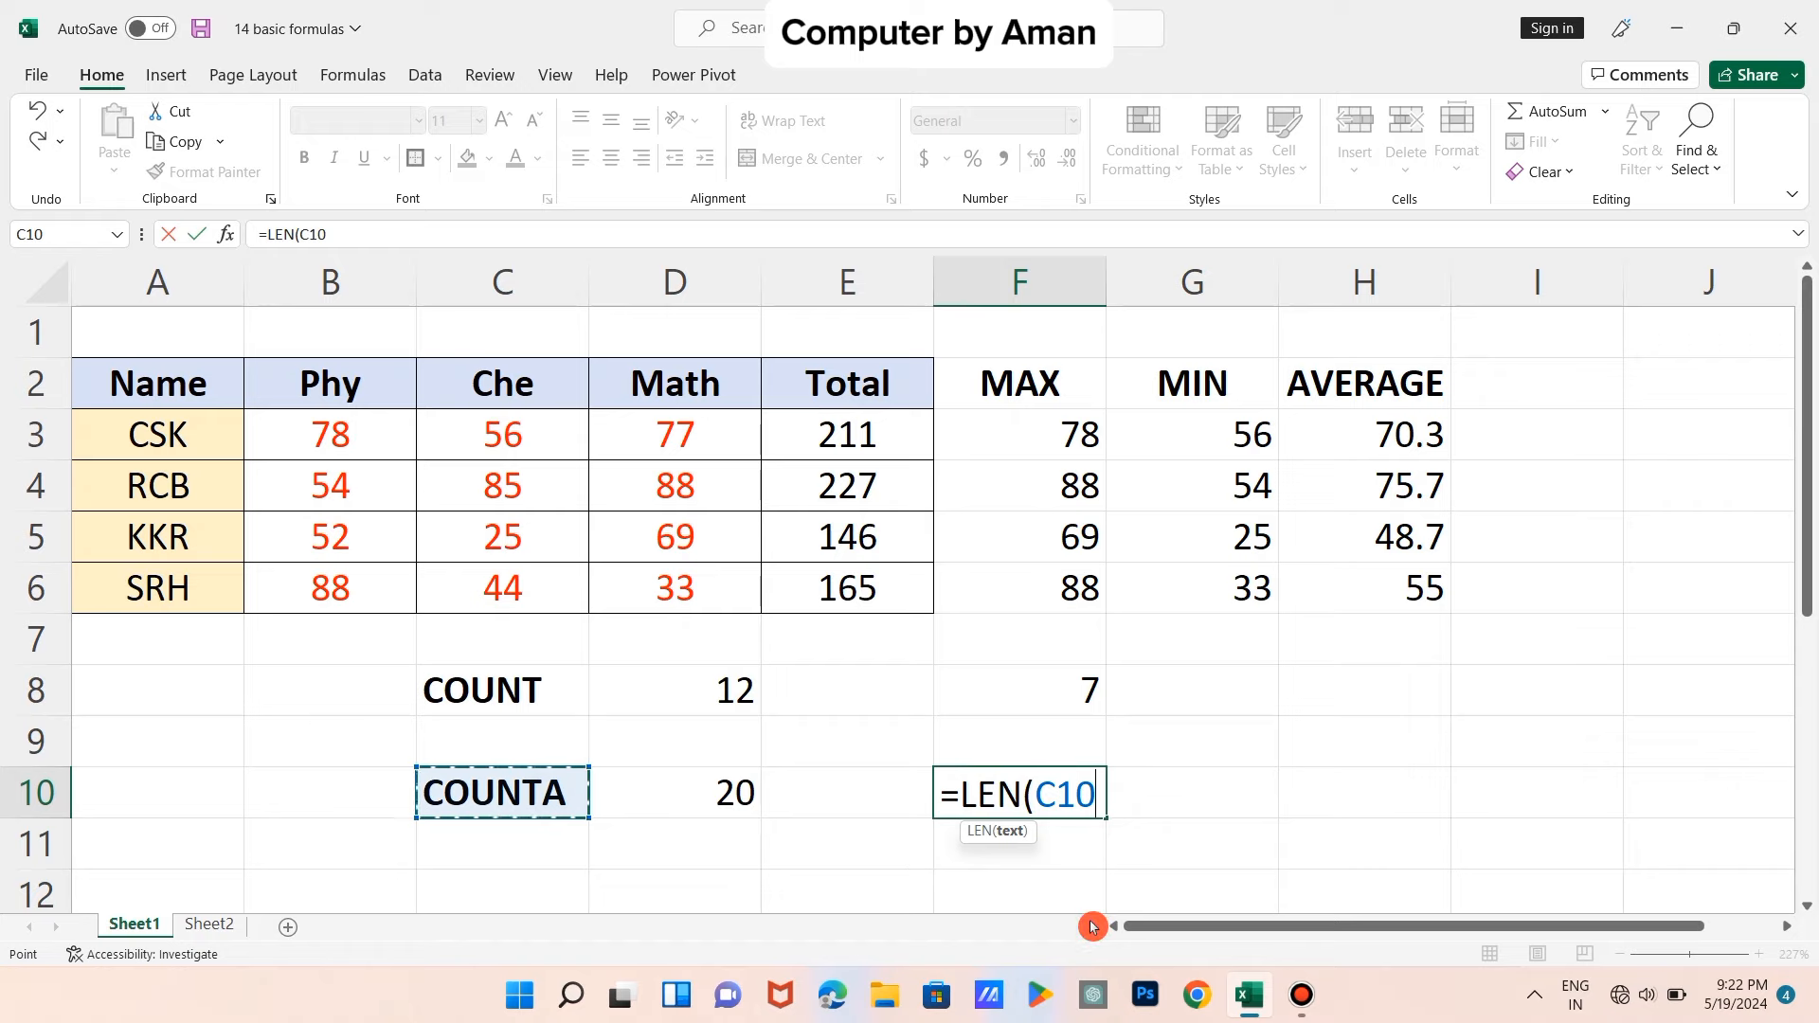
{"action": "type", "text": ")"}
{"action": "key", "text": "Return"}
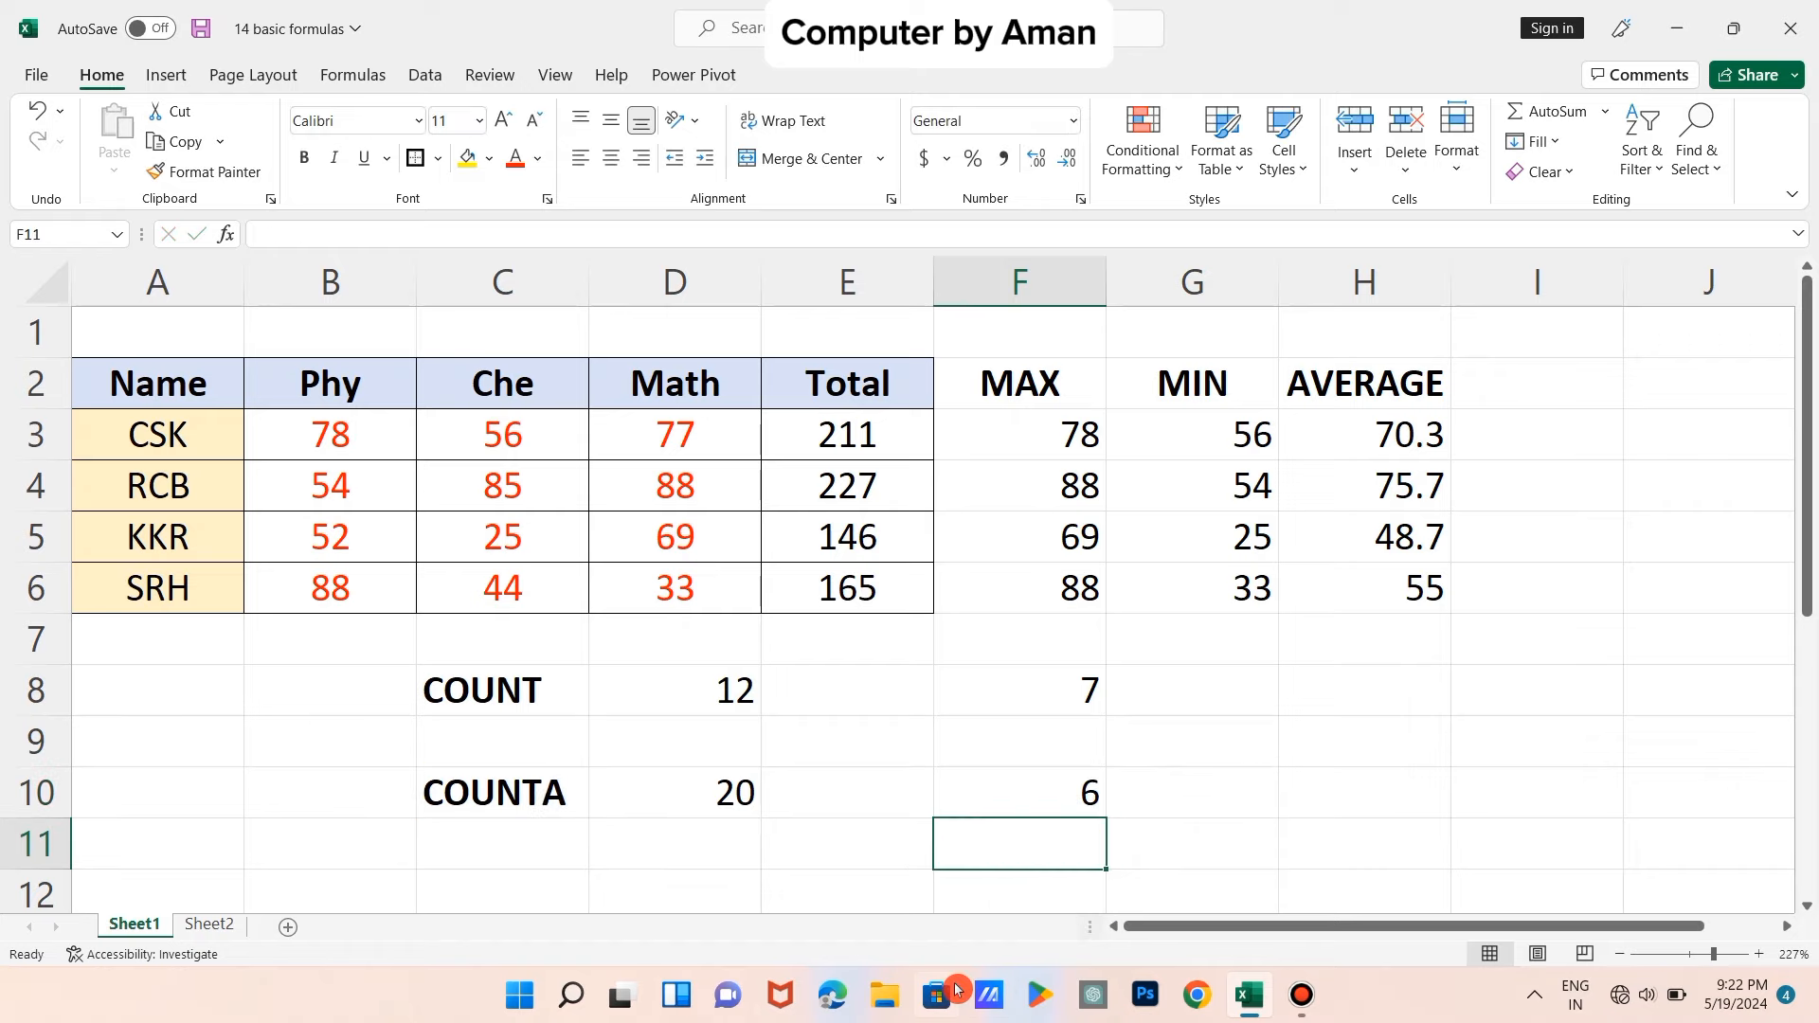
- Consult the formula list on Sheet2 and enter the lowercase sample text "name" in Sheet1 cell G9
{"action": "left_click", "coordinate": [221, 924]}
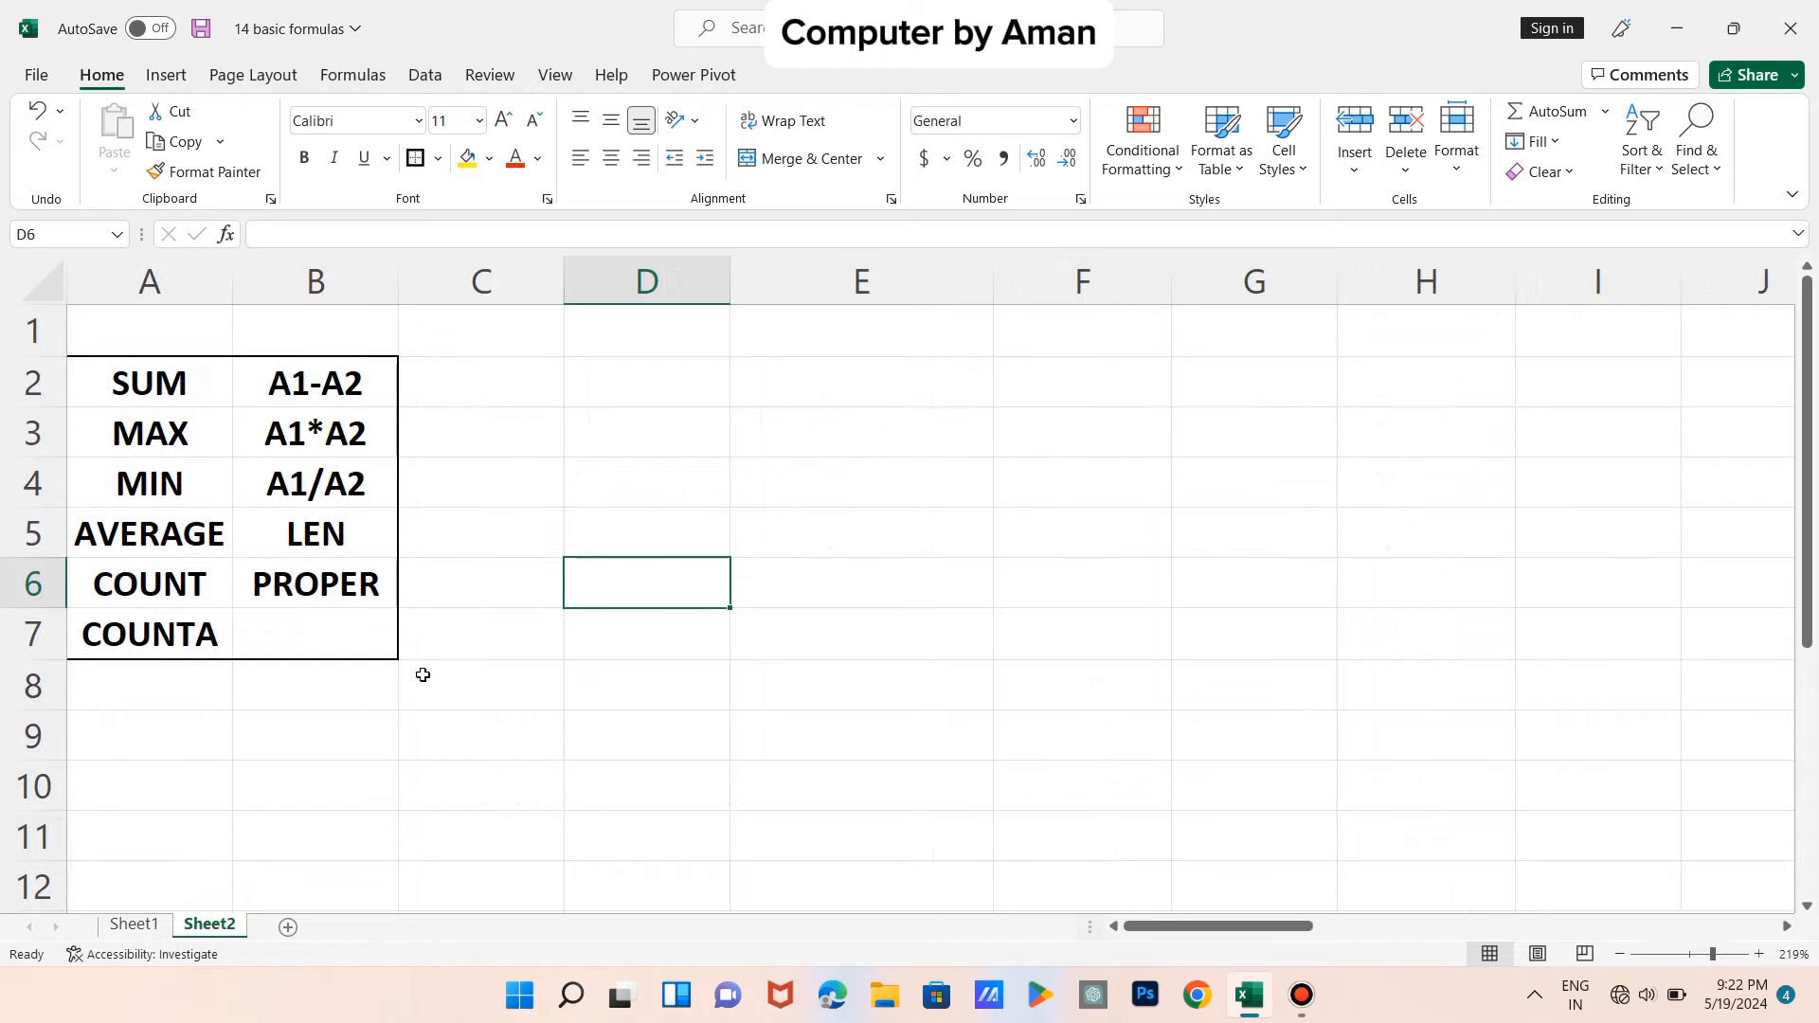
{"action": "left_click", "coordinate": [135, 926]}
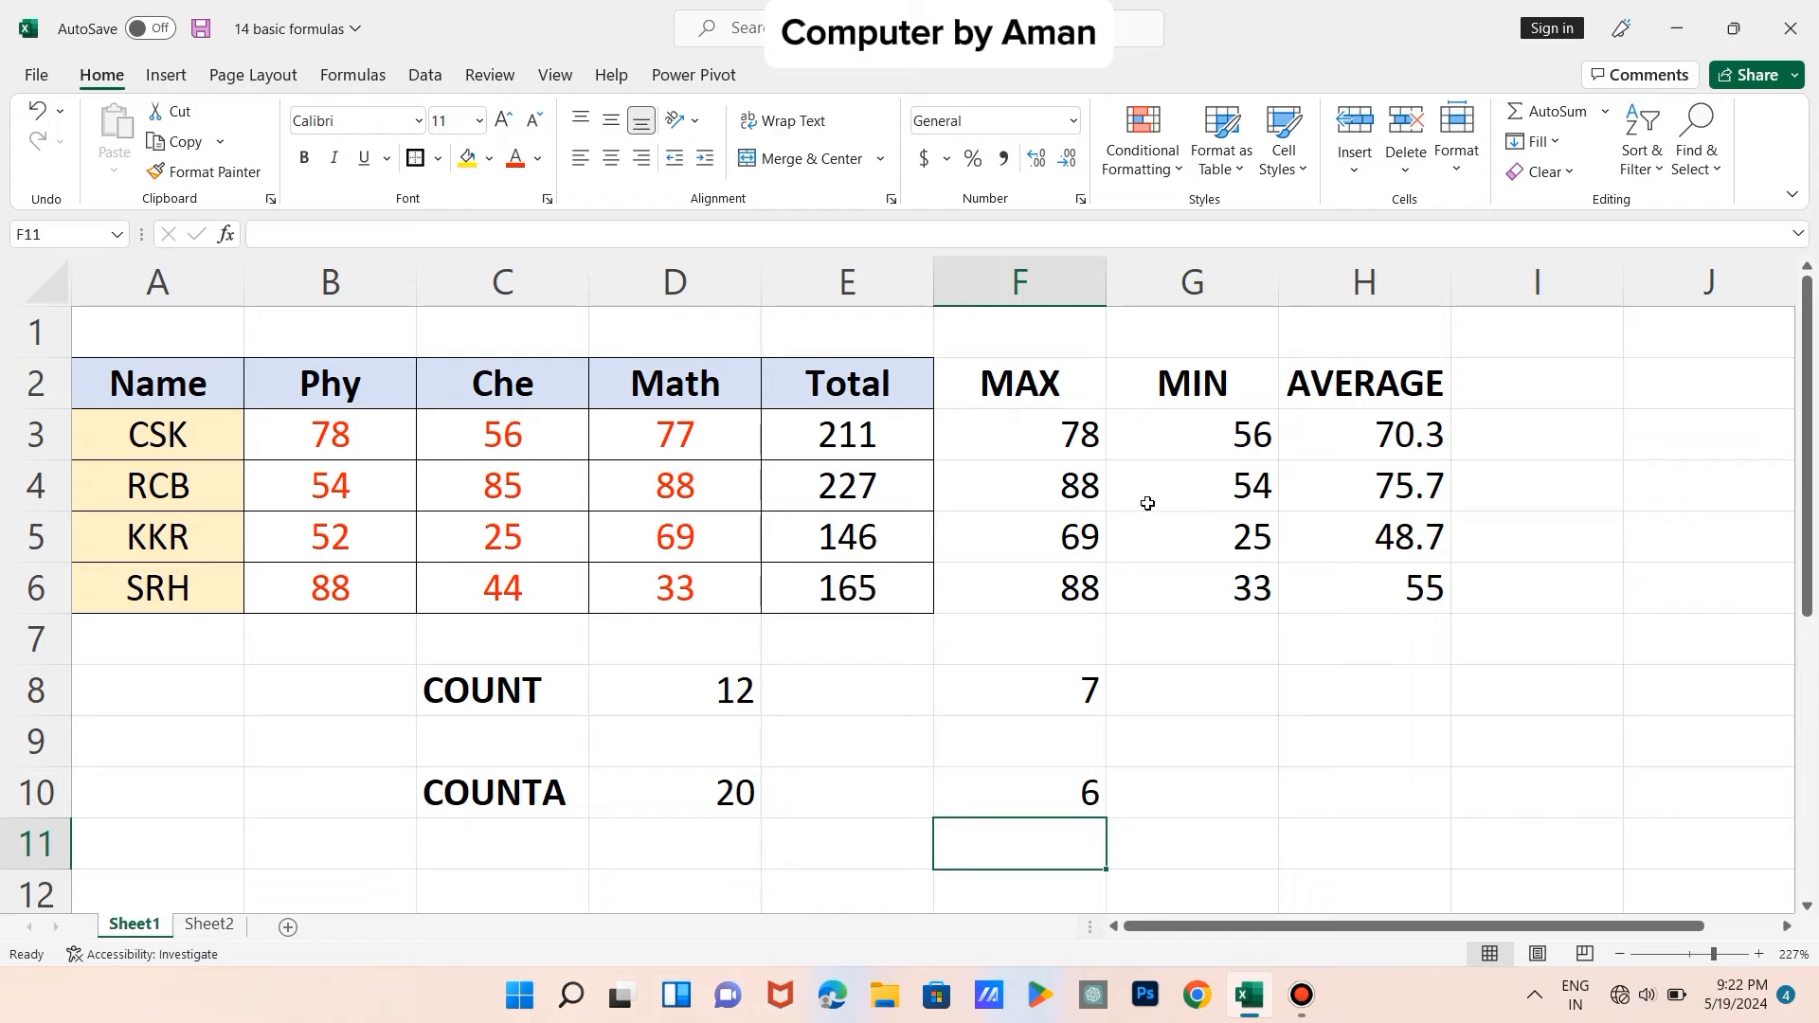
{"action": "left_click", "coordinate": [1270, 708]}
{"action": "left_click", "coordinate": [1250, 736]}
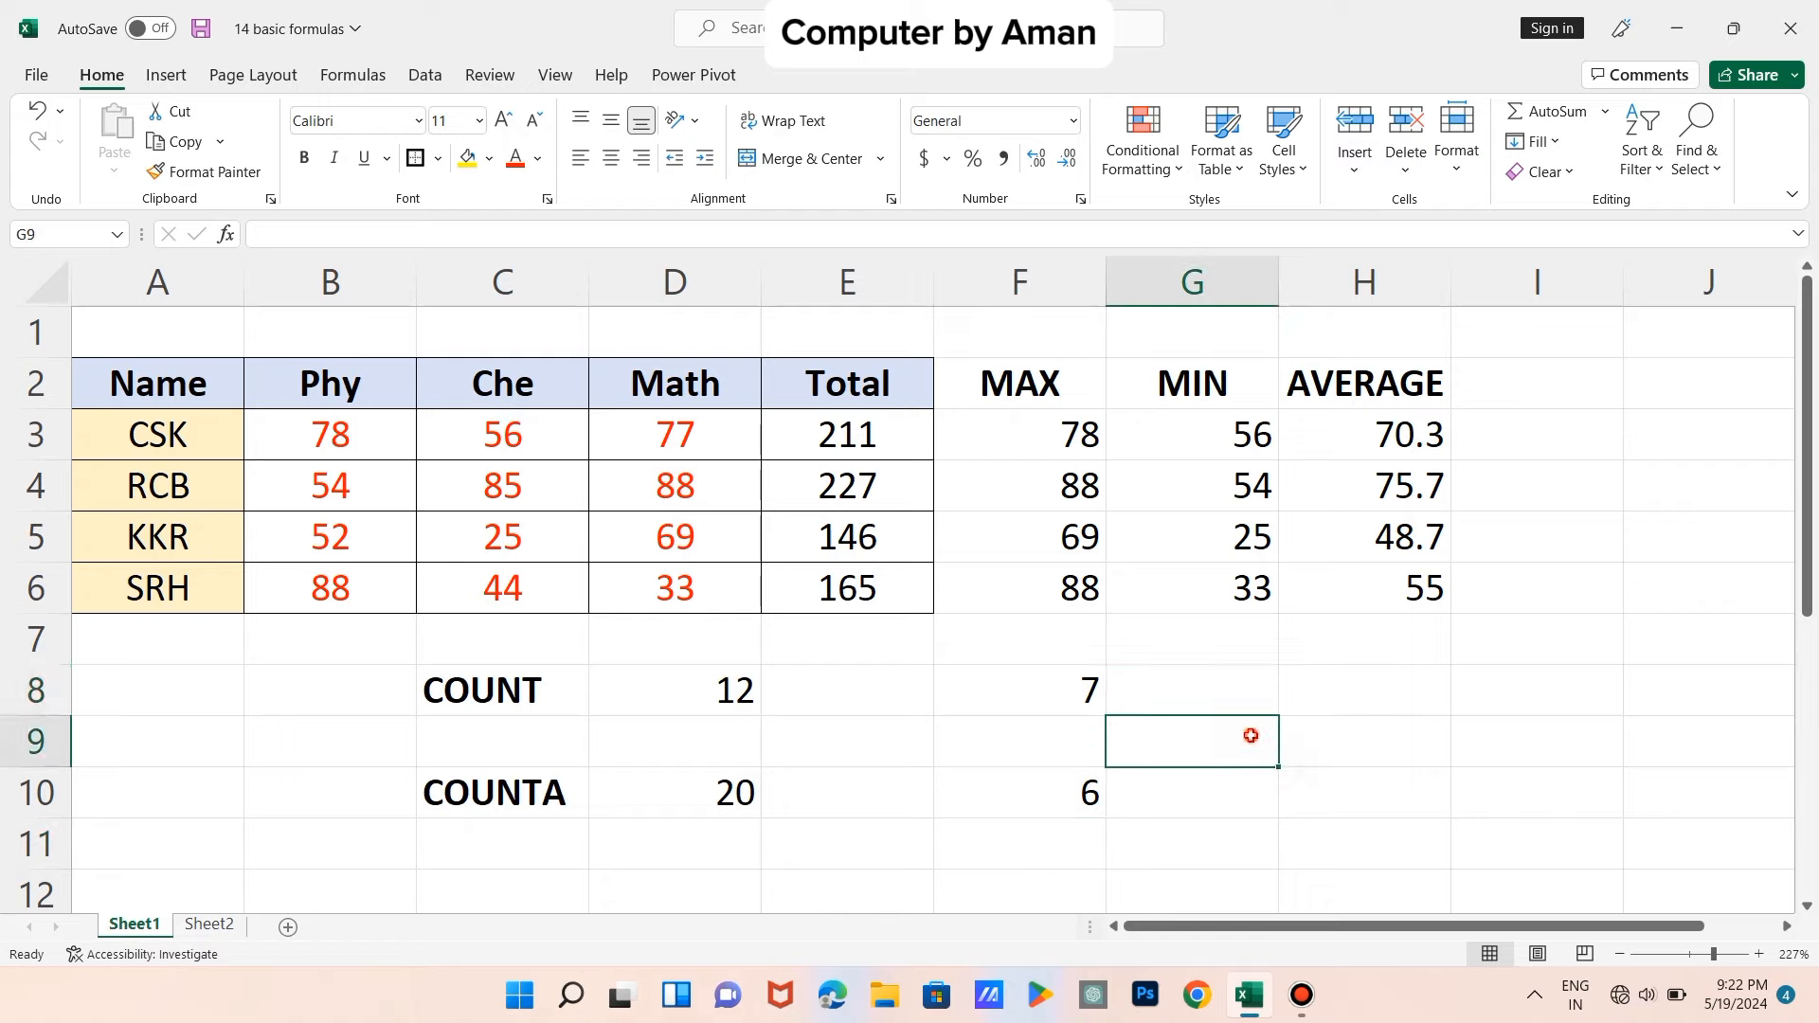
{"action": "type", "text": "fd"}
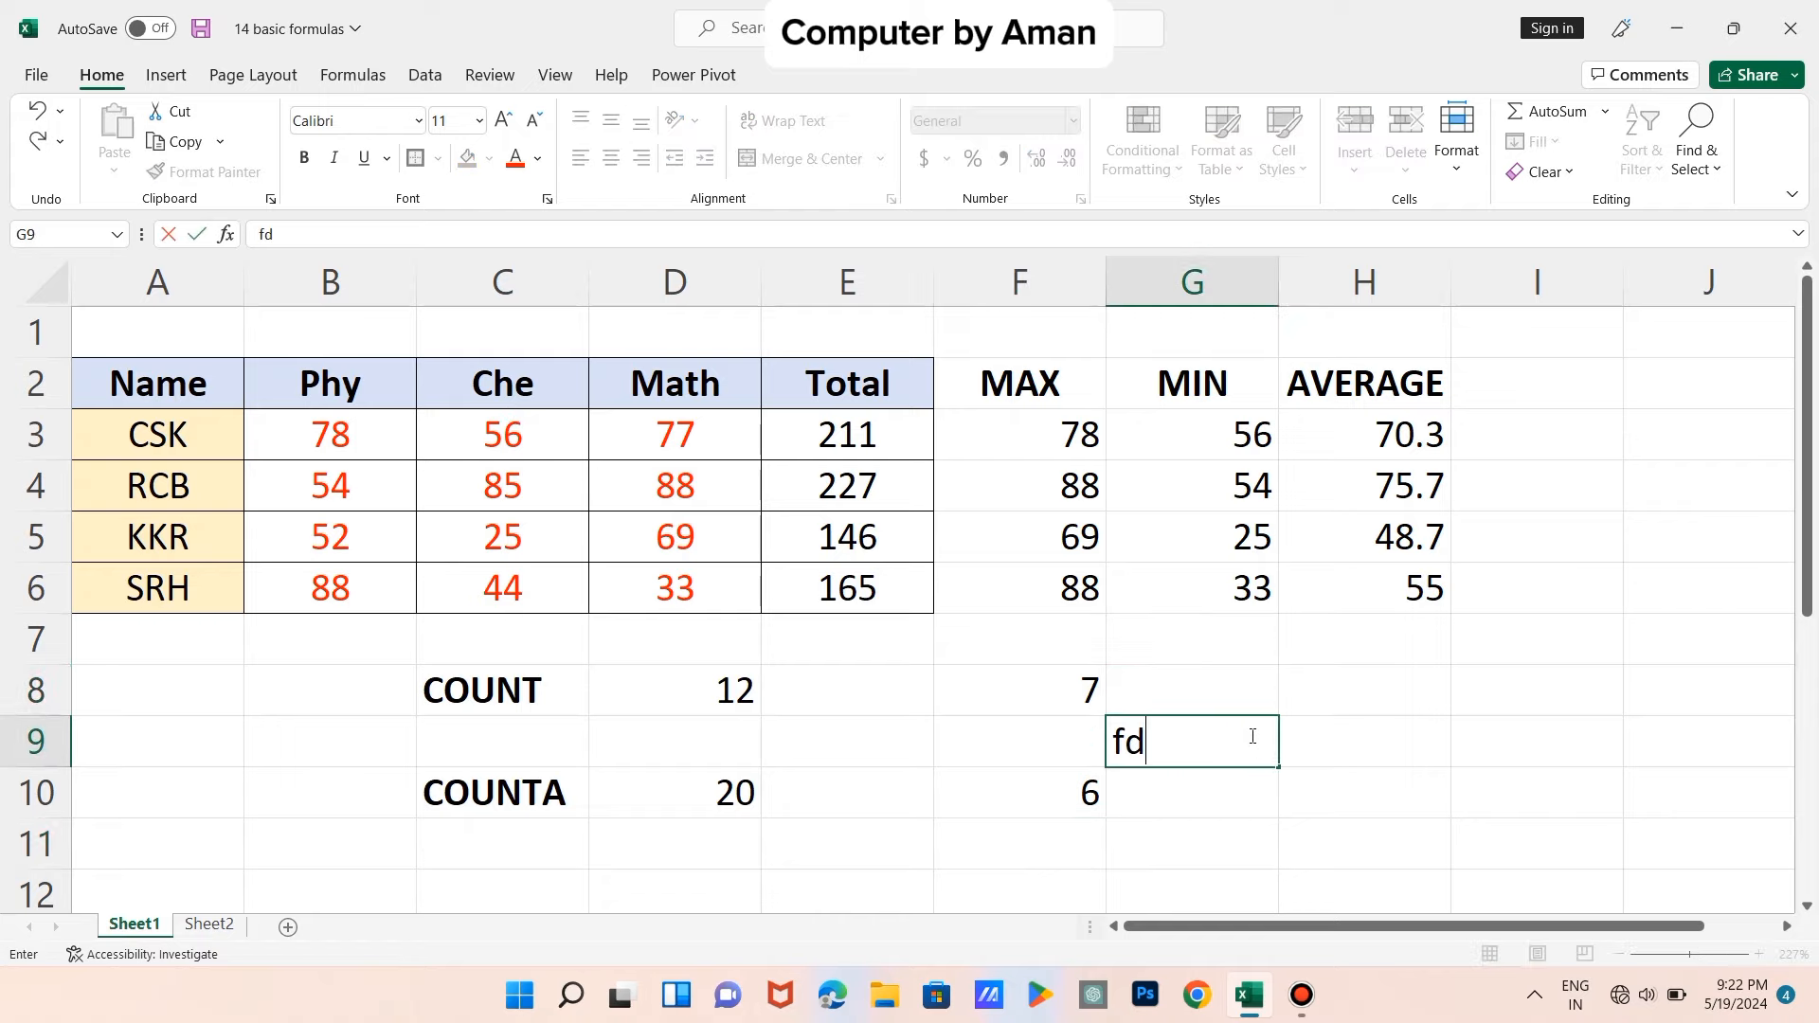
{"action": "key", "text": "BackSpace"}
{"action": "key", "text": "BackSpace"}
{"action": "type", "text": "name"}
{"action": "left_click", "coordinate": [1333, 751]}
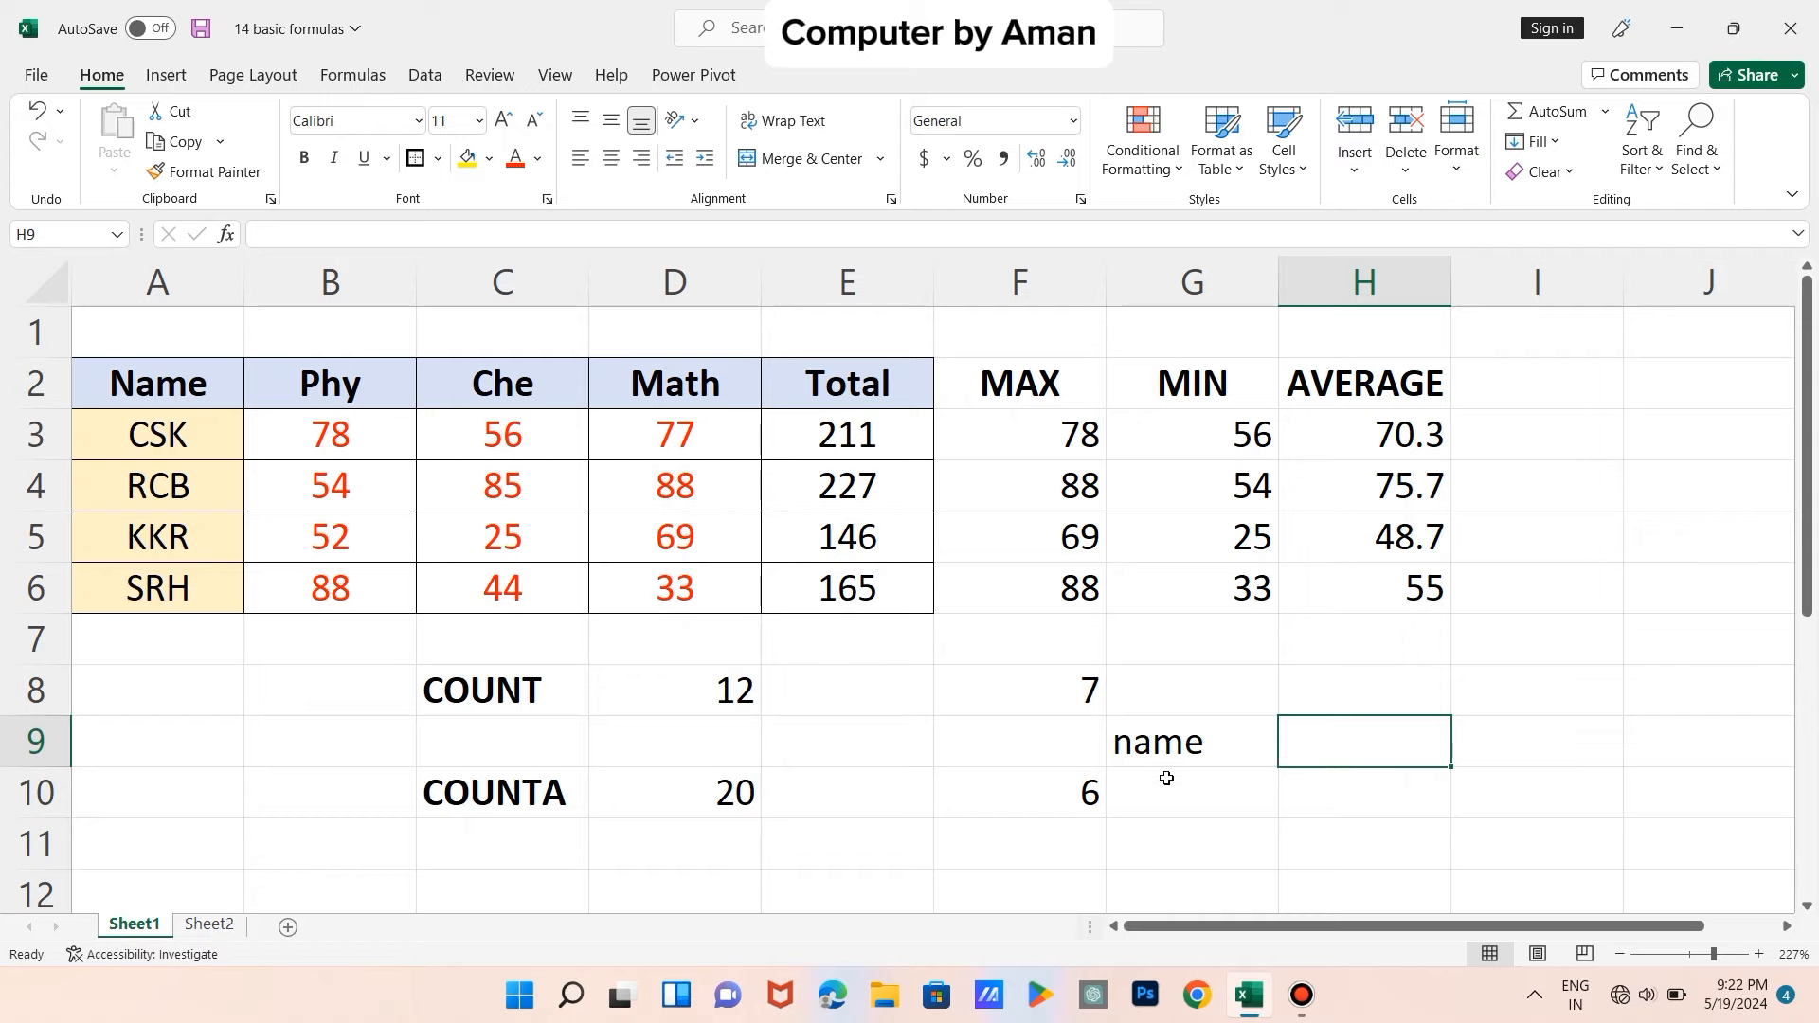
{"action": "left_click", "coordinate": [1137, 758]}
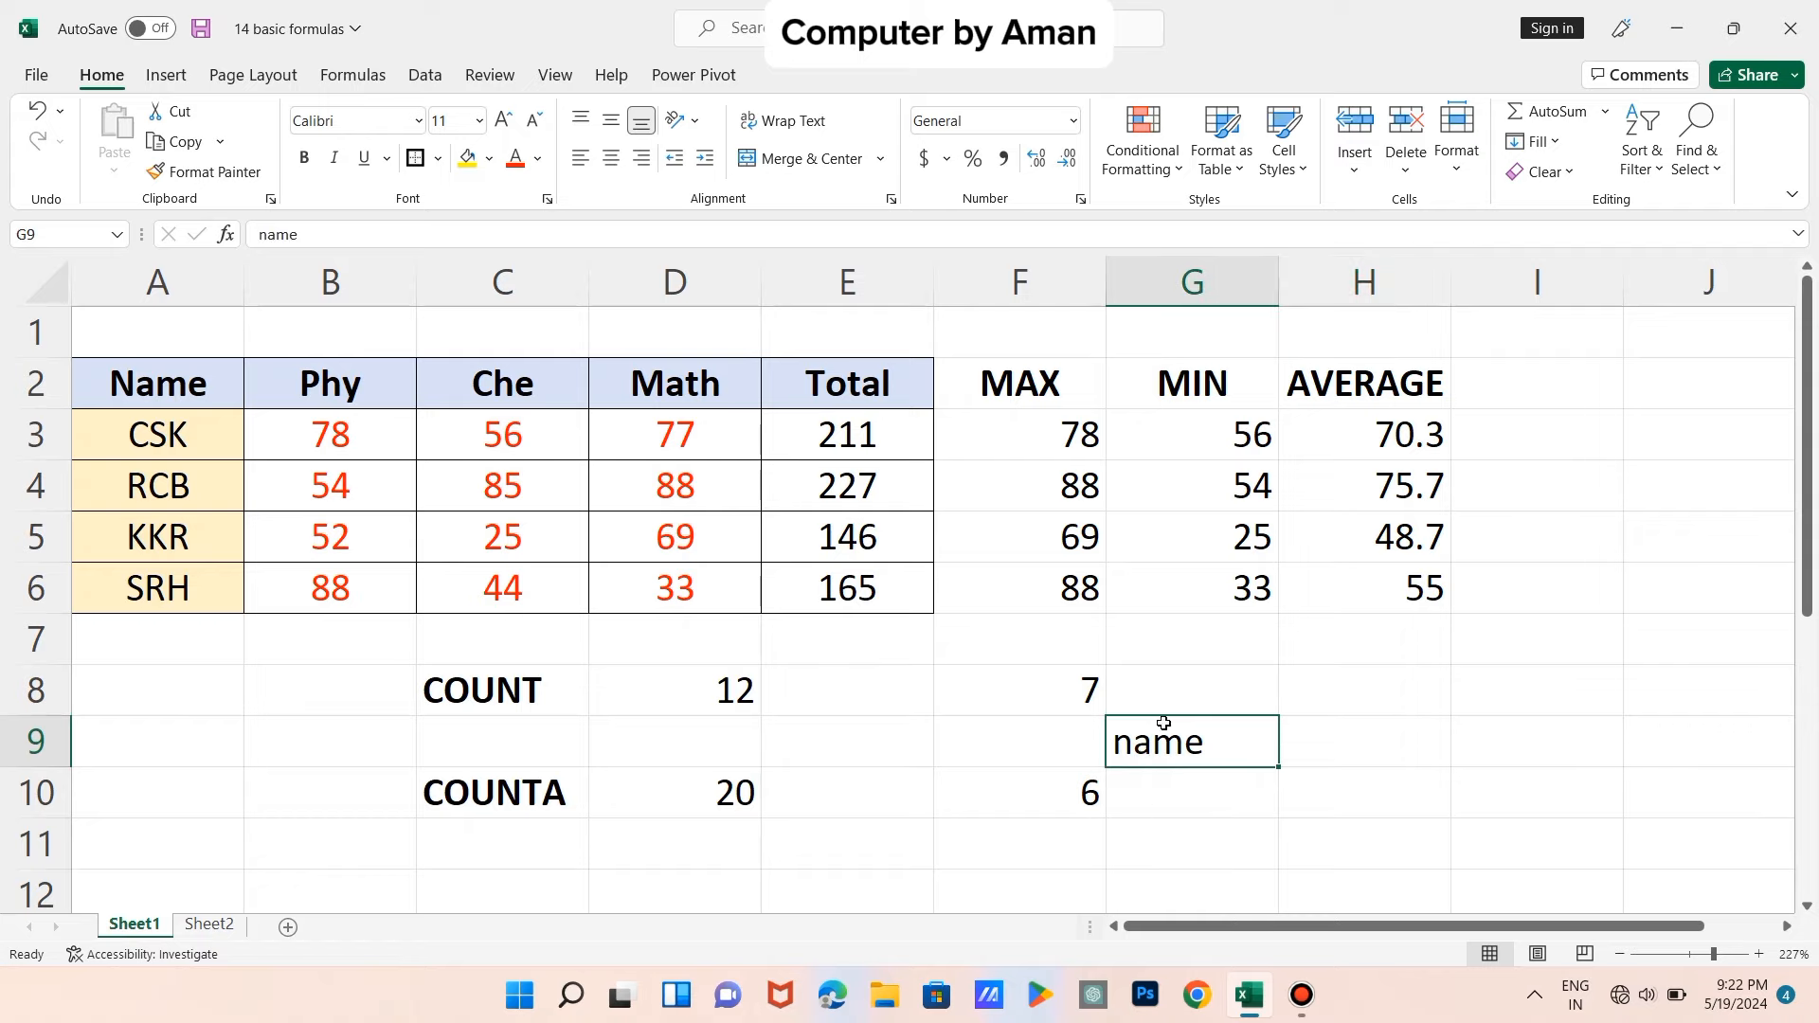
- Convert the sample text in G9 to proper case in cell H9 with =proper(G9)
{"action": "left_click", "coordinate": [1324, 743]}
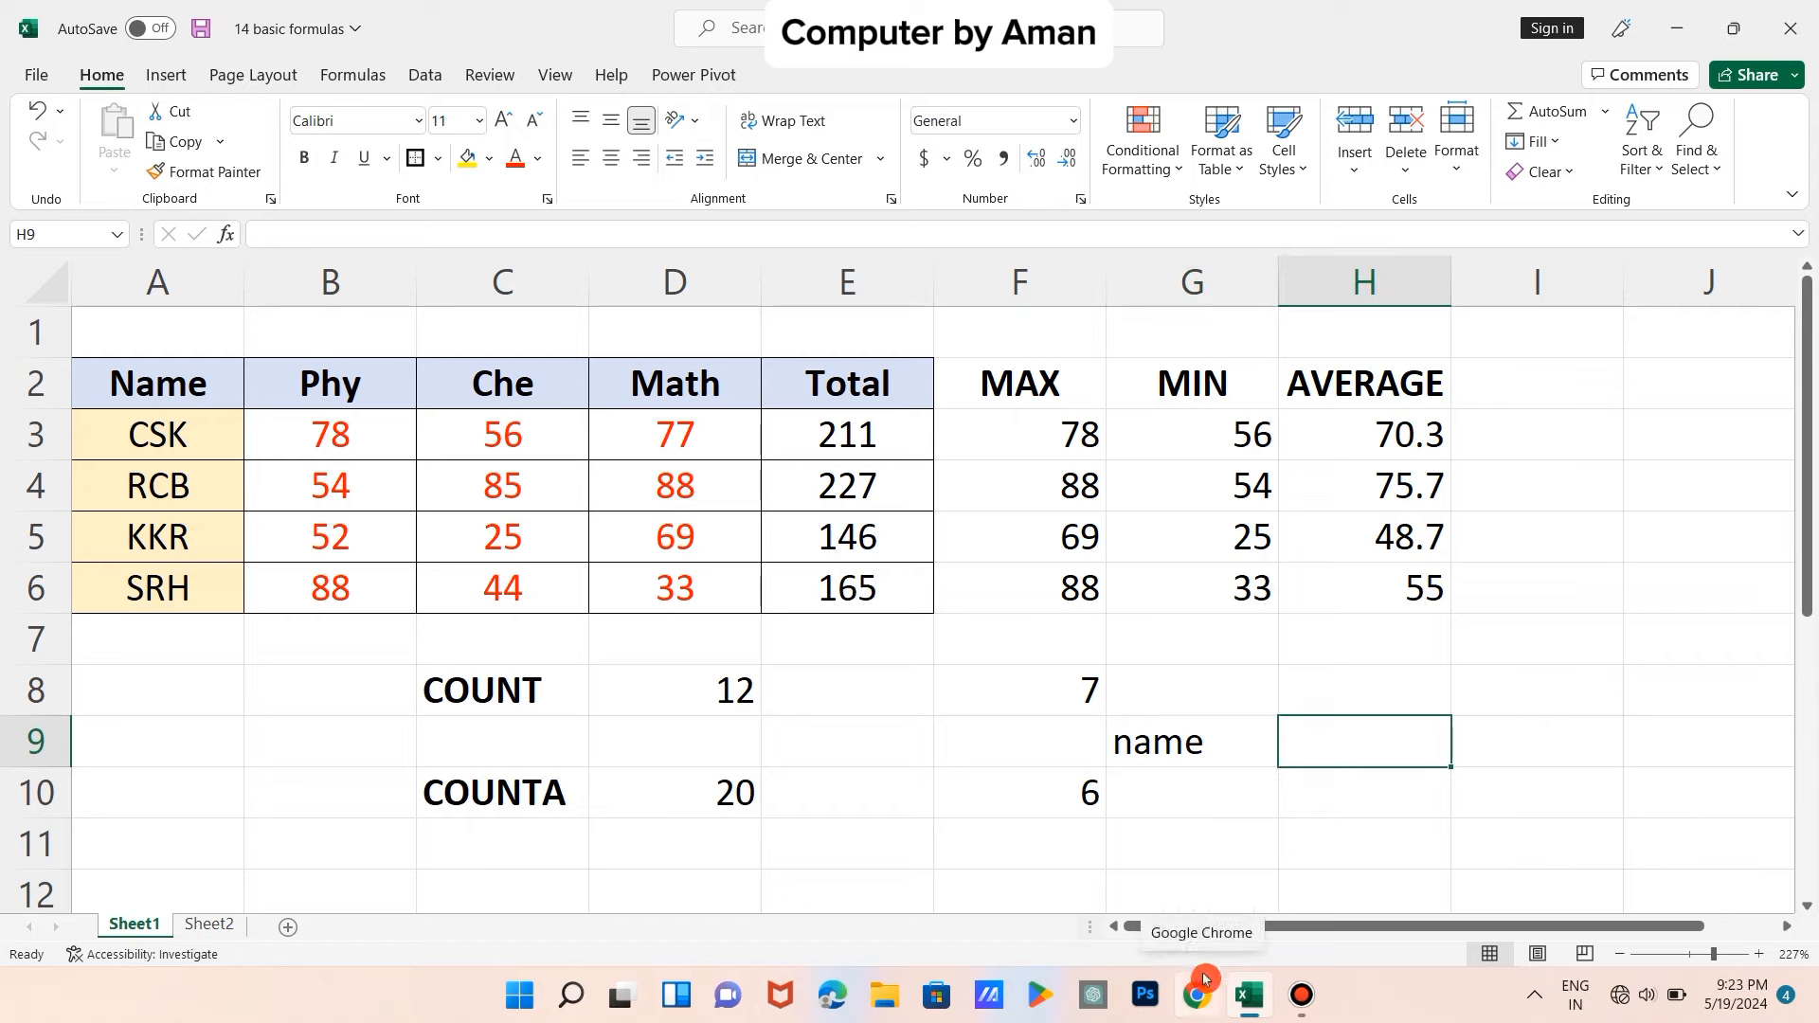
{"action": "type", "text": "=p"}
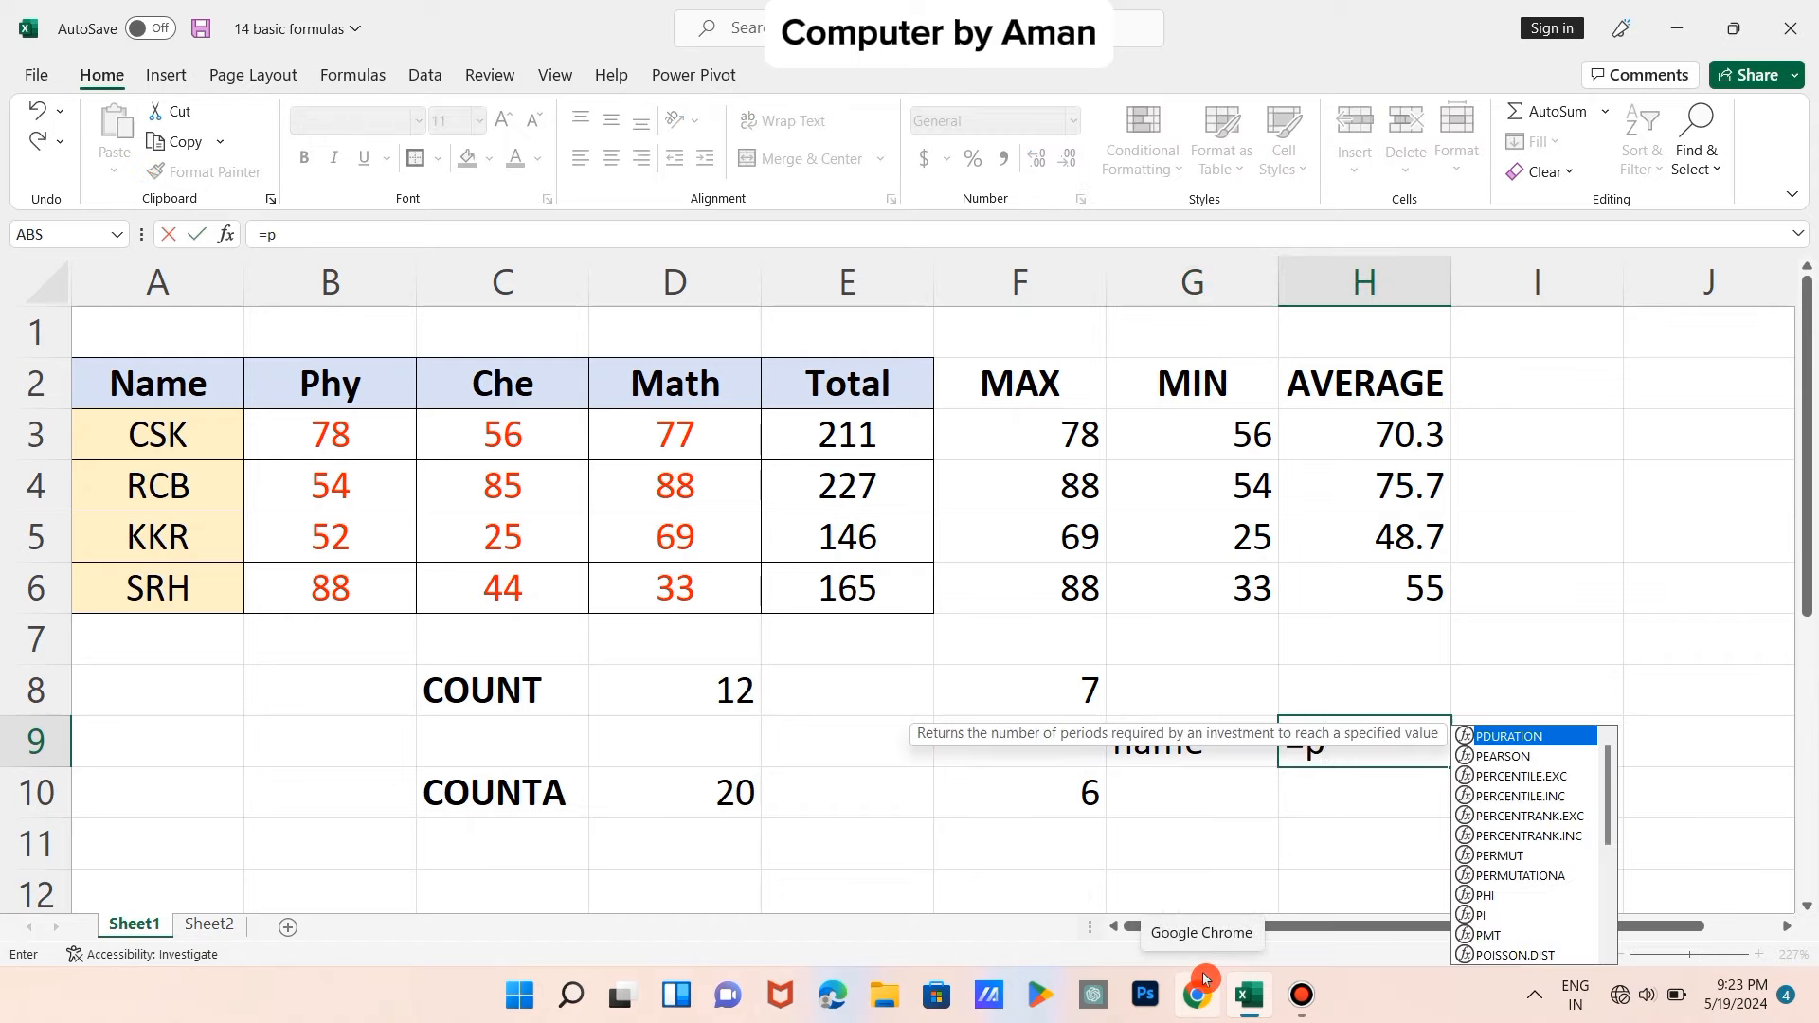
{"action": "type", "text": "roper"}
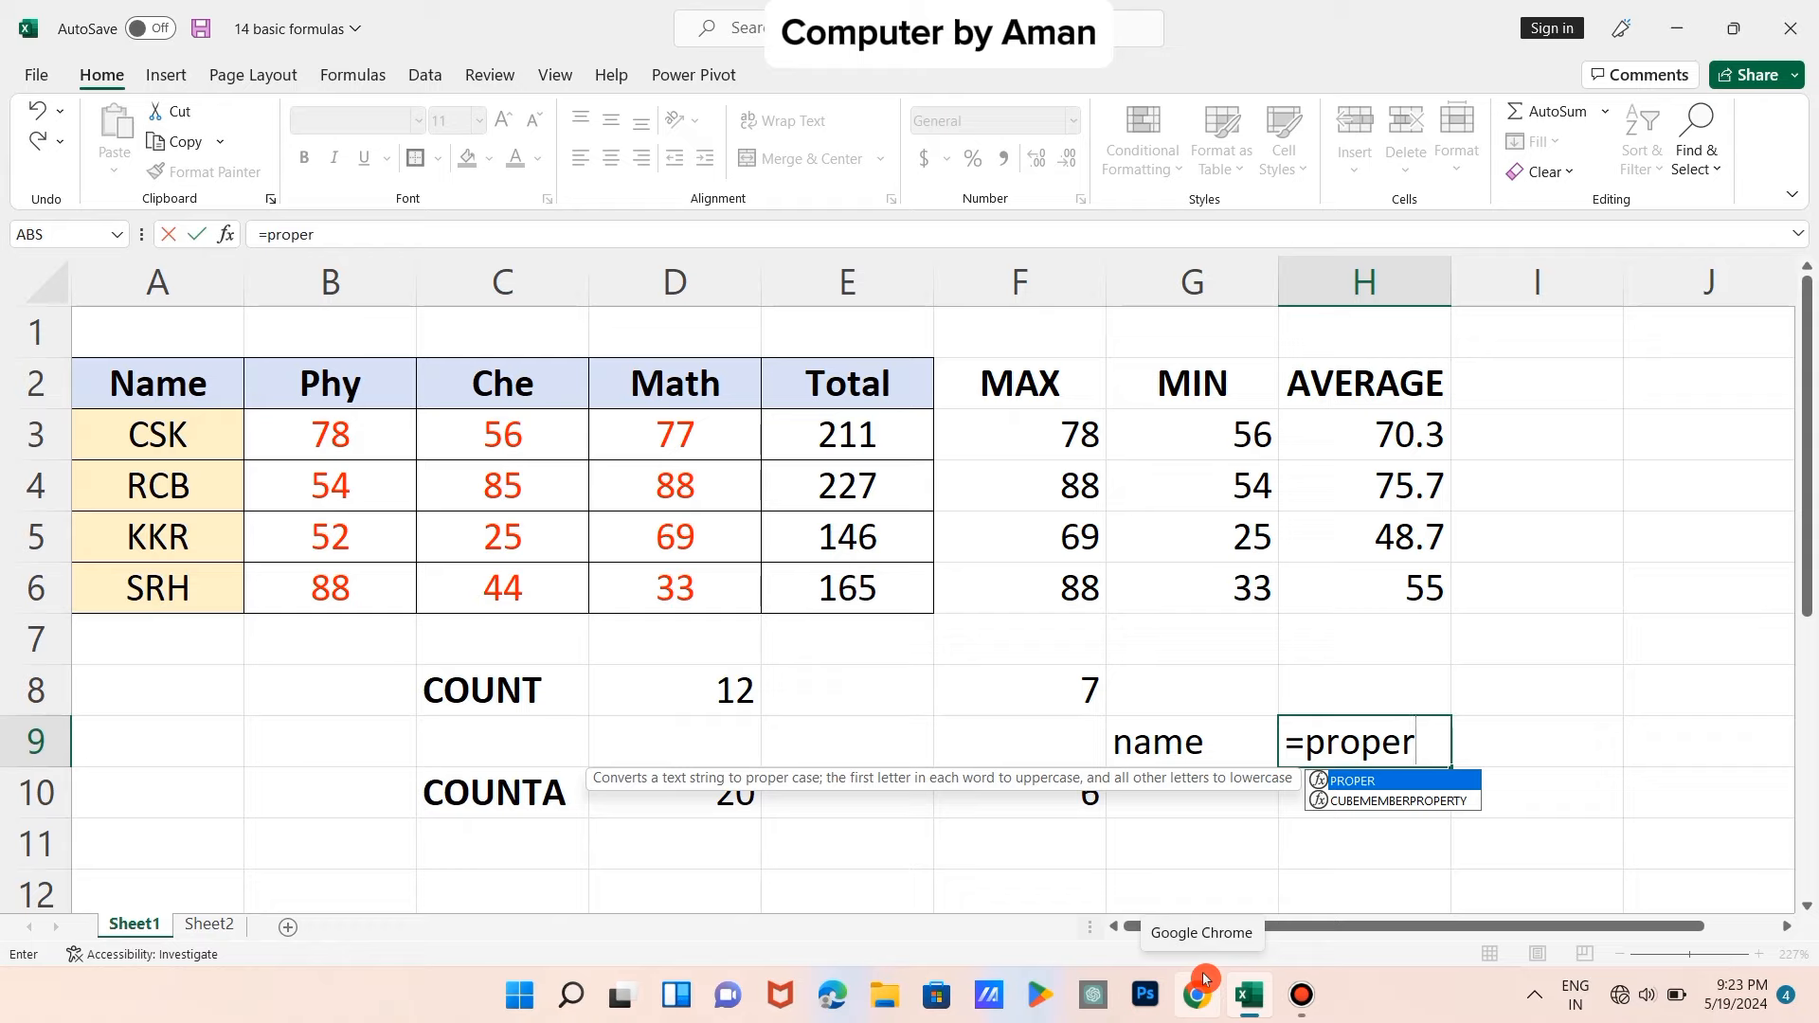
{"action": "type", "text": "("}
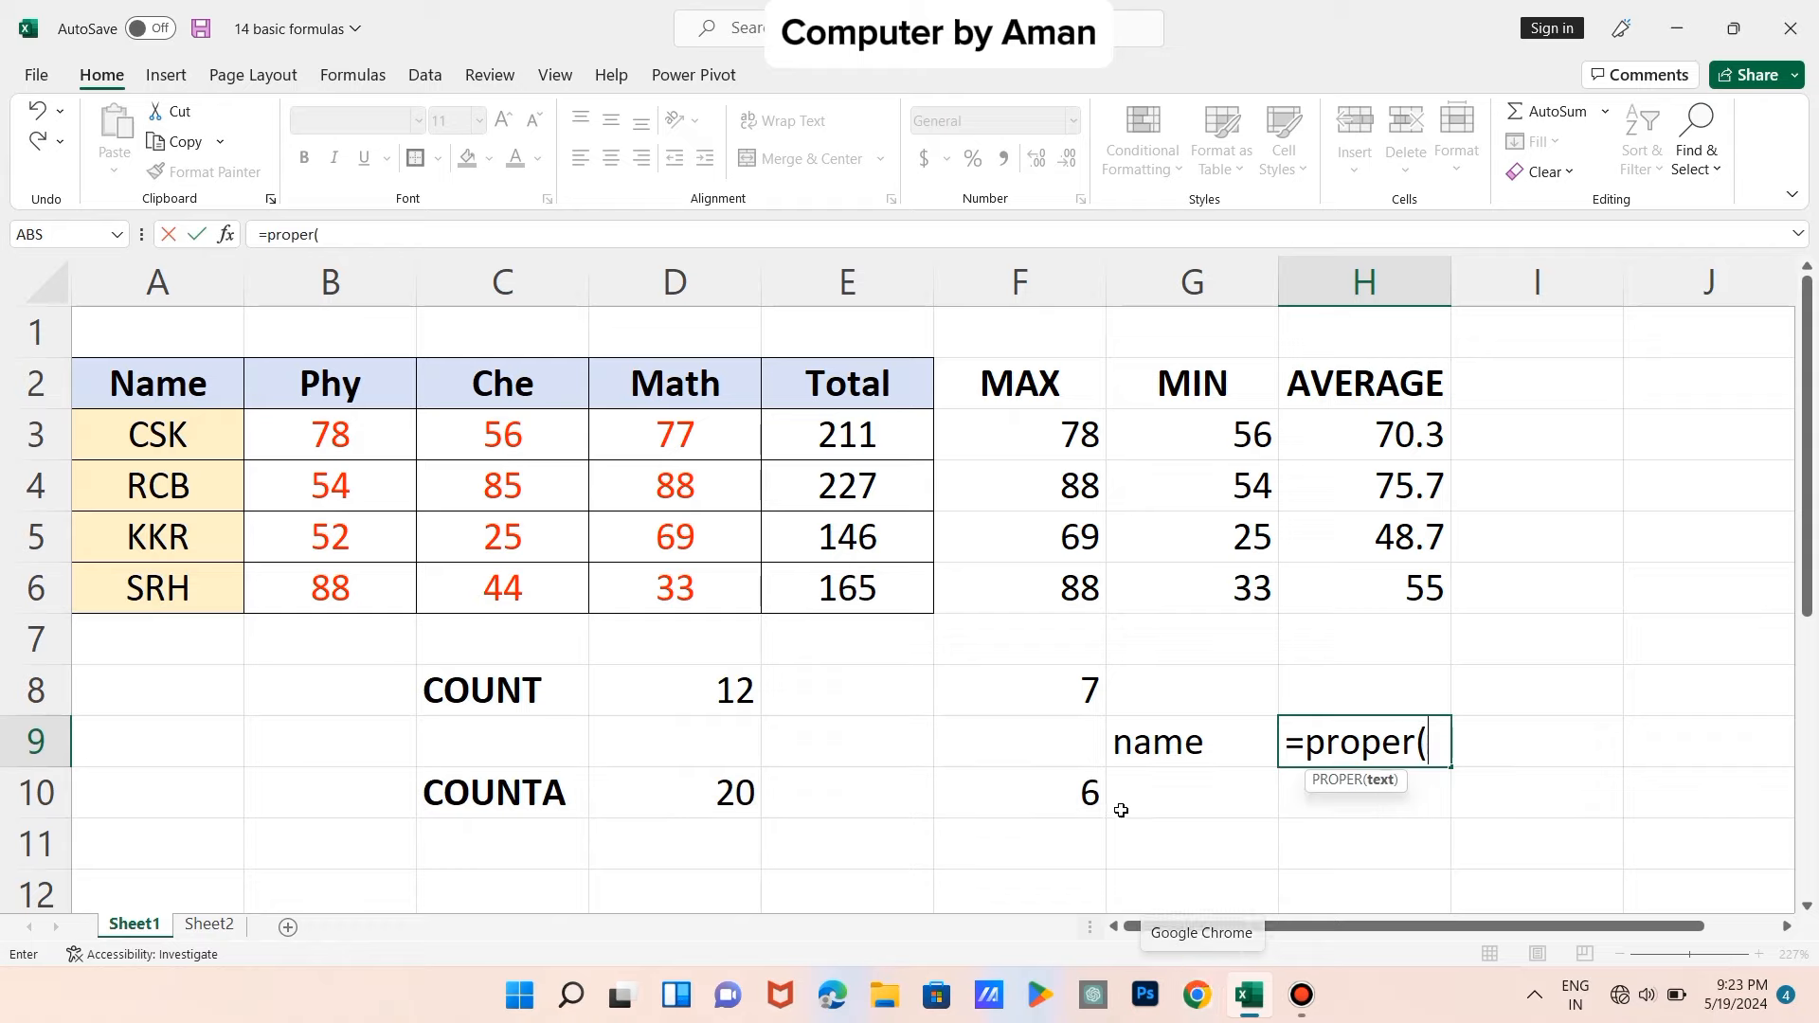
{"action": "left_click", "coordinate": [1144, 736]}
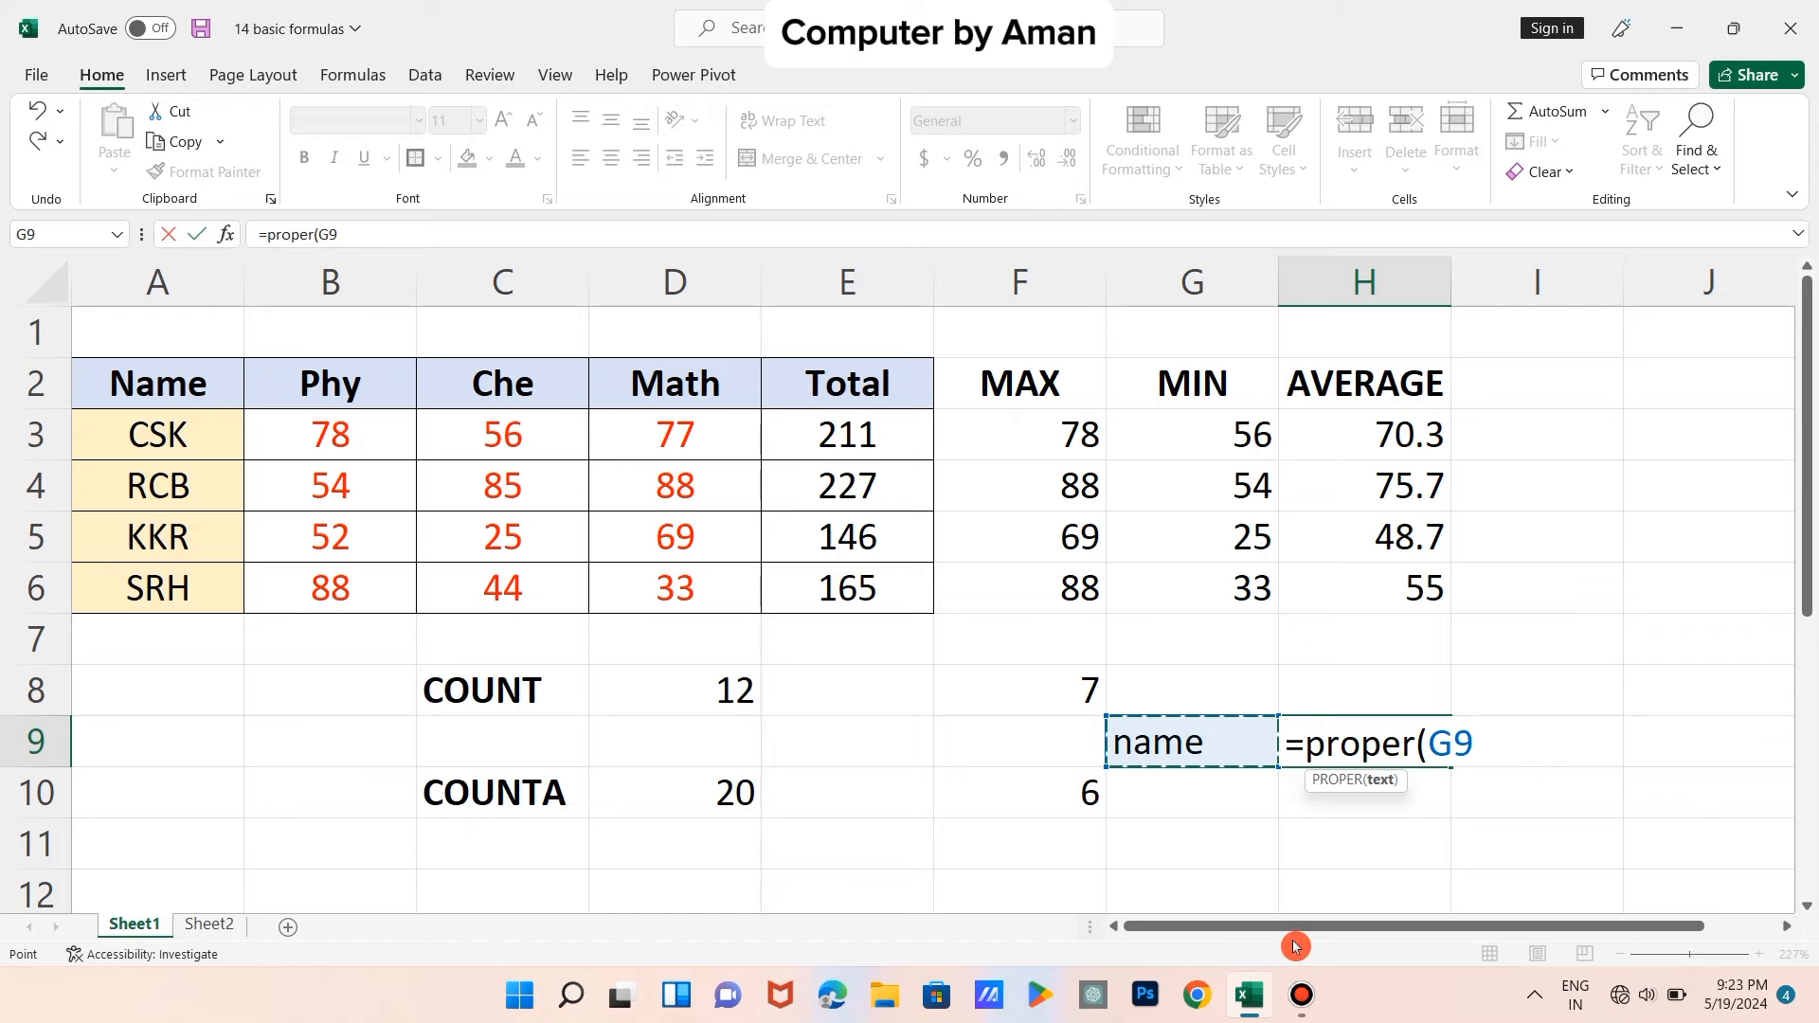
{"action": "type", "text": ")"}
{"action": "key", "text": "Return"}
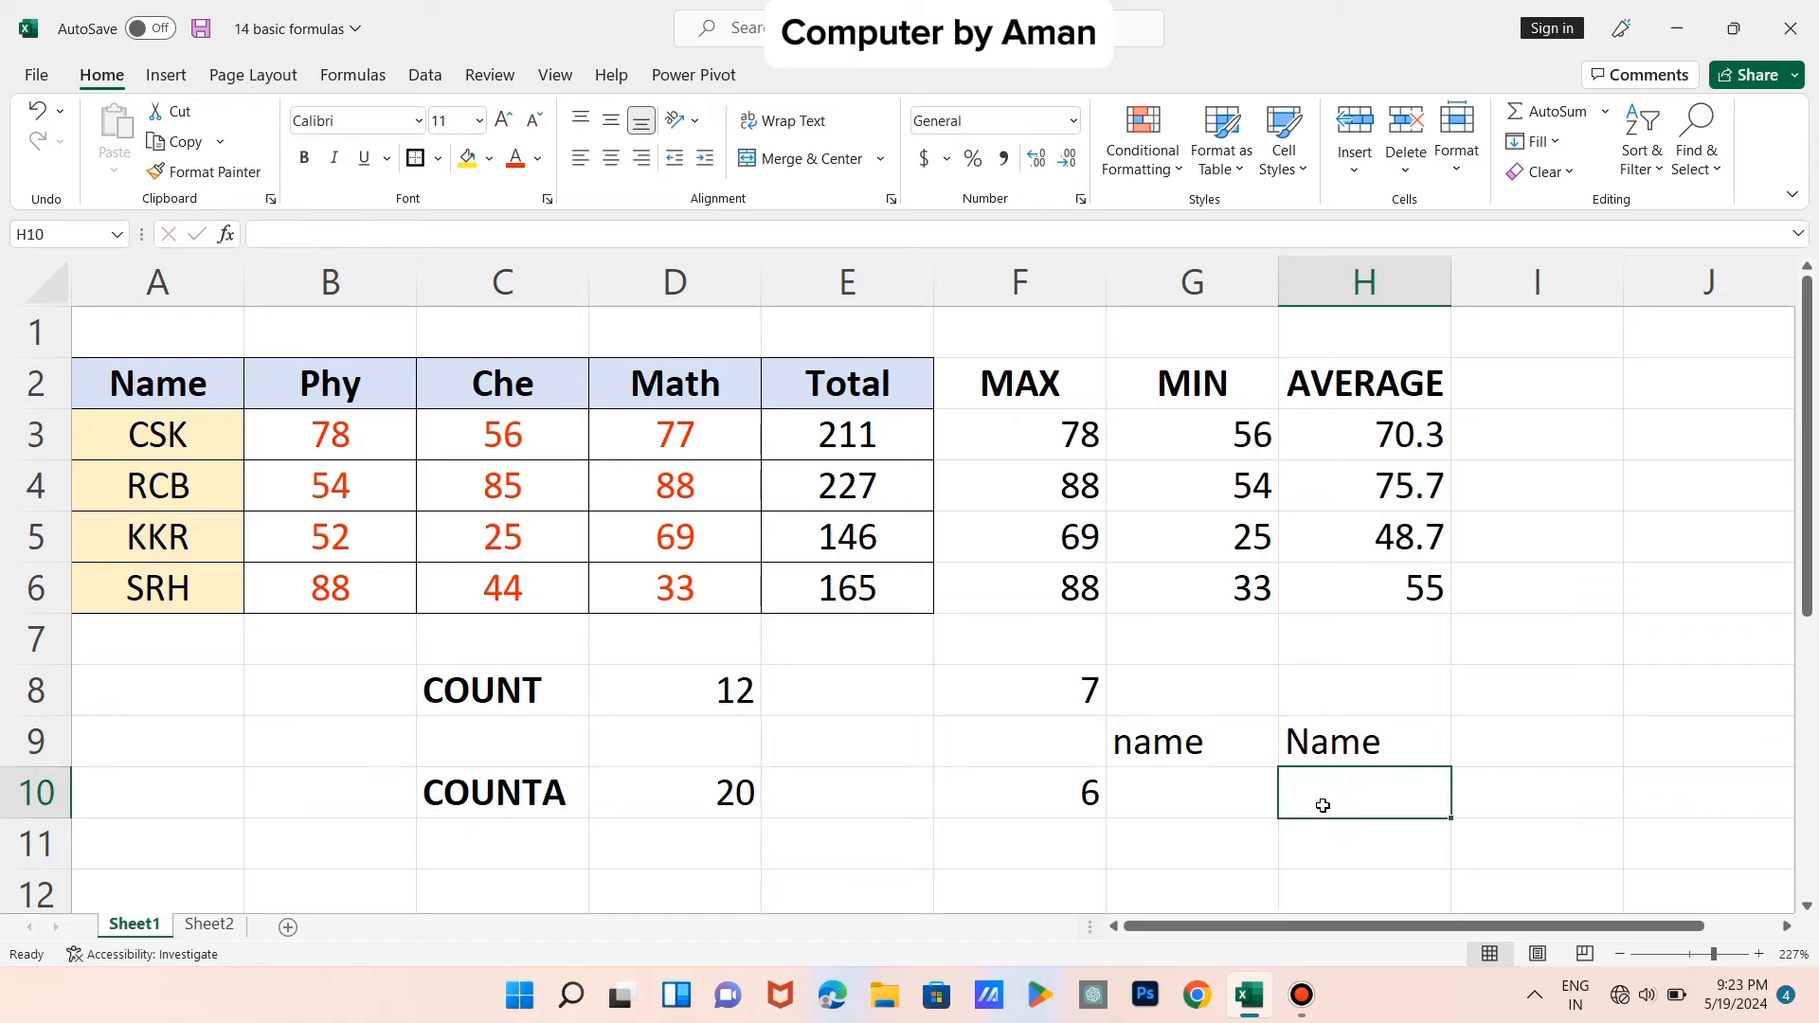
- Enter "class" in cell H8 and convert it to proper case in cell I8 with =proper(H8)
{"action": "left_click", "coordinate": [1387, 671]}
{"action": "type", "text": "class"}
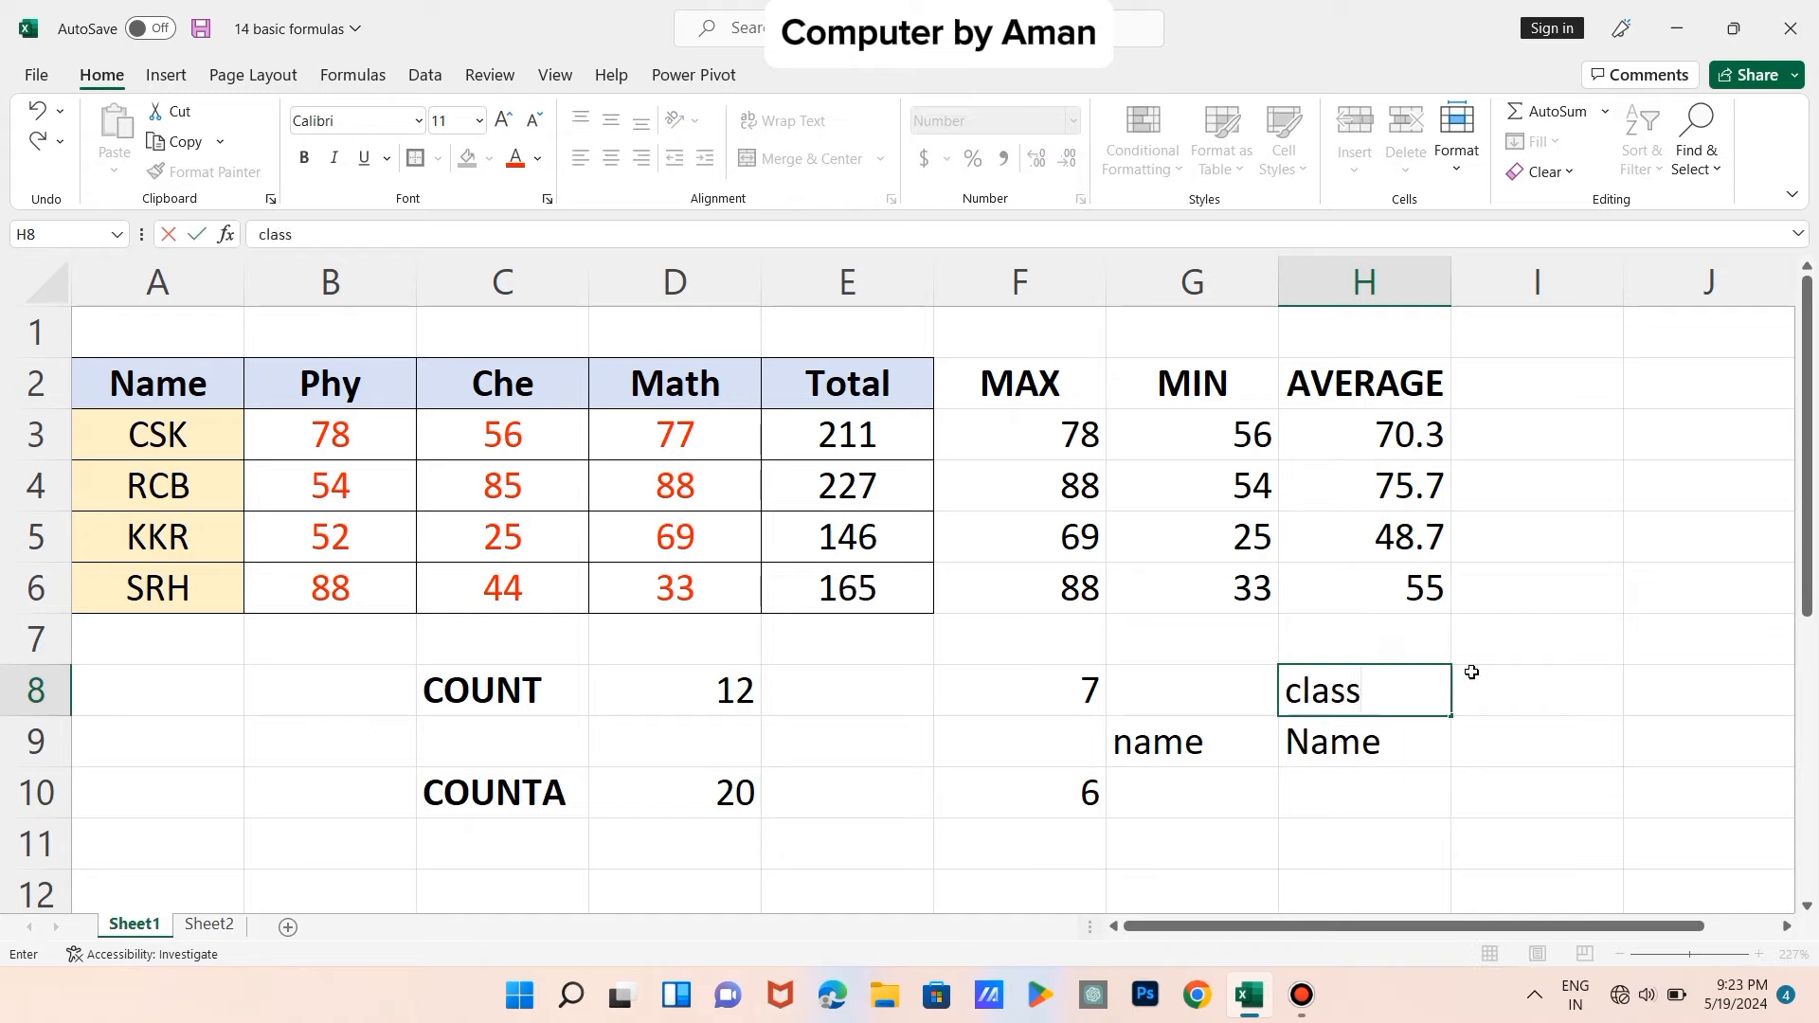
{"action": "left_click", "coordinate": [1500, 674]}
{"action": "type", "text": "="}
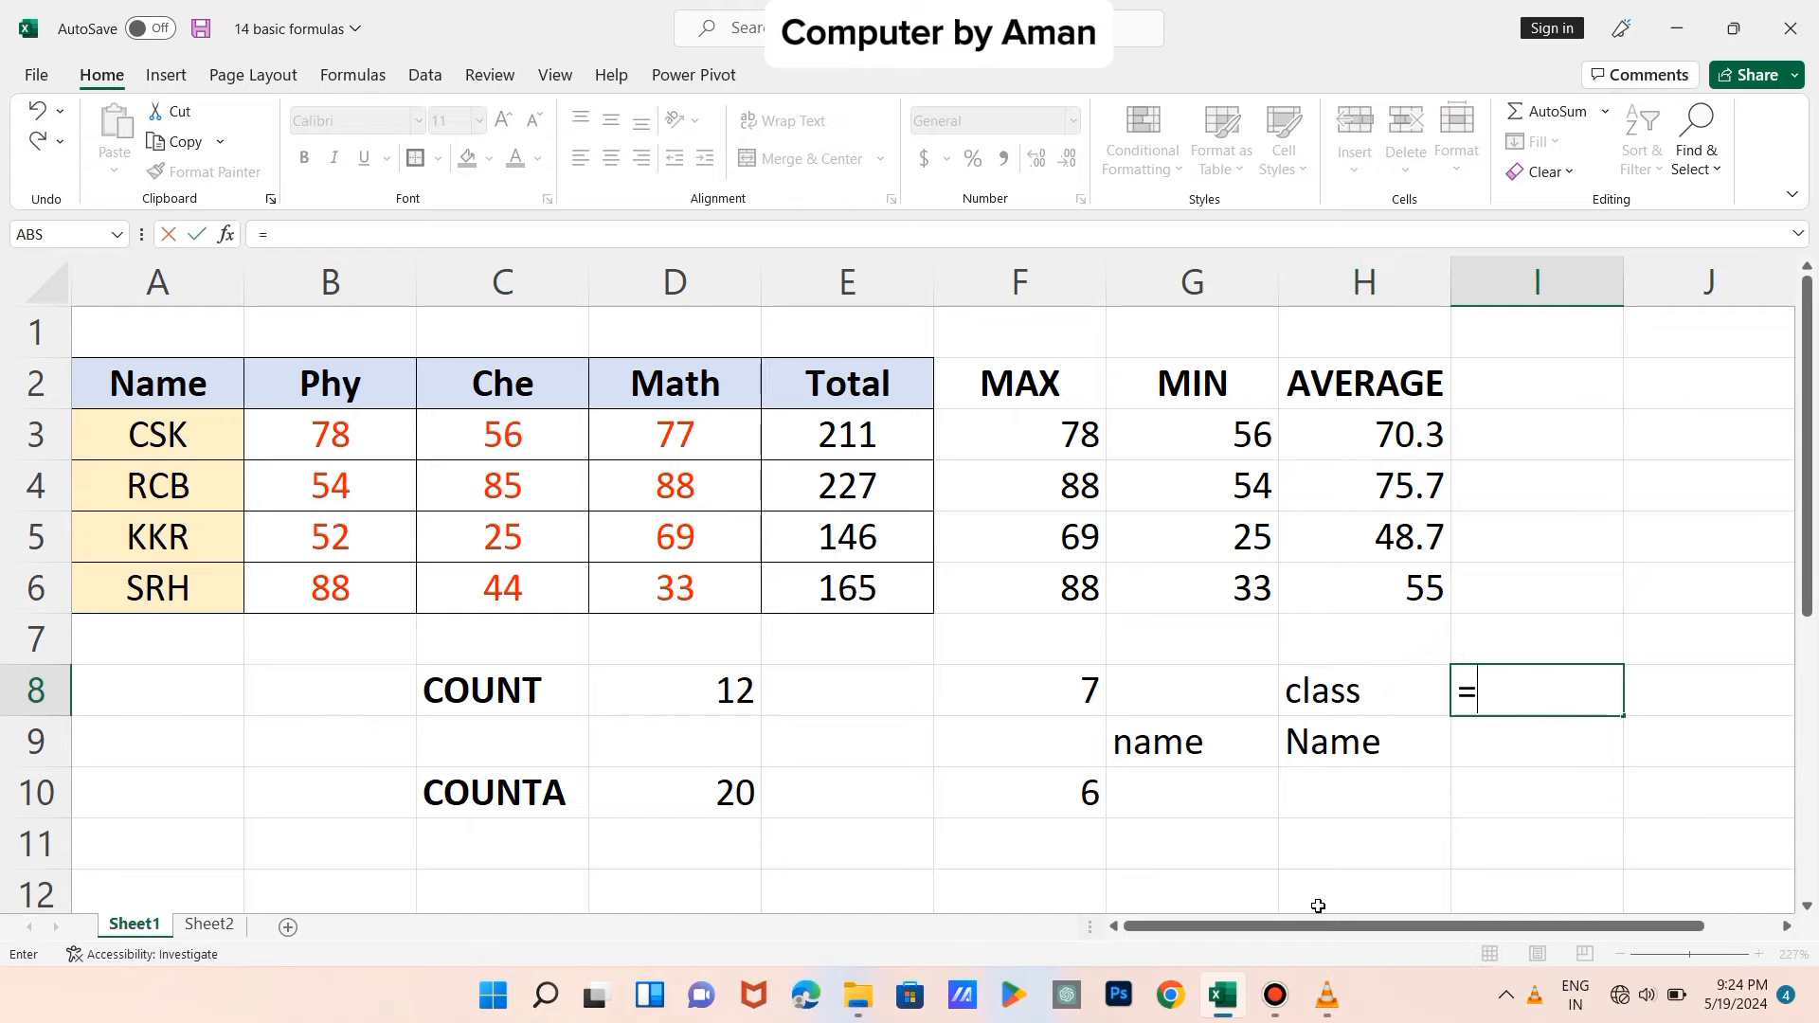
{"action": "type", "text": "proper"}
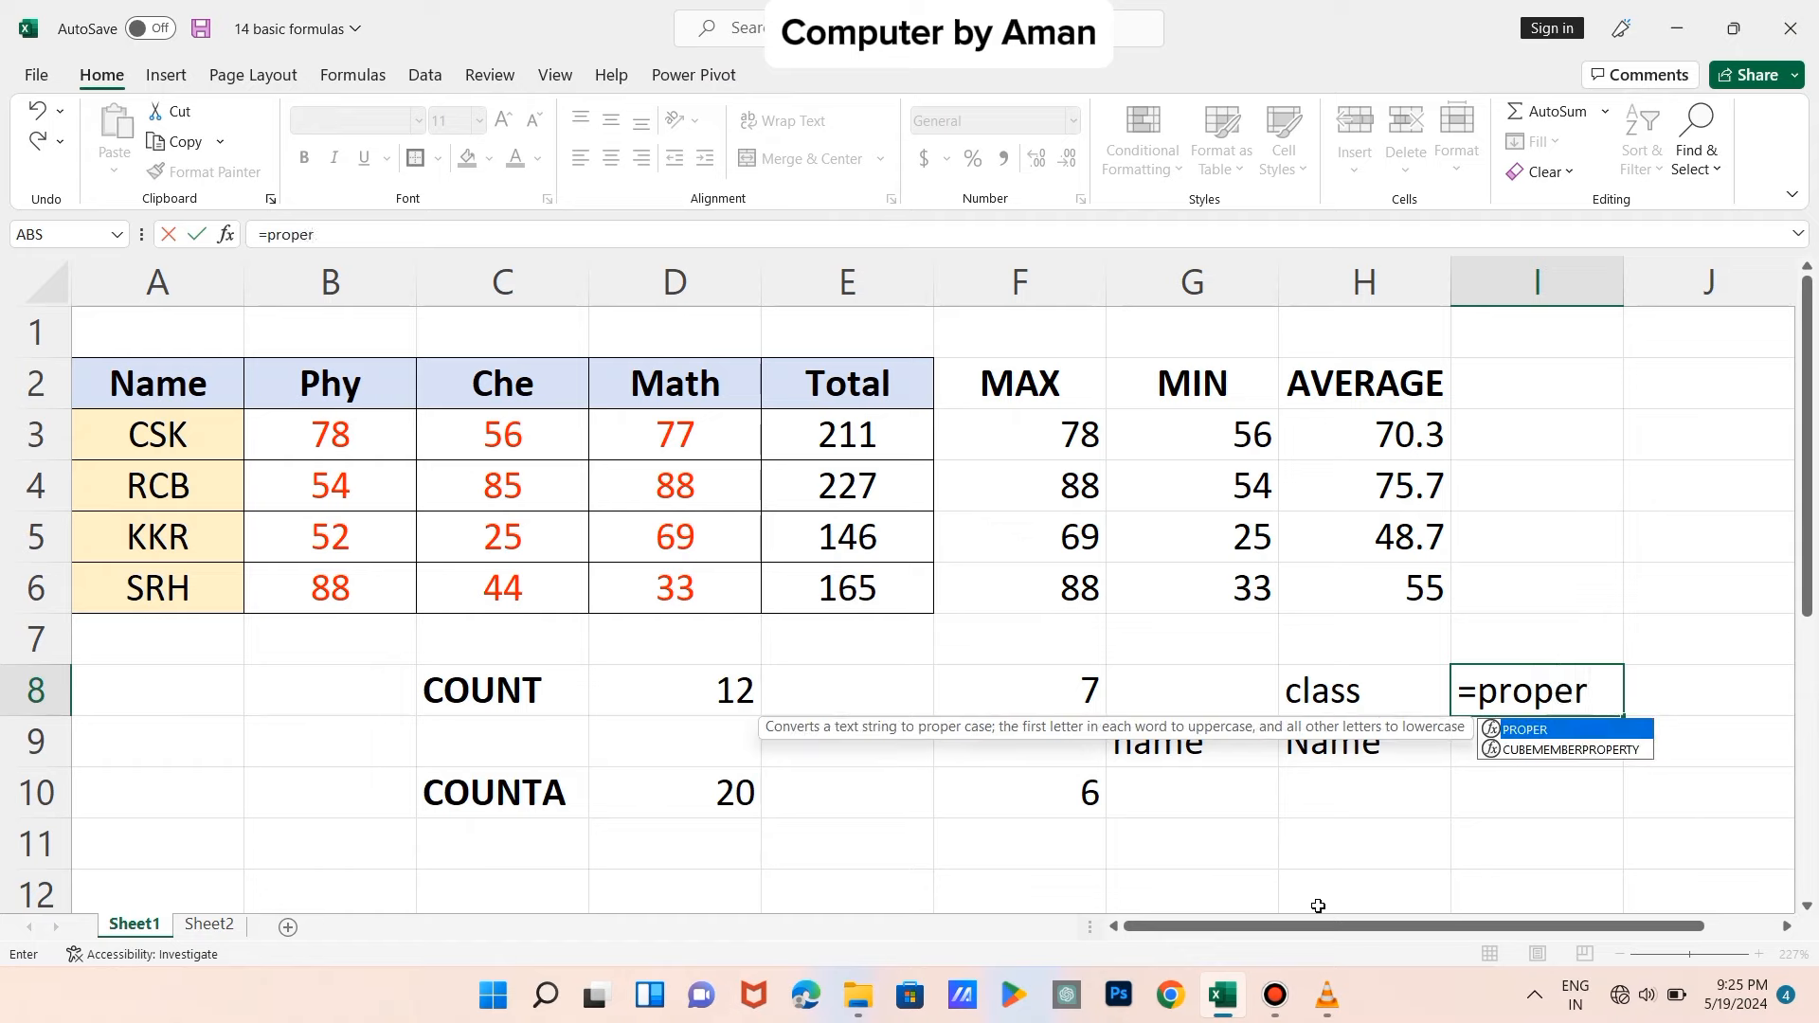
{"action": "type", "text": "("}
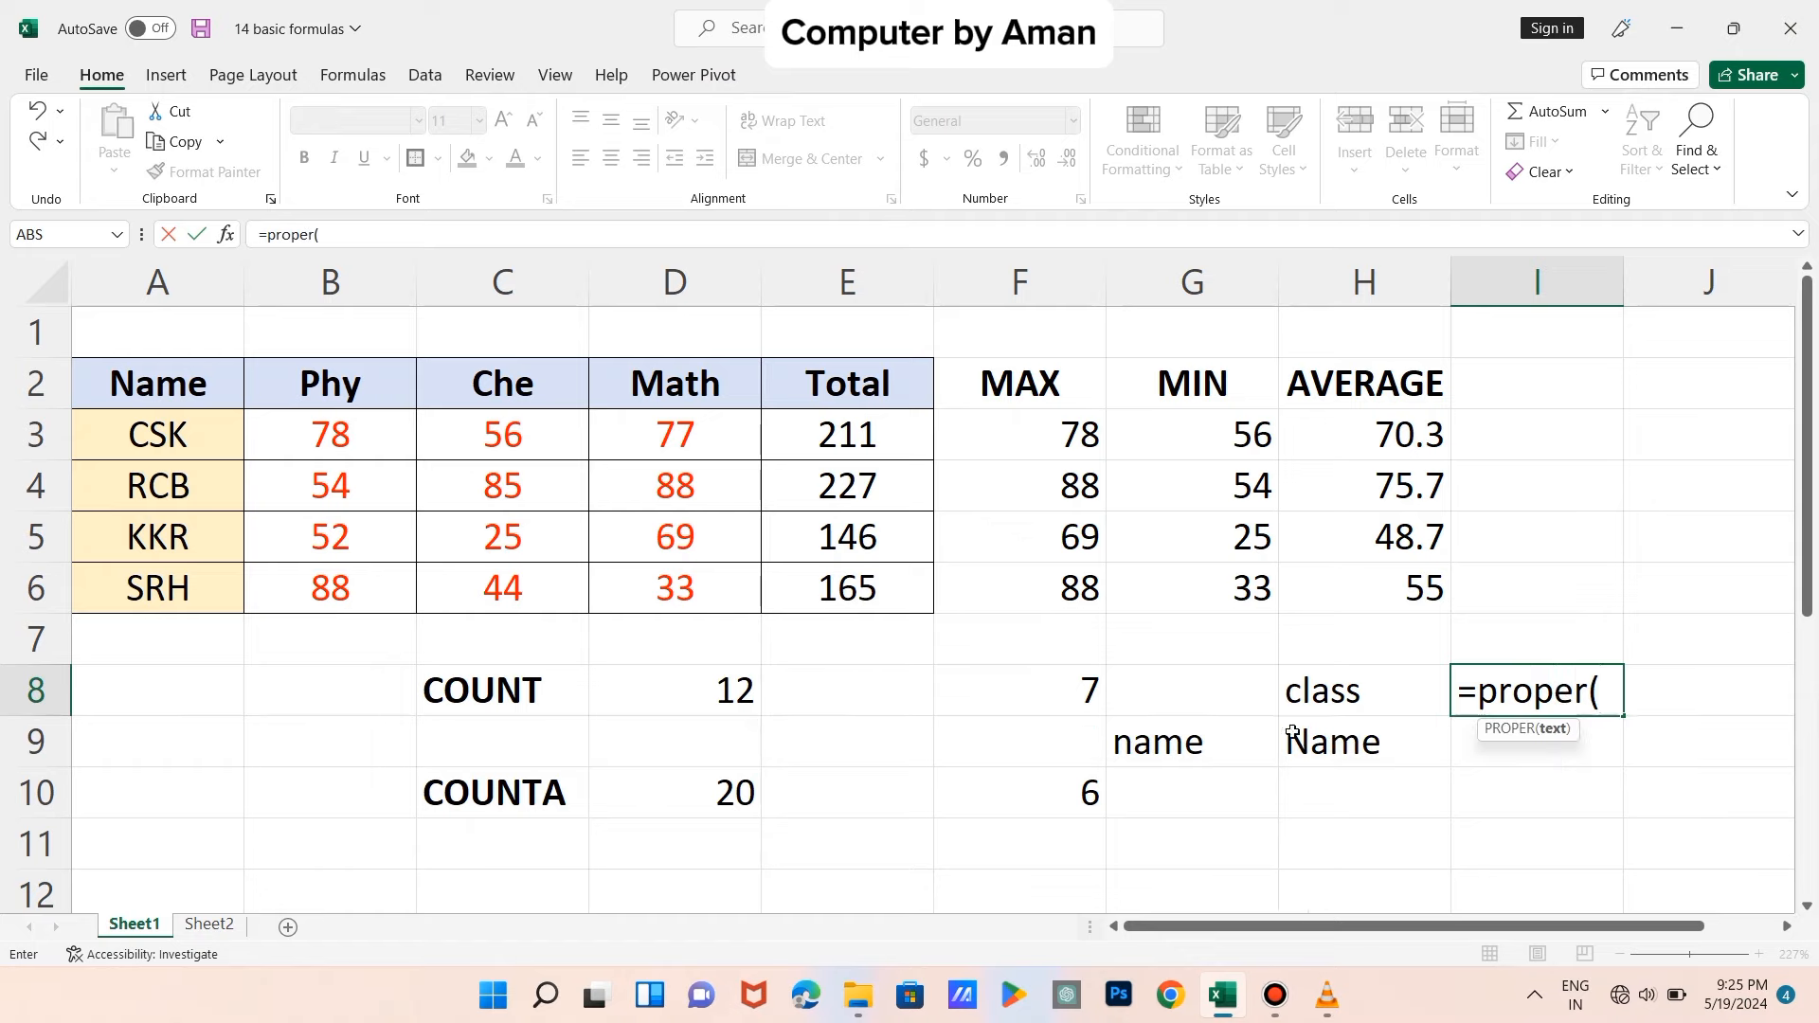
{"action": "left_click", "coordinate": [1320, 699]}
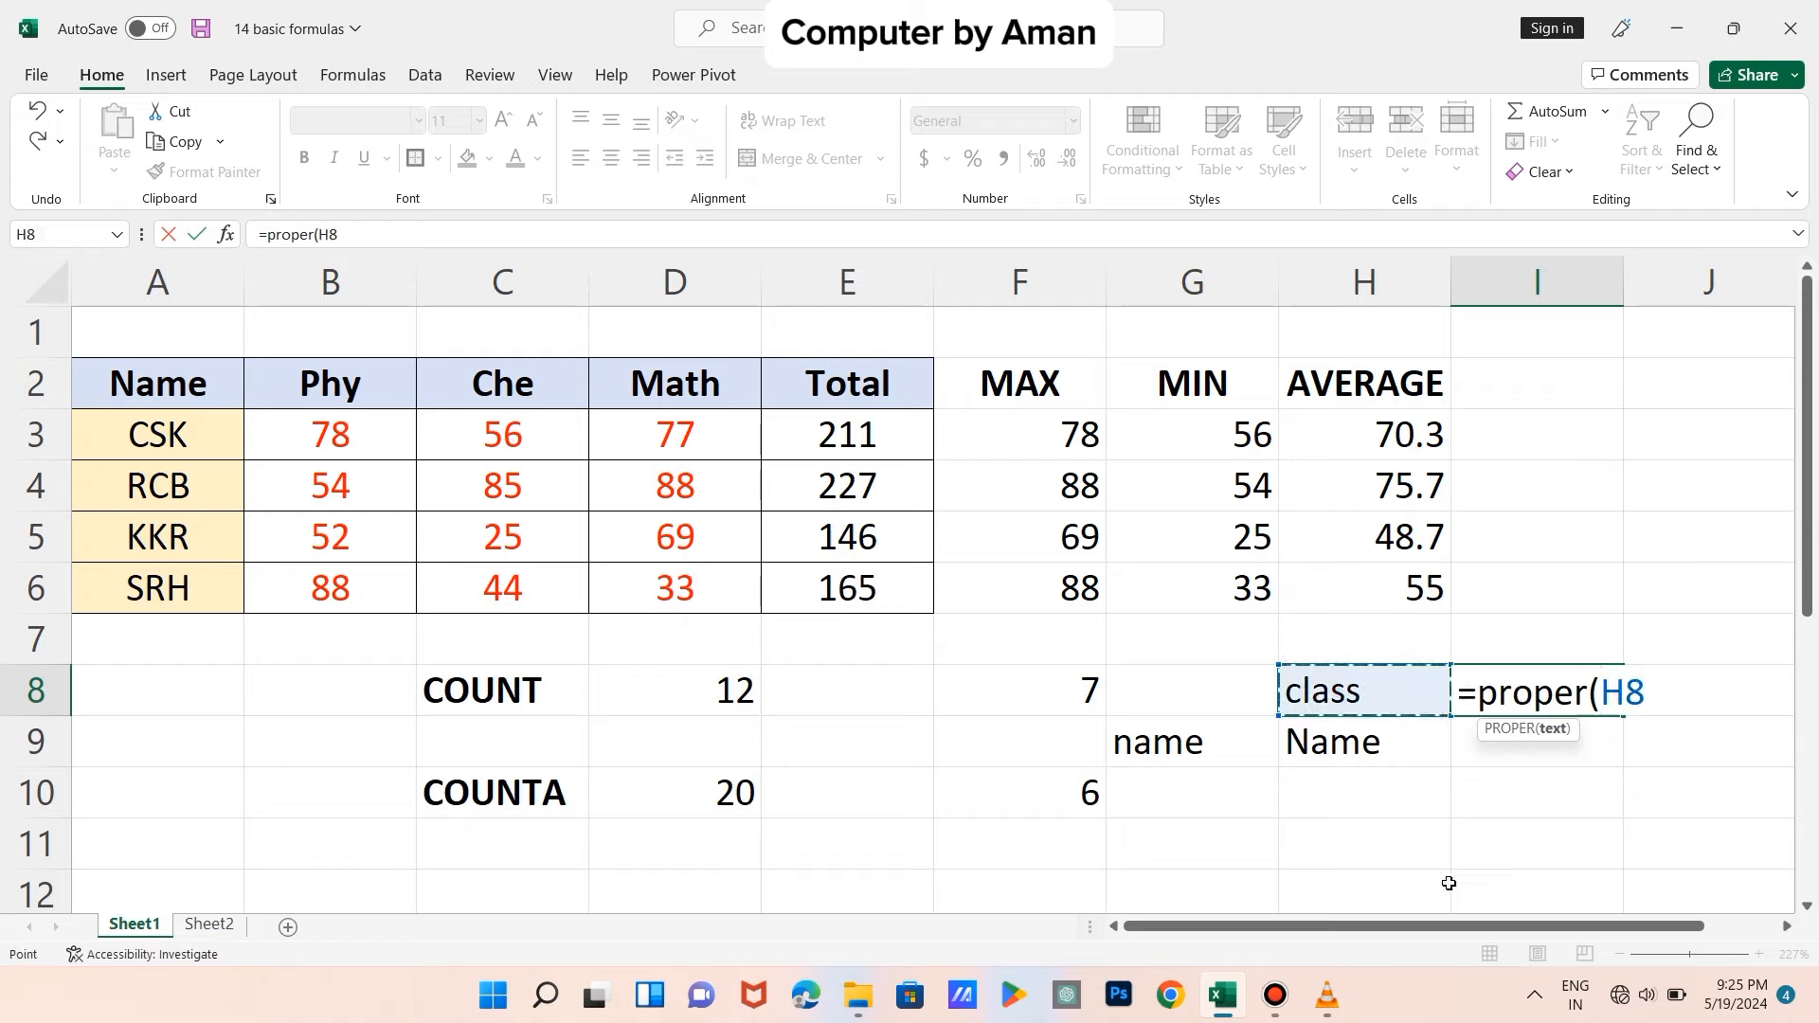
{"action": "type", "text": ")"}
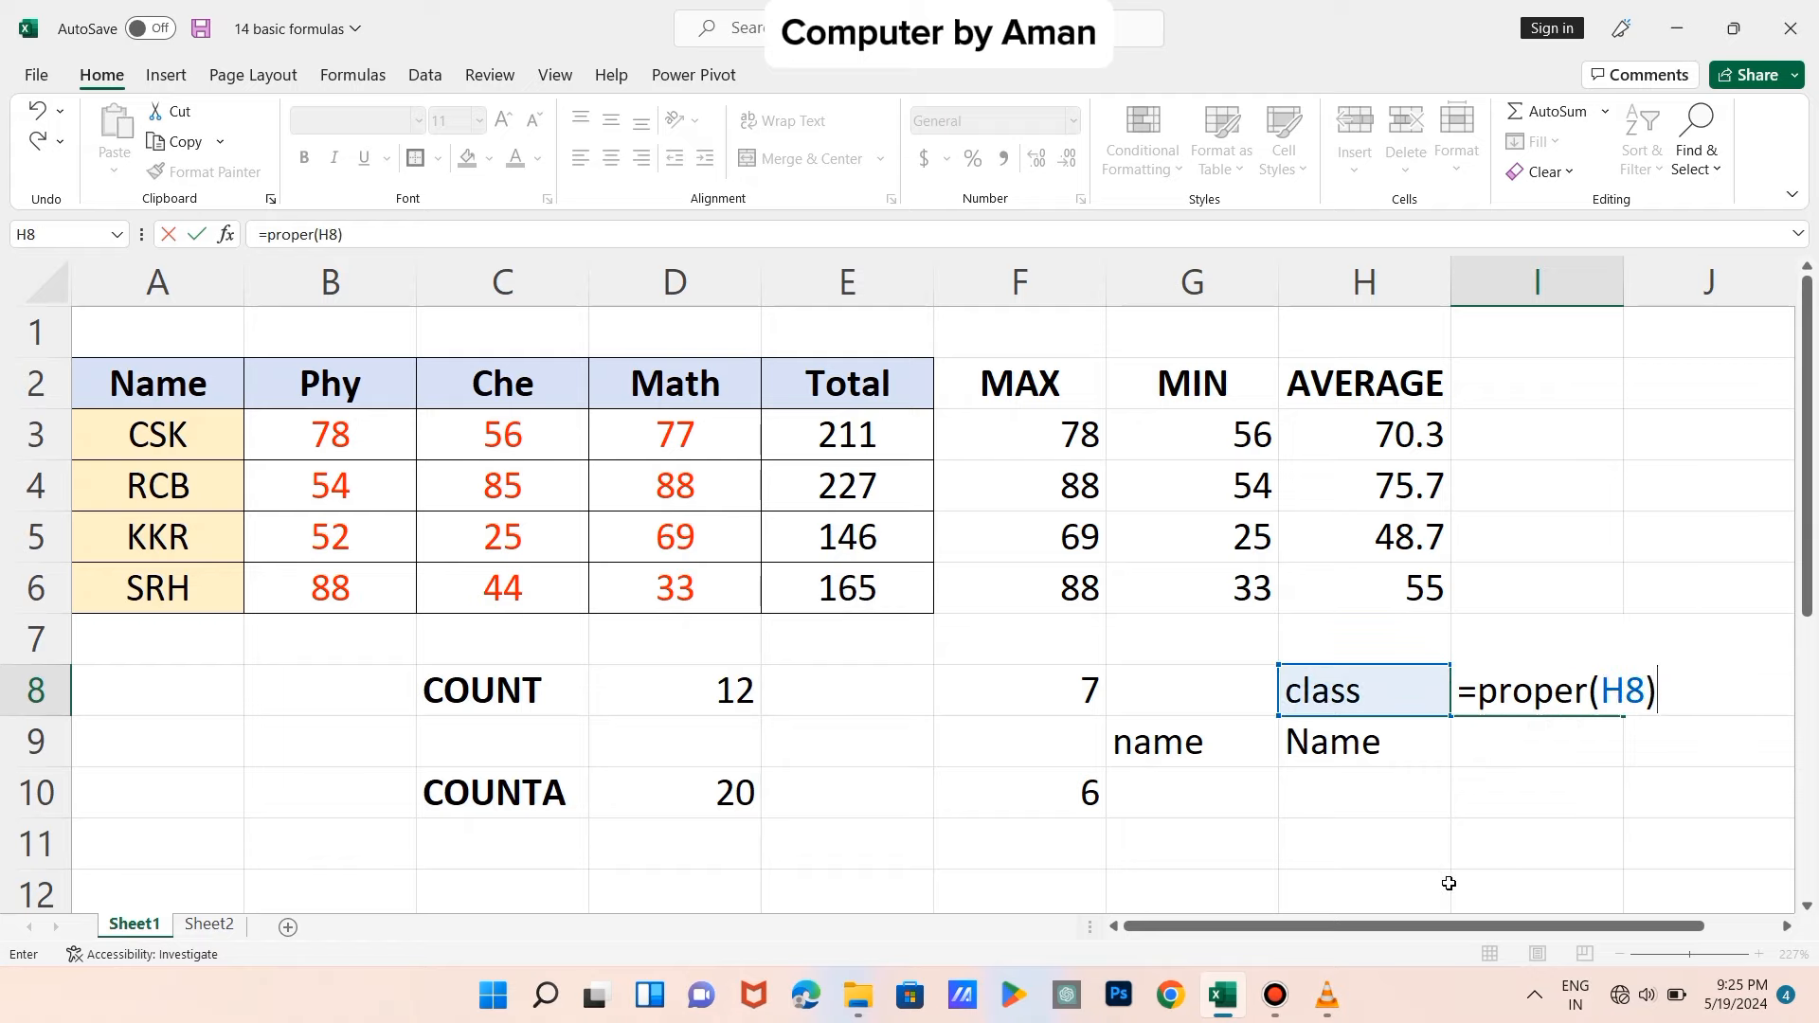
{"action": "key", "text": "Return"}
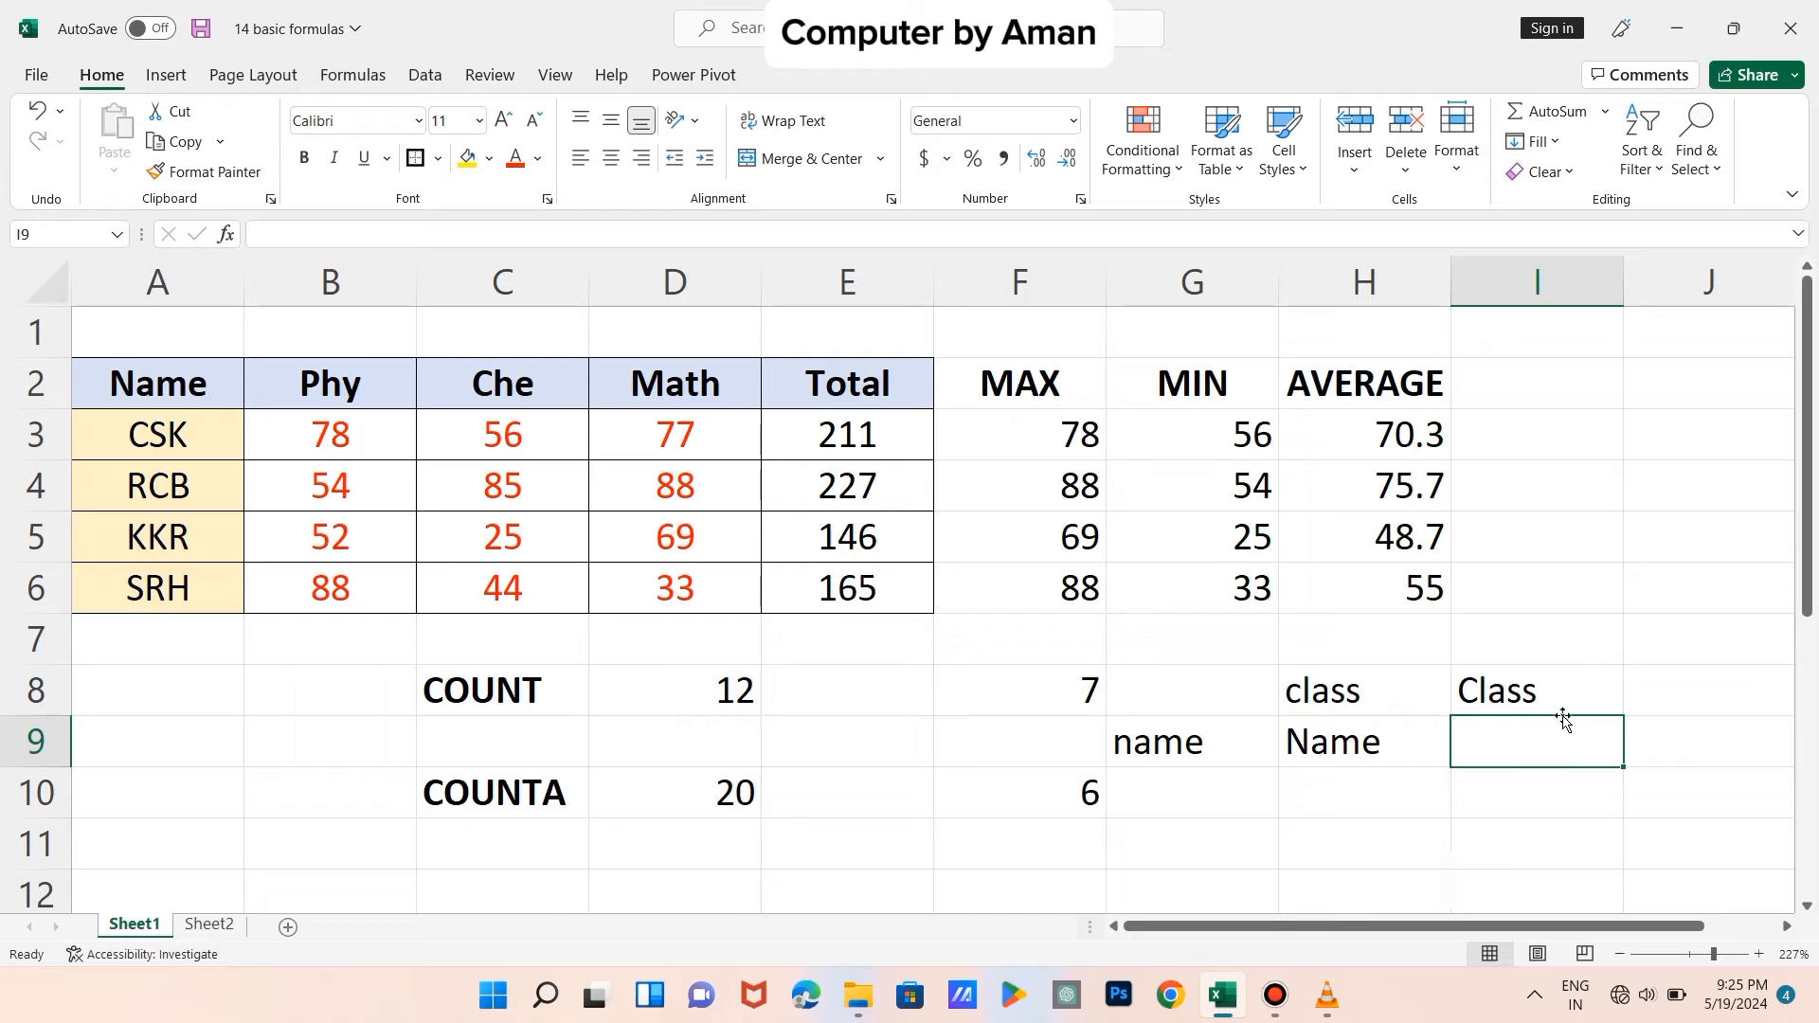